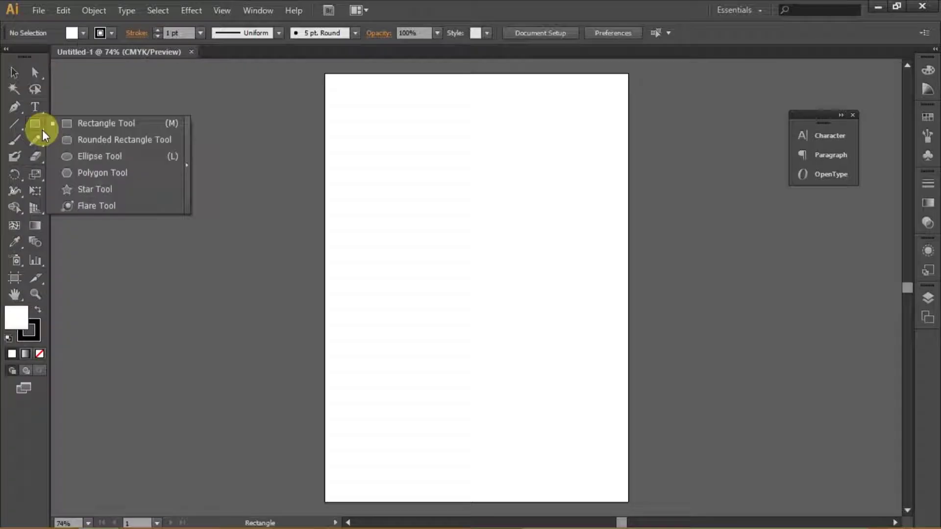
# Draw a circle with the Ellipse Tool and move it up near the top of the page.
pyautogui.click(74, 126)
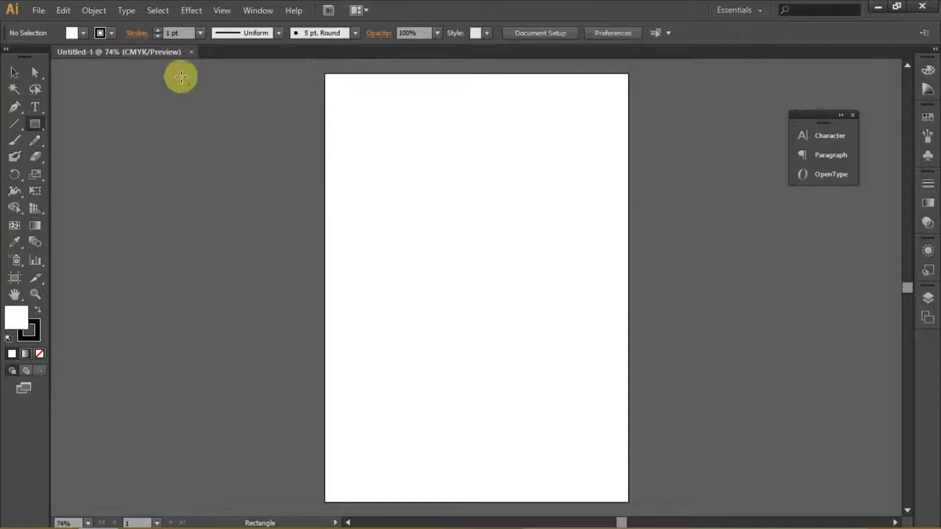
pyautogui.click(39, 122)
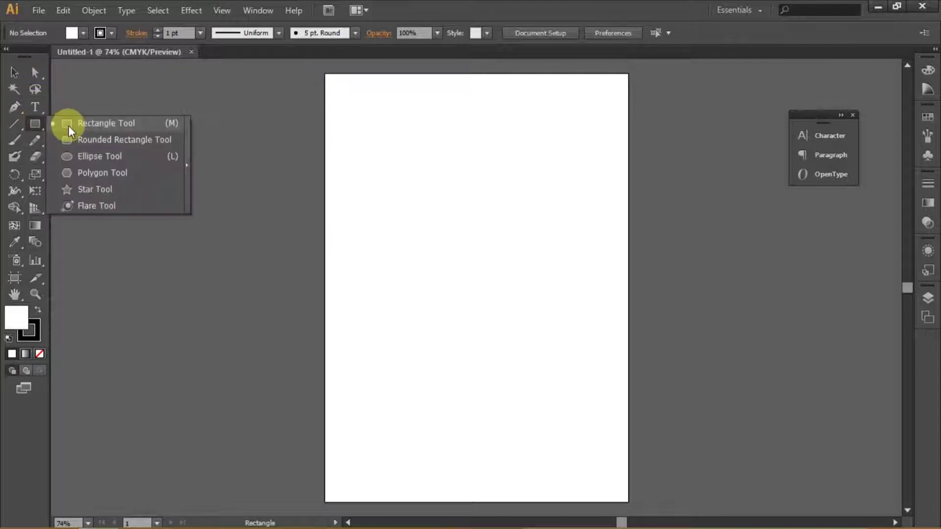
pyautogui.click(79, 156)
pyautogui.moveTo(437, 182); pyautogui.dragTo(520, 262)
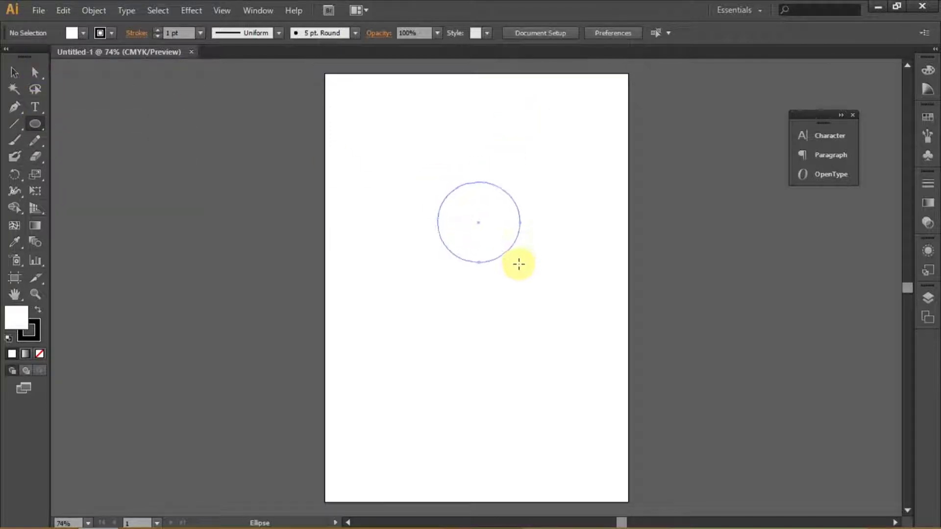
pyautogui.click(14, 73)
pyautogui.moveTo(457, 190)
pyautogui.mouseDown()
pyautogui.moveTo(466, 153)
pyautogui.moveTo(456, 133)
pyautogui.mouseUp()
# Fill the circle peach FCC486 and remove its outline.
pyautogui.doubleClick(16, 318)
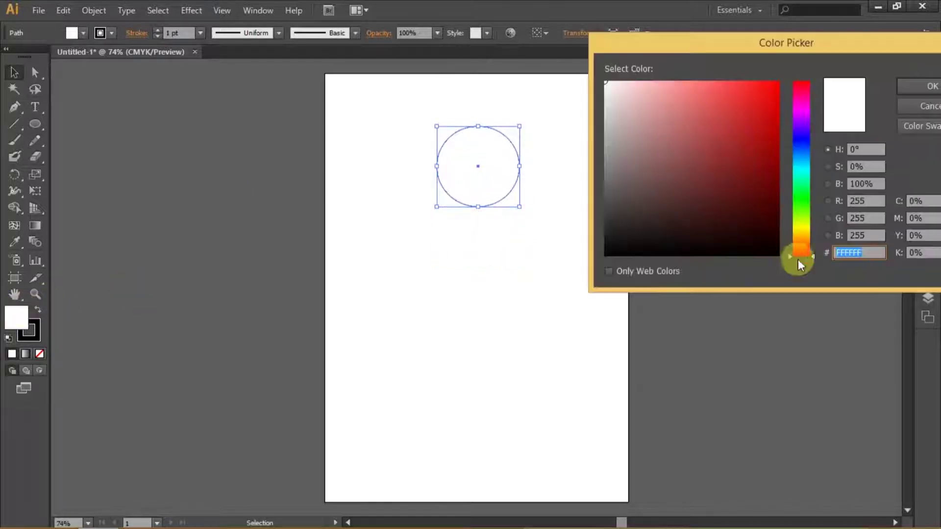
pyautogui.moveTo(797, 261); pyautogui.dragTo(789, 236)
pyautogui.click(686, 83)
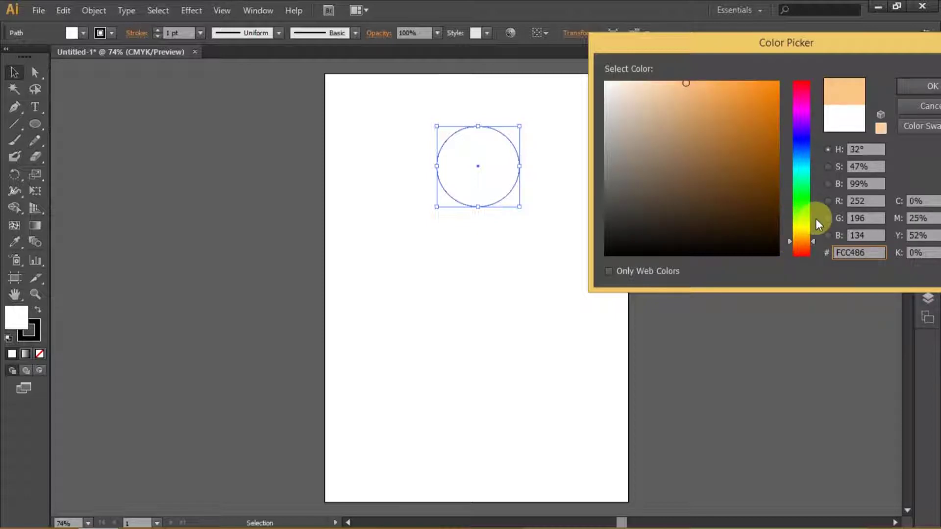
pyautogui.press('Return')
pyautogui.click(411, 202)
pyautogui.click(455, 151)
pyautogui.click(157, 36)
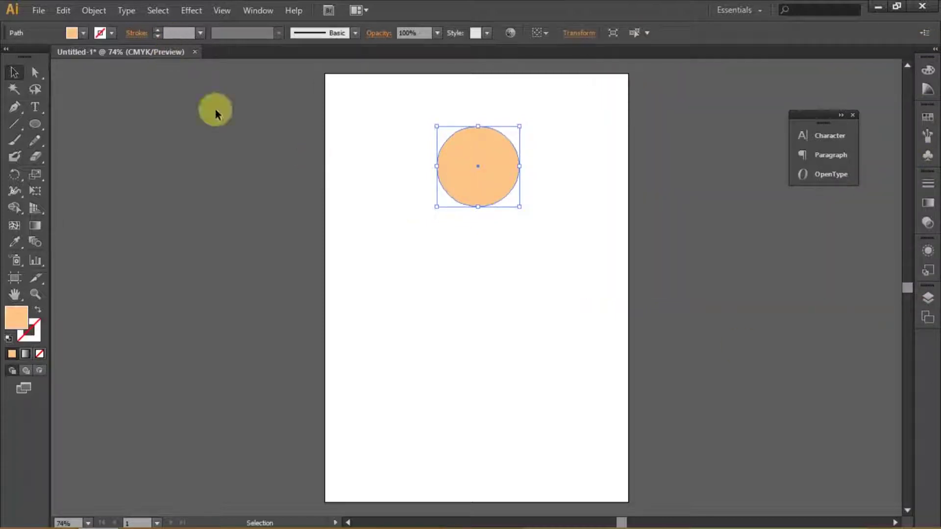
pyautogui.click(216, 110)
pyautogui.click(465, 161)
# Stretch the head circle slightly taller and duplicate it slightly down and right.
pyautogui.moveTo(478, 207); pyautogui.dragTo(480, 238)
pyautogui.click(603, 179)
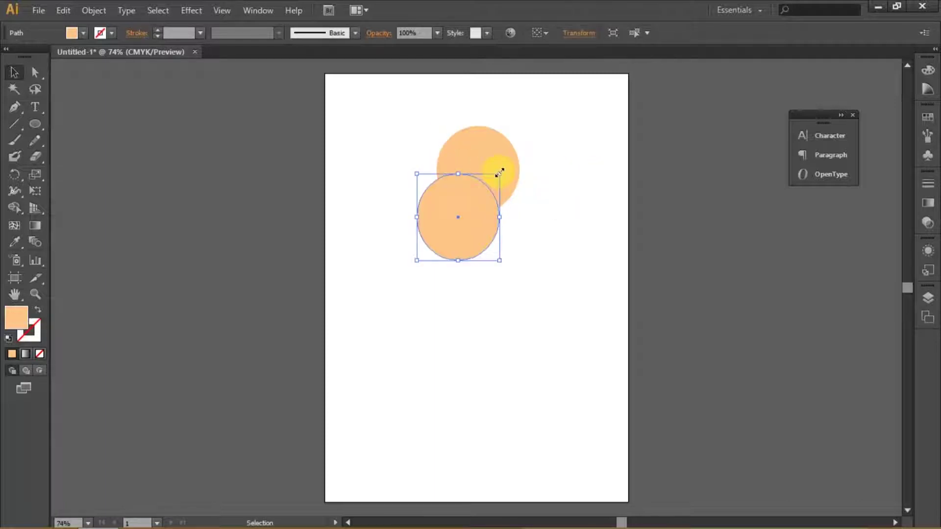
pyautogui.hotkey('ctrl', 'z')
pyautogui.moveTo(508, 176); pyautogui.dragTo(510, 175)
# Fill the copy darker orange and send it behind the peach circle.
pyautogui.doubleClick(29, 321)
pyautogui.moveTo(714, 130); pyautogui.dragTo(701, 109)
pyautogui.click(890, 92)
pyautogui.rightClick(488, 192)
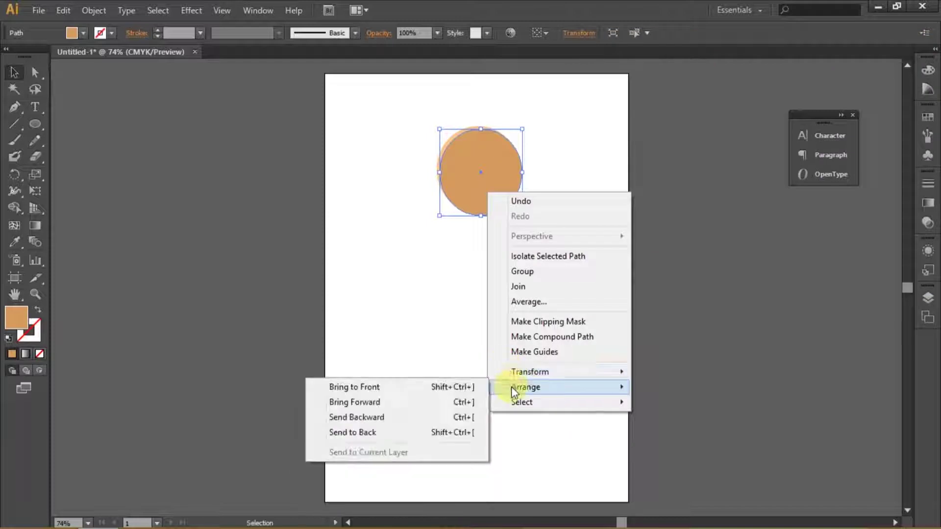
pyautogui.click(414, 422)
pyautogui.click(288, 216)
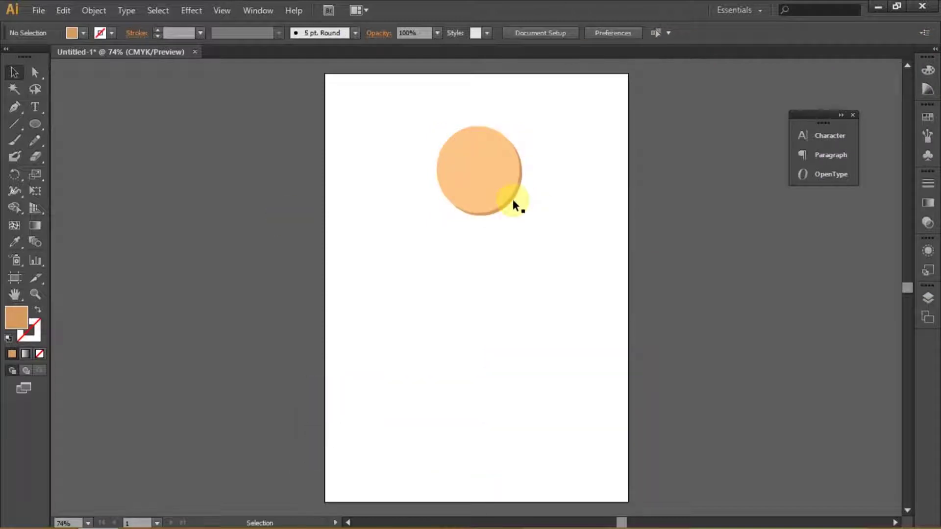
# Resize the lighter top circle slightly and make a small circle copy below the head.
pyautogui.click(479, 155)
pyautogui.moveTo(437, 126); pyautogui.dragTo(440, 129)
pyautogui.click(621, 197)
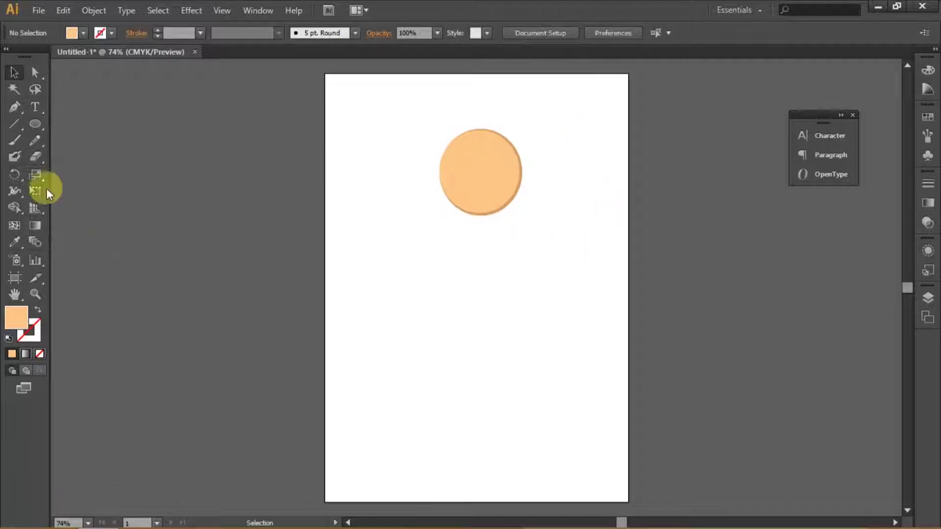
pyautogui.moveTo(445, 167)
pyautogui.mouseDown()
pyautogui.moveTo(500, 185)
pyautogui.moveTo(481, 206)
pyautogui.mouseUp()
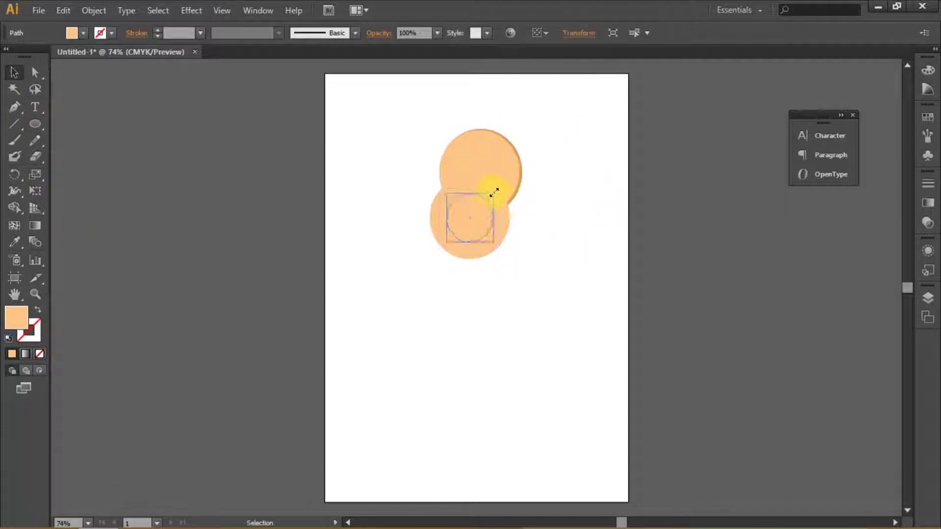
# Widen the small circle into an oval and move it under the head.
pyautogui.click(542, 218)
pyautogui.click(468, 216)
pyautogui.scroll(1, 493, 221)
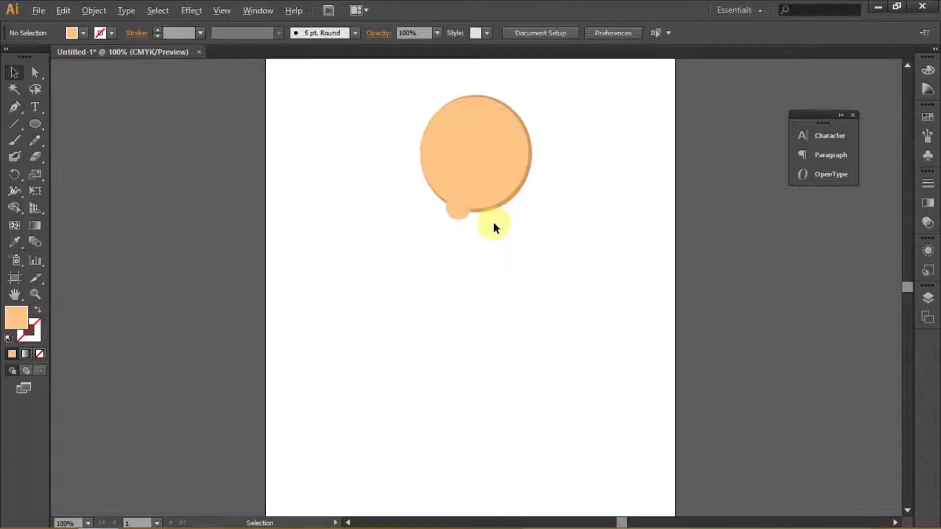
pyautogui.scroll(1, 493, 221)
pyautogui.click(455, 210)
pyautogui.moveTo(474, 204)
pyautogui.mouseDown()
pyautogui.moveTo(482, 204)
pyautogui.moveTo(448, 223)
pyautogui.mouseUp()
pyautogui.click(538, 250)
pyautogui.hotkey('ctrl', '+')
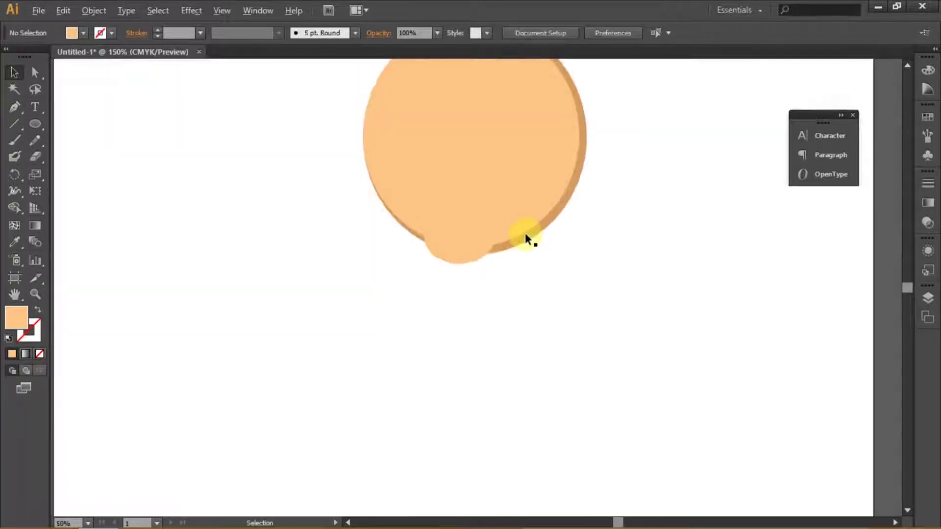
pyautogui.click(486, 252)
# Eyedrop the darker shadow colour onto the oval and send it behind the head.
pyautogui.click(14, 242)
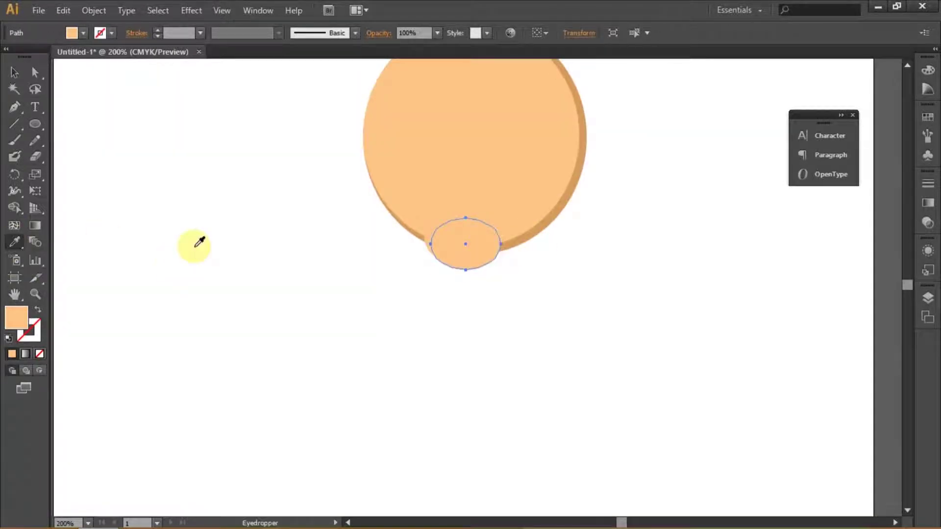
pyautogui.click(514, 244)
pyautogui.click(14, 72)
pyautogui.rightClick(489, 251)
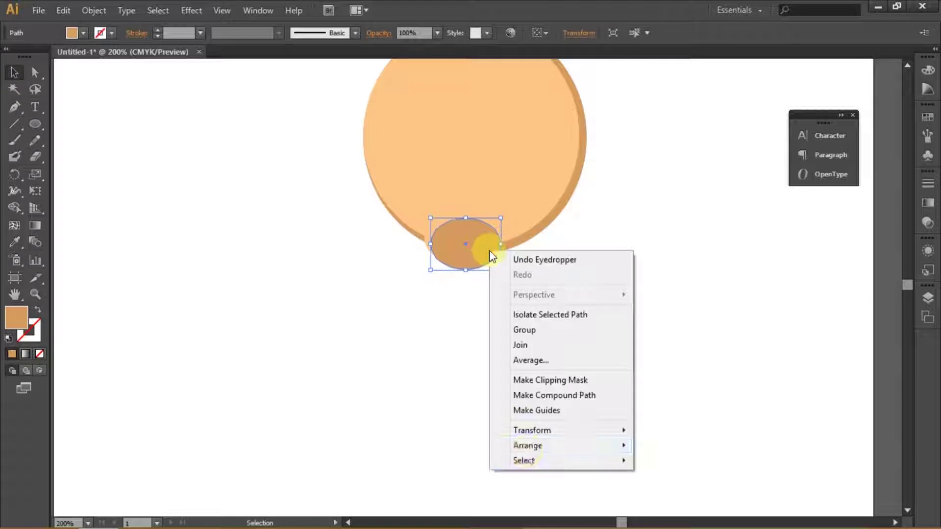
pyautogui.click(399, 475)
pyautogui.click(398, 380)
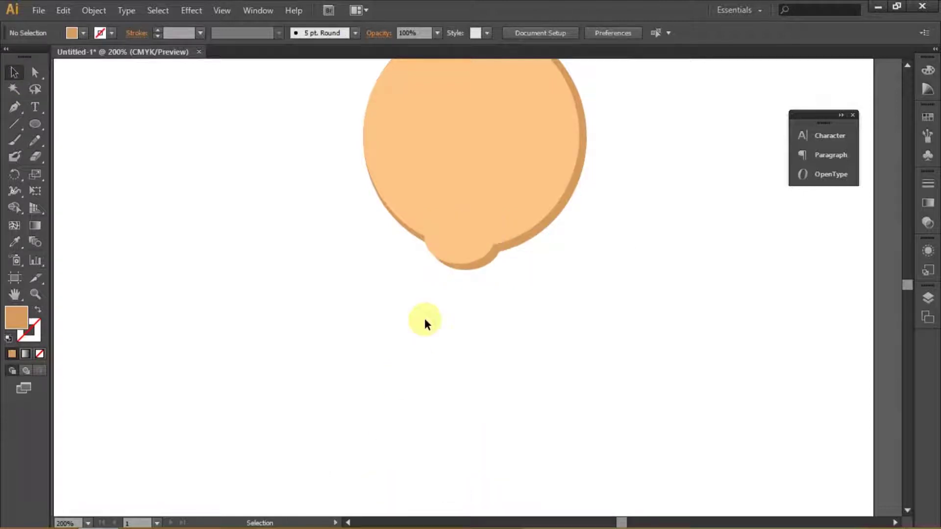
pyautogui.hotkey('ctrl', '0')
pyautogui.hotkey('ctrl', '+')
pyautogui.hotkey('ctrl', '+')
pyautogui.hotkey('ctrl', '+')
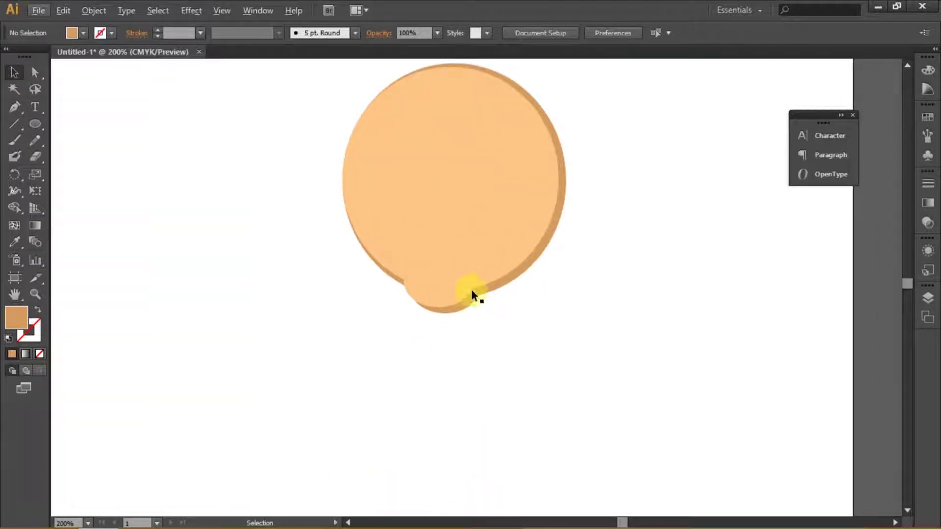
pyautogui.scroll(-1, 475, 272)
pyautogui.scroll(-1, 474, 280)
pyautogui.scroll(3, 455, 274)
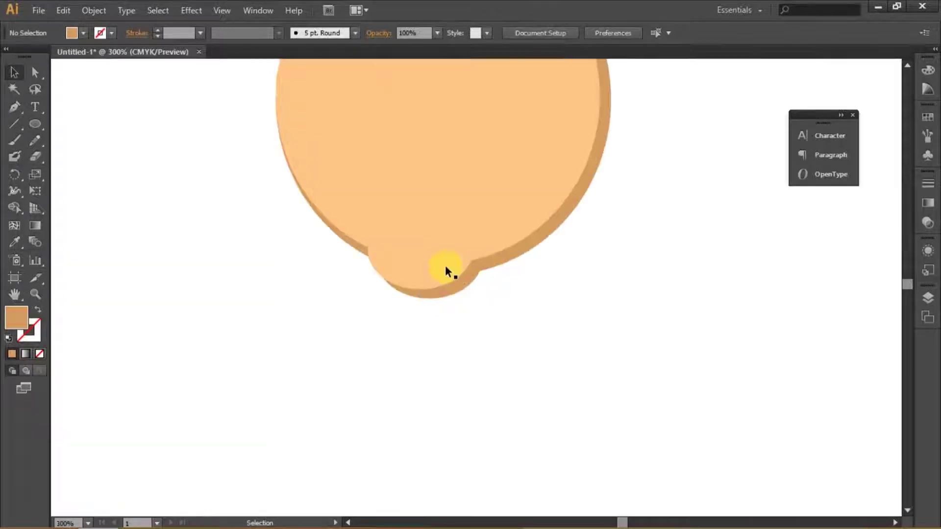
# Bring the small peach and shadow ovals to the front.
pyautogui.click(457, 281)
pyautogui.rightClick(456, 282)
pyautogui.moveTo(493, 461)
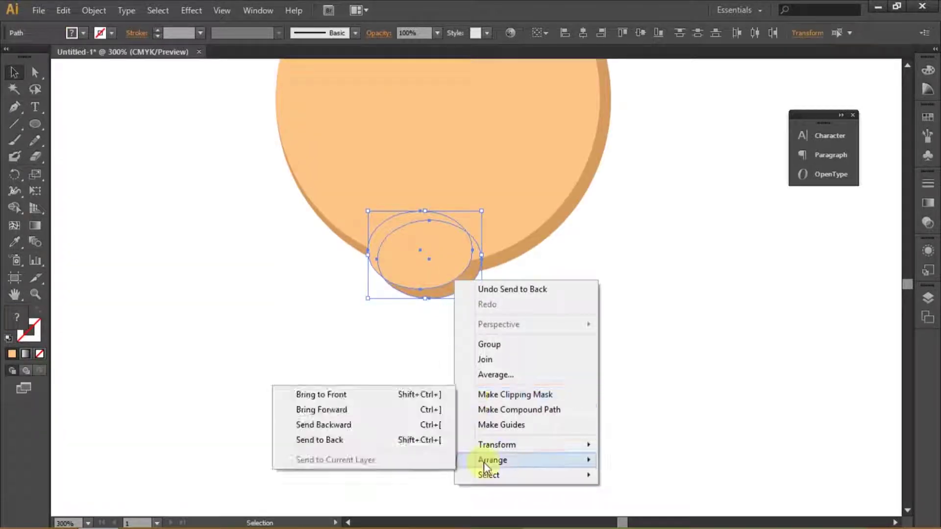
pyautogui.click(344, 399)
pyautogui.click(418, 358)
pyautogui.hotkey('ctrl', '0')
pyautogui.hotkey('ctrl', '+')
pyautogui.hotkey('ctrl', '+')
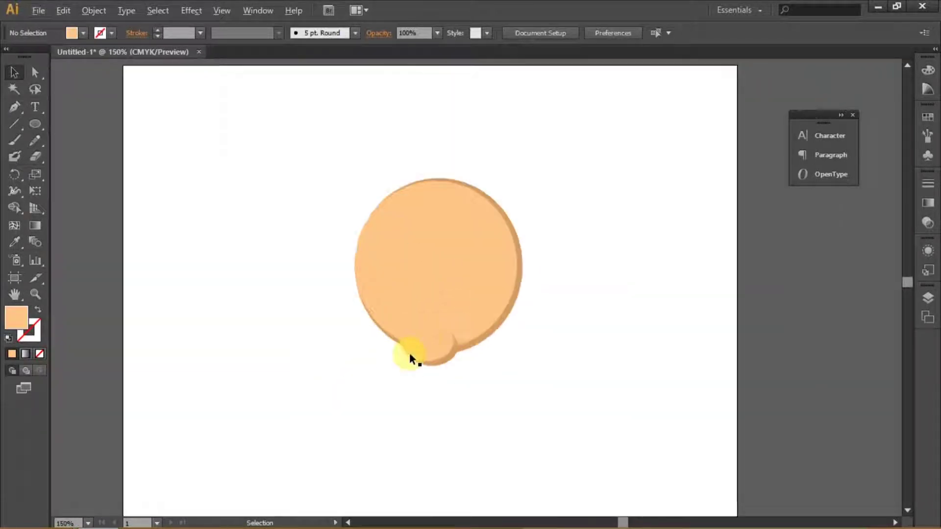
pyautogui.hotkey('ctrl', '+')
pyautogui.scroll(1, 401, 345)
# Reshape the small oval's left side and zoom to 150% on the head.
pyautogui.click(448, 369)
pyautogui.moveTo(401, 338); pyautogui.dragTo(395, 339)
pyautogui.hotkey('ctrl', 'shift', 'a')
pyautogui.hotkey('ctrl', '0')
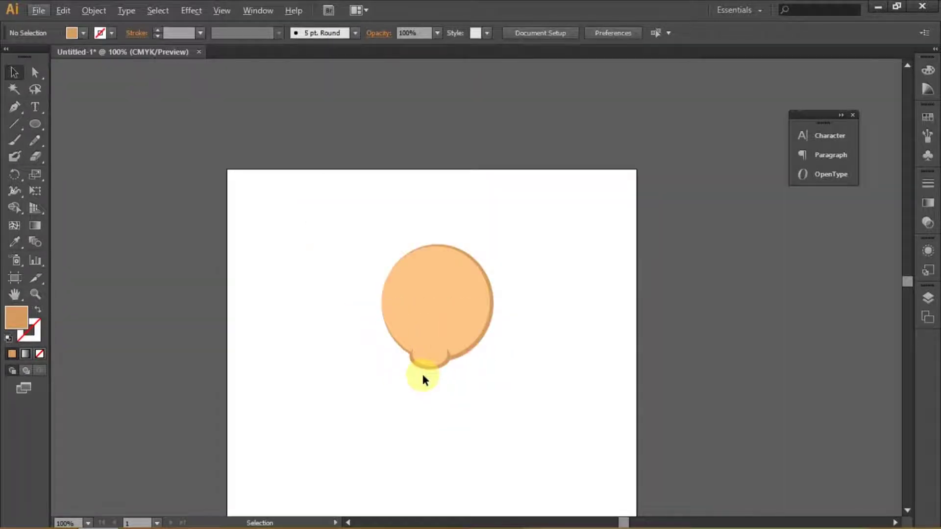
pyautogui.hotkey('ctrl', '+')
# Duplicate the head circle, shrink it onto the face and fill it salmon pink.
pyautogui.keyDown('alt'); pyautogui.moveTo(432, 277); pyautogui.dragTo(374, 243); pyautogui.keyUp('alt')
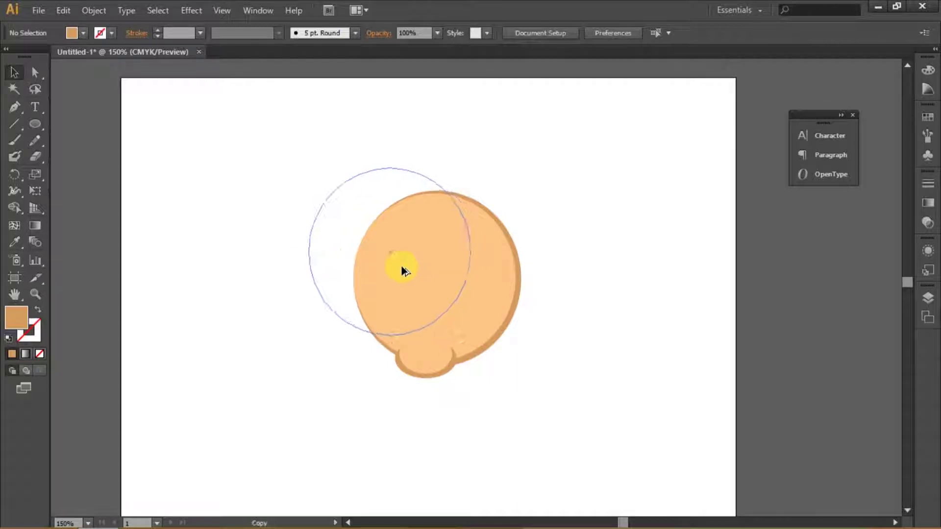
pyautogui.moveTo(460, 166)
pyautogui.keyDown('alt'); pyautogui.keyDown('shift'); pyautogui.mouseDown()
pyautogui.moveTo(398, 232)
pyautogui.moveTo(435, 289)
pyautogui.mouseUp(); pyautogui.keyUp('shift'); pyautogui.keyUp('alt')
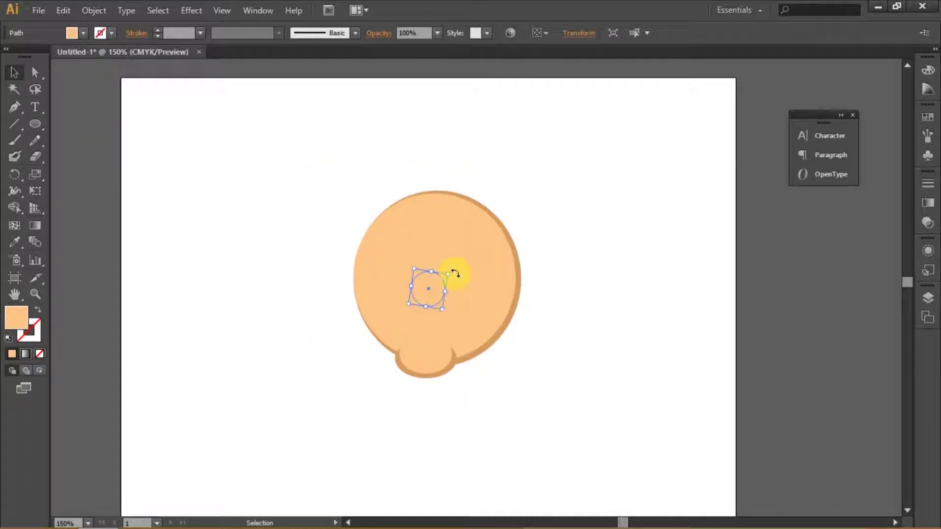
pyautogui.moveTo(454, 302); pyautogui.dragTo(449, 244)
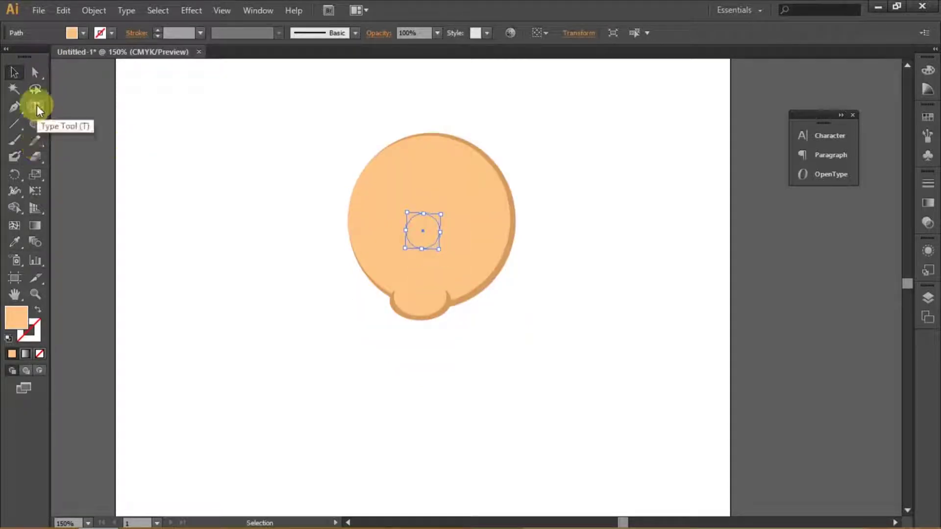
pyautogui.doubleClick(16, 317)
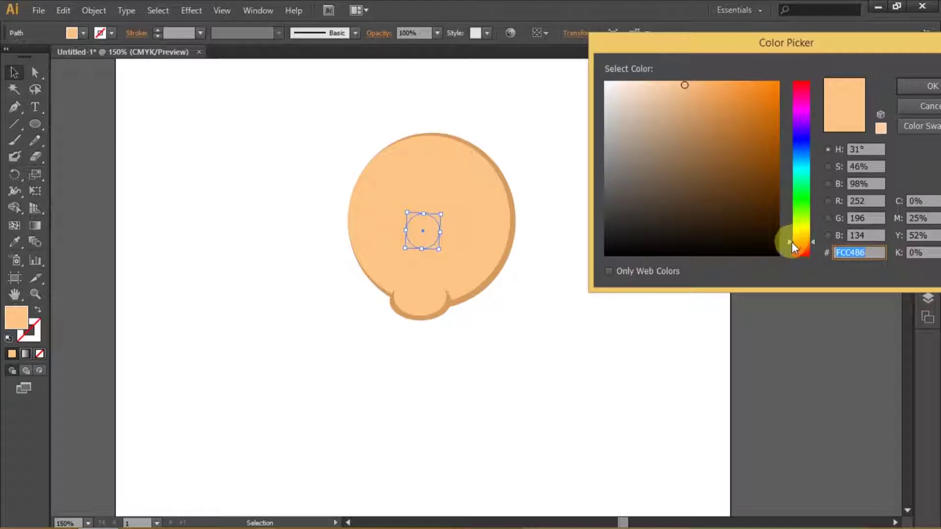
pyautogui.click(792, 248)
pyautogui.press('Return')
# Adjust the small circle's fill to a slightly deeper salmon.
pyautogui.click(436, 237)
pyautogui.doubleClick(16, 317)
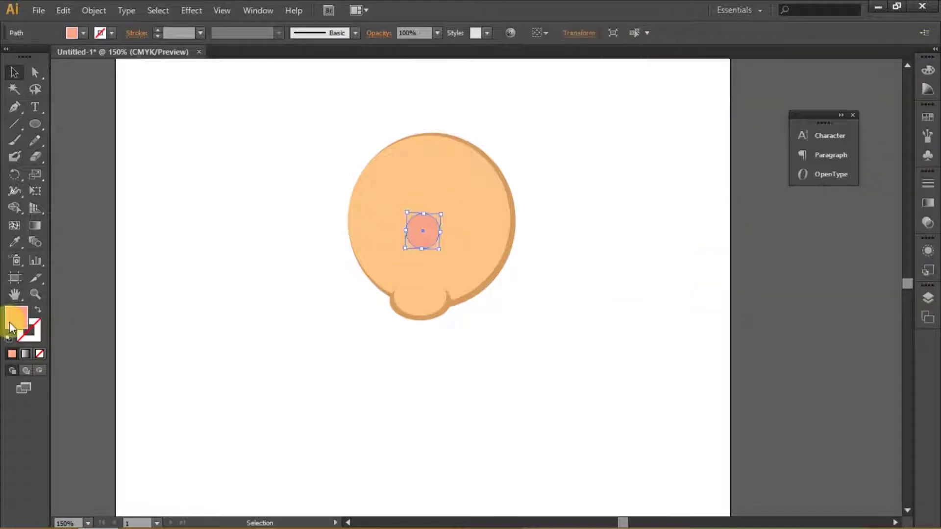
pyautogui.click(693, 78)
pyautogui.click(907, 84)
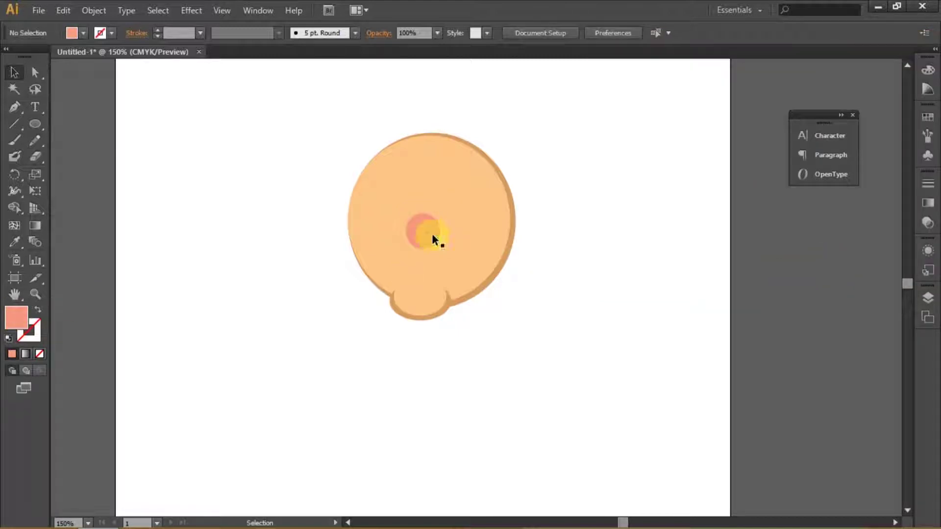
pyautogui.click(430, 243)
pyautogui.doubleClick(16, 318)
pyautogui.click(693, 97)
pyautogui.click(916, 84)
pyautogui.click(739, 307)
# Bring the salmon nose circle in front of the head, then duplicate and delete a copy.
pyautogui.scroll(1, 411, 225)
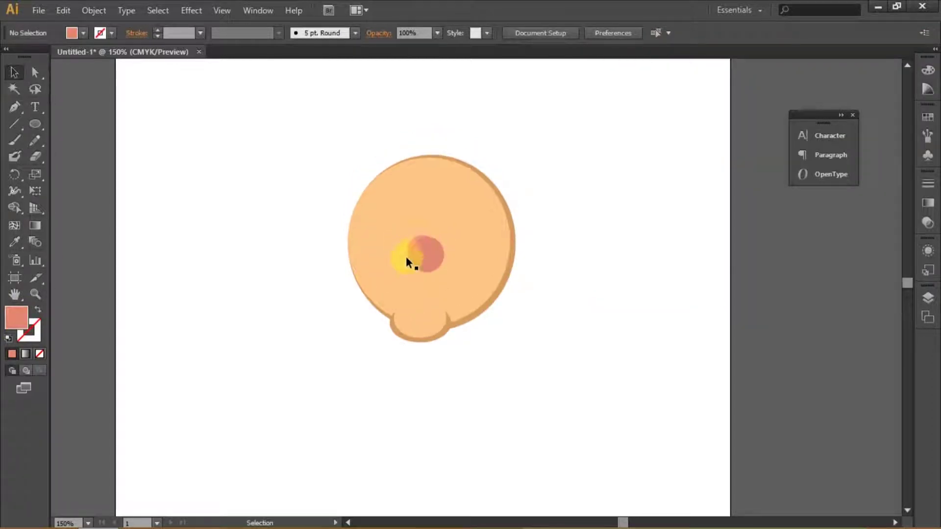
pyautogui.scroll(1, 412, 225)
pyautogui.rightClick(410, 238)
pyautogui.moveTo(471, 432)
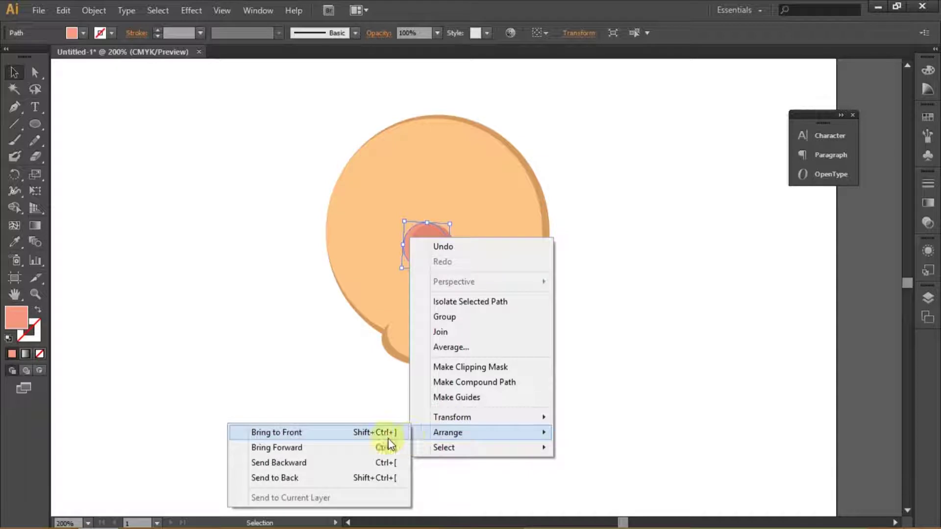
pyautogui.click(382, 432)
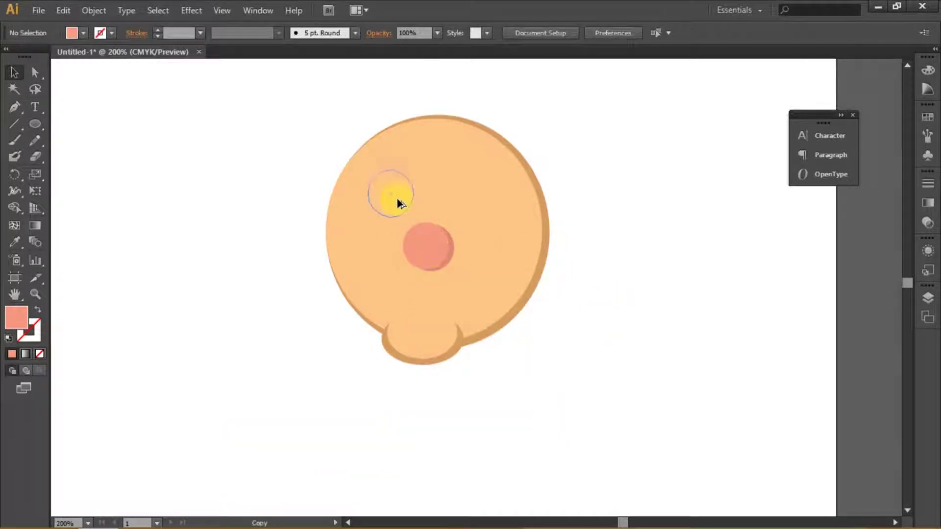
pyautogui.moveTo(398, 202); pyautogui.dragTo(381, 205)
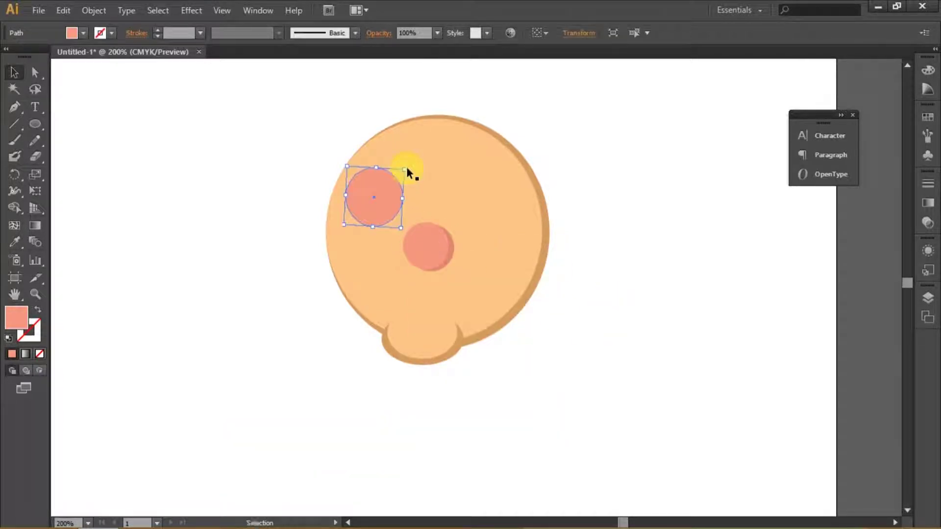
pyautogui.press('Delete')
pyautogui.click(41, 124)
# Draw a small rounded rectangle on the upper-left of the face.
pyautogui.click(124, 140)
pyautogui.moveTo(402, 211)
pyautogui.mouseDown()
pyautogui.moveTo(403, 219)
pyautogui.moveTo(387, 196)
pyautogui.mouseUp()
pyautogui.click(13, 72)
pyautogui.click(630, 204)
pyautogui.click(364, 202)
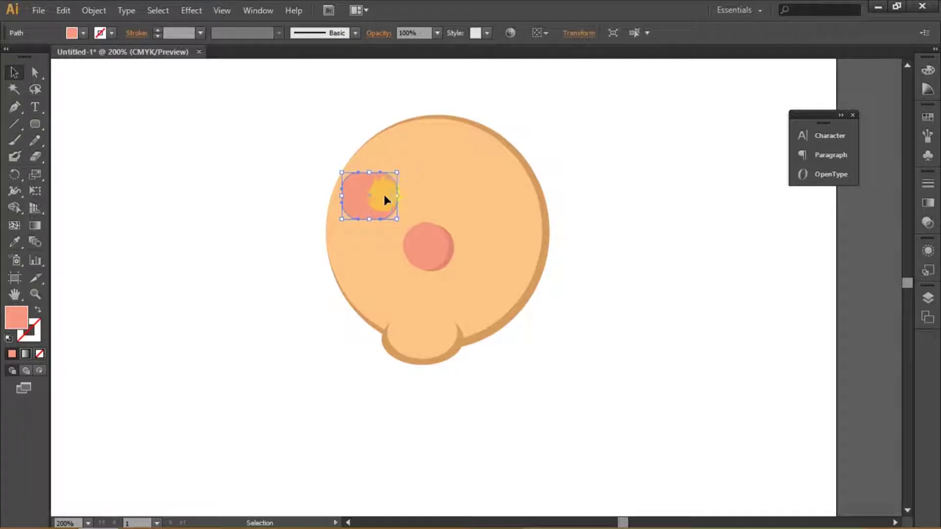
# Duplicate the rectangle slightly down-right, fill it white and bring it to the front.
pyautogui.moveTo(384, 199); pyautogui.dragTo(395, 209)
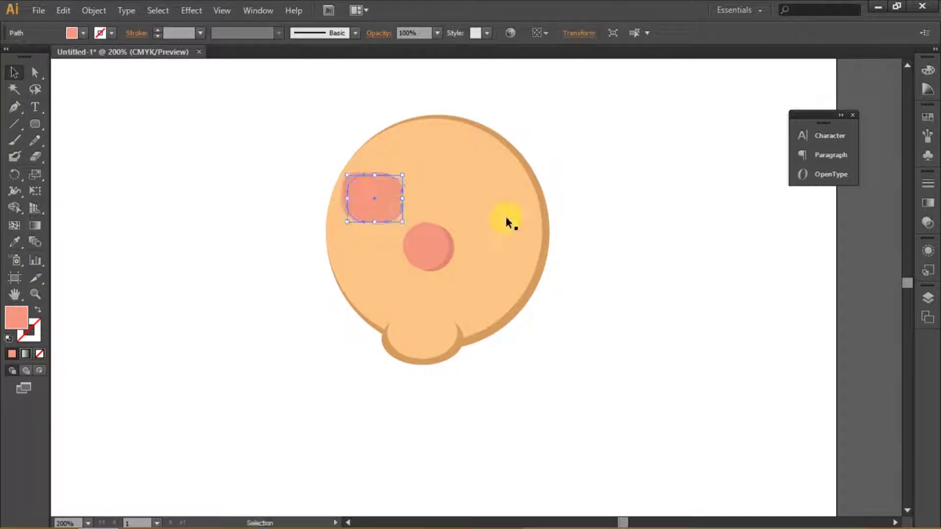
pyautogui.doubleClick(346, 186)
pyautogui.doubleClick(325, 198)
pyautogui.click(365, 196)
pyautogui.doubleClick(16, 317)
pyautogui.click(906, 88)
pyautogui.rightClick(353, 186)
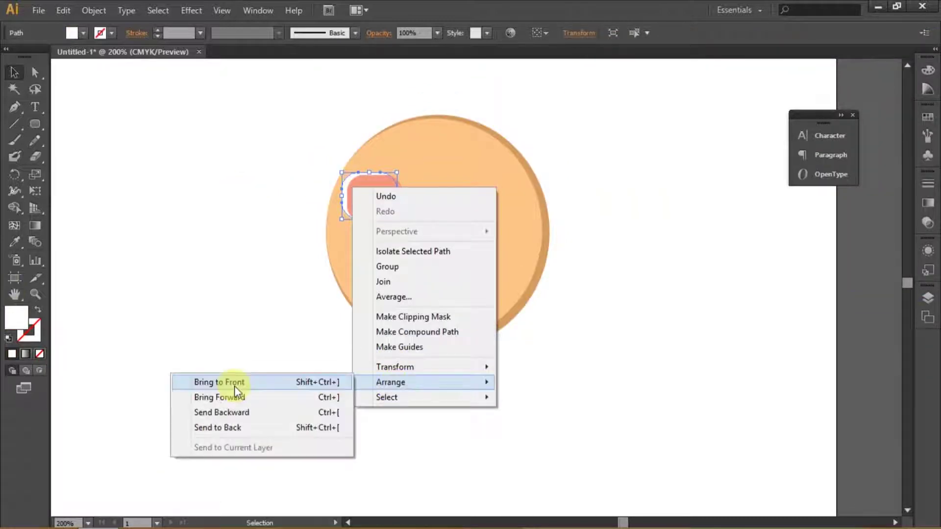
pyautogui.click(234, 384)
pyautogui.click(396, 211)
# Eyedrop the tan colour onto the back eye shape.
pyautogui.press('i')
pyautogui.click(527, 298)
pyautogui.press('v')
pyautogui.scroll(-3, 382, 272)
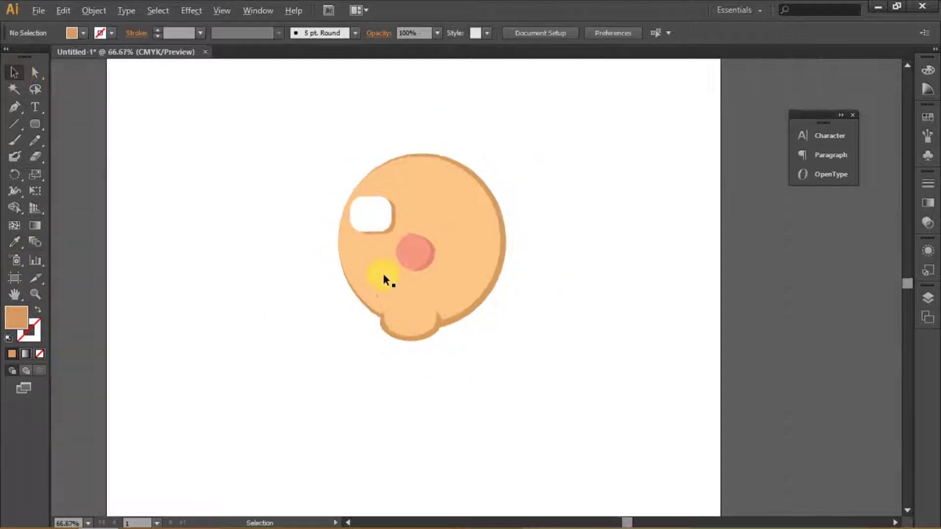
pyautogui.scroll(3, 345, 236)
pyautogui.scroll(-2, 385, 284)
# Copy the two-layer eye to the right side of the face.
pyautogui.keyDown('shift'); pyautogui.click(371, 267); pyautogui.keyUp('shift')
pyautogui.moveTo(371, 273); pyautogui.dragTo(477, 277)
pyautogui.keyDown('shift'); pyautogui.click(436, 323); pyautogui.keyUp('shift')
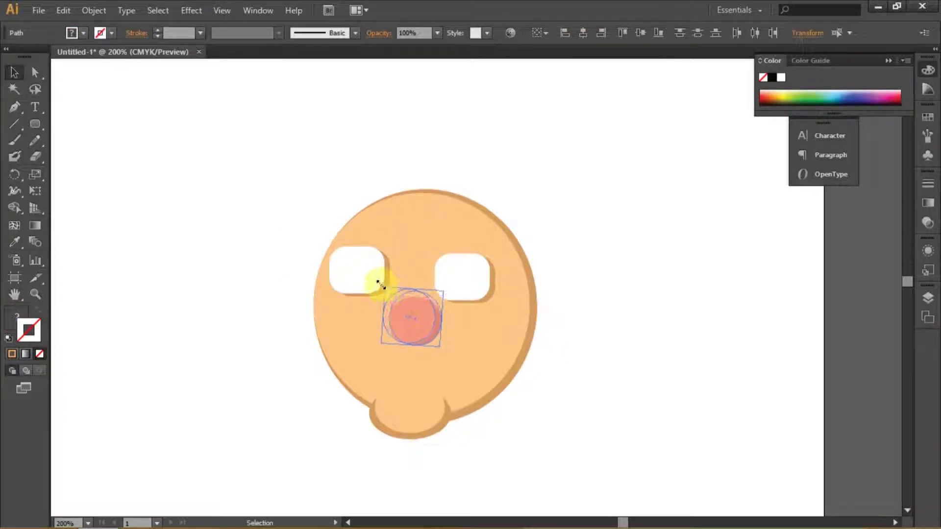
pyautogui.click(563, 306)
pyautogui.hotkey('ctrl', '1')
# Shrink a circle into a small white spot inside the nose.
pyautogui.scroll(1, 410, 307)
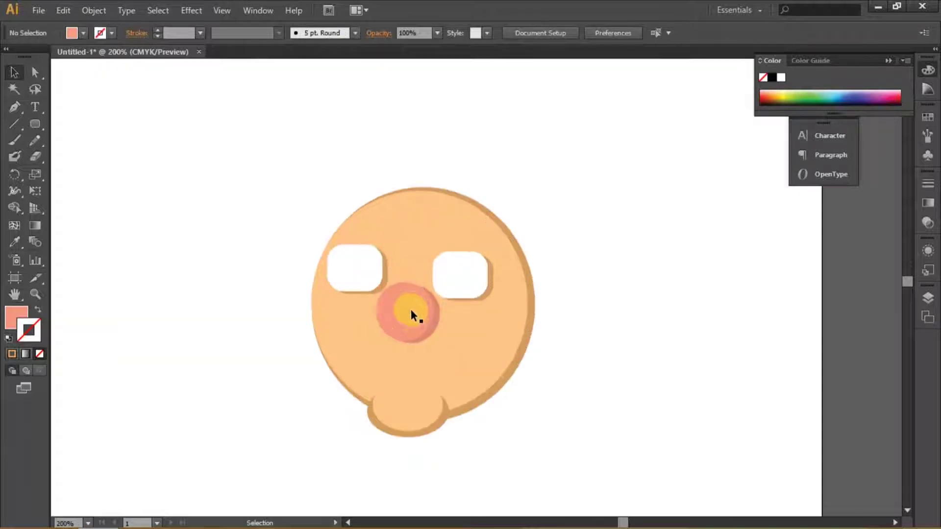
pyautogui.click(416, 284)
pyautogui.moveTo(424, 284); pyautogui.dragTo(409, 295)
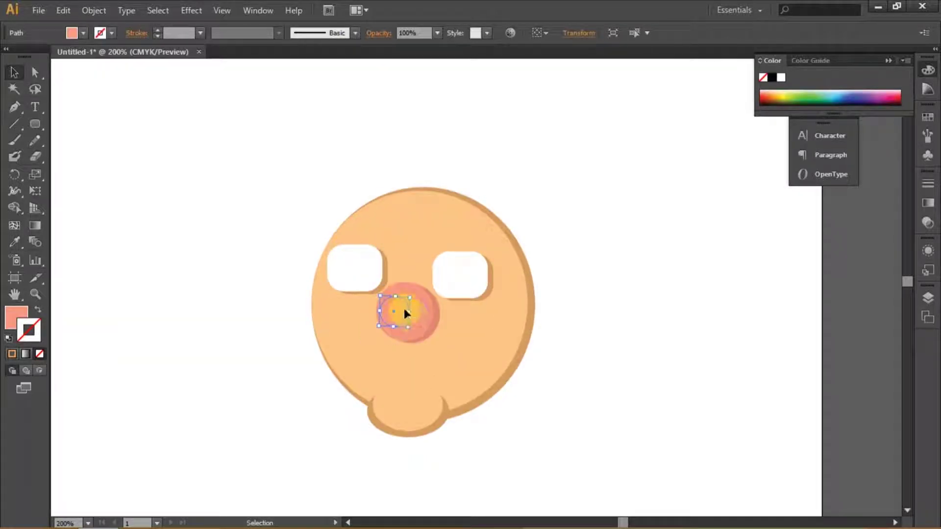
pyautogui.doubleClick(16, 317)
pyautogui.moveTo(637, 122); pyautogui.dragTo(588, 74)
pyautogui.press('Return')
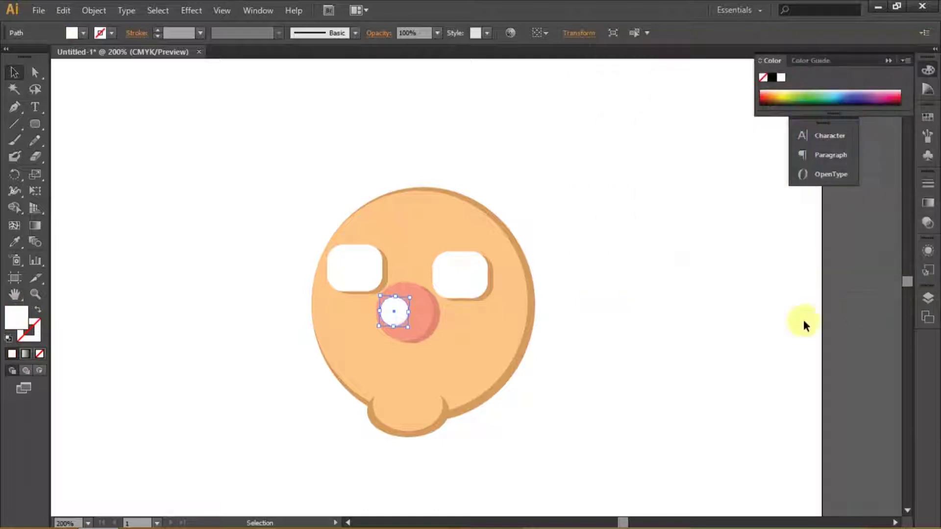
# Apply a linear gradient to the spot and set its end stop to a pink tone.
pyautogui.click(25, 353)
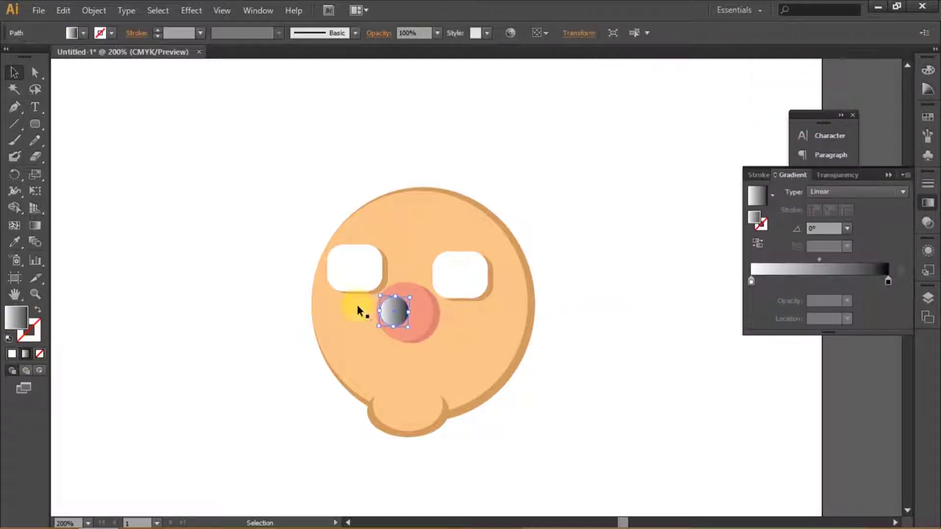
pyautogui.doubleClick(888, 281)
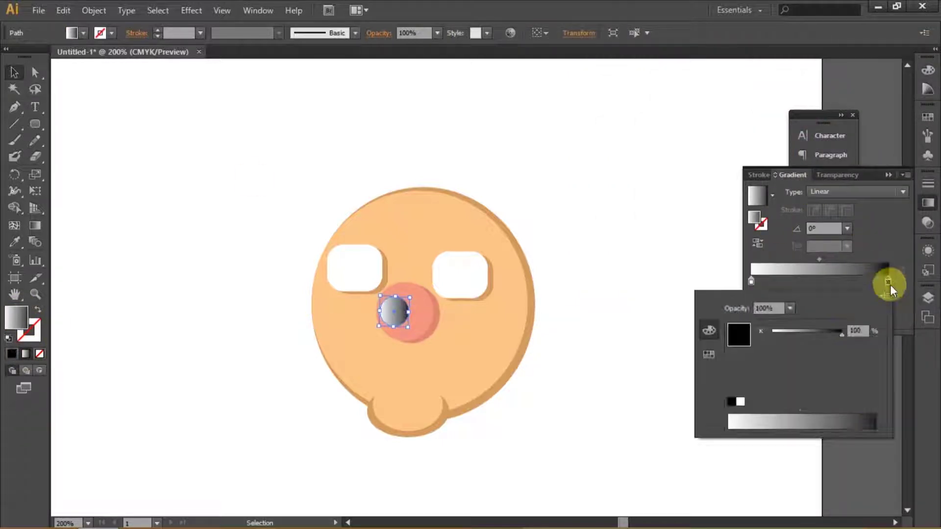
pyautogui.click(708, 353)
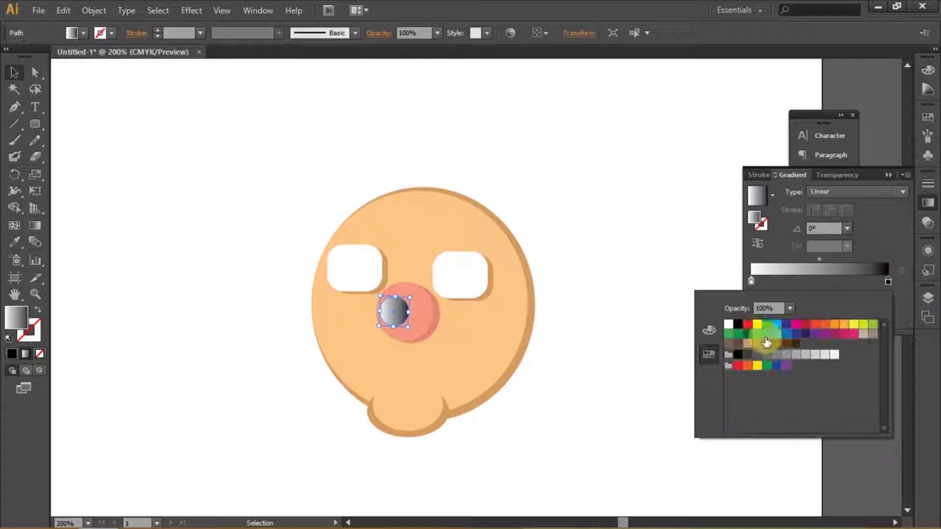
pyautogui.click(796, 324)
pyautogui.click(747, 323)
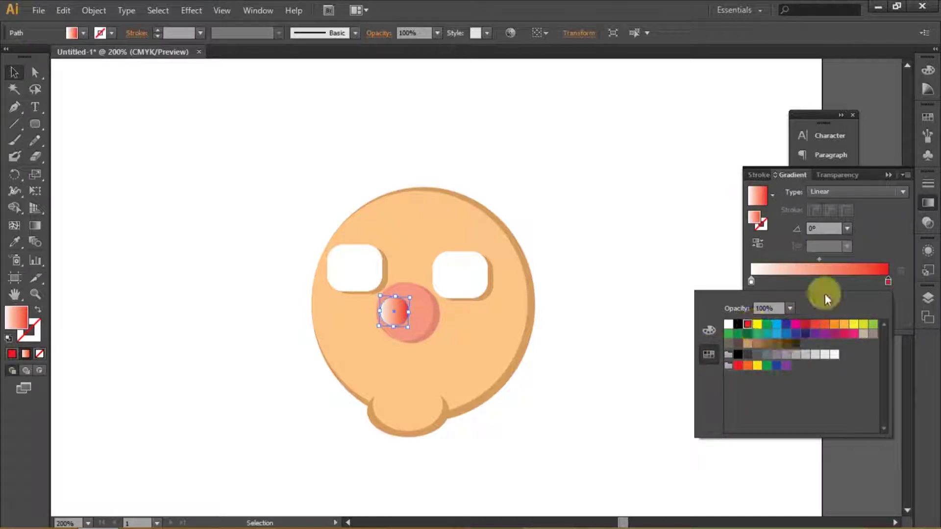
pyautogui.click(710, 329)
pyautogui.moveTo(836, 354); pyautogui.dragTo(793, 369)
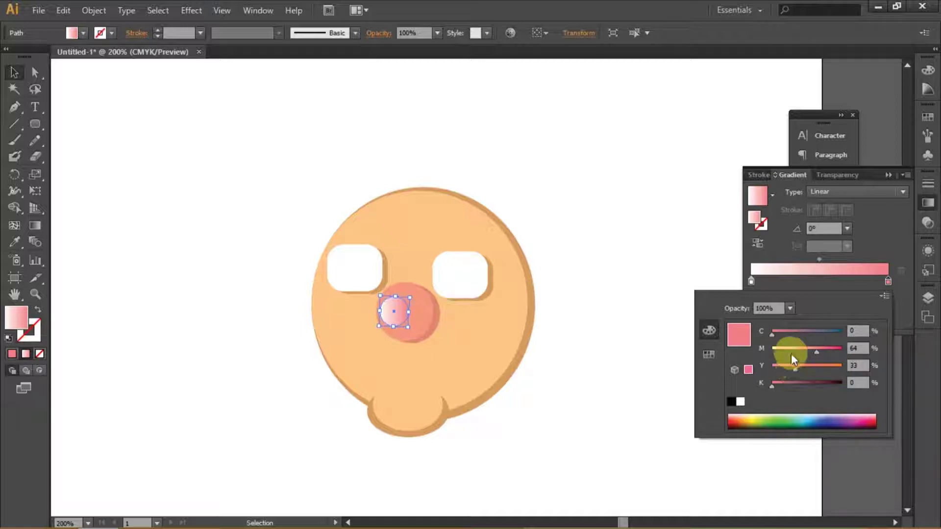
# Change the gradient's white start stop to yellow.
pyautogui.click(751, 281)
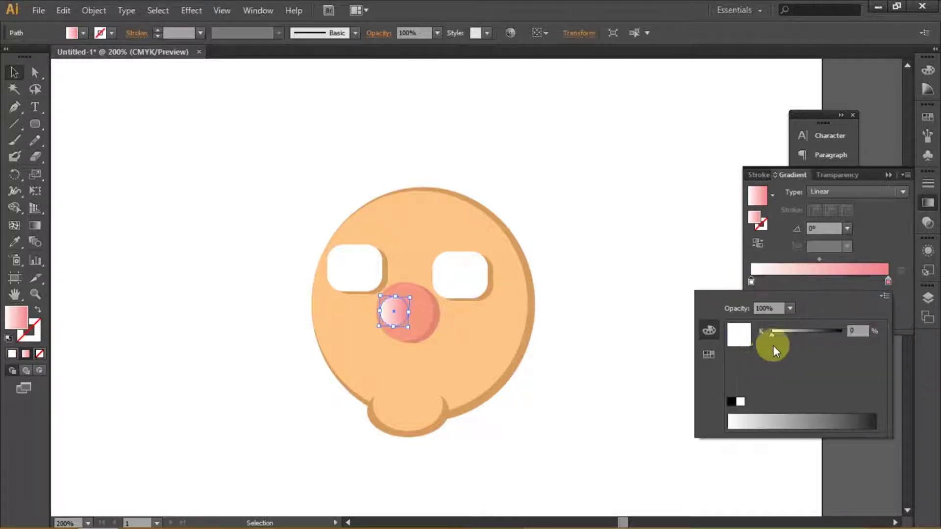
pyautogui.click(709, 354)
pyautogui.click(748, 325)
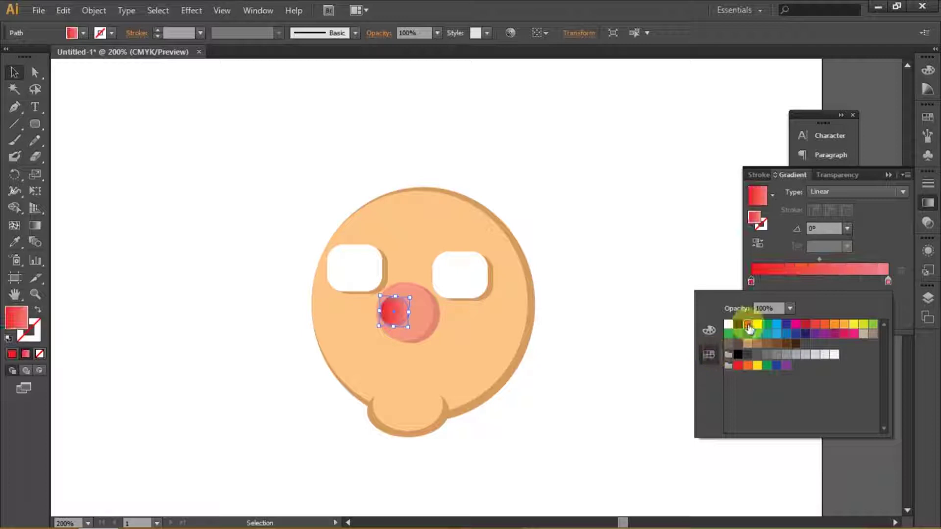
pyautogui.click(708, 330)
pyautogui.moveTo(839, 351)
pyautogui.mouseDown()
pyautogui.moveTo(839, 366)
pyautogui.moveTo(760, 367)
pyautogui.moveTo(784, 352)
pyautogui.moveTo(806, 366)
pyautogui.moveTo(798, 349)
pyautogui.mouseUp()
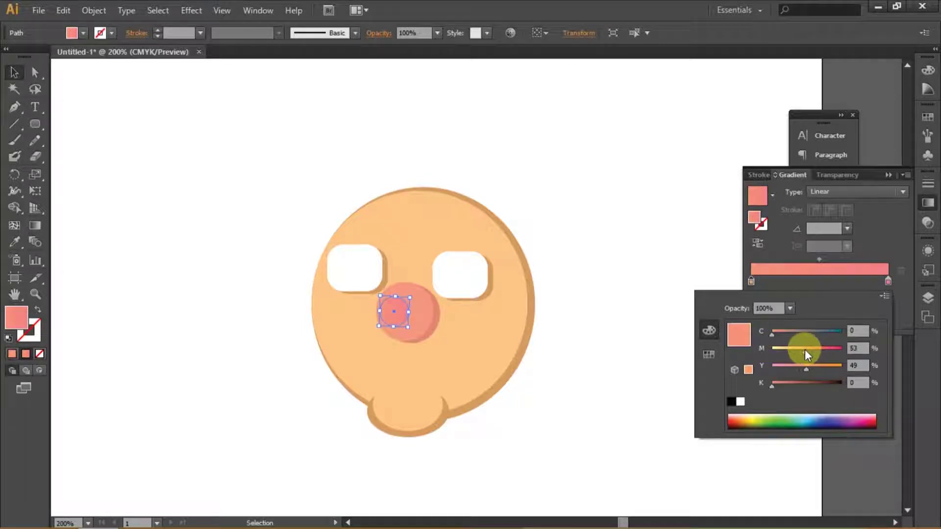
pyautogui.scroll(-2, 654, 252)
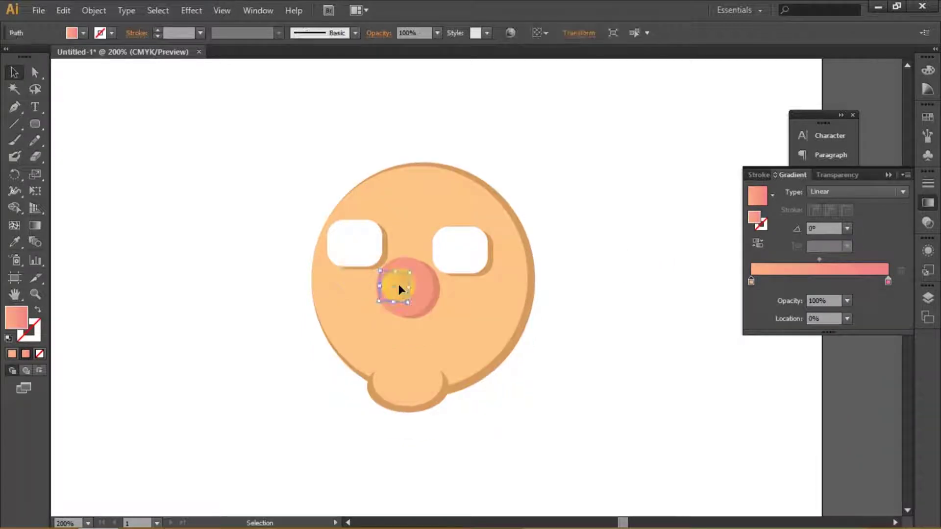
pyautogui.doubleClick(751, 281)
pyautogui.click(752, 328)
# Set the highlight's opacity to 40%.
pyautogui.click(437, 33)
pyautogui.click(443, 102)
pyautogui.click(437, 33)
pyautogui.click(449, 108)
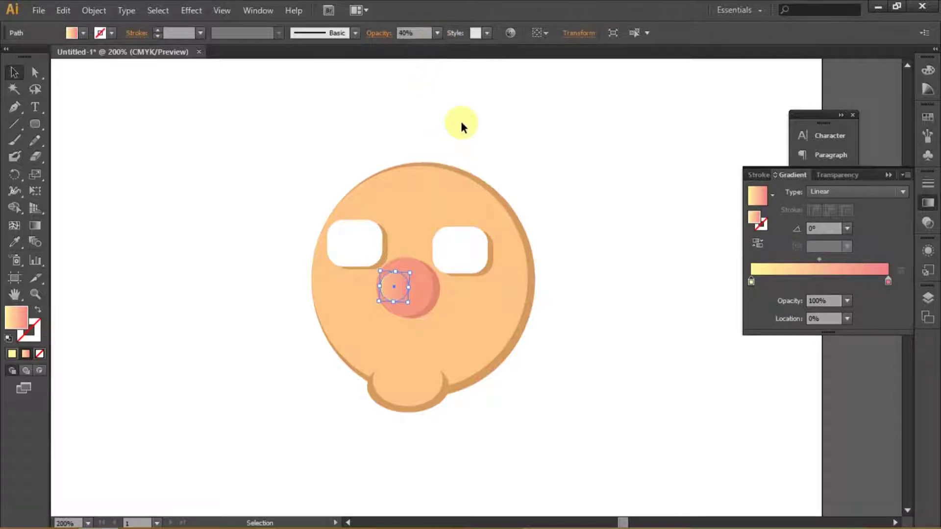
pyautogui.scroll(-1, 440, 282)
pyautogui.hscroll(-1, 485, 289)
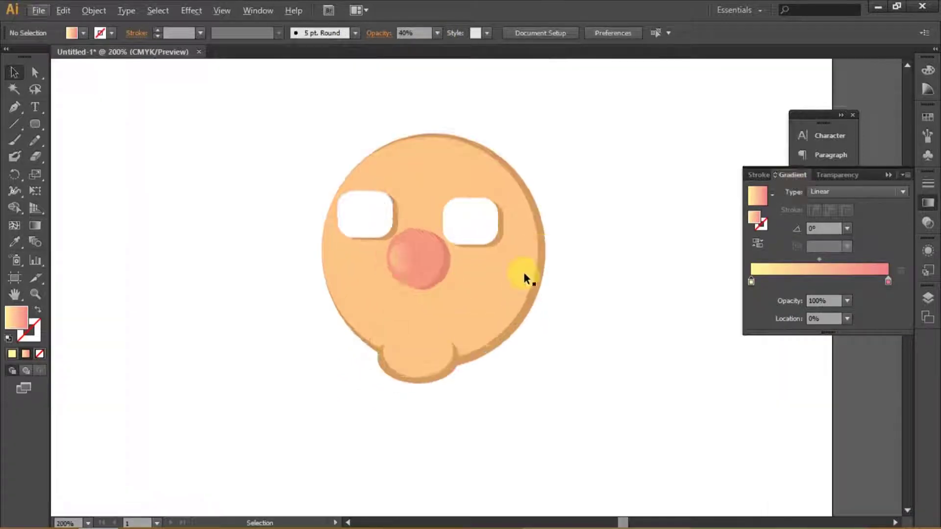
# Copy the eye white into the right eye, shrink it to pupil size and fill it near-black.
pyautogui.moveTo(470, 233); pyautogui.dragTo(466, 226)
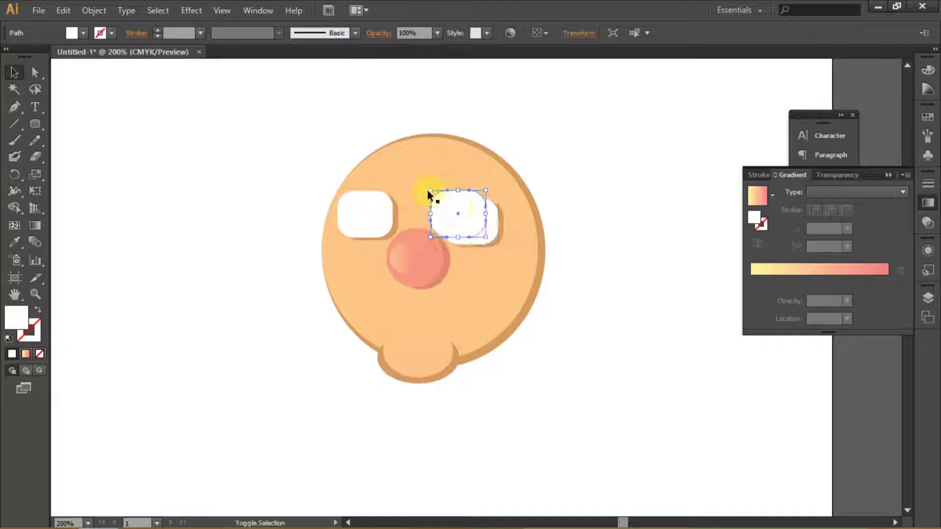
pyautogui.moveTo(428, 193)
pyautogui.mouseDown()
pyautogui.moveTo(477, 222)
pyautogui.moveTo(505, 206)
pyautogui.moveTo(490, 234)
pyautogui.mouseUp()
pyautogui.doubleClick(17, 317)
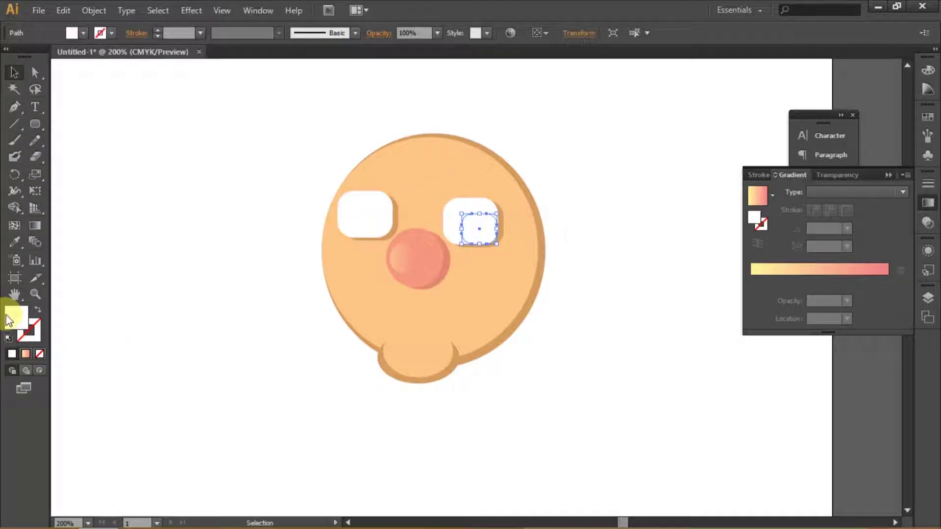
pyautogui.click(655, 225)
pyautogui.moveTo(655, 224); pyautogui.dragTo(778, 218)
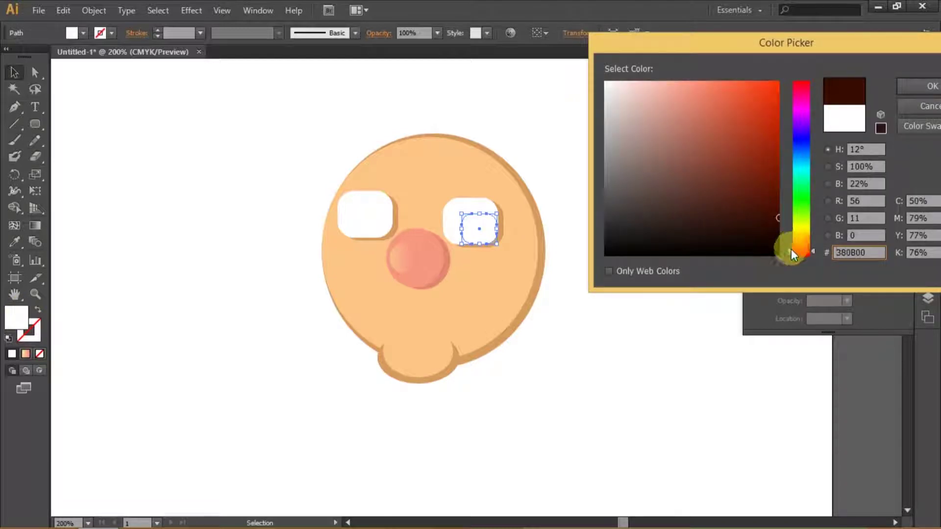
pyautogui.click(790, 243)
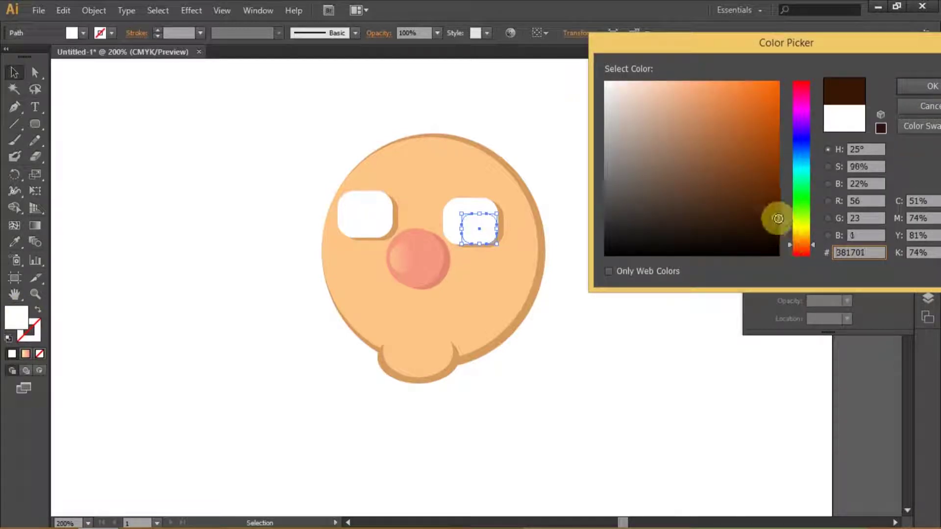
pyautogui.moveTo(774, 216); pyautogui.dragTo(779, 246)
pyautogui.click(919, 88)
# Copy the pupil into the left eye and nudge the right pupil lower right.
pyautogui.moveTo(473, 226); pyautogui.dragTo(382, 231)
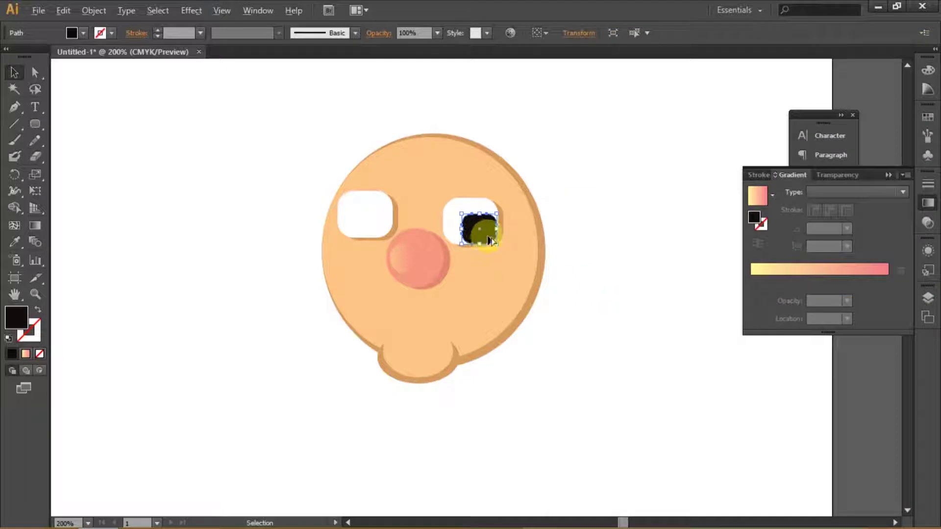
pyautogui.click(570, 213)
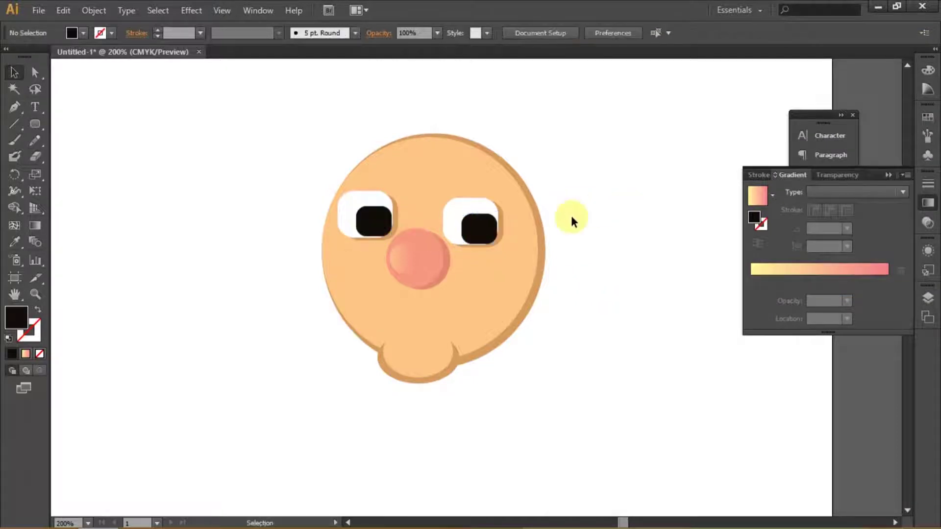
pyautogui.click(489, 239)
pyautogui.moveTo(491, 234); pyautogui.dragTo(490, 236)
# Give the right pupil a dark brown #331501 fill and drag it toward the left pupil.
pyautogui.doubleClick(480, 229)
pyautogui.press('Escape')
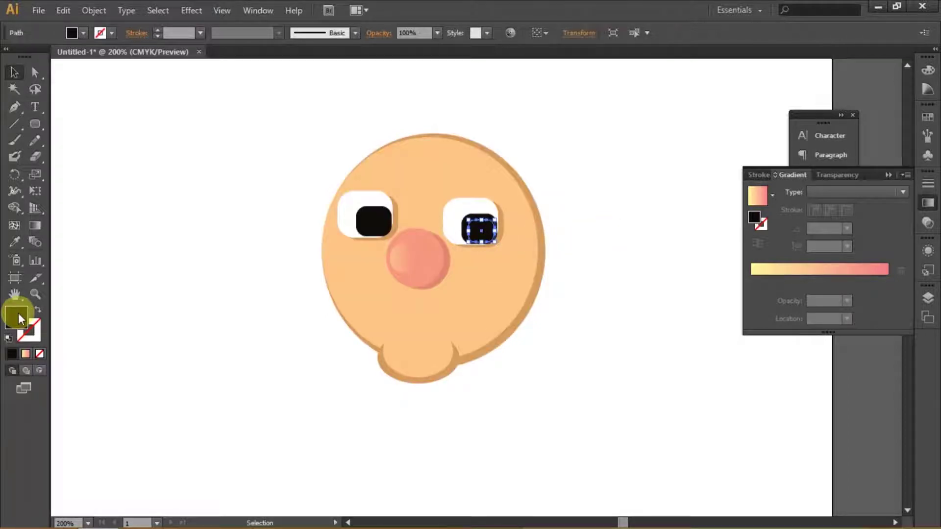
pyautogui.doubleClick(17, 317)
pyautogui.moveTo(777, 238); pyautogui.dragTo(779, 219)
pyautogui.press('Return')
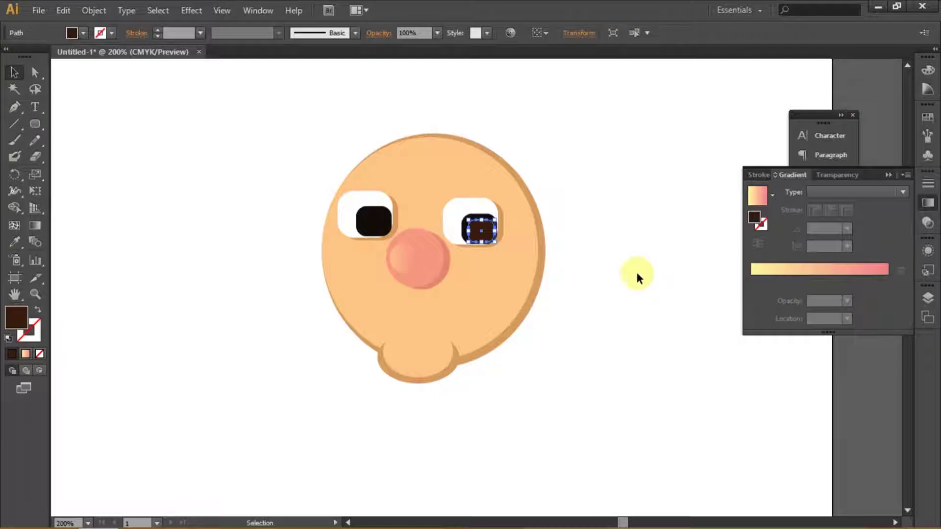
pyautogui.moveTo(486, 241); pyautogui.dragTo(382, 230)
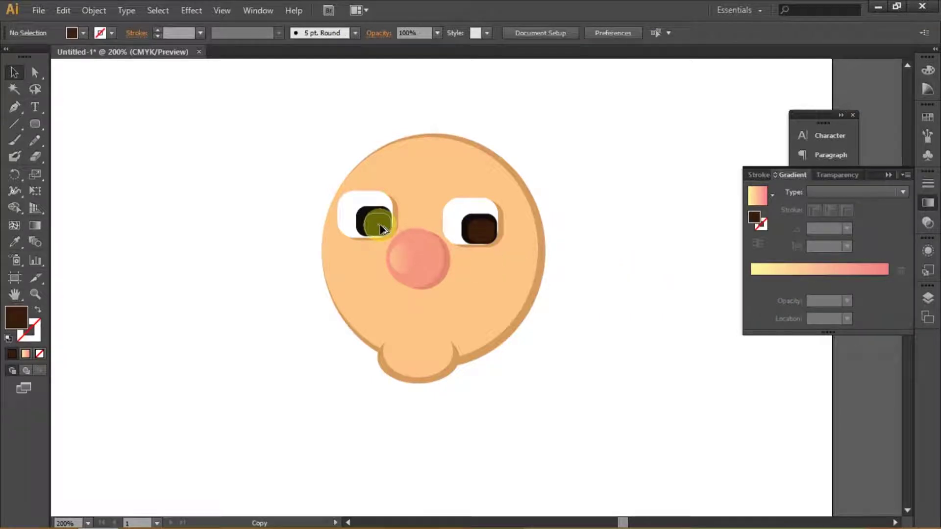
# Place a brown copy of the right pupil over the left pupil and send it back.
pyautogui.click(381, 230)
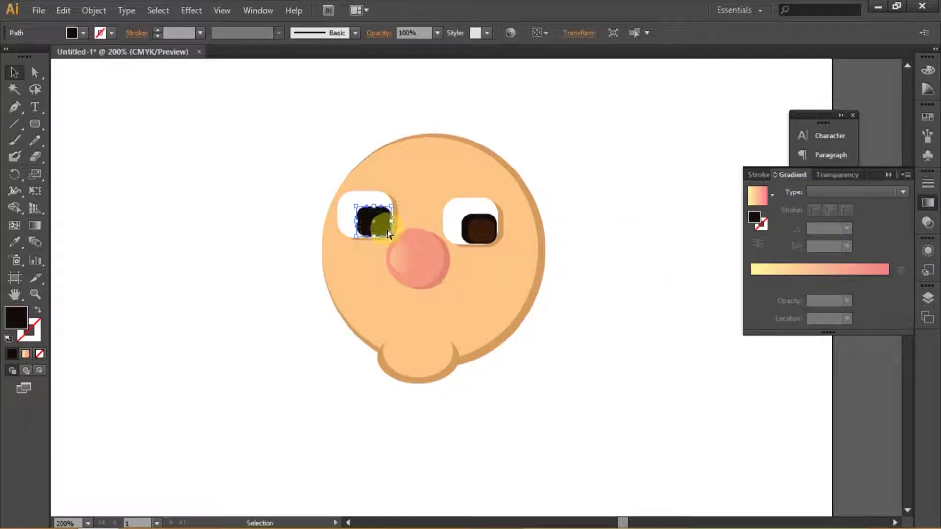
pyautogui.click(483, 237)
pyautogui.moveTo(486, 238); pyautogui.dragTo(380, 230)
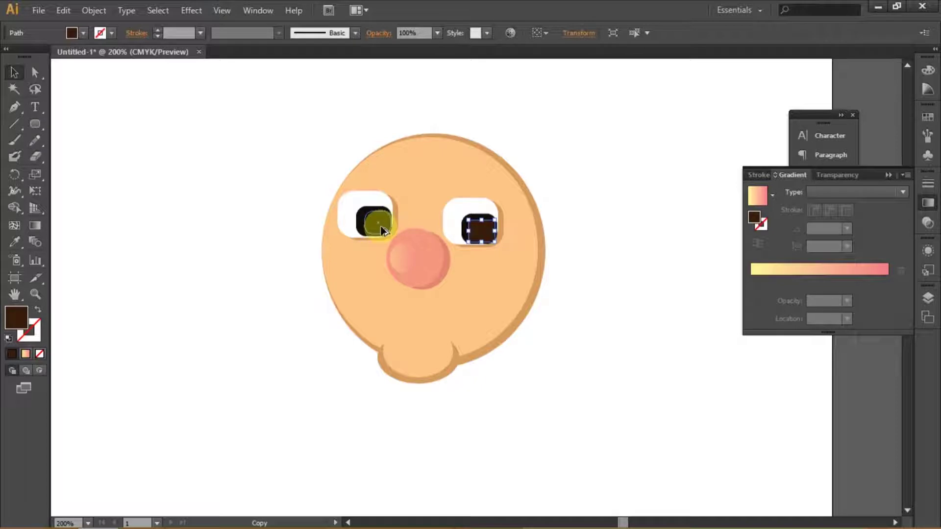
pyautogui.rightClick(380, 225)
pyautogui.click(356, 422)
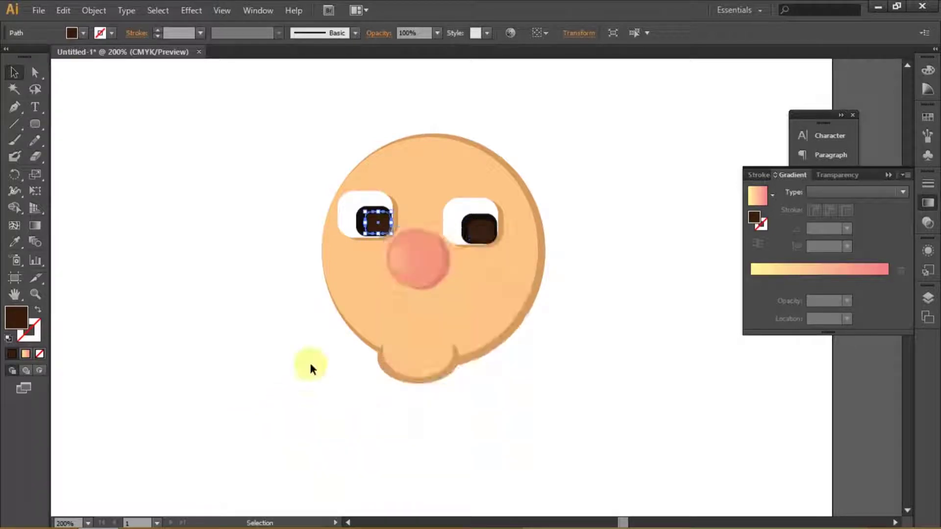
pyautogui.click(311, 368)
# Add a smaller inner shape on the left pupil coloured orange-brown.
pyautogui.moveTo(377, 226)
pyautogui.mouseDown()
pyautogui.moveTo(383, 241)
pyautogui.moveTo(393, 232)
pyautogui.mouseUp()
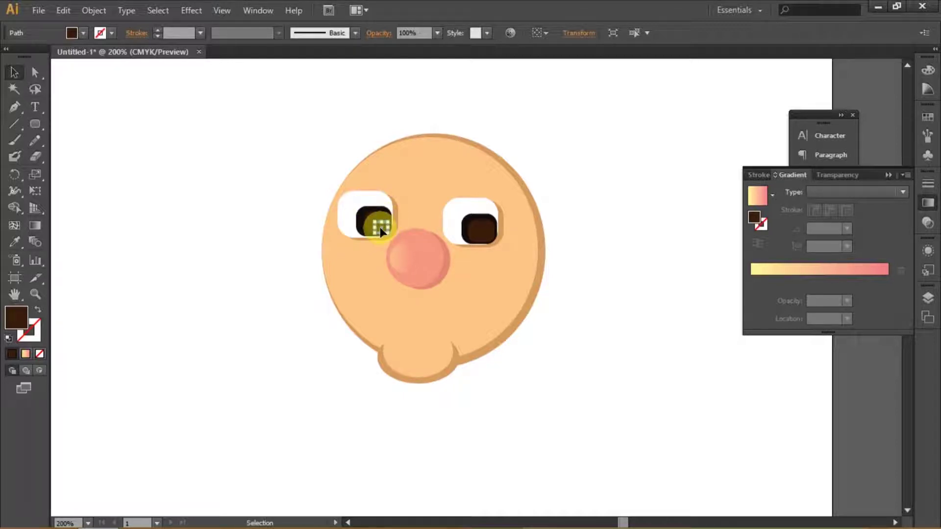
pyautogui.moveTo(394, 221); pyautogui.dragTo(391, 218)
pyautogui.click(382, 224)
pyautogui.click(380, 227)
pyautogui.doubleClick(16, 318)
pyautogui.moveTo(789, 249); pyautogui.dragTo(786, 240)
pyautogui.moveTo(742, 218); pyautogui.dragTo(778, 197)
pyautogui.click(931, 91)
pyautogui.click(820, 270)
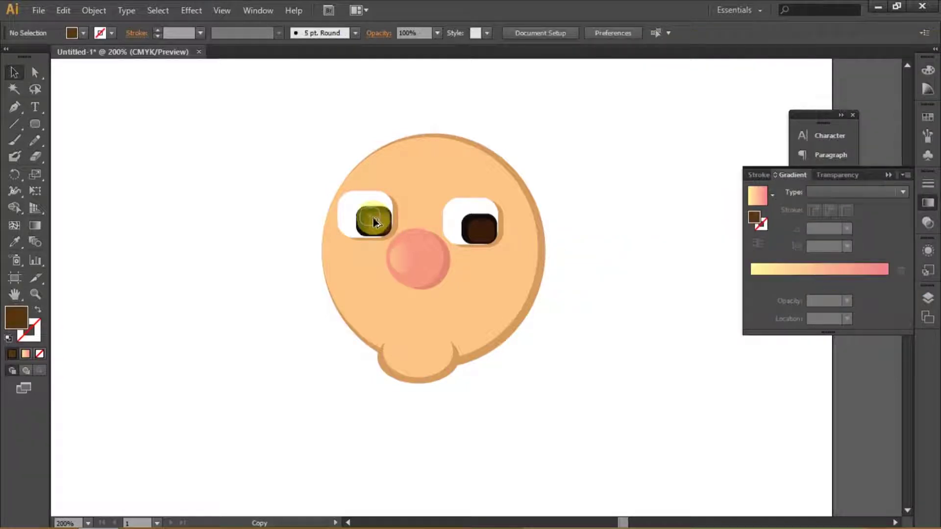
# Turn a small square white with the eyedropper and copy the highlight onto both pupils.
pyautogui.click(374, 215)
pyautogui.click(14, 242)
pyautogui.click(346, 210)
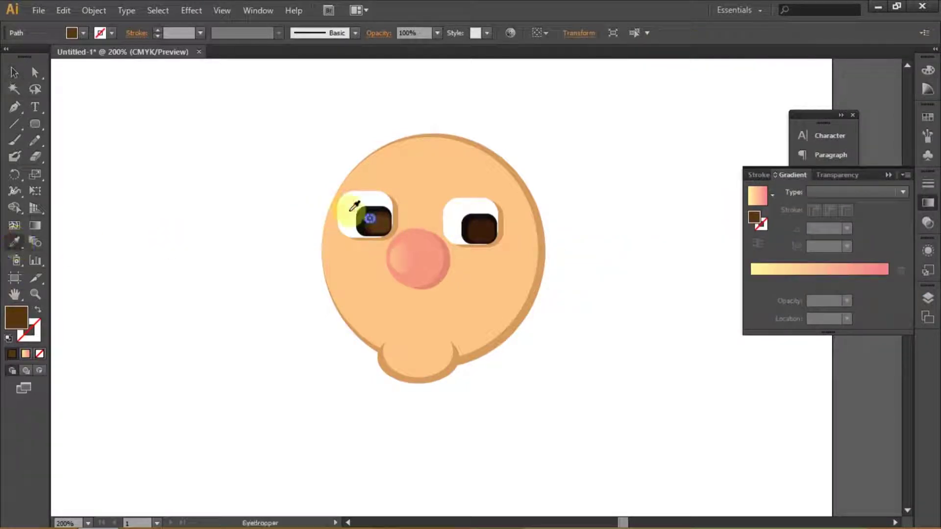
pyautogui.click(25, 80)
pyautogui.click(377, 212)
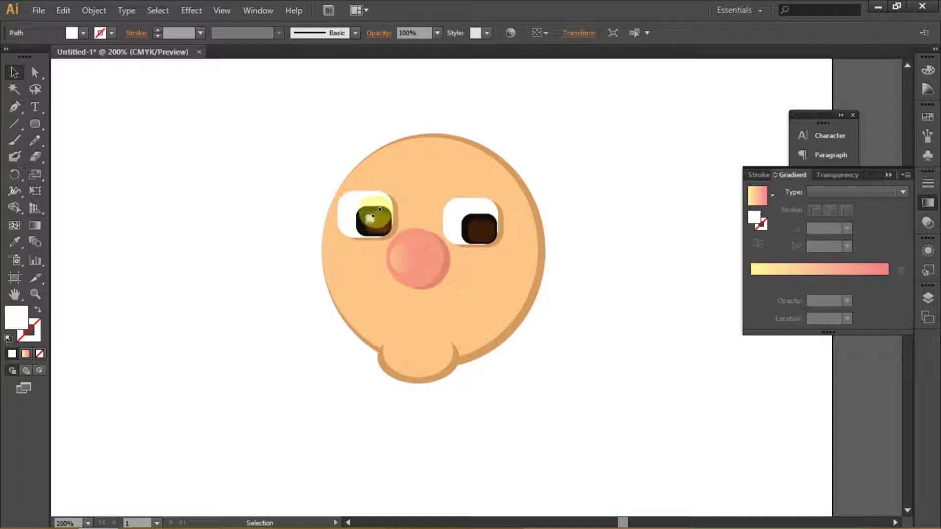
pyautogui.moveTo(371, 217)
pyautogui.mouseDown()
pyautogui.moveTo(434, 243)
pyautogui.moveTo(382, 223)
pyautogui.mouseUp()
pyautogui.click(477, 237)
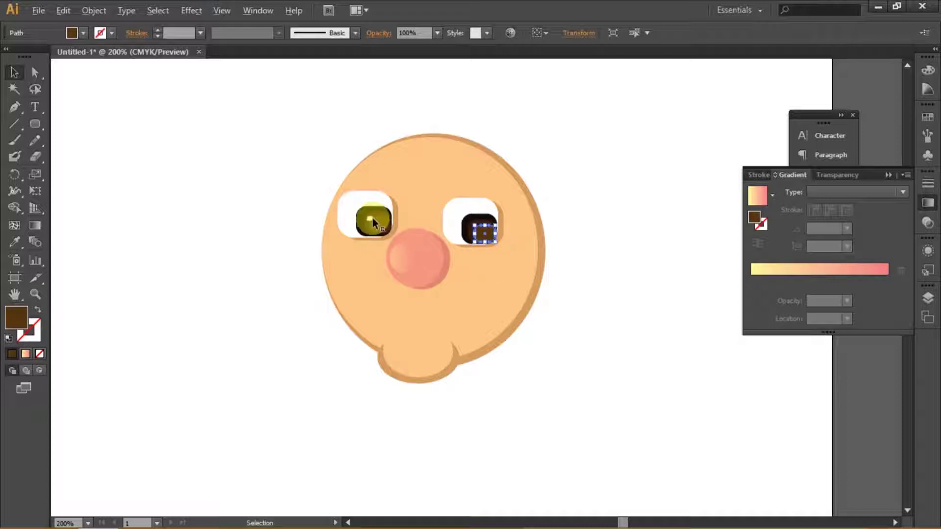
pyautogui.click(372, 216)
pyautogui.moveTo(370, 217); pyautogui.dragTo(477, 230)
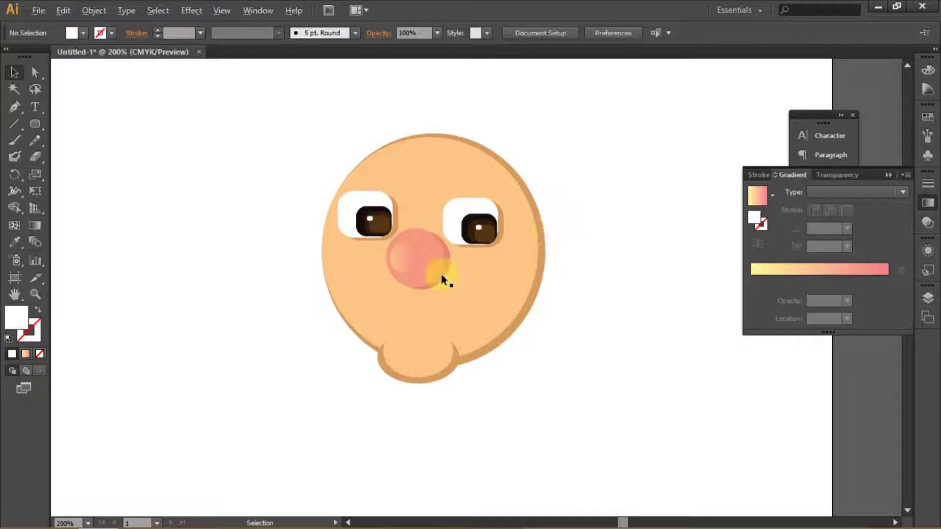
# Zoom in to inspect the eye highlights and pupils, then deselect.
pyautogui.hotkey('ctrl', '+')
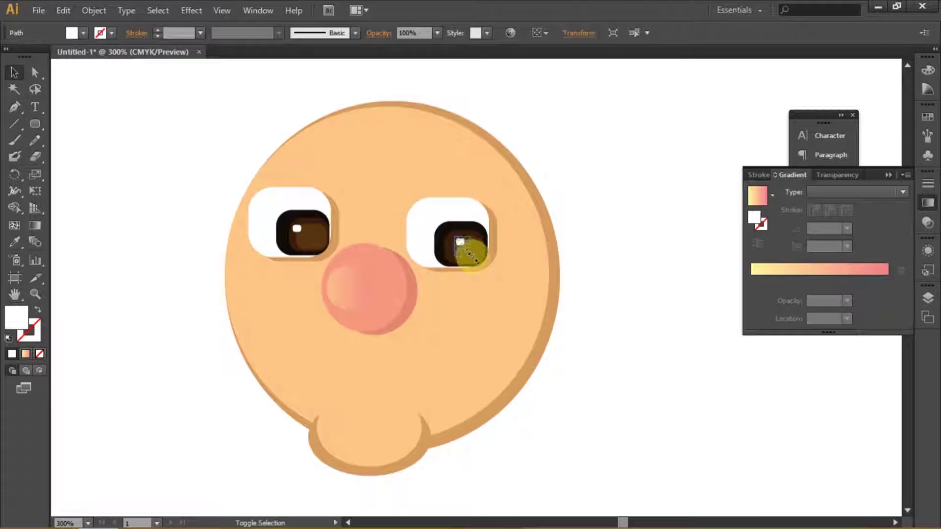
pyautogui.keyDown('shift'); pyautogui.click(298, 229); pyautogui.keyUp('shift')
pyautogui.click(458, 275)
pyautogui.hotkey('ctrl', '-')
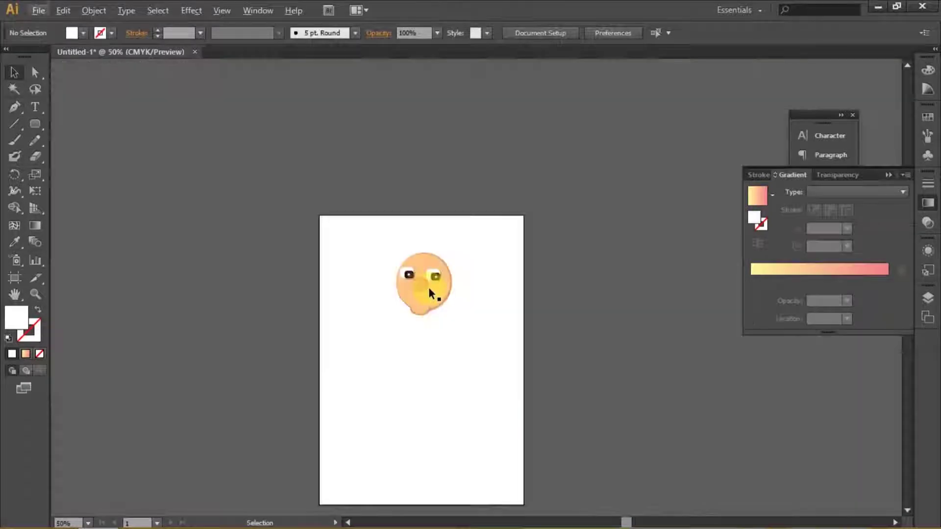
pyautogui.click(448, 238)
pyautogui.hotkey('ctrl', 'shift', 'a')
pyautogui.click(363, 240)
pyautogui.click(357, 223)
pyautogui.click(381, 240)
# Draw a rounded-rectangle mouth and give it the nose's pink with the eyedropper.
pyautogui.hotkey('ctrl', '-')
pyautogui.hotkey('ctrl', '-')
pyautogui.hotkey('ctrl', '-')
pyautogui.hotkey('ctrl', '+')
pyautogui.hotkey('ctrl', '+')
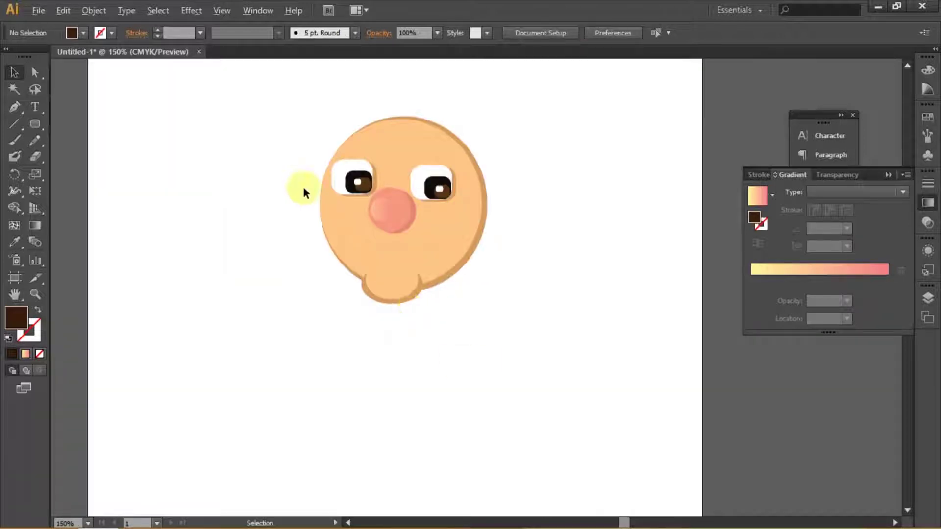
pyautogui.hotkey('ctrl', '-')
pyautogui.hotkey('ctrl', '-')
pyautogui.hotkey('ctrl', '+')
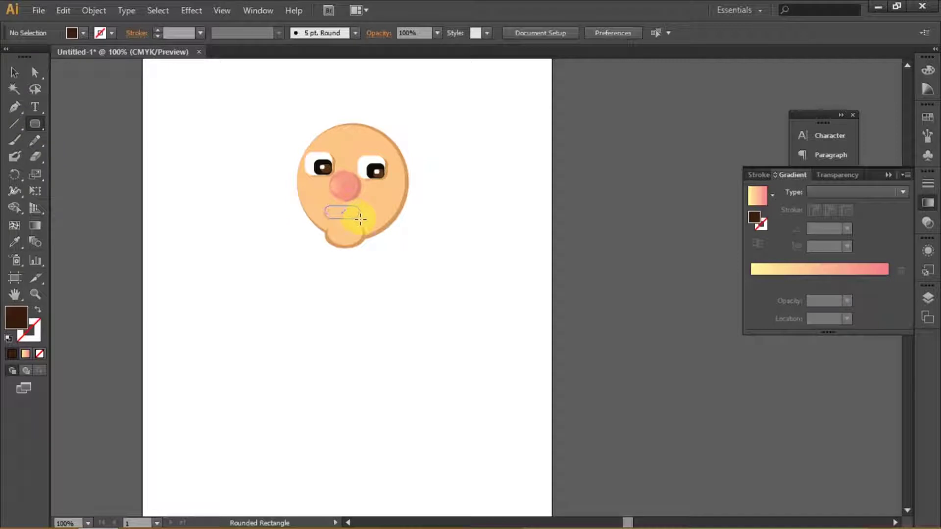
pyautogui.moveTo(360, 219); pyautogui.dragTo(362, 223)
pyautogui.click(15, 242)
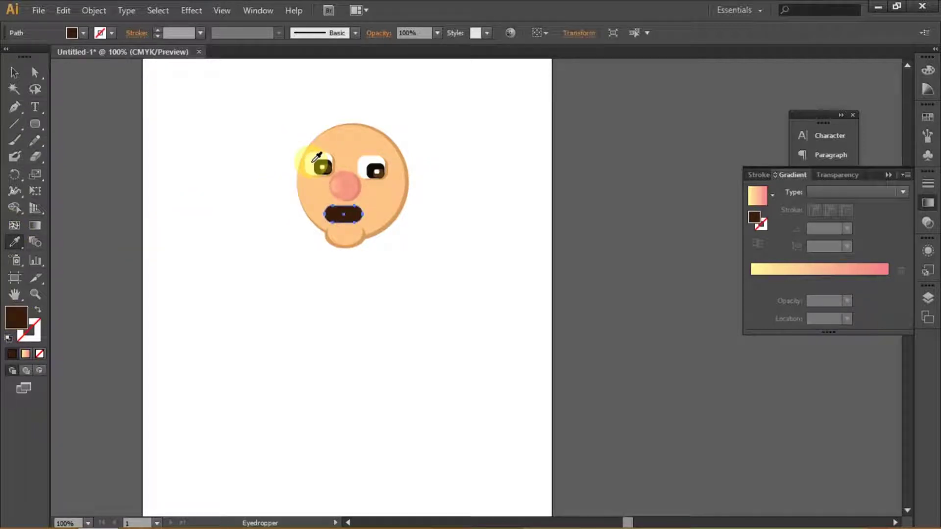
pyautogui.click(347, 182)
# Darken the mouth to a deeper red and resize it into place below the nose.
pyautogui.doubleClick(14, 317)
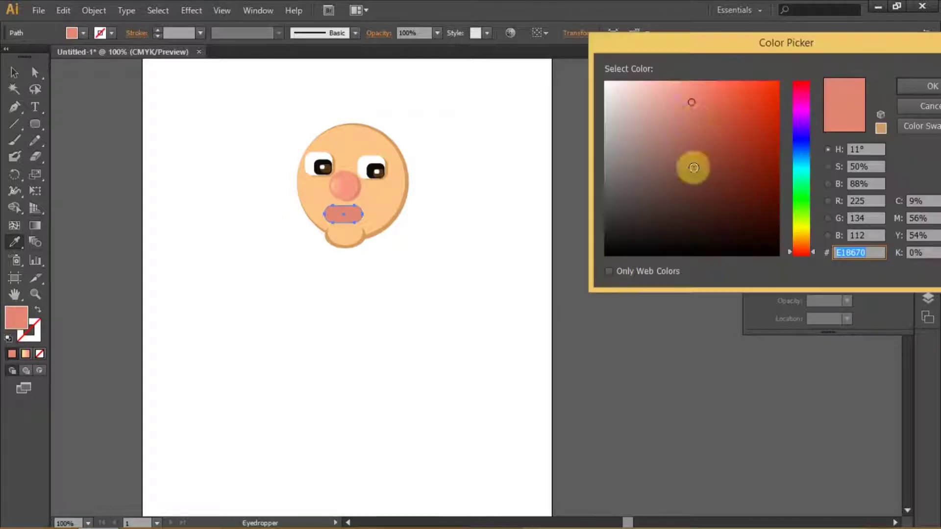
pyautogui.moveTo(691, 101); pyautogui.dragTo(705, 132)
pyautogui.click(907, 89)
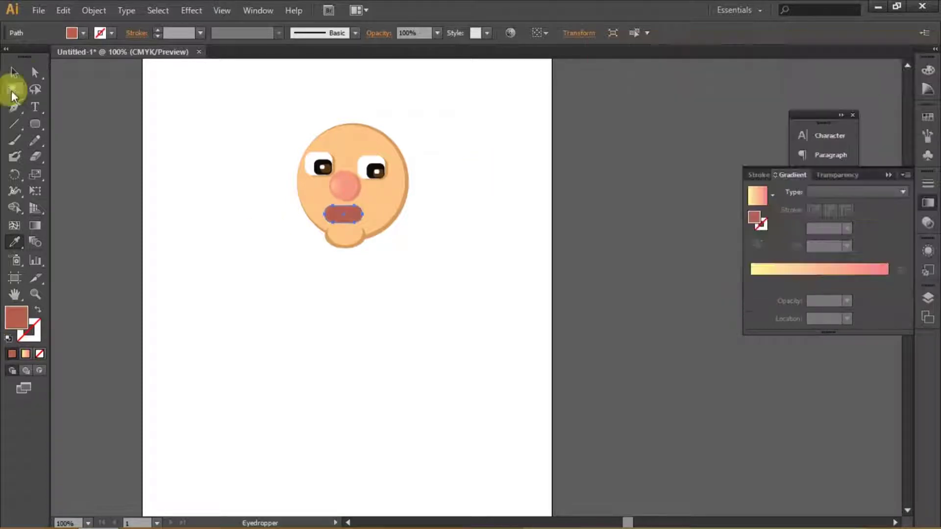
pyautogui.click(15, 73)
pyautogui.scroll(2, 343, 208)
pyautogui.moveTo(377, 202); pyautogui.dragTo(360, 223)
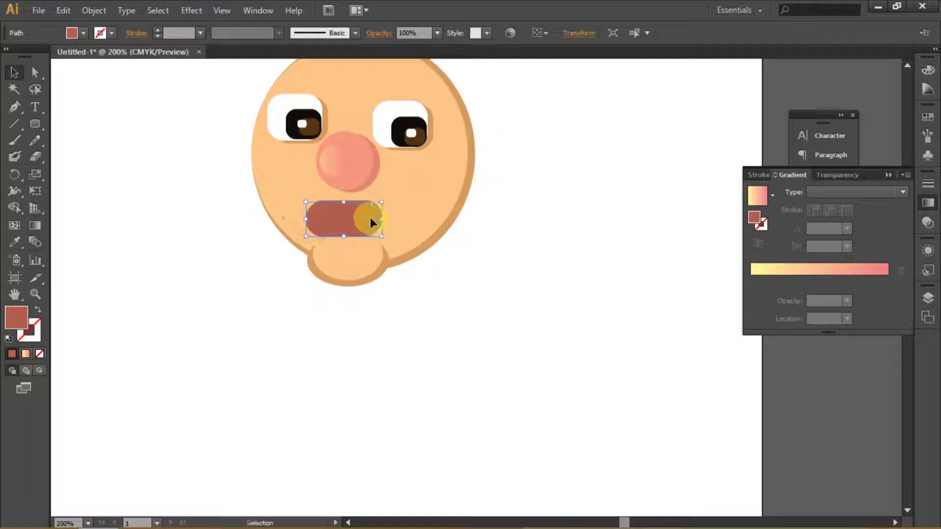
# Fill the mouth copy with white and scale it to fit inside the red mouth.
pyautogui.click(15, 241)
pyautogui.click(98, 124)
pyautogui.click(14, 73)
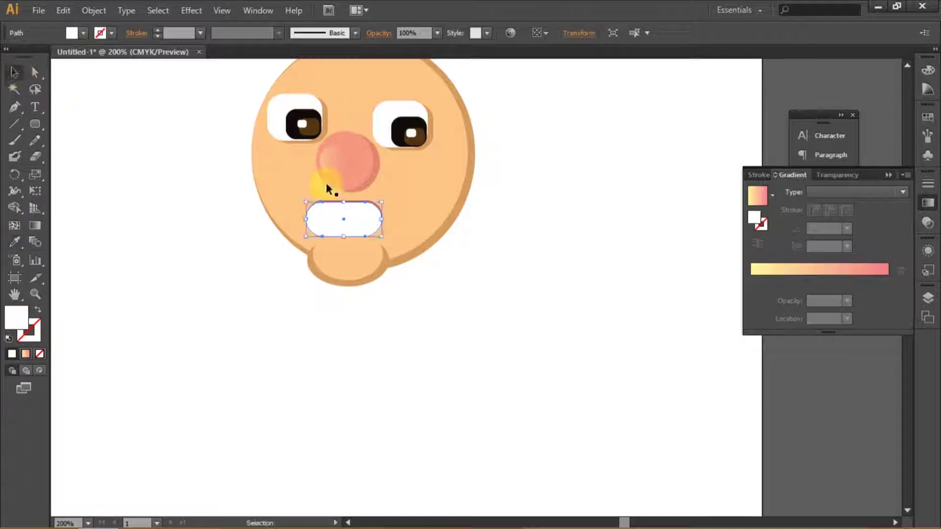
pyautogui.moveTo(382, 202); pyautogui.dragTo(377, 220)
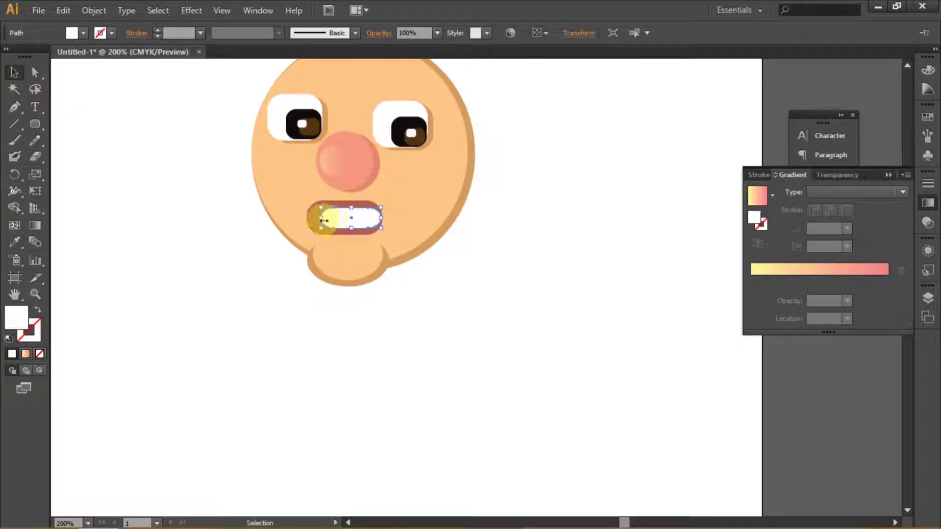
pyautogui.moveTo(308, 219); pyautogui.dragTo(307, 219)
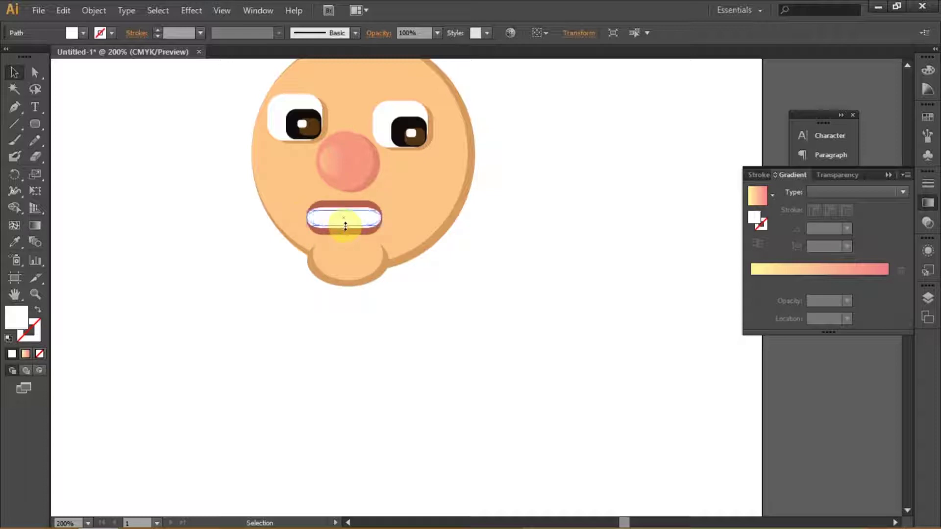
pyautogui.click(430, 231)
# Zoom in on the mouth to check it and select the white teeth shape.
pyautogui.hotkey('ctrl', '=')
pyautogui.hotkey('ctrl', '=')
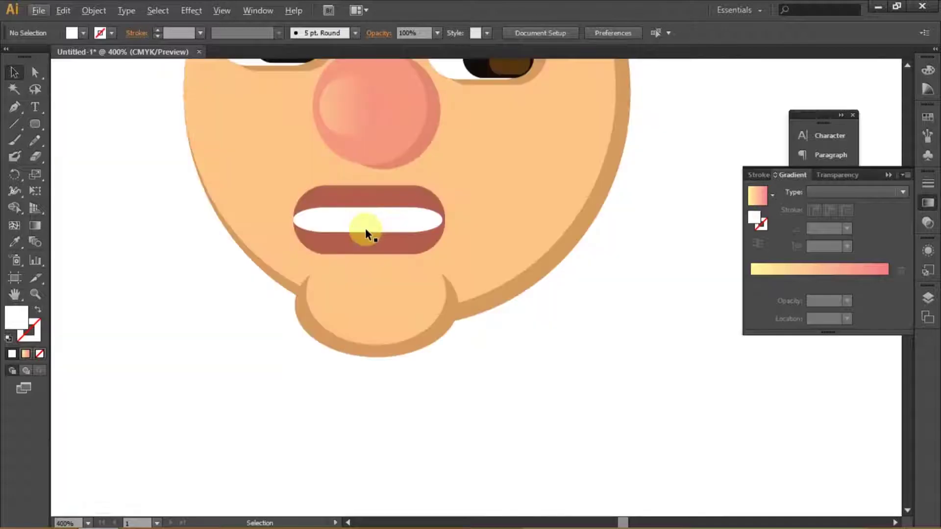
pyautogui.click(365, 227)
pyautogui.click(557, 294)
pyautogui.hotkey('ctrl', '0')
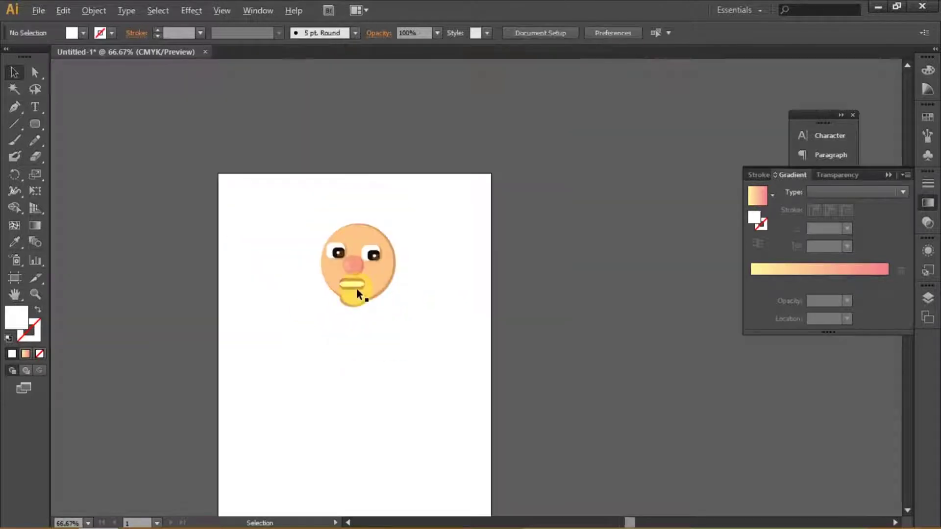
pyautogui.hotkey('ctrl', '=')
pyautogui.hotkey('ctrl', '=')
pyautogui.hotkey('ctrl', '=')
pyautogui.click(366, 275)
pyautogui.hotkey('ctrl', '=')
pyautogui.hotkey('ctrl', 'shift', 'a')
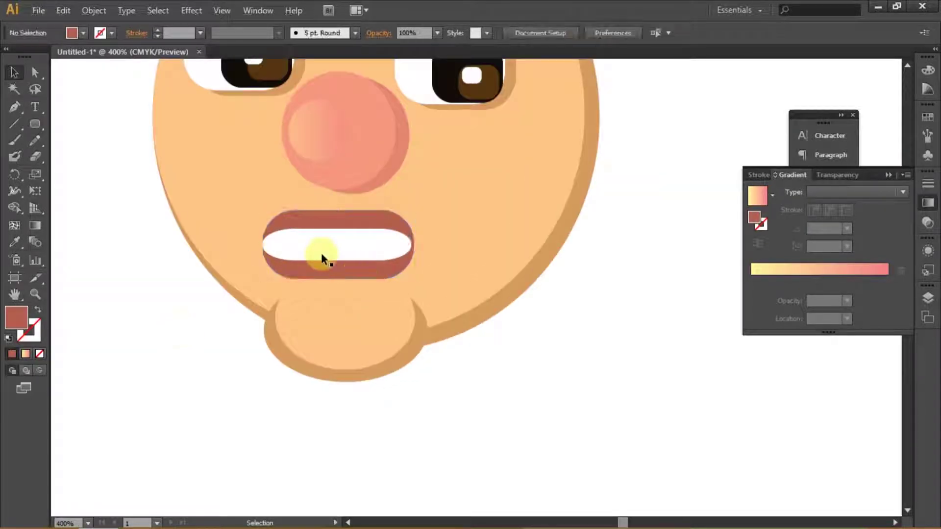
pyautogui.click(322, 252)
pyautogui.click(35, 124)
# Draw a thin bar across the middle of the teeth filled with the lip red.
pyautogui.moveTo(263, 245); pyautogui.dragTo(412, 248)
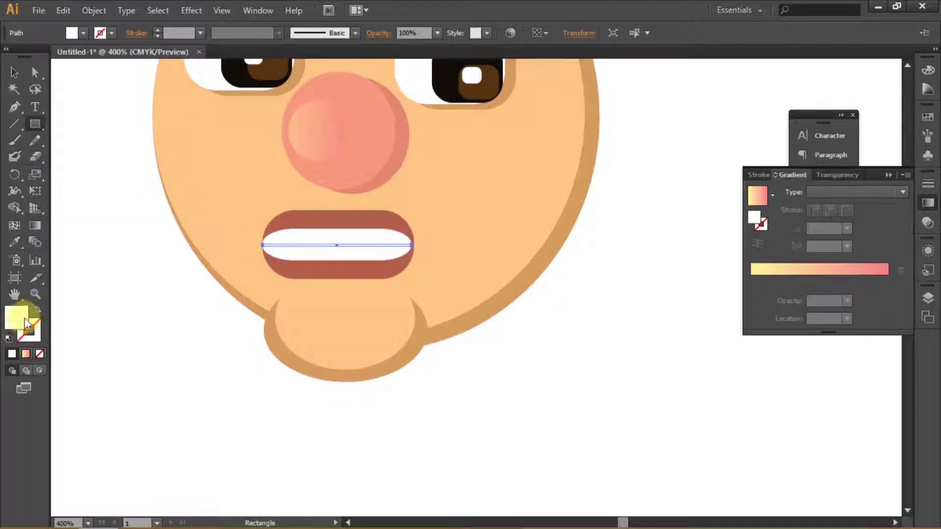
pyautogui.click(15, 242)
pyautogui.click(377, 174)
pyautogui.click(339, 267)
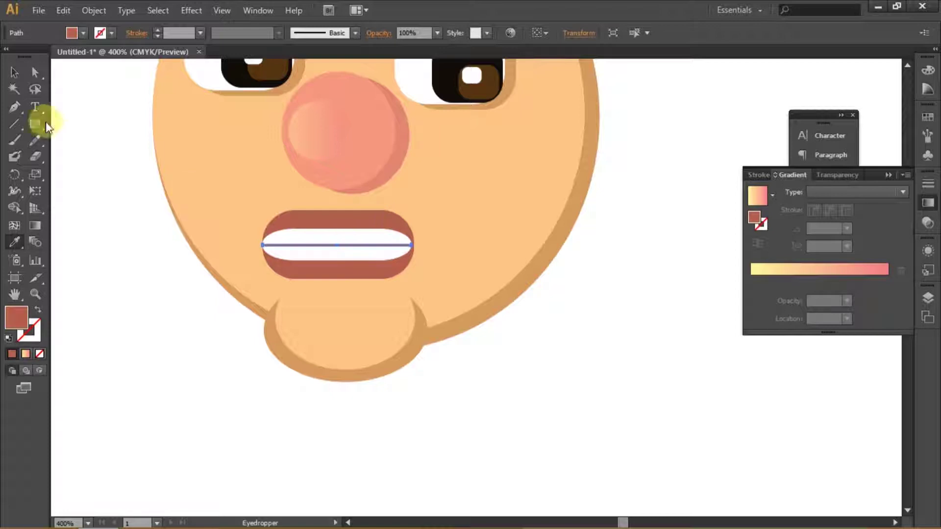
pyautogui.click(34, 72)
pyautogui.hotkey('ctrl', '-')
pyautogui.hotkey('ctrl', '-')
pyautogui.scroll(4, 330, 316)
pyautogui.click(330, 308)
pyautogui.click(35, 124)
pyautogui.click(264, 307)
pyautogui.click(14, 72)
pyautogui.scroll(2, 269, 298)
# Copy the tooth-gap bar at intervals along the upper row of teeth.
pyautogui.moveTo(260, 296); pyautogui.dragTo(398, 308)
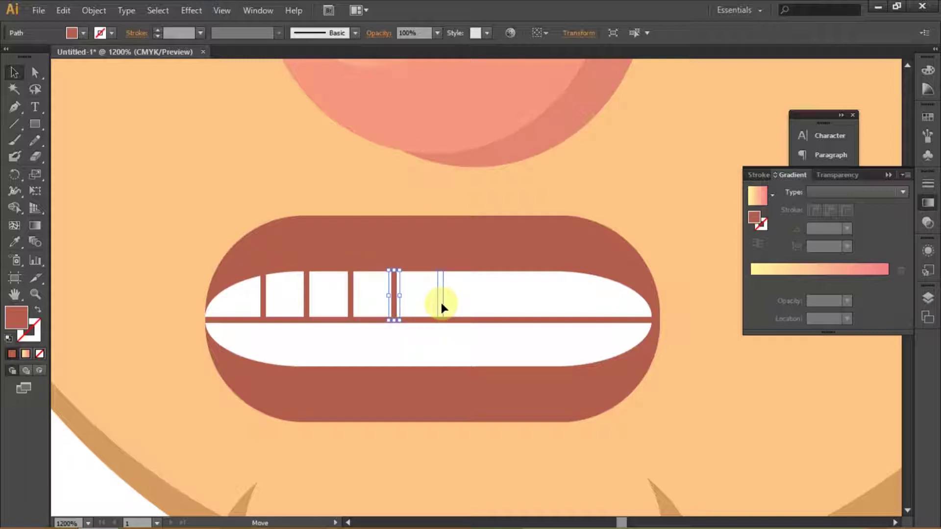
pyautogui.moveTo(445, 305)
pyautogui.mouseDown()
pyautogui.moveTo(397, 304)
pyautogui.moveTo(443, 309)
pyautogui.mouseUp()
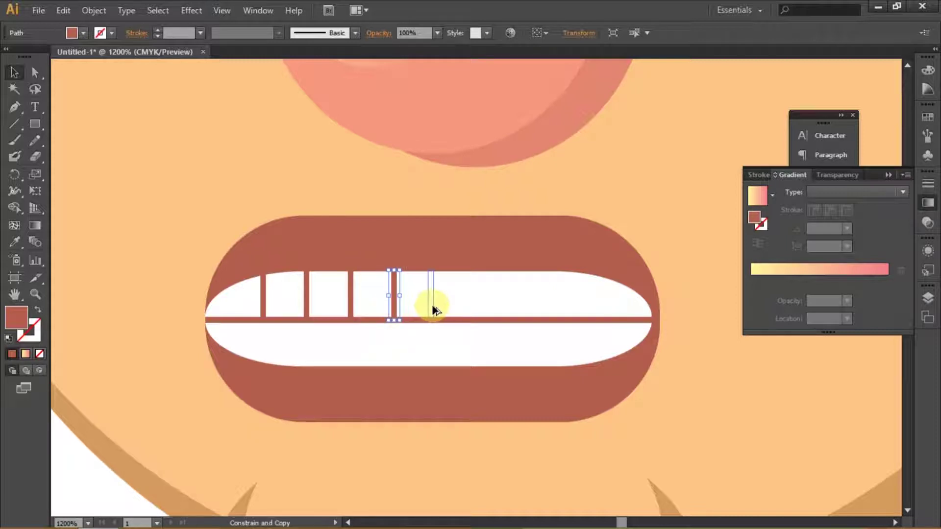
pyautogui.moveTo(439, 302); pyautogui.dragTo(615, 304)
pyautogui.scroll(-4, 523, 310)
pyautogui.hotkey('ctrl', 'shift', 'a')
pyautogui.scroll(2, 520, 322)
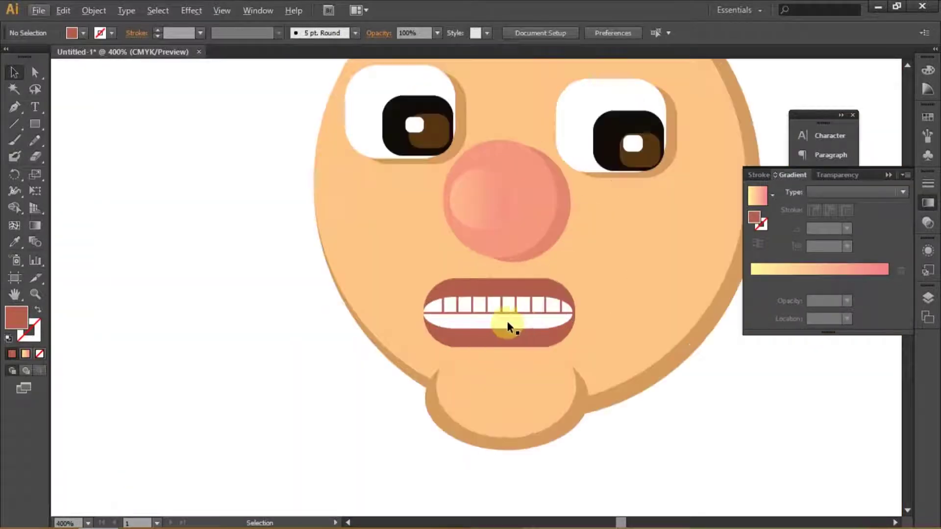
pyautogui.scroll(2, 505, 322)
pyautogui.scroll(1, 410, 294)
# Copy tooth gaps down and across the lower row of teeth, then deselect.
pyautogui.moveTo(405, 270)
pyautogui.mouseDown()
pyautogui.moveTo(411, 321)
pyautogui.moveTo(539, 322)
pyautogui.mouseUp()
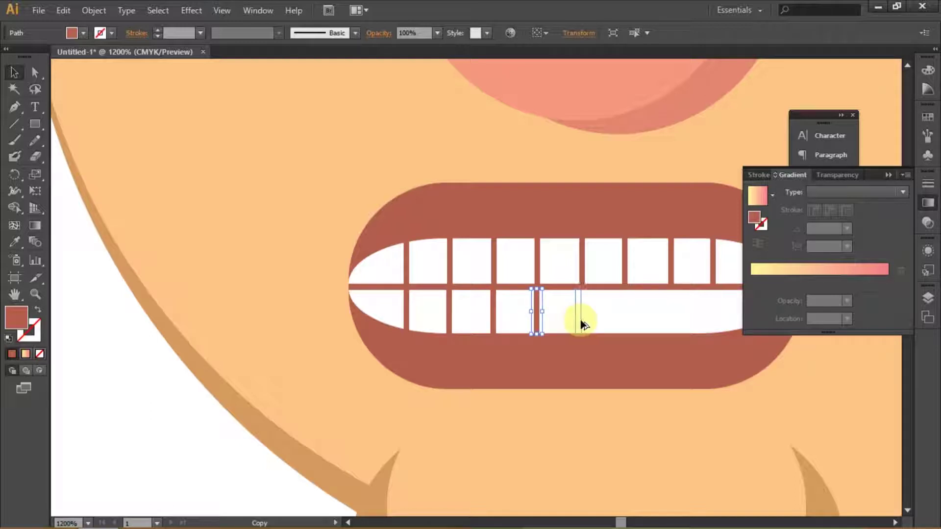
pyautogui.scroll(-2, 507, 327)
pyautogui.scroll(3, 510, 323)
pyautogui.moveTo(483, 326); pyautogui.dragTo(598, 325)
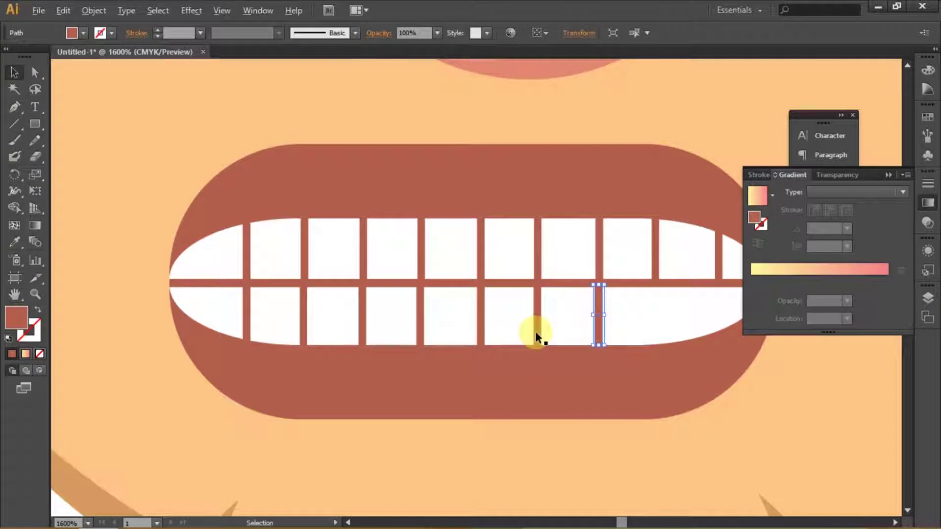
pyautogui.scroll(-2, 535, 331)
pyautogui.scroll(2, 581, 324)
pyautogui.moveTo(463, 354); pyautogui.dragTo(579, 357)
pyautogui.scroll(-5, 542, 367)
pyautogui.scroll(-3, 441, 308)
pyautogui.click(441, 309)
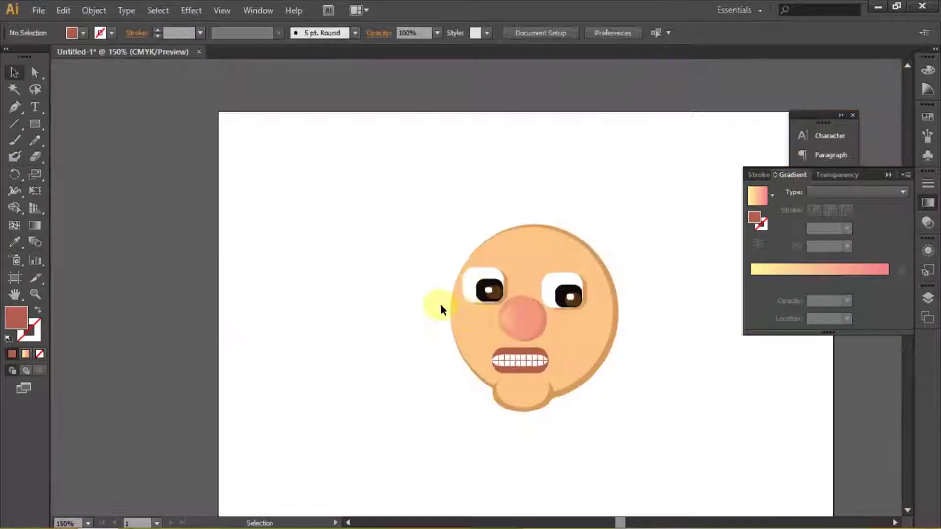
pyautogui.scroll(1, 464, 346)
pyautogui.scroll(-3, 464, 346)
# Move Layer 2 below Layer 1 in the Layers panel.
pyautogui.click(837, 175)
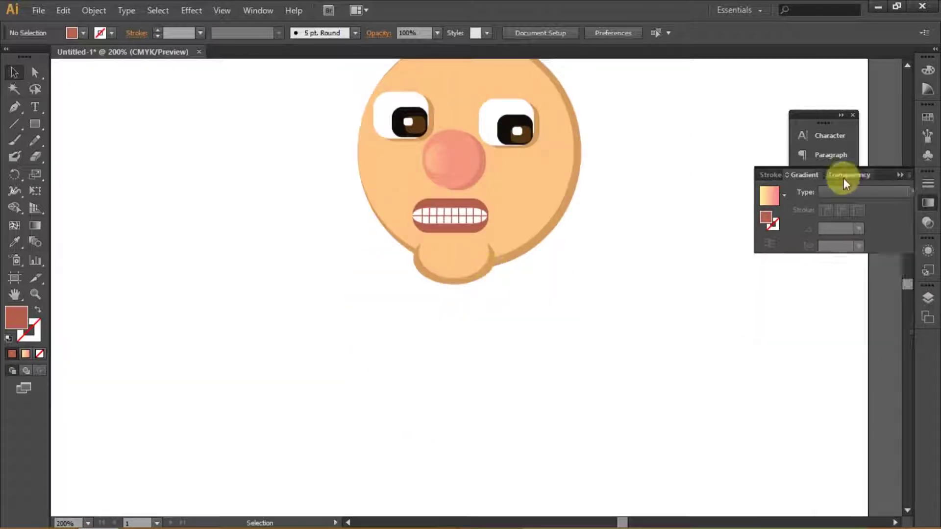
pyautogui.click(927, 298)
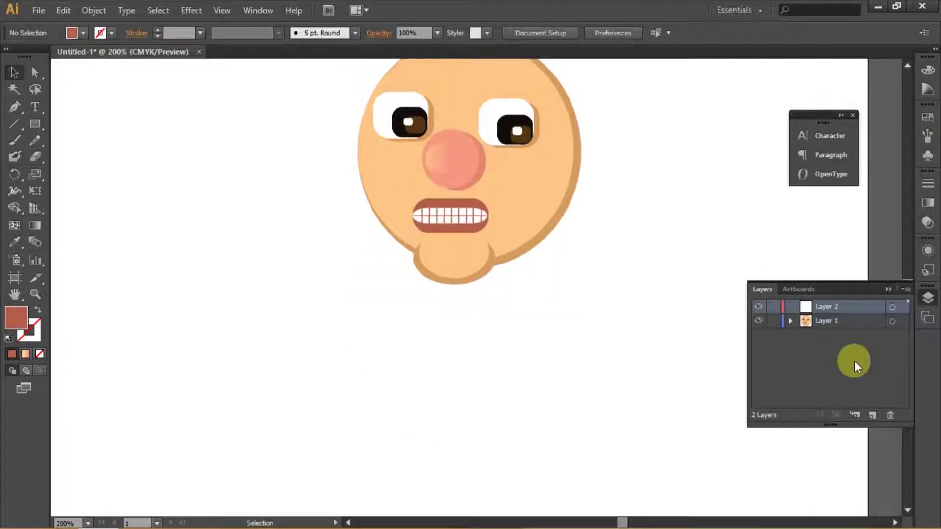
pyautogui.moveTo(854, 361); pyautogui.dragTo(836, 342)
# Draw a neck rectangle in the skin colour and tuck it under the chin.
pyautogui.click(35, 129)
pyautogui.moveTo(447, 256); pyautogui.dragTo(481, 352)
pyautogui.press('i')
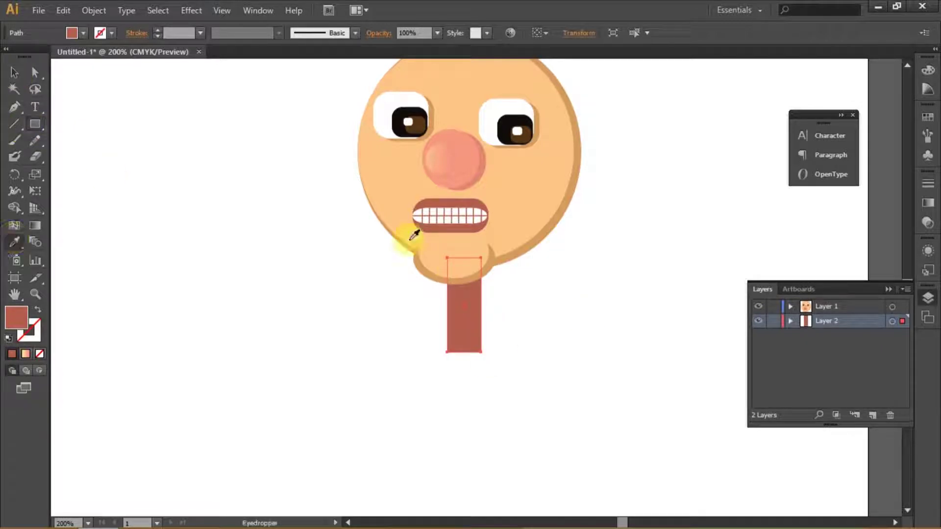
pyautogui.click(513, 181)
pyautogui.click(14, 72)
pyautogui.click(466, 324)
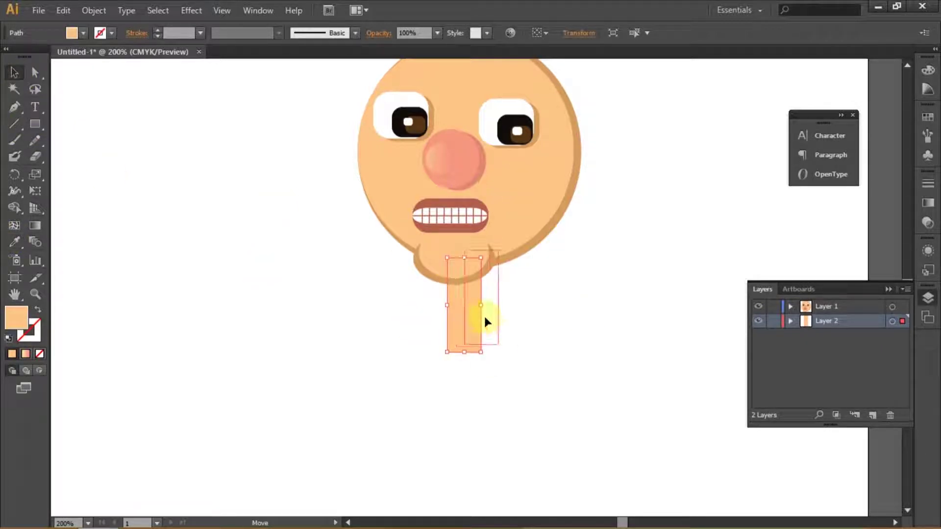
pyautogui.click(510, 339)
pyautogui.hotkey('ctrl', '-')
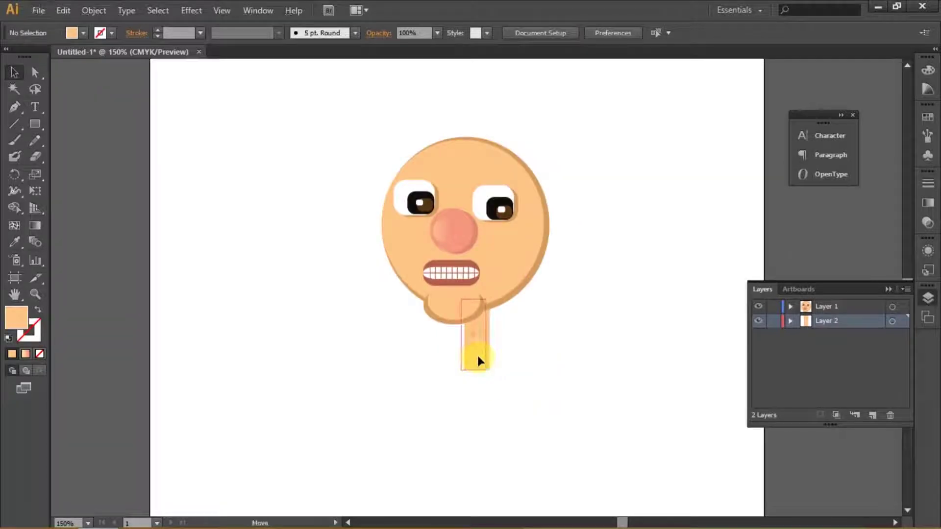
pyautogui.moveTo(477, 362); pyautogui.dragTo(478, 343)
pyautogui.click(505, 347)
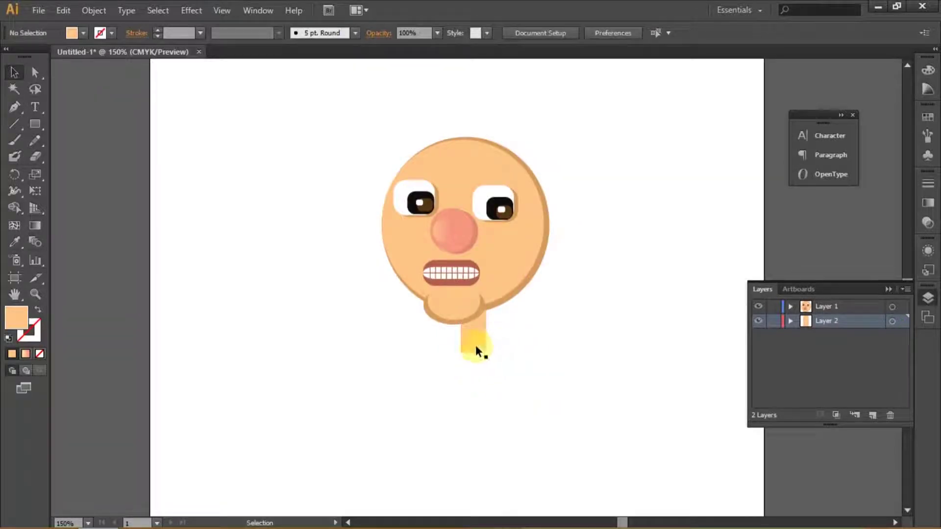
pyautogui.hotkey('ctrl', '+')
pyautogui.hotkey('ctrl', '+')
# Duplicate the neck as a darker outline-coloured shading strip sent behind the neck.
pyautogui.click(457, 305)
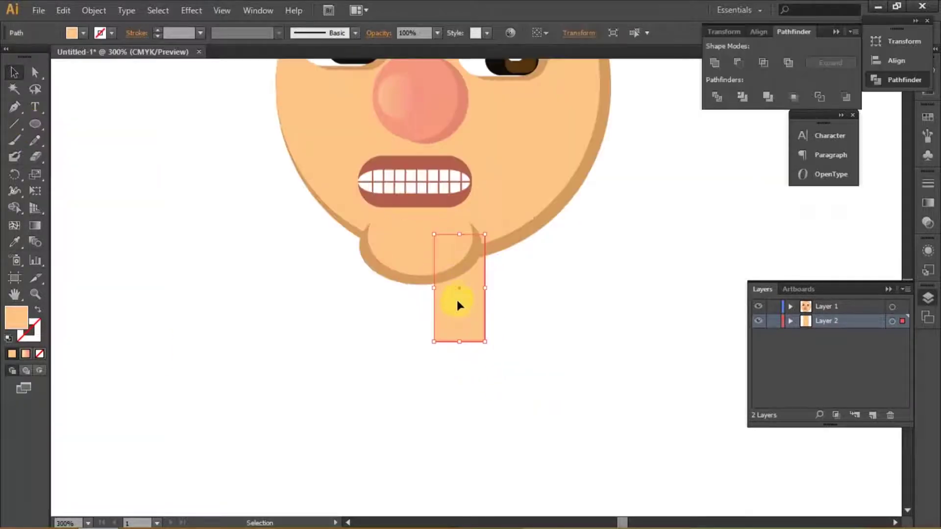
pyautogui.moveTo(474, 301); pyautogui.dragTo(469, 299)
pyautogui.press('i')
pyautogui.click(509, 241)
pyautogui.click(13, 72)
pyautogui.rightClick(478, 322)
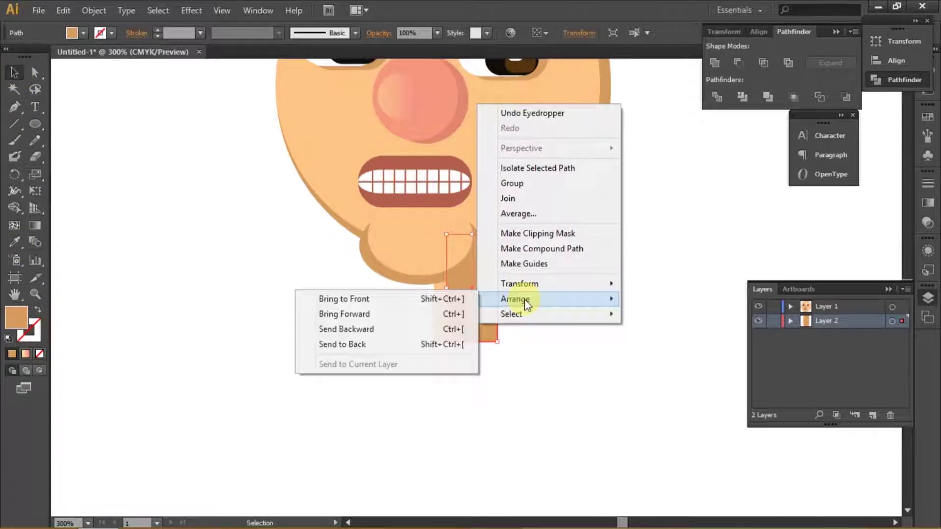
pyautogui.click(441, 329)
pyautogui.hotkey('ctrl', '-')
pyautogui.hotkey('ctrl', '+')
pyautogui.hotkey('ctrl', '+')
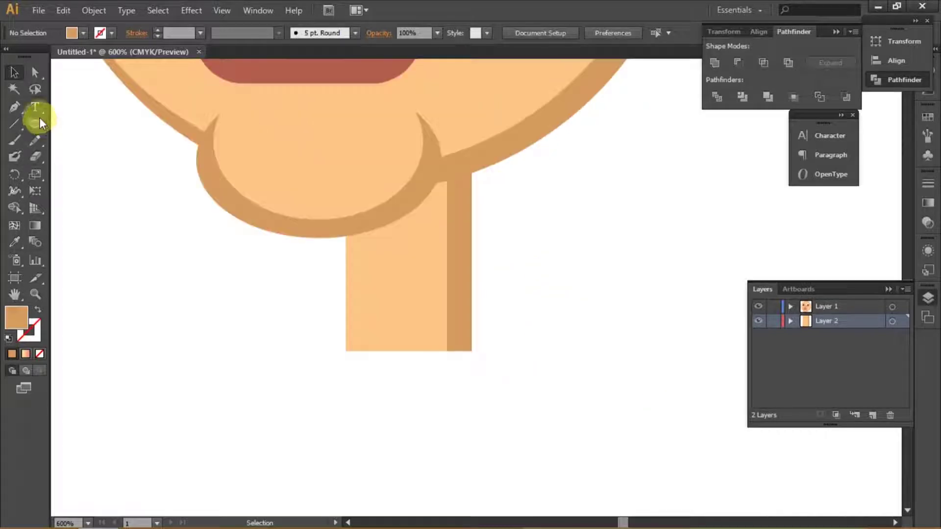
# Draw a rounded-rectangle collar below the neck and fill it light cyan.
pyautogui.click(14, 107)
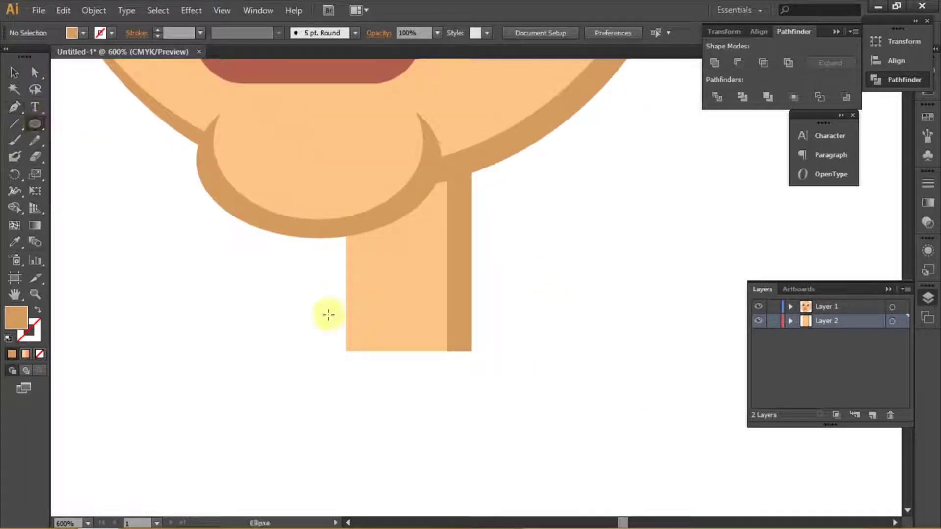
pyautogui.moveTo(40, 126); pyautogui.dragTo(63, 143)
pyautogui.click(62, 140)
pyautogui.moveTo(317, 325); pyautogui.dragTo(499, 373)
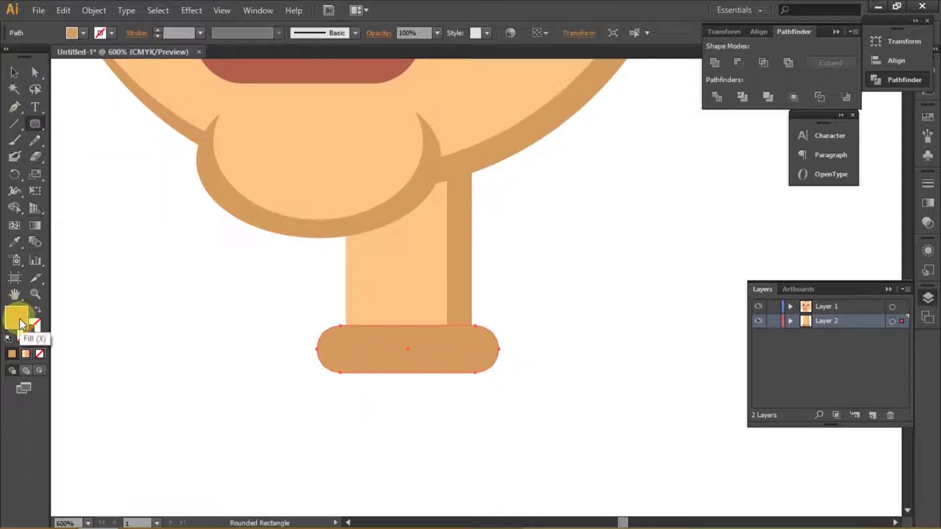
pyautogui.doubleClick(22, 324)
pyautogui.click(606, 83)
pyautogui.click(801, 166)
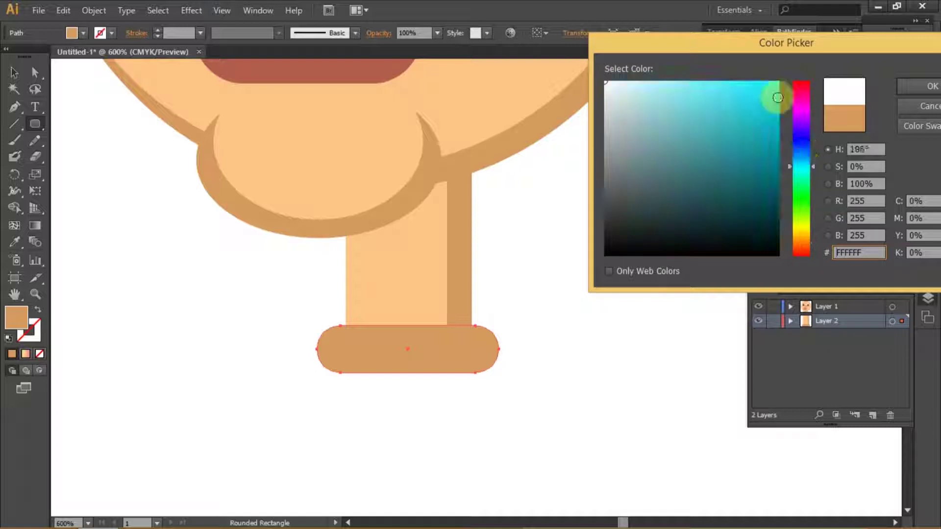
pyautogui.click(778, 98)
pyautogui.press('Return')
# Scale the cyan collar wider and taller.
pyautogui.click(578, 243)
pyautogui.press('Escape')
pyautogui.hotkey('ctrl', '0')
pyautogui.scroll(2, 377, 272)
pyautogui.moveTo(355, 272); pyautogui.dragTo(379, 256)
pyautogui.click(380, 256)
pyautogui.hotkey('ctrl', '0')
pyautogui.scroll(3, 350, 293)
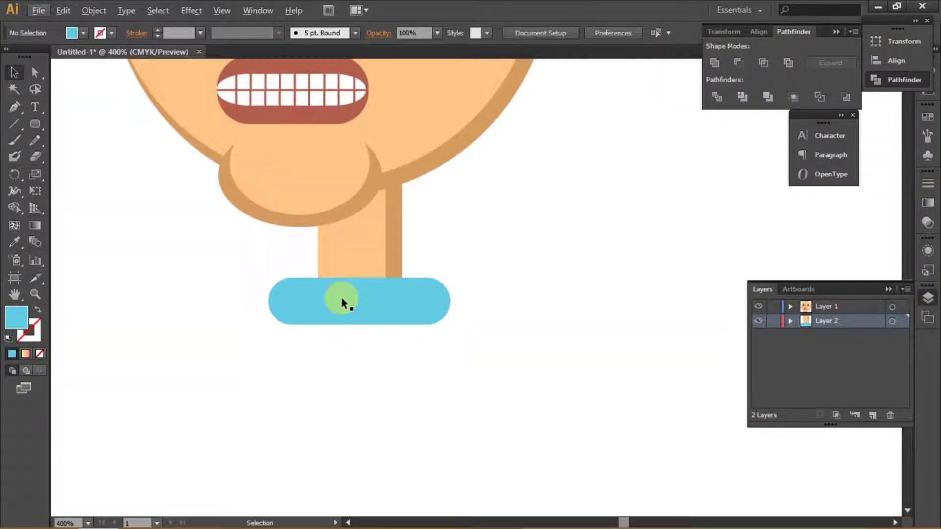
# Alt-drag a copy of the collar slightly lower.
pyautogui.moveTo(341, 299); pyautogui.dragTo(349, 319)
pyautogui.click(183, 296)
pyautogui.click(325, 279)
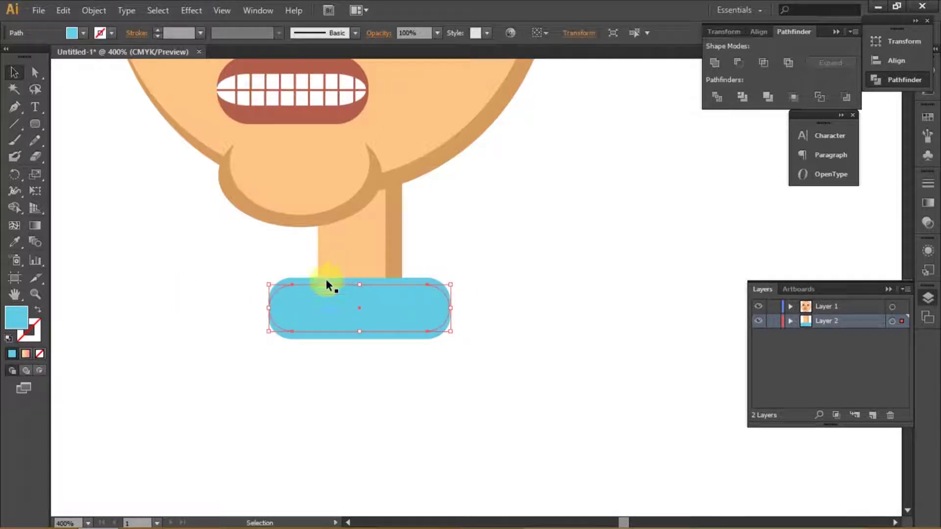
pyautogui.keyDown('shift'); pyautogui.click(379, 302); pyautogui.keyUp('shift')
pyautogui.keyDown('shift'); pyautogui.click(373, 312); pyautogui.keyUp('shift')
pyautogui.moveTo(373, 307); pyautogui.dragTo(375, 316)
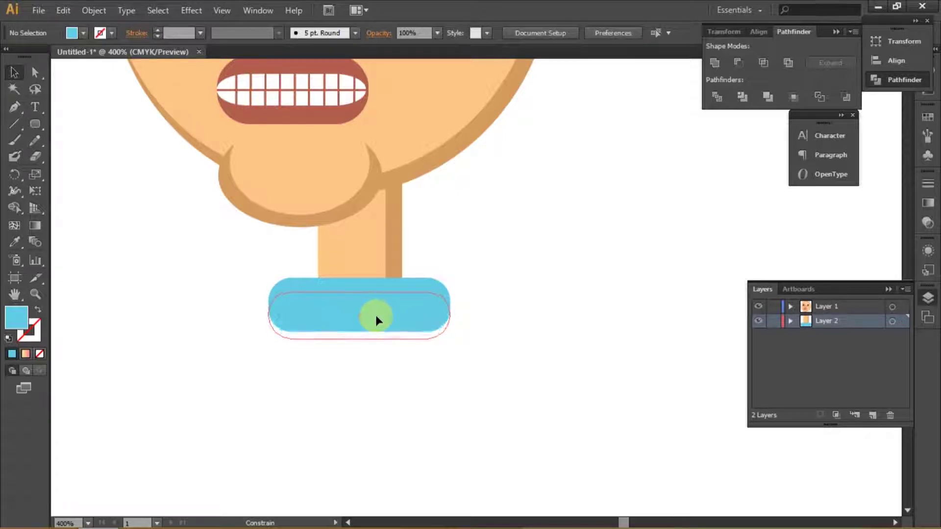
# Fill the collar copy dark teal.
pyautogui.doubleClick(16, 317)
pyautogui.click(745, 160)
pyautogui.click(915, 79)
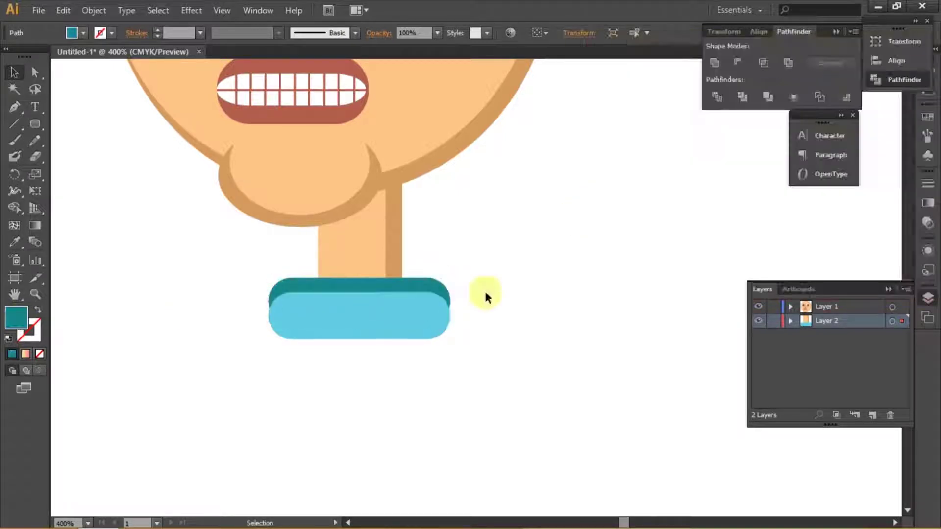
pyautogui.click(484, 289)
pyautogui.hotkey('ctrl', '0')
pyautogui.scroll(5, 392, 164)
pyautogui.scroll(-3, 442, 189)
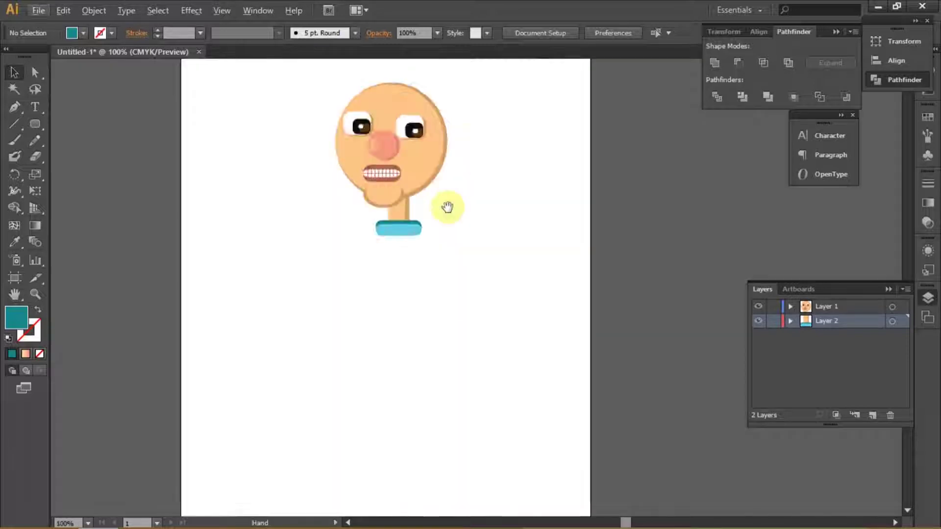
# Try a rounded-rectangle sweater body under the collar, then delete it.
pyautogui.moveTo(447, 207); pyautogui.dragTo(447, 224)
pyautogui.click(35, 124)
pyautogui.moveTo(377, 250)
pyautogui.mouseDown()
pyautogui.moveTo(445, 376)
pyautogui.moveTo(441, 329)
pyautogui.mouseUp()
pyautogui.click(14, 73)
pyautogui.moveTo(413, 297); pyautogui.dragTo(392, 297)
pyautogui.rightClick(404, 292)
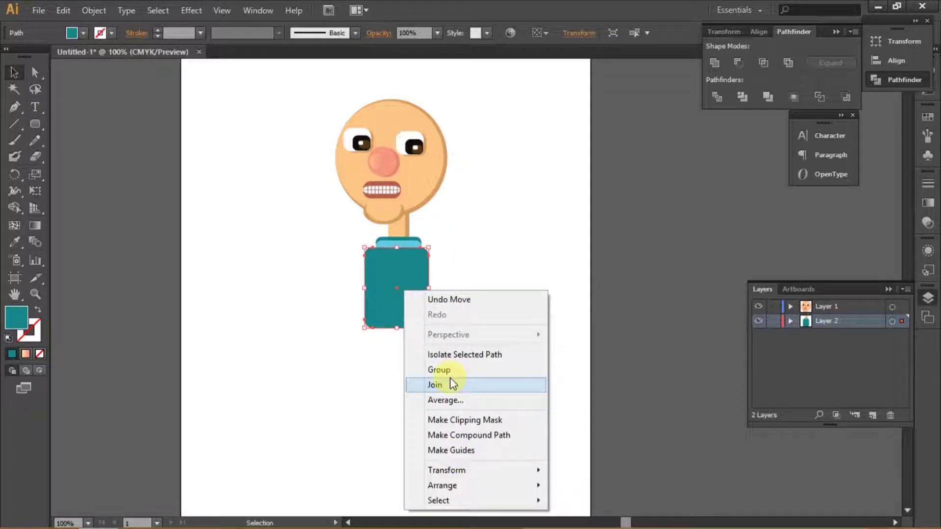
pyautogui.click(447, 265)
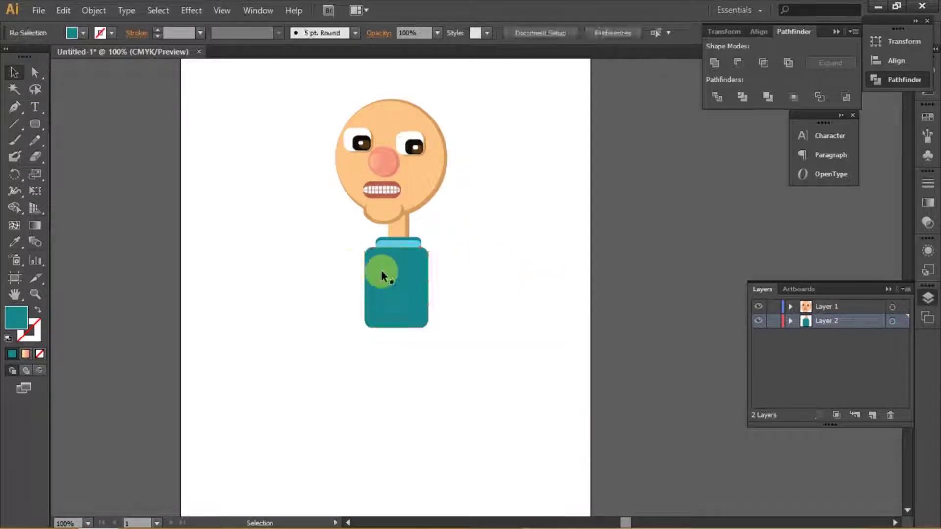
pyautogui.click(380, 269)
pyautogui.press('Delete')
# Add a new layer and draw a large teal body ellipse centred under the neck.
pyautogui.click(873, 414)
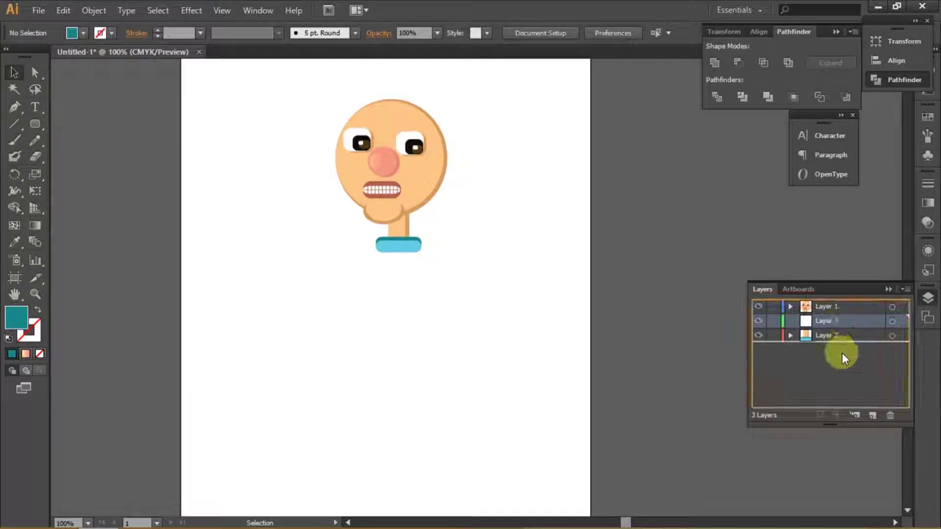
pyautogui.moveTo(42, 125); pyautogui.dragTo(66, 156)
pyautogui.moveTo(434, 334); pyautogui.dragTo(485, 420)
pyautogui.press('v')
pyautogui.moveTo(410, 330); pyautogui.dragTo(396, 334)
# Try flattening the ellipse's bottom anchor, undo it, and widen the oval slightly right.
pyautogui.click(35, 73)
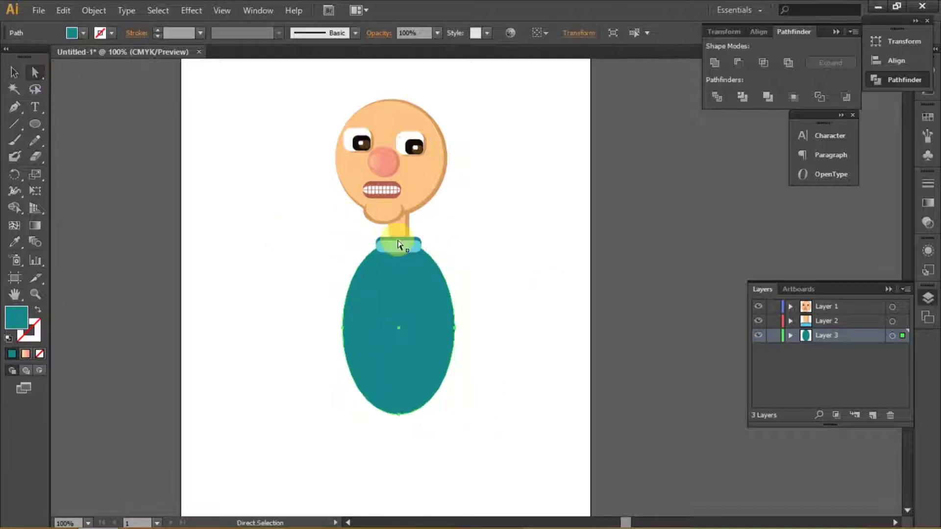
pyautogui.click(398, 241)
pyautogui.click(399, 415)
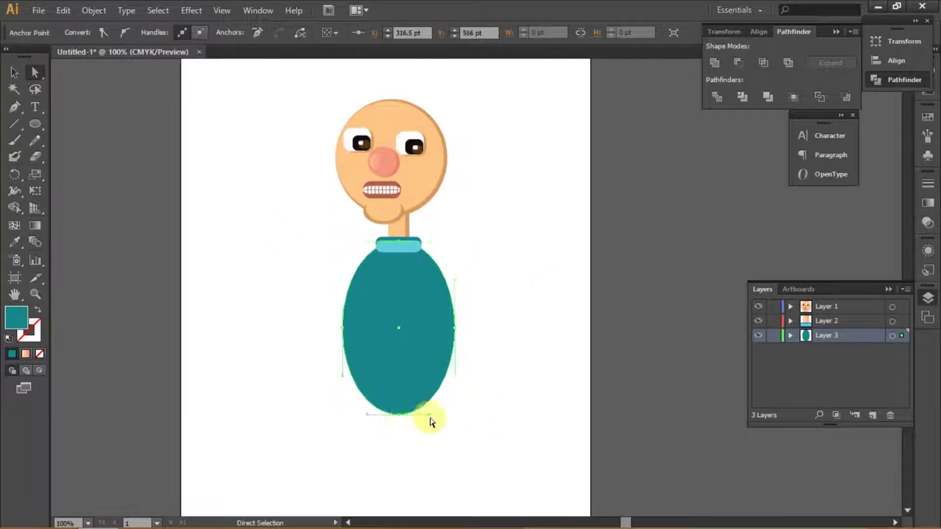
pyautogui.moveTo(367, 414); pyautogui.dragTo(341, 414)
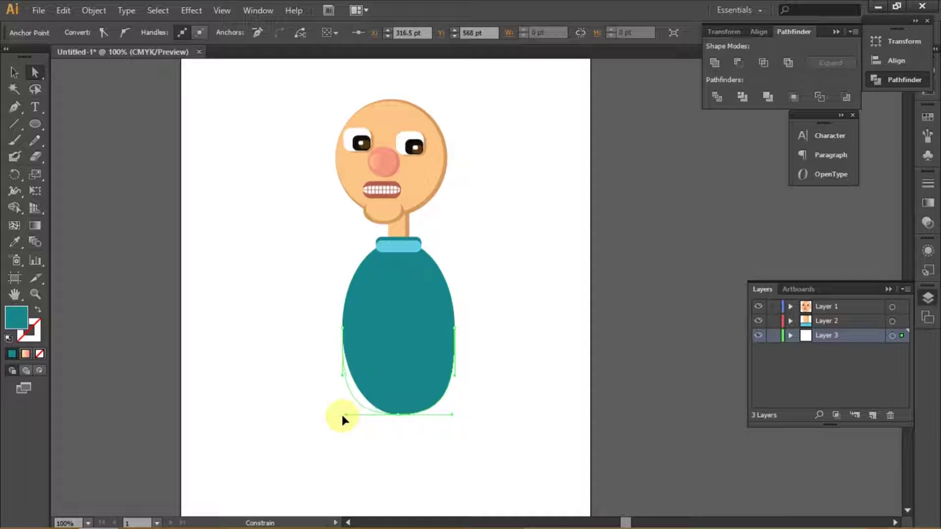
pyautogui.click(454, 432)
pyautogui.hotkey('ctrl', 'z')
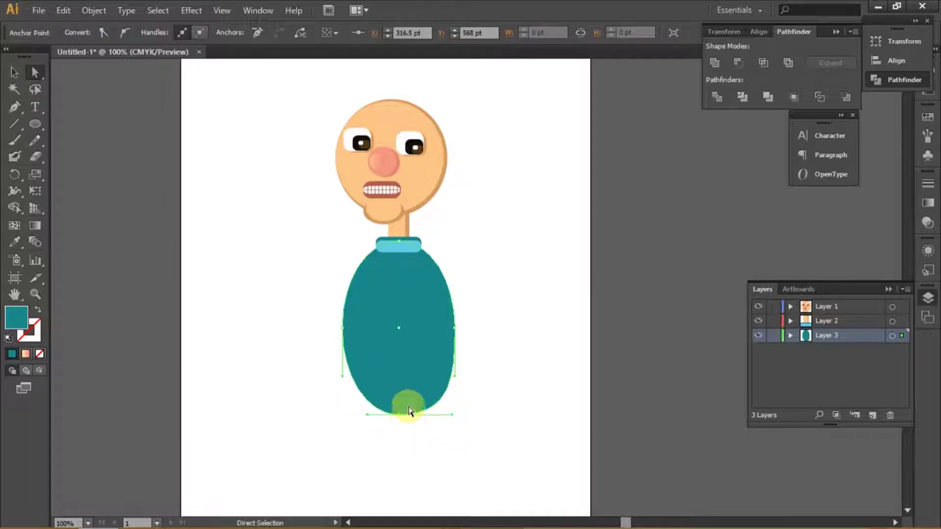
pyautogui.click(404, 399)
pyautogui.click(15, 72)
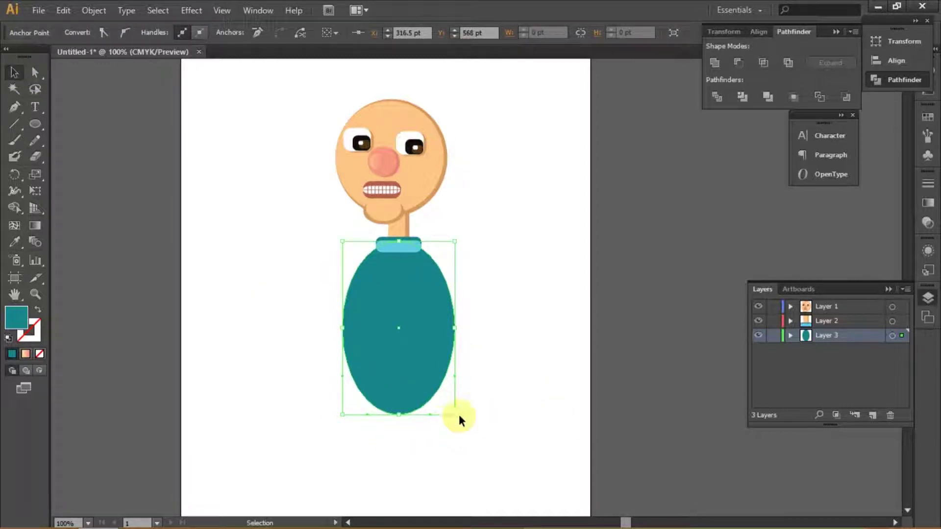
pyautogui.moveTo(455, 327); pyautogui.dragTo(461, 327)
# Draw a teal circle and position it over the lower half of the body.
pyautogui.click(516, 327)
pyautogui.click(34, 124)
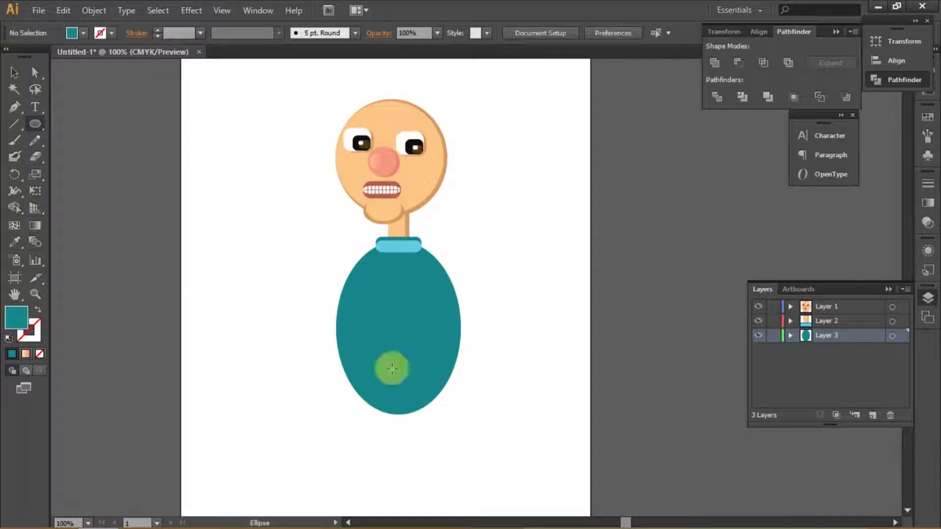
pyautogui.moveTo(332, 316); pyautogui.dragTo(479, 463)
pyautogui.press('v')
pyautogui.moveTo(369, 365); pyautogui.dragTo(358, 351)
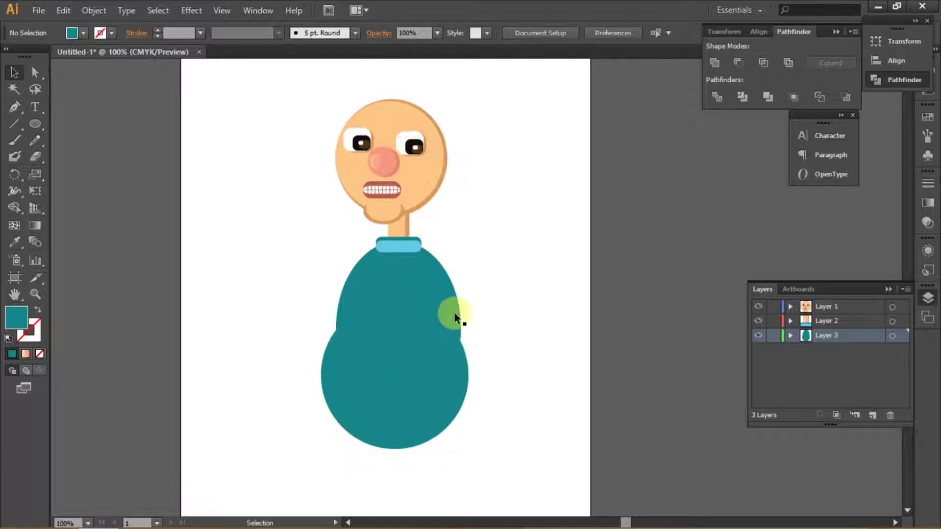
pyautogui.moveTo(442, 374); pyautogui.dragTo(443, 374)
pyautogui.click(508, 395)
pyautogui.hotkey('ctrl', '-')
pyautogui.hotkey('ctrl', '-')
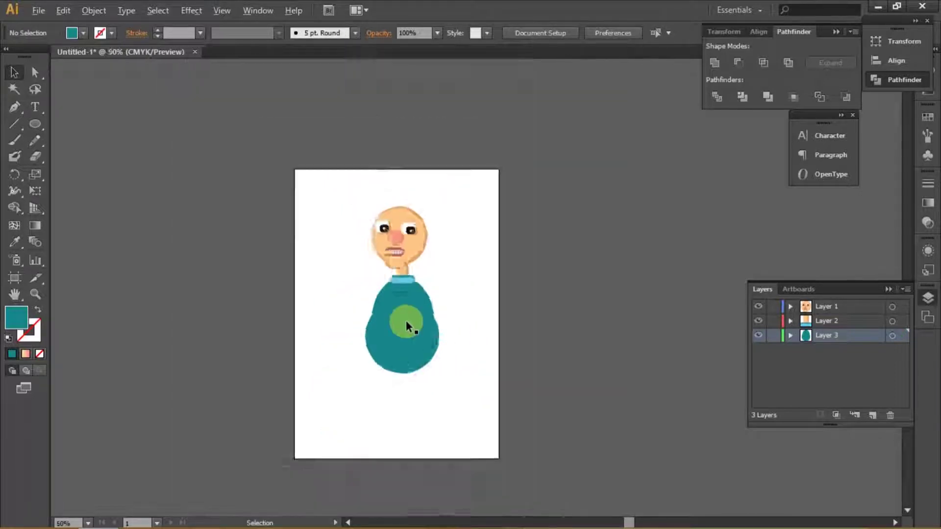
pyautogui.hotkey('ctrl', '+')
pyautogui.hotkey('ctrl', '+')
pyautogui.hotkey('ctrl', '+')
pyautogui.click(443, 387)
# Try sampling the collar colour onto the circle, then undo it.
pyautogui.press('i')
pyautogui.click(385, 185)
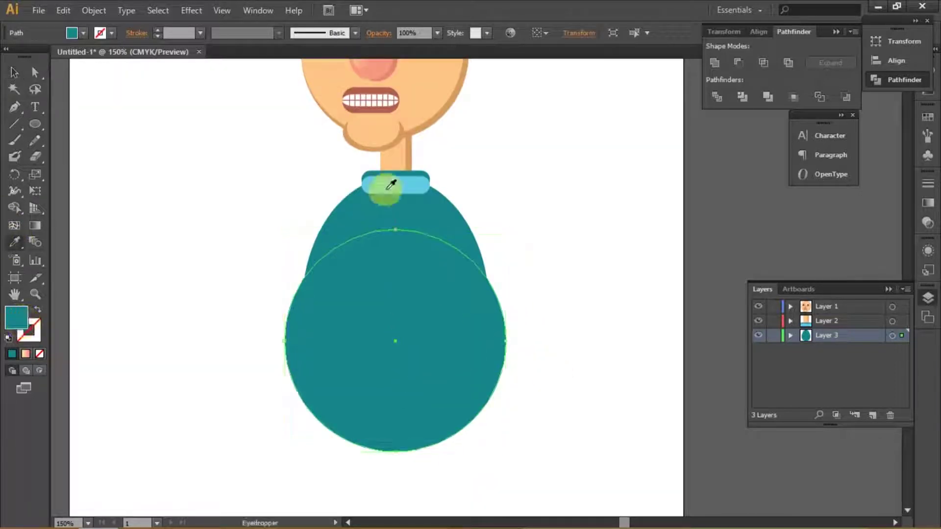
pyautogui.click(139, 139)
pyautogui.hotkey('ctrl', 'z')
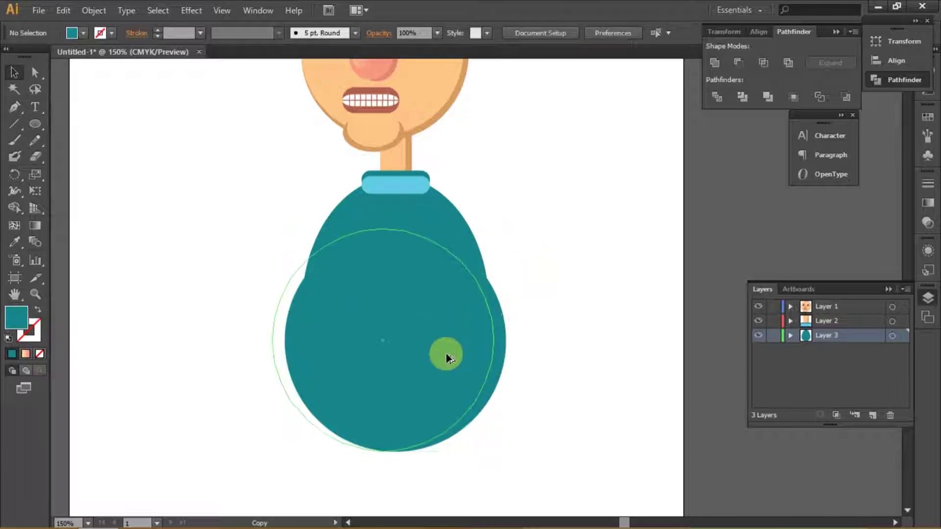
# Lay a light-blue copy of the upper body oval over the teal original.
pyautogui.click(448, 280)
pyautogui.moveTo(457, 231); pyautogui.dragTo(447, 237)
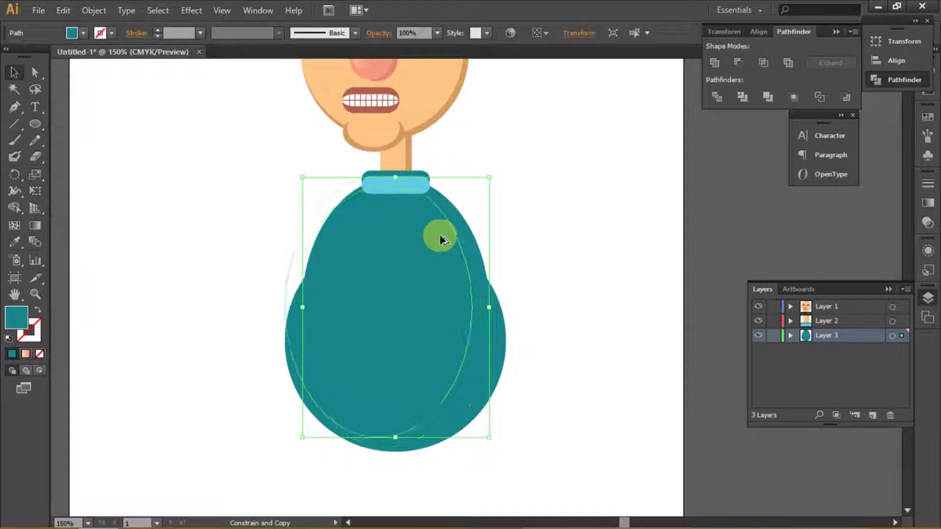
pyautogui.moveTo(448, 239); pyautogui.dragTo(439, 225)
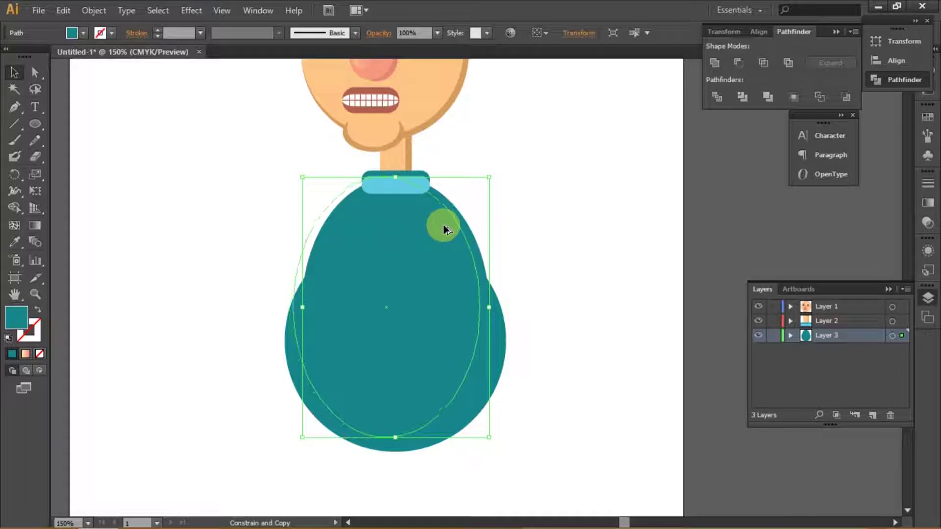
pyautogui.click(14, 241)
pyautogui.click(362, 203)
pyautogui.click(14, 72)
# Add a light-blue copy of the lower circle, offset slightly left and down.
pyautogui.click(400, 321)
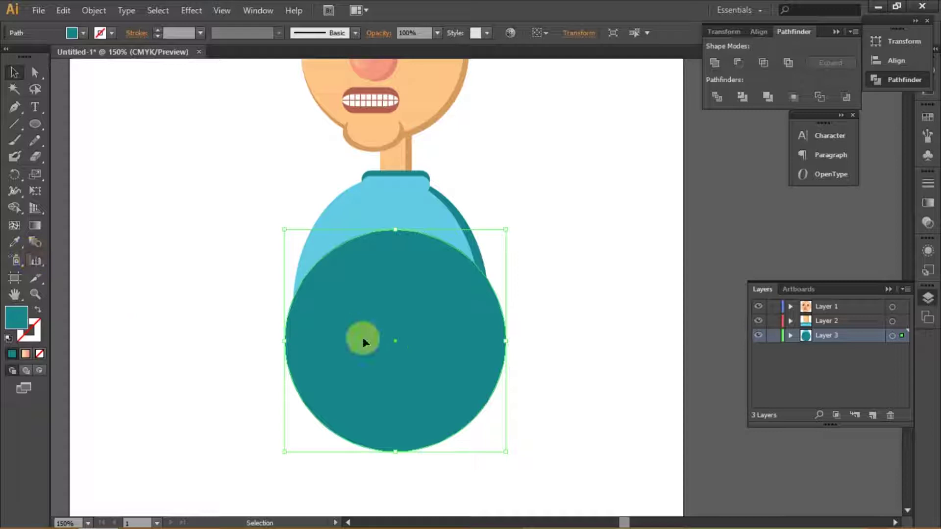
pyautogui.moveTo(419, 383); pyautogui.dragTo(405, 387)
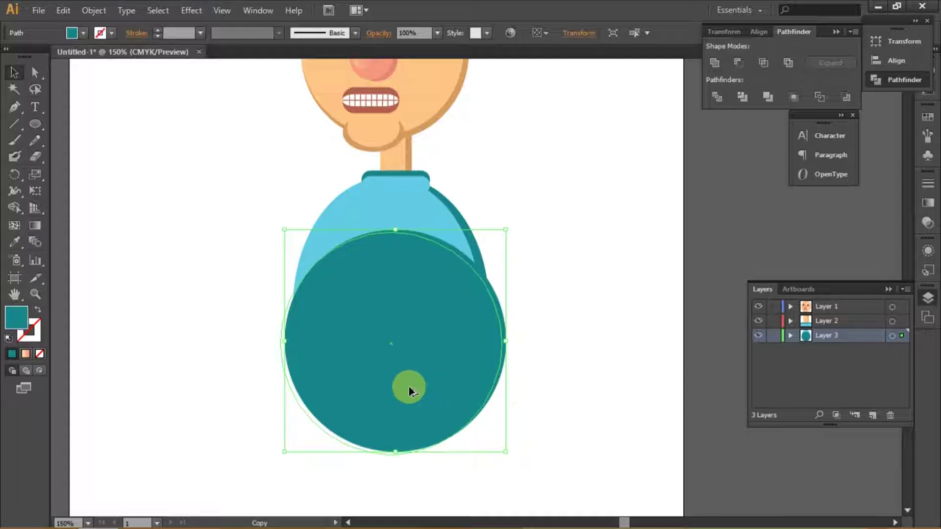
pyautogui.moveTo(405, 387); pyautogui.dragTo(404, 387)
pyautogui.click(14, 241)
pyautogui.click(436, 222)
pyautogui.click(15, 72)
# Shorten the light-blue collar by raising its bottom edge.
pyautogui.click(104, 94)
pyautogui.scroll(2, 373, 157)
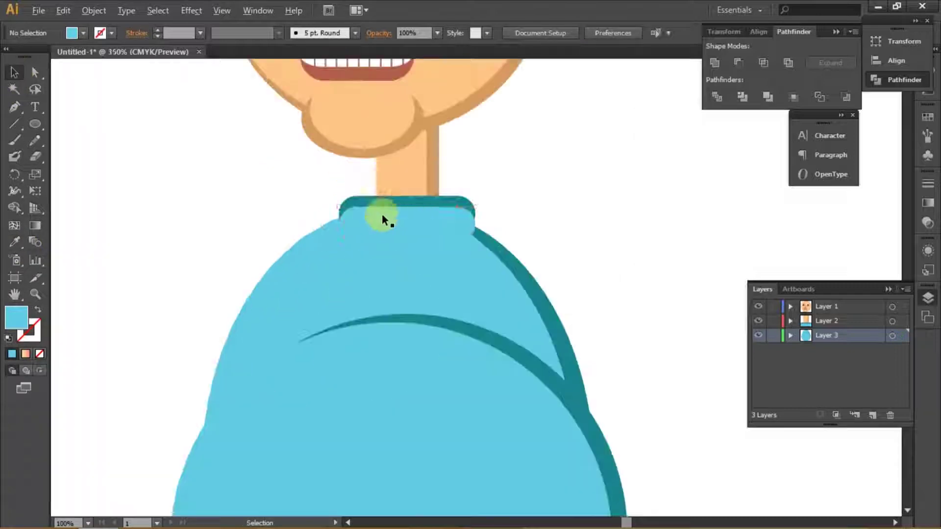
pyautogui.click(382, 213)
pyautogui.click(252, 210)
pyautogui.click(353, 208)
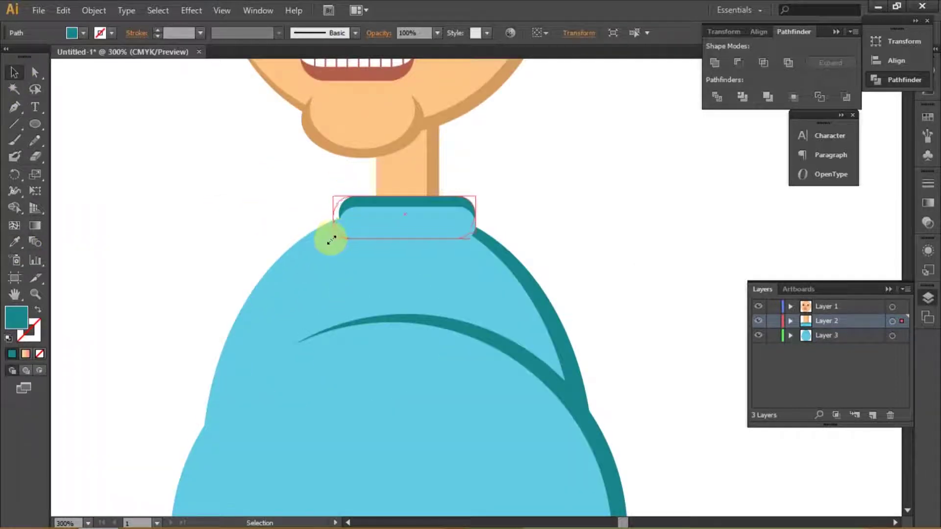
pyautogui.moveTo(403, 244); pyautogui.dragTo(403, 221)
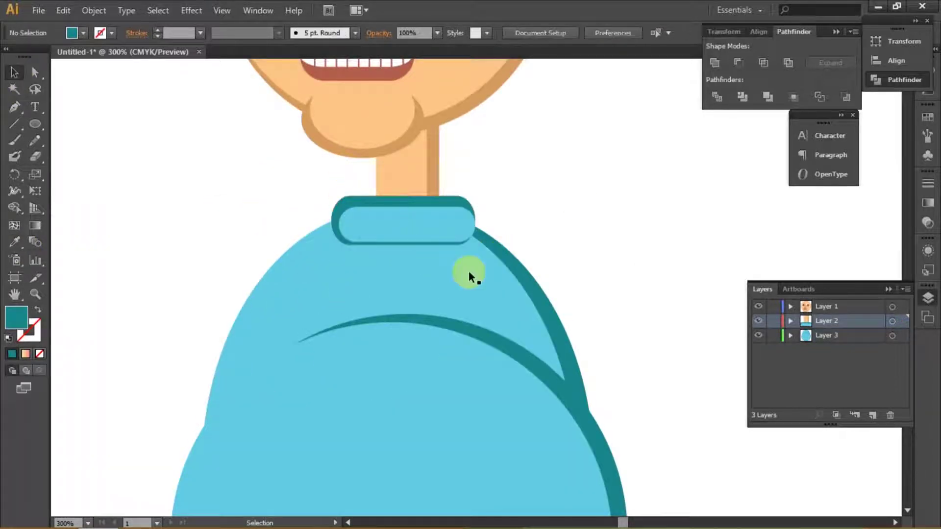
pyautogui.hotkey('ctrl', '-')
pyautogui.hotkey('ctrl', '-')
pyautogui.press('z')
pyautogui.click(413, 272)
# Zoom in on the collar and make the light-blue inner collar taller.
pyautogui.click(14, 72)
pyautogui.hotkey('ctrl', '-')
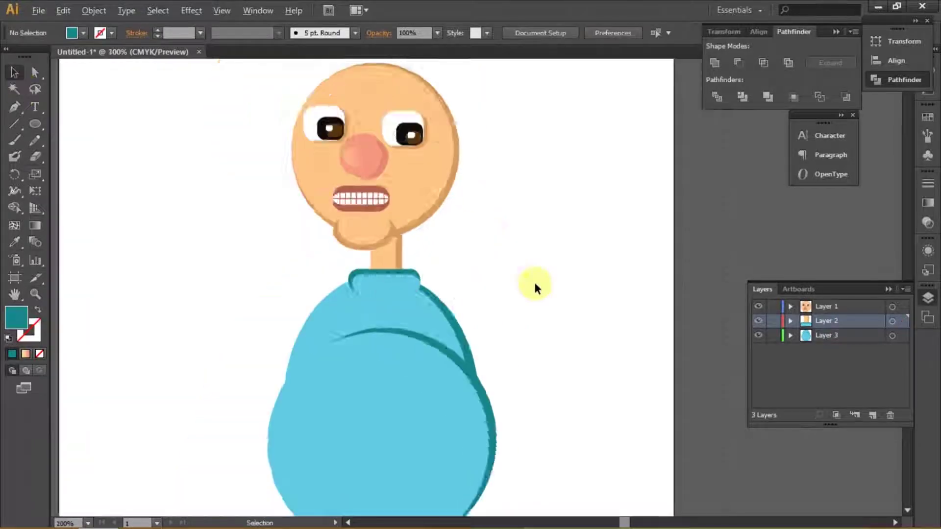
pyautogui.hotkey('ctrl', '+')
pyautogui.hotkey('ctrl', '+')
pyautogui.click(425, 269)
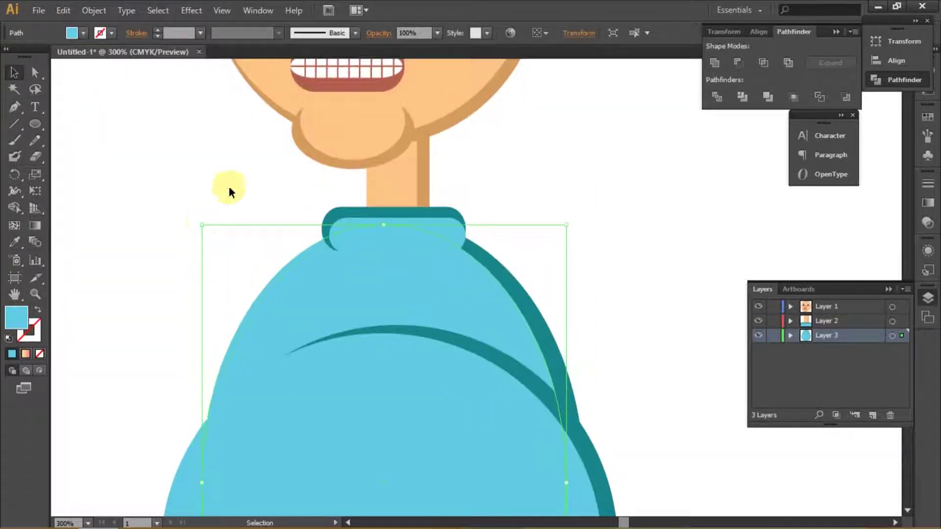
pyautogui.click(227, 184)
pyautogui.hotkey('ctrl', '-')
pyautogui.hotkey('ctrl', '-')
pyautogui.hotkey('ctrl', '+')
pyautogui.hotkey('ctrl', '+')
pyautogui.hotkey('ctrl', '+')
pyautogui.click(339, 258)
pyautogui.scroll(1, 340, 257)
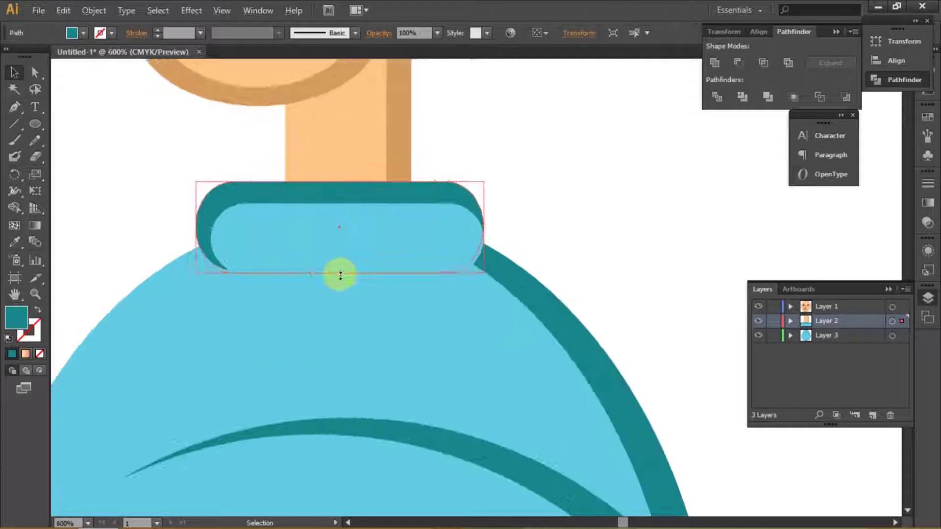
pyautogui.moveTo(341, 276); pyautogui.dragTo(342, 282)
pyautogui.click(578, 262)
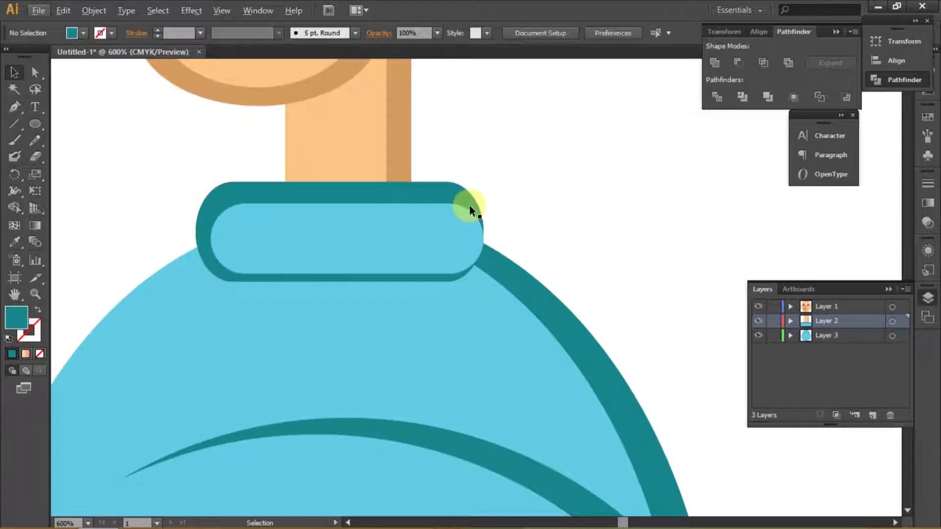
pyautogui.scroll(-4, 469, 204)
pyautogui.click(456, 234)
pyautogui.scroll(4, 461, 233)
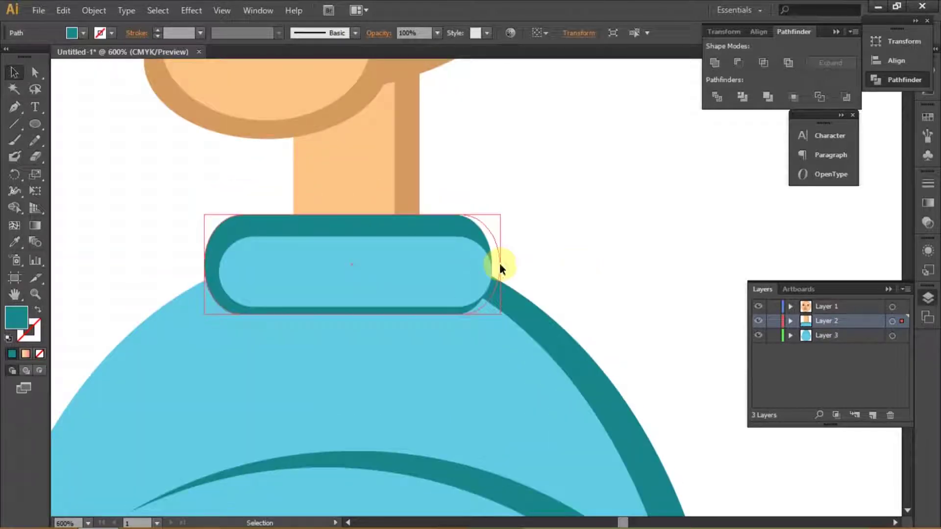
# Widen the inner collar to the right and extend its bottom edge down.
pyautogui.moveTo(499, 263); pyautogui.dragTo(508, 263)
pyautogui.moveTo(358, 318); pyautogui.dragTo(357, 322)
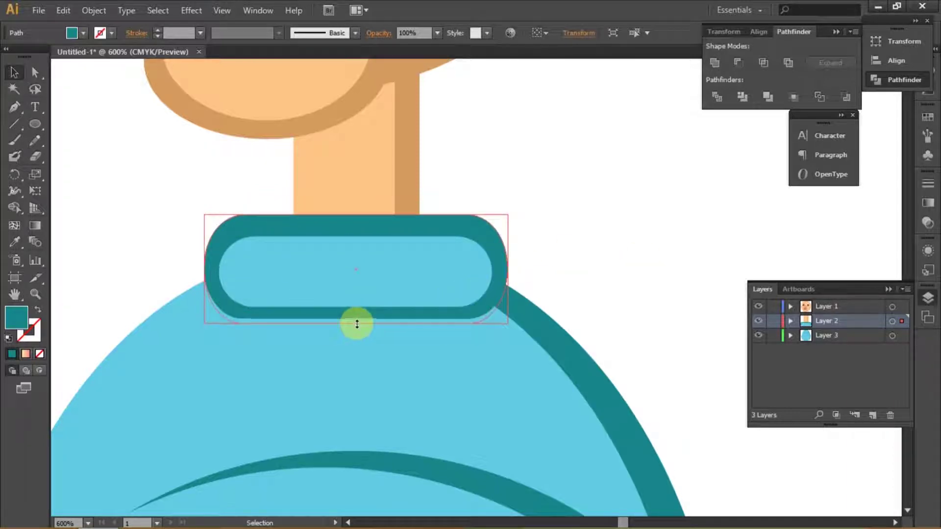
pyautogui.hotkey('ctrl', '0')
pyautogui.click(450, 297)
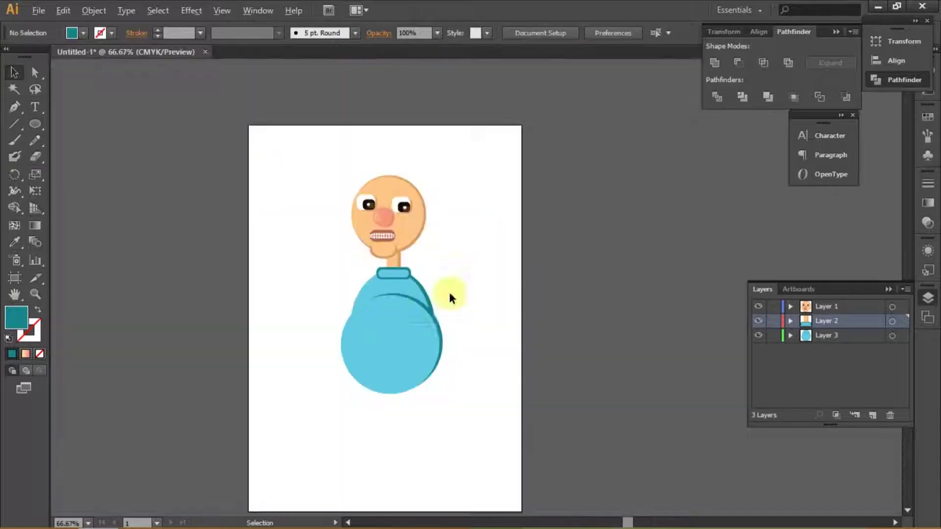
pyautogui.scroll(1, 404, 358)
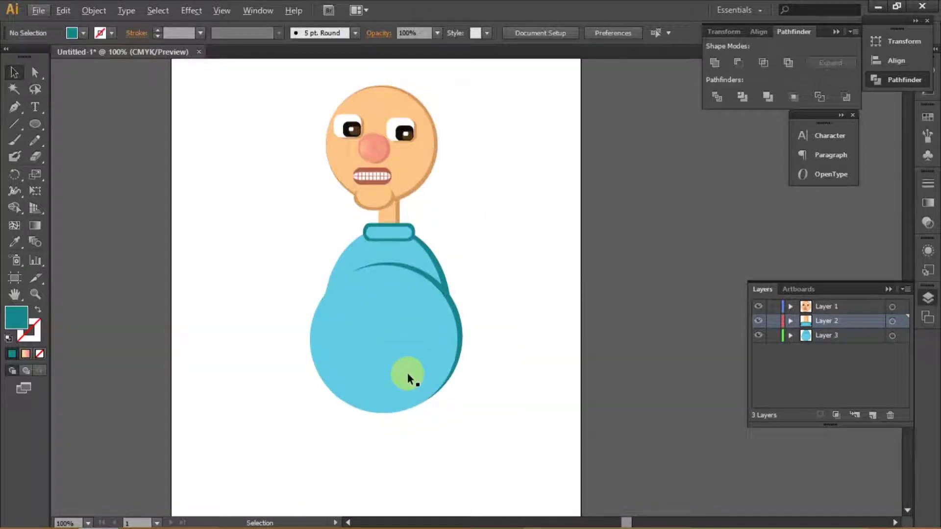
pyautogui.scroll(-1, 408, 372)
pyautogui.scroll(1, 377, 420)
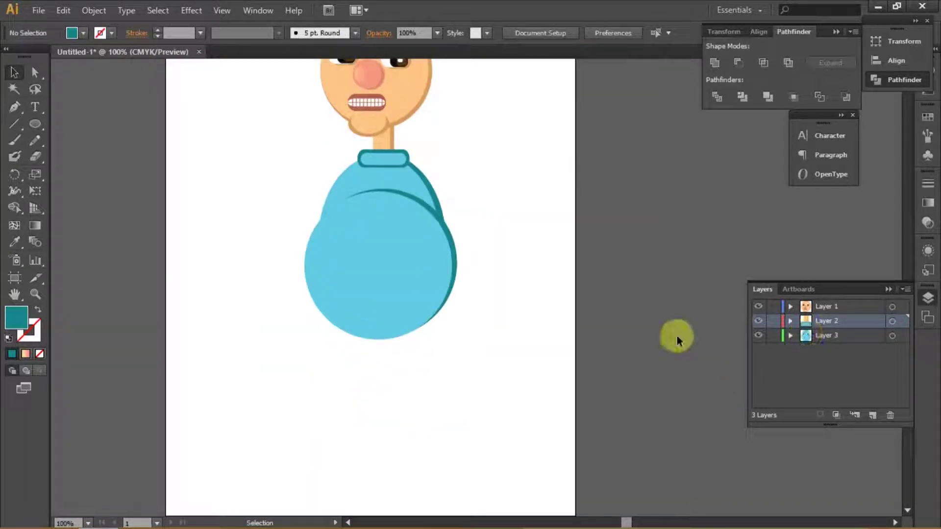
pyautogui.click(358, 278)
# Draw a trousers rectangle below the sweater, widened to match it.
pyautogui.click(460, 266)
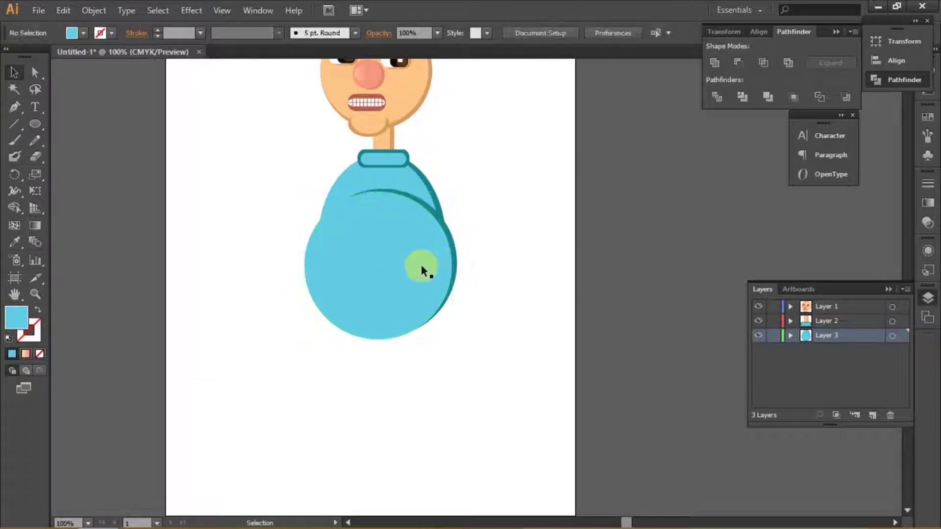
pyautogui.scroll(1, 426, 274)
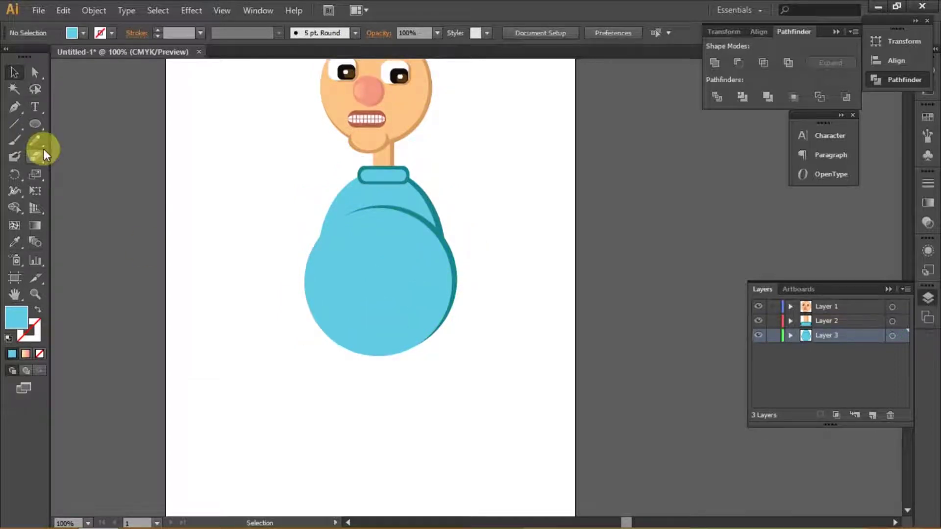
pyautogui.moveTo(39, 130); pyautogui.dragTo(68, 124)
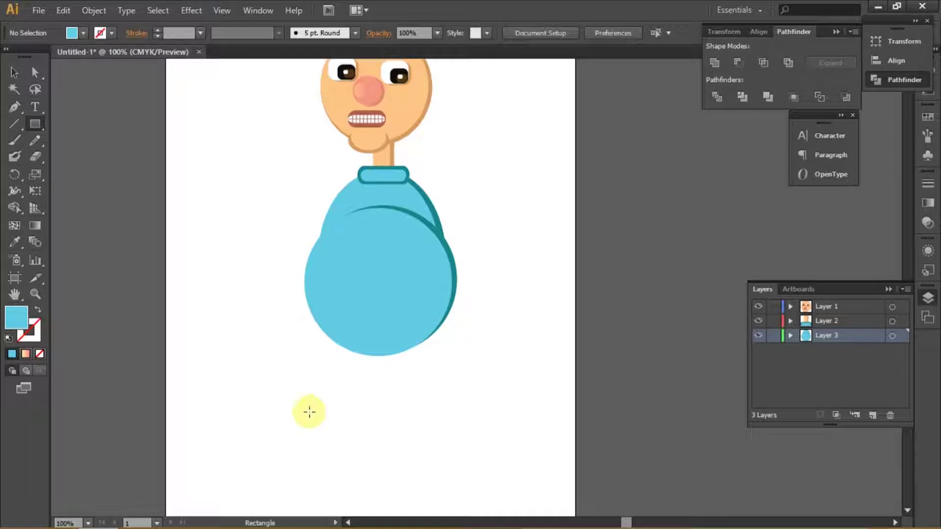
pyautogui.moveTo(320, 426); pyautogui.dragTo(443, 319)
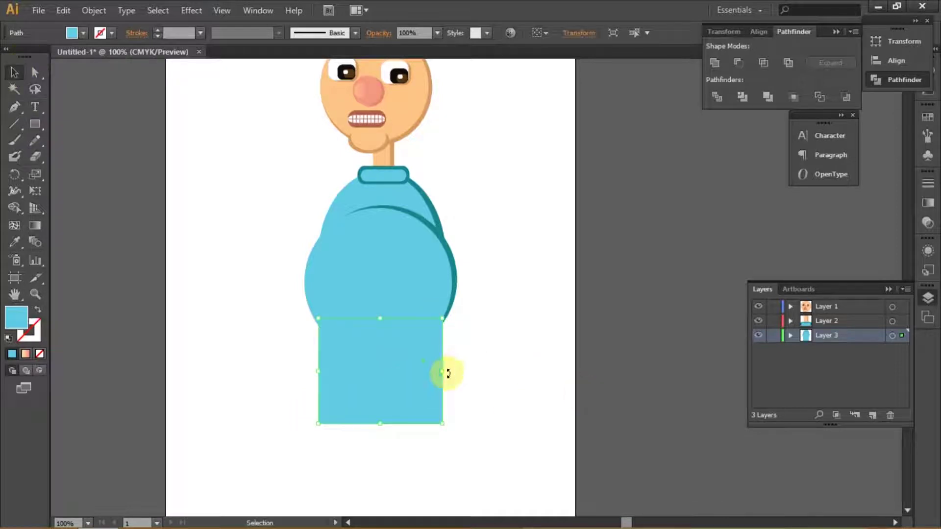
pyautogui.moveTo(448, 372); pyautogui.dragTo(447, 372)
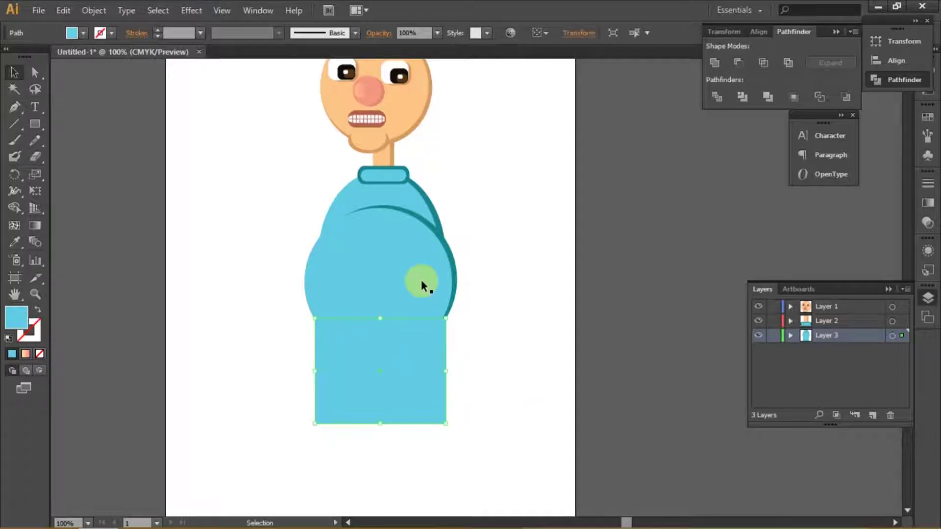
# Fill the trousers rectangle blue in the Color Picker.
pyautogui.doubleClick(15, 321)
pyautogui.moveTo(798, 142)
pyautogui.mouseDown()
pyautogui.moveTo(791, 146)
pyautogui.moveTo(790, 118)
pyautogui.moveTo(805, 149)
pyautogui.mouseUp()
pyautogui.press('Return')
pyautogui.doubleClick(16, 317)
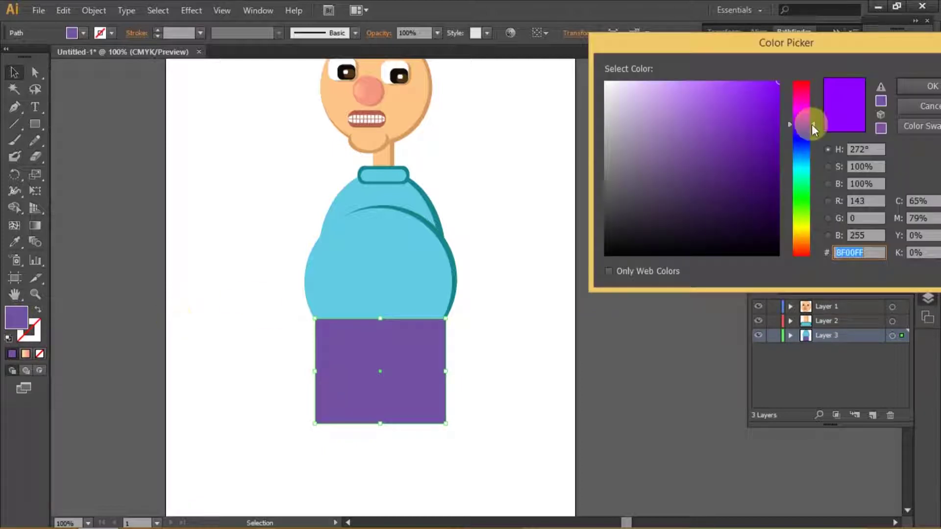
pyautogui.click(919, 86)
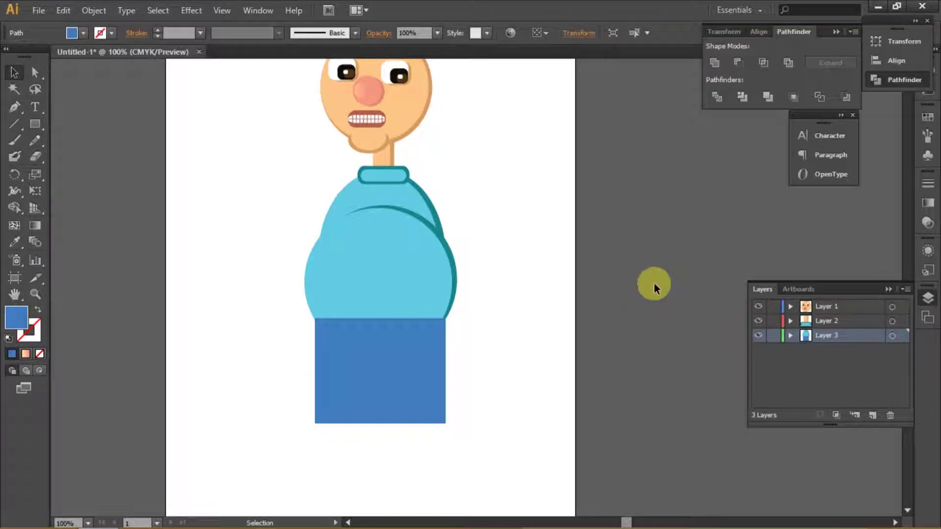
pyautogui.click(35, 72)
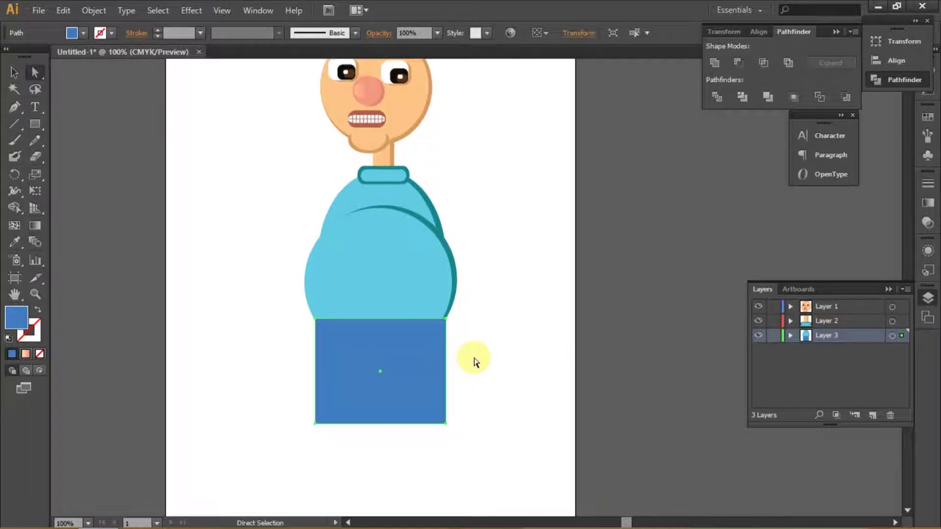
# Convert the trousers' top corner points into smooth curves.
pyautogui.click(447, 323)
pyautogui.click(124, 32)
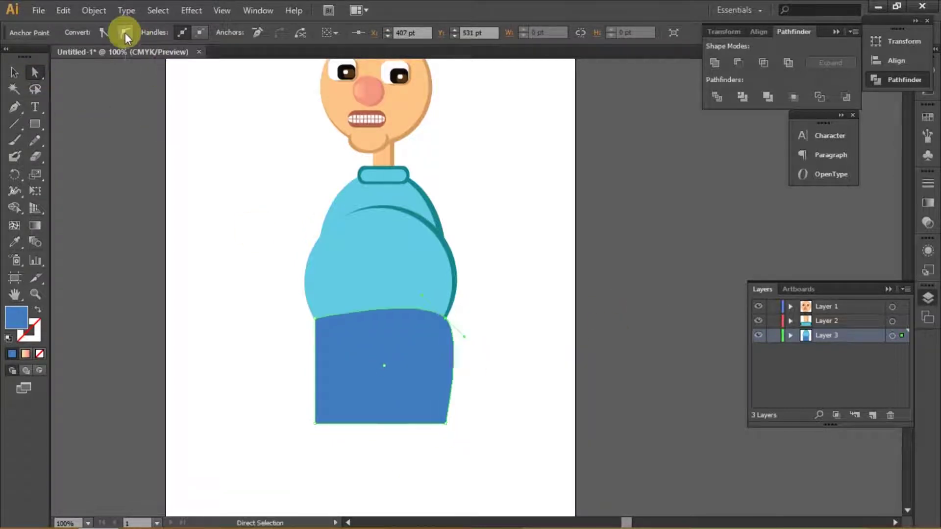
pyautogui.click(125, 34)
pyautogui.press('v')
pyautogui.click(114, 117)
# Send the trousers shape behind the sweater via Arrange > Send to Back.
pyautogui.click(397, 359)
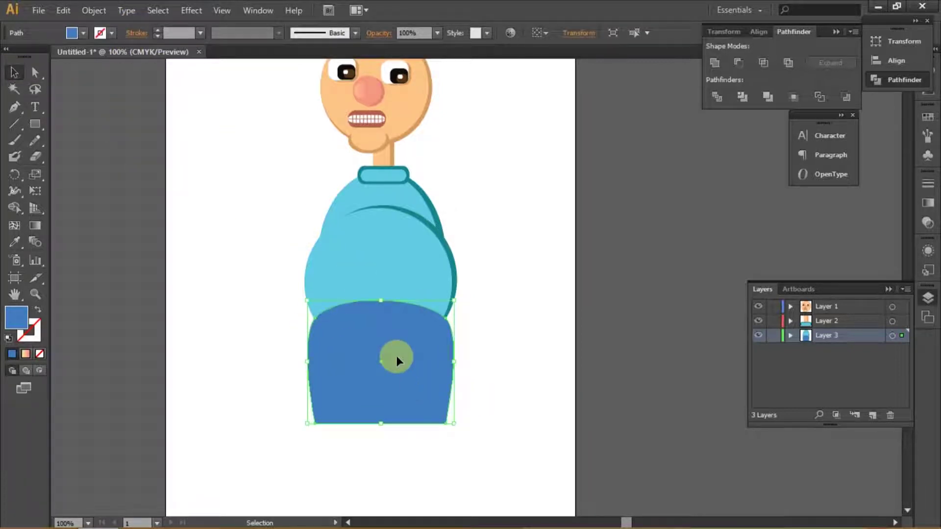
pyautogui.rightClick(430, 367)
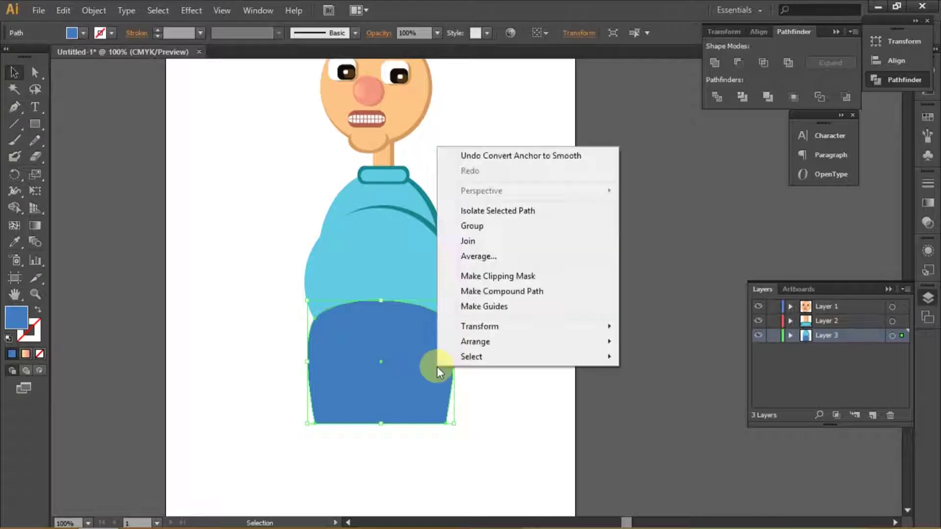
pyautogui.click(326, 387)
pyautogui.click(553, 363)
pyautogui.click(35, 124)
# Draw a rectangle across the sweater's bottom, swap its fill and stroke, and divide it with the sweater.
pyautogui.moveTo(263, 401); pyautogui.dragTo(479, 318)
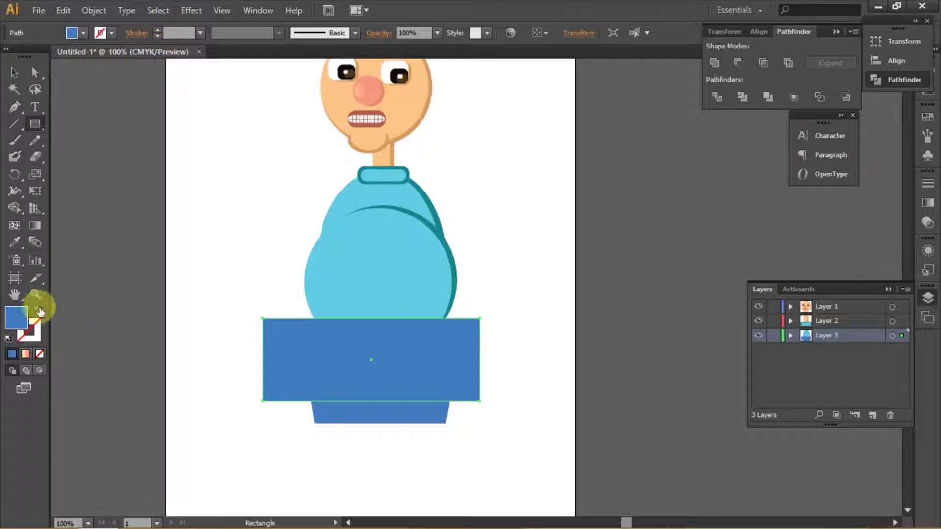
pyautogui.click(39, 312)
pyautogui.click(15, 72)
pyautogui.keyDown('shift'); pyautogui.click(369, 295); pyautogui.keyUp('shift')
pyautogui.scroll(4, 459, 297)
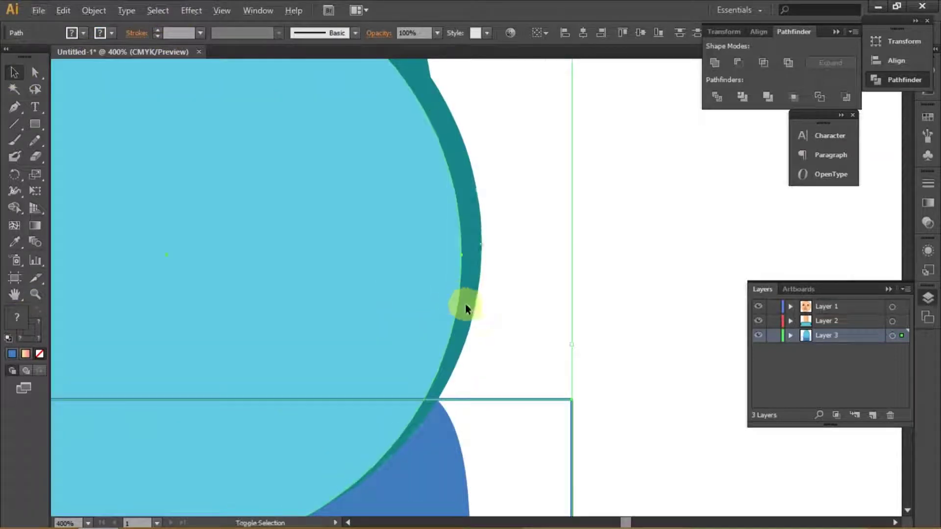
pyautogui.scroll(-3, 466, 308)
pyautogui.click(716, 97)
pyautogui.rightClick(375, 367)
pyautogui.click(419, 445)
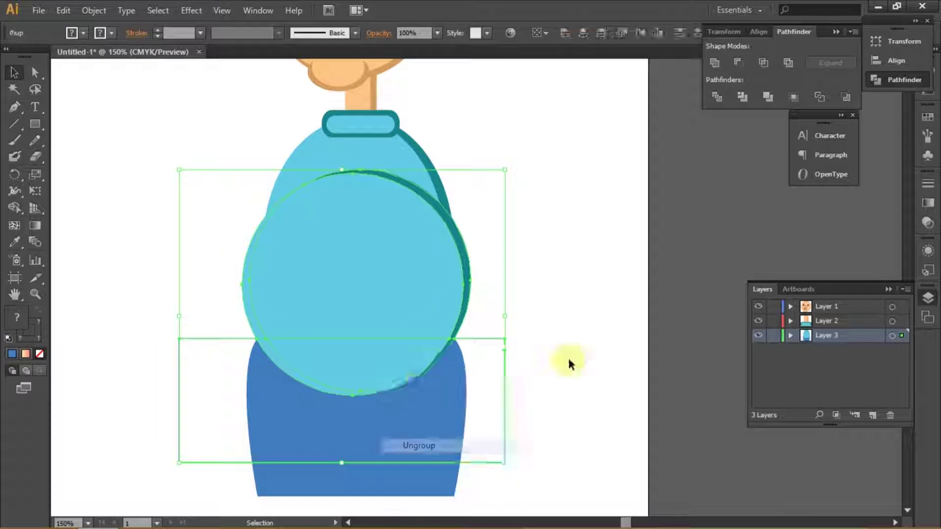
# Delete the dark outline pieces and leftover slivers below the waistline.
pyautogui.click(568, 363)
pyautogui.click(372, 354)
pyautogui.press('Delete')
pyautogui.click(360, 392)
pyautogui.press('Delete')
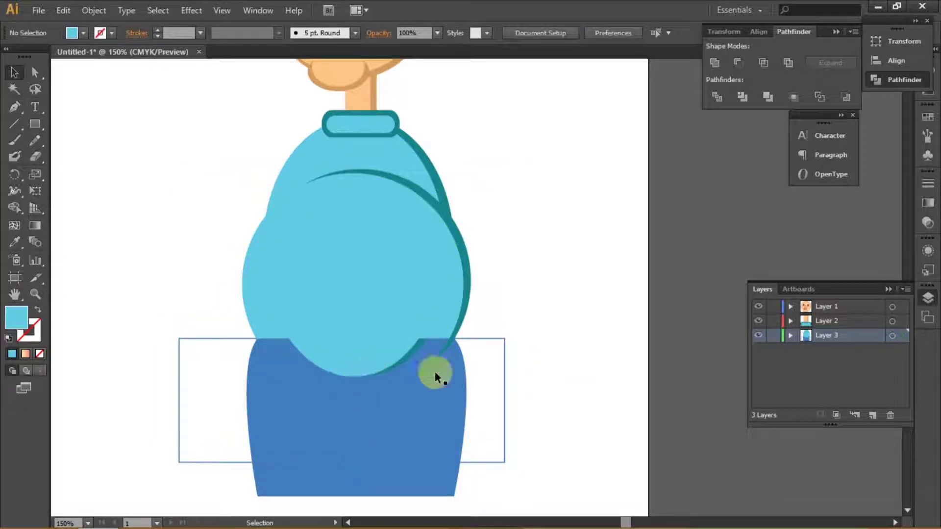
pyautogui.click(433, 362)
pyautogui.click(362, 352)
pyautogui.click(436, 325)
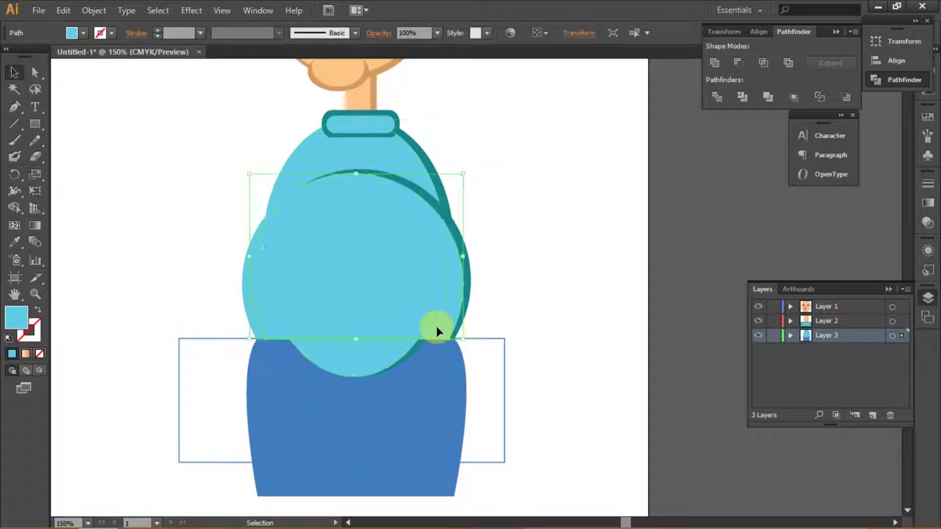
pyautogui.click(380, 357)
pyautogui.press('Delete')
pyautogui.click(410, 349)
pyautogui.press('Delete')
# Divide a remaining sweater piece with the rectangle again and ungroup the result.
pyautogui.keyDown('shift'); pyautogui.click(486, 338); pyautogui.keyUp('shift')
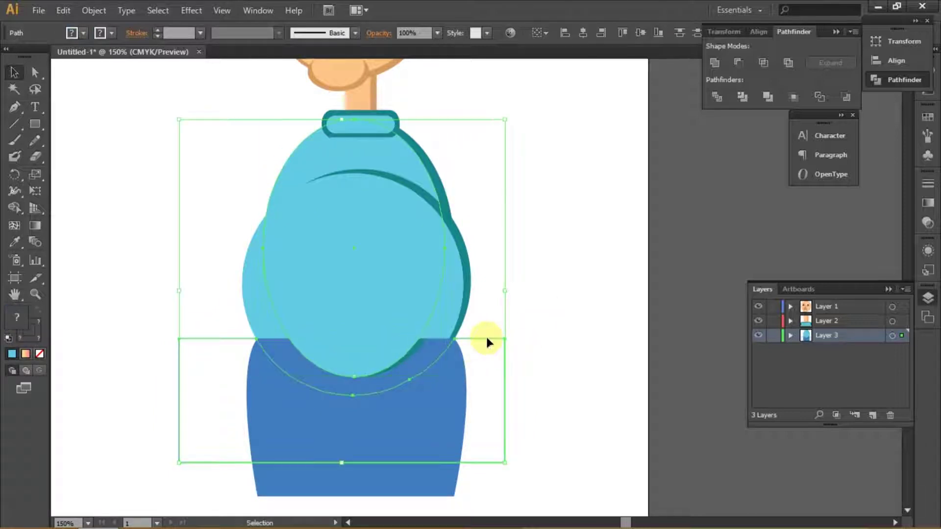
pyautogui.click(717, 98)
pyautogui.click(410, 352)
pyautogui.rightClick(375, 346)
pyautogui.click(412, 428)
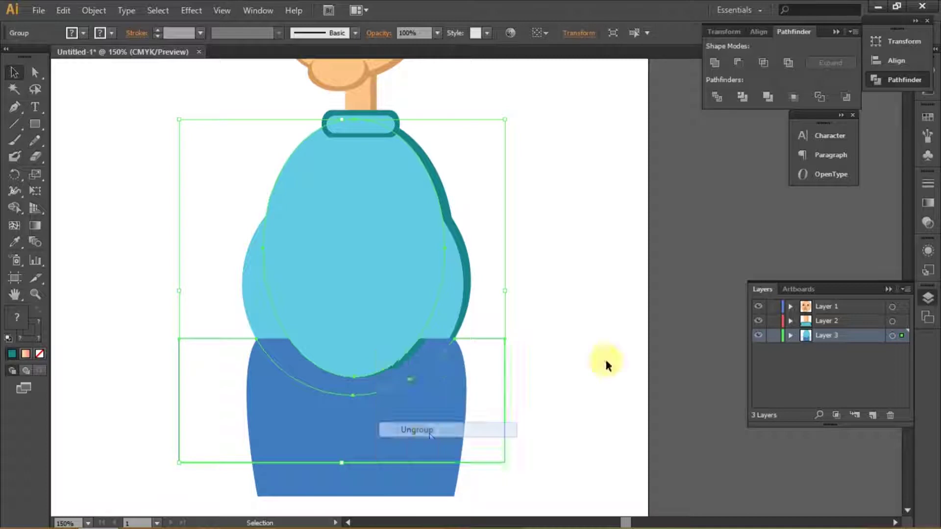
pyautogui.click(605, 358)
# Bring the rectangle in front of the sweater's round lower part.
pyautogui.click(393, 356)
pyautogui.click(494, 337)
pyautogui.rightClick(494, 337)
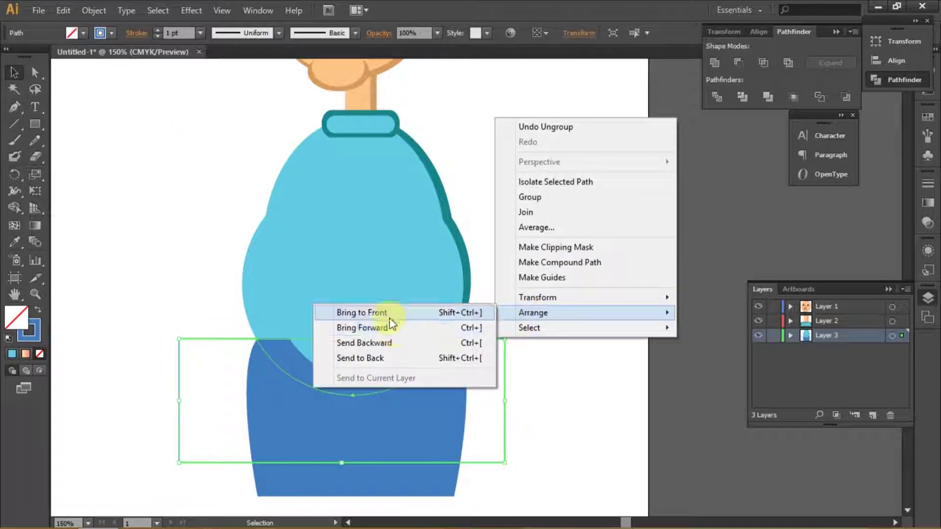
pyautogui.click(385, 340)
pyautogui.rightClick(394, 351)
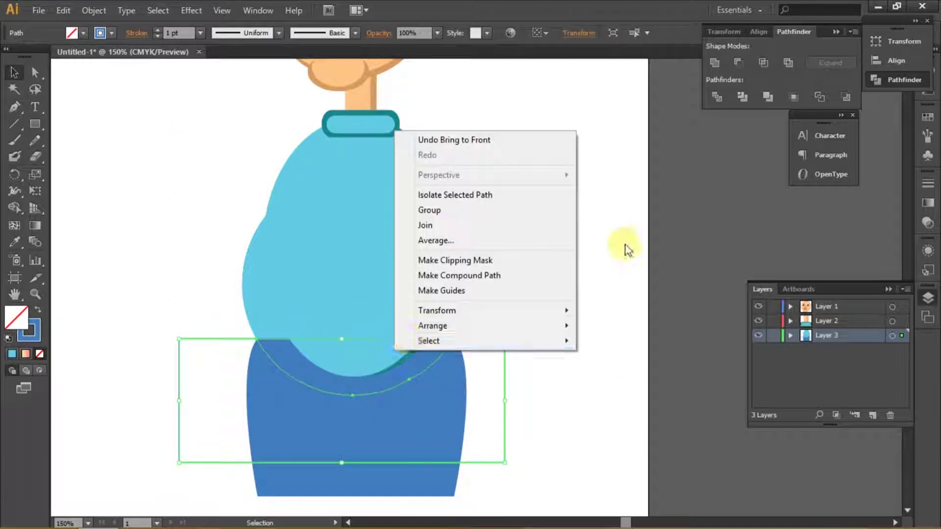
pyautogui.click(624, 248)
# Ungroup the rectangle and sweater circle, leaving the sweater circle path selected.
pyautogui.click(368, 362)
pyautogui.click(241, 343)
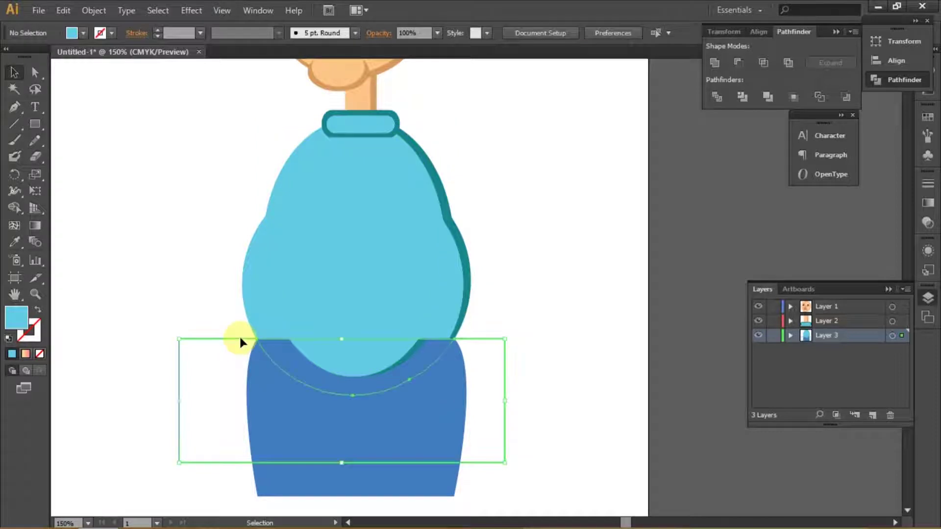
pyautogui.keyDown('shift'); pyautogui.click(353, 362); pyautogui.keyUp('shift')
pyautogui.rightClick(384, 346)
pyautogui.click(452, 426)
pyautogui.click(381, 343)
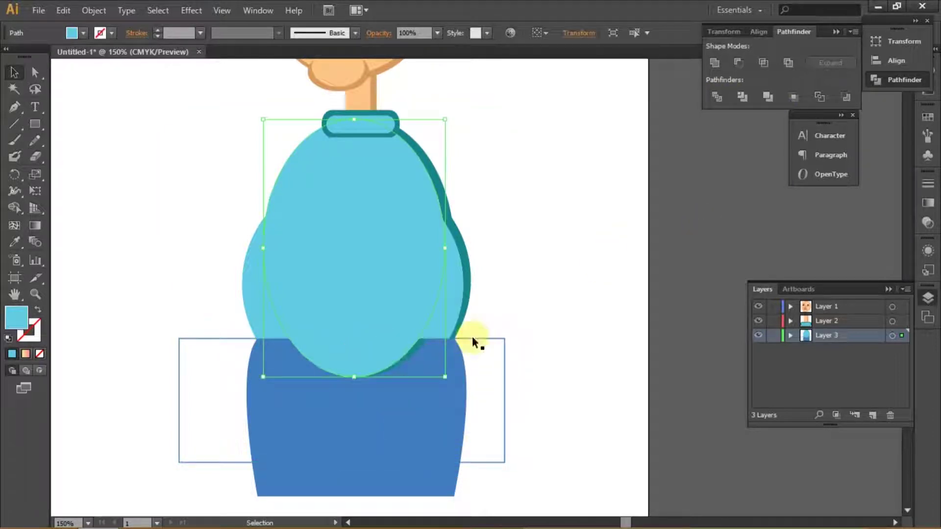
pyautogui.scroll(3, 343, 367)
pyautogui.click(522, 326)
pyautogui.click(650, 293)
# Draw a large rectangle with its top edge at the trousers' waistline.
pyautogui.click(454, 336)
pyautogui.moveTo(648, 290)
pyautogui.mouseDown()
pyautogui.moveTo(663, 334)
pyautogui.moveTo(666, 292)
pyautogui.mouseUp()
pyautogui.scroll(-2, 472, 325)
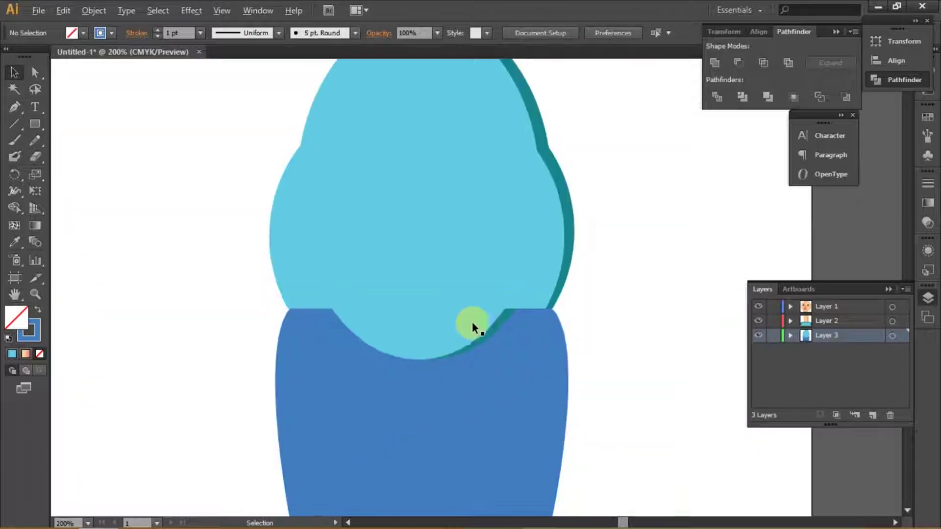
pyautogui.click(34, 133)
pyautogui.moveTo(254, 312); pyautogui.dragTo(666, 481)
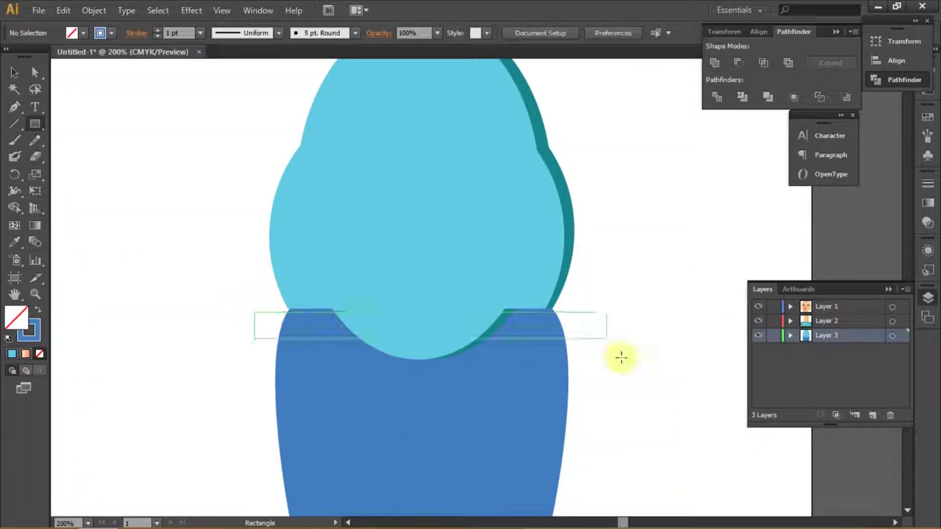
pyautogui.click(15, 73)
pyautogui.scroll(1, 460, 330)
pyautogui.moveTo(469, 328); pyautogui.dragTo(469, 323)
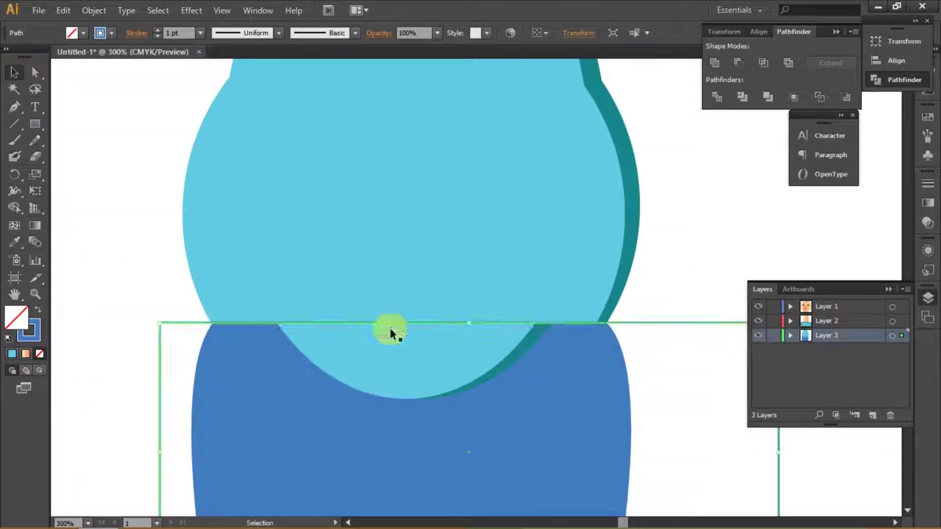
# Divide the rectangle with the sweater circle and delete the lens piece below the waist.
pyautogui.click(536, 340)
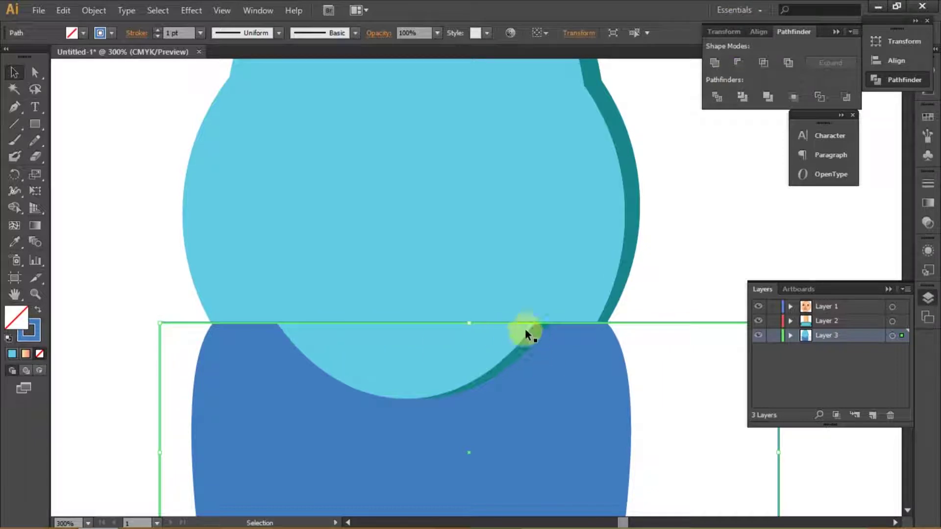
pyautogui.keyDown('shift'); pyautogui.click(525, 333); pyautogui.keyUp('shift')
pyautogui.click(716, 97)
pyautogui.rightClick(488, 347)
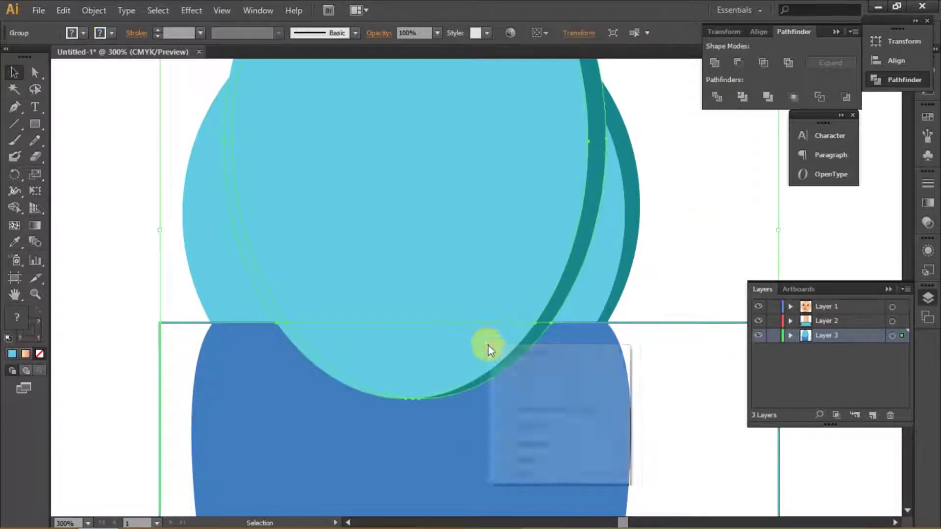
pyautogui.click(548, 423)
pyautogui.click(483, 353)
pyautogui.press('Delete')
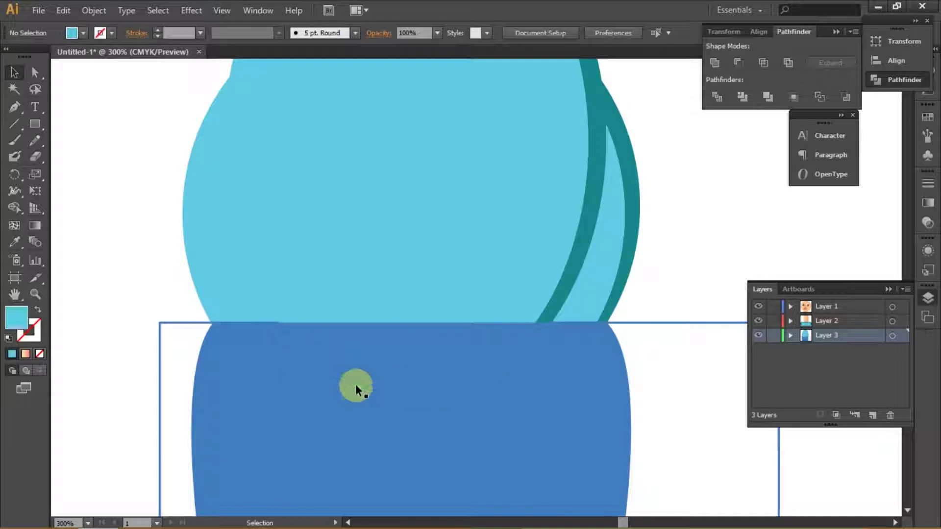
pyautogui.click(633, 321)
# Make a narrow mirrored copy of the trousers along their right side, filled navy #003060.
pyautogui.hotkey('ctrl', '-')
pyautogui.hotkey('ctrl', '-')
pyautogui.hotkey('ctrl', '-')
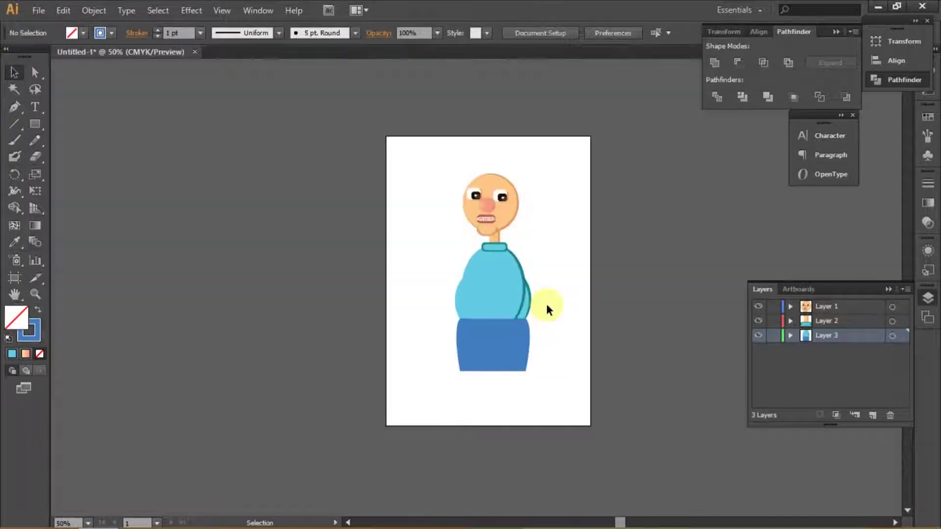
pyautogui.hotkey('ctrl', '+')
pyautogui.hotkey('ctrl', '+')
pyautogui.hotkey('ctrl', '+')
pyautogui.hotkey('ctrl', '+')
pyautogui.click(505, 293)
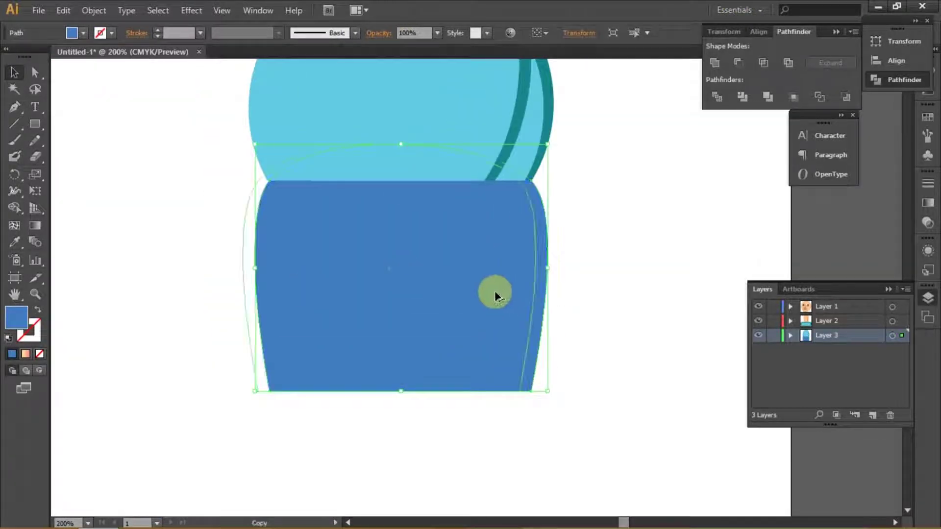
pyautogui.moveTo(495, 293); pyautogui.dragTo(490, 292)
pyautogui.moveTo(249, 269)
pyautogui.mouseDown()
pyautogui.moveTo(263, 269)
pyautogui.moveTo(255, 269)
pyautogui.mouseUp()
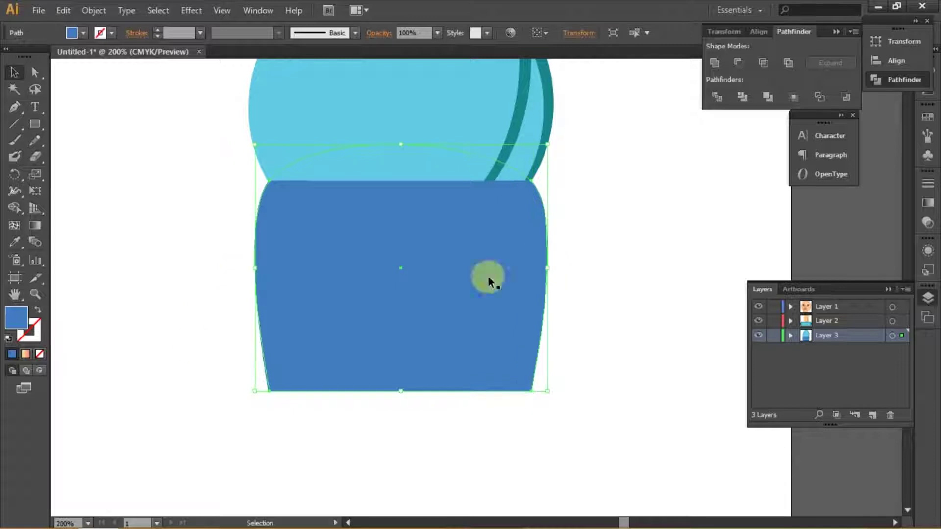
pyautogui.doubleClick(17, 317)
pyautogui.click(778, 191)
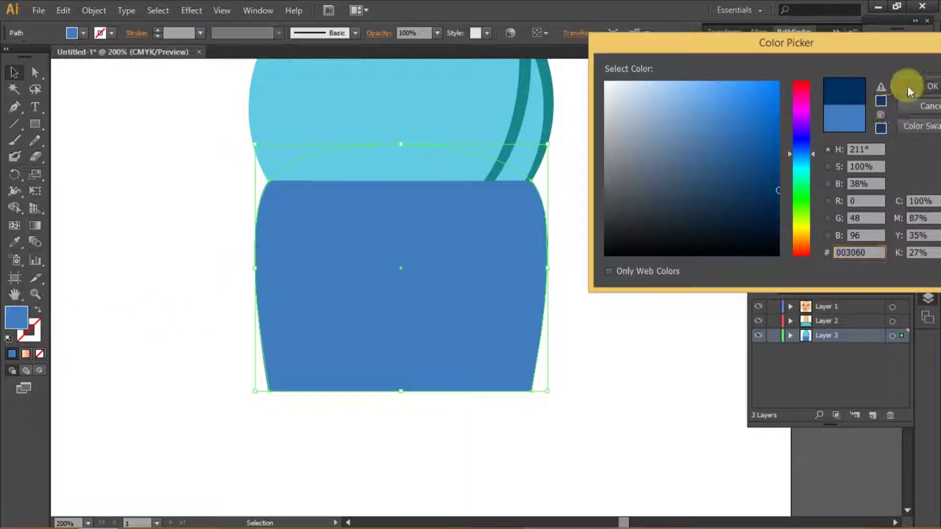
pyautogui.click(907, 86)
pyautogui.doubleClick(16, 317)
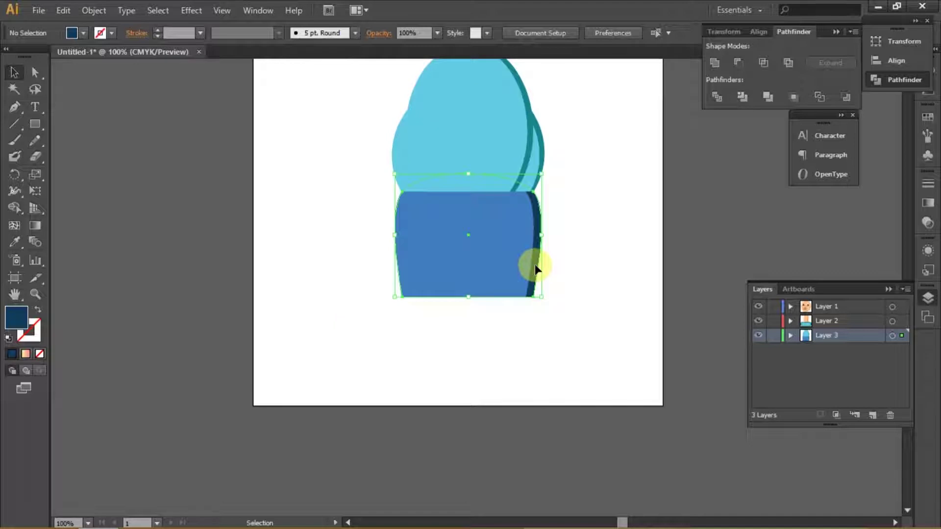
pyautogui.hotkey('ctrl', '+')
# Cut a rounded gap between the trouser legs by dividing with an oval and deleting it.
pyautogui.moveTo(34, 124); pyautogui.dragTo(73, 153)
pyautogui.moveTo(418, 324); pyautogui.dragTo(497, 214)
pyautogui.click(14, 72)
pyautogui.keyDown('shift'); pyautogui.click(557, 247); pyautogui.keyUp('shift')
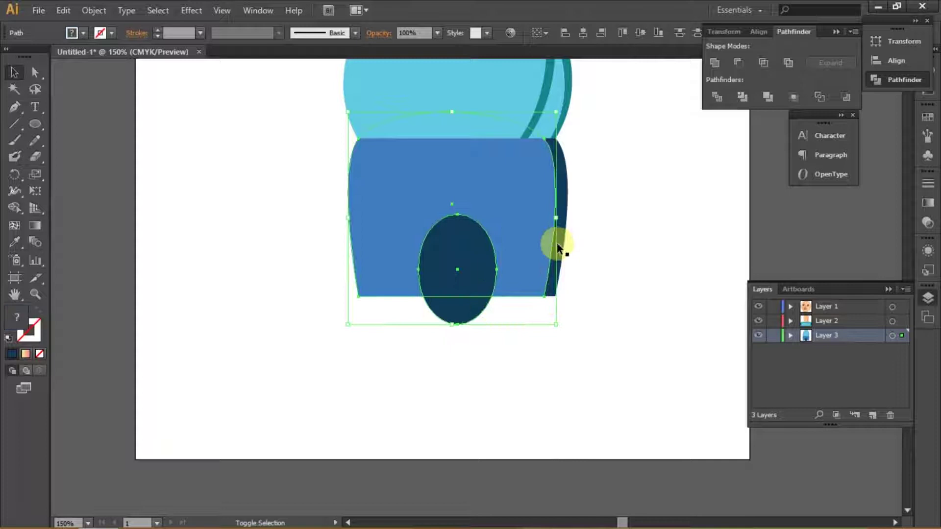
pyautogui.click(718, 95)
pyautogui.rightClick(483, 267)
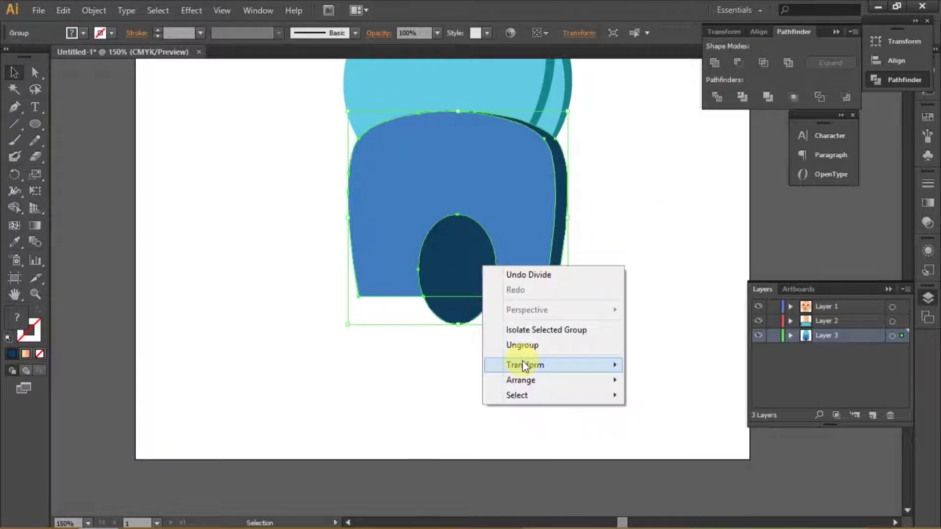
pyautogui.click(522, 345)
pyautogui.click(480, 279)
pyautogui.press('Delete')
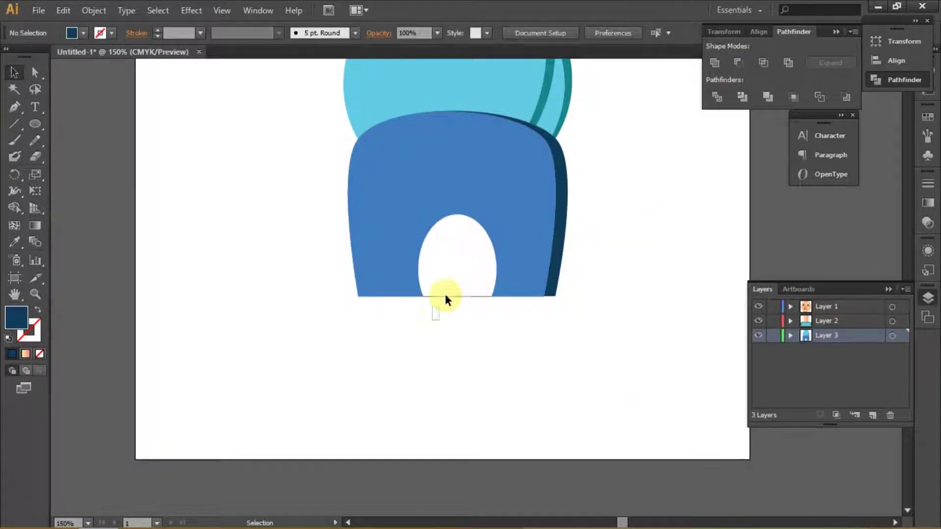
# Send the trousers backward behind the sweater, then deselect and zoom out.
pyautogui.click(505, 234)
pyautogui.rightClick(536, 235)
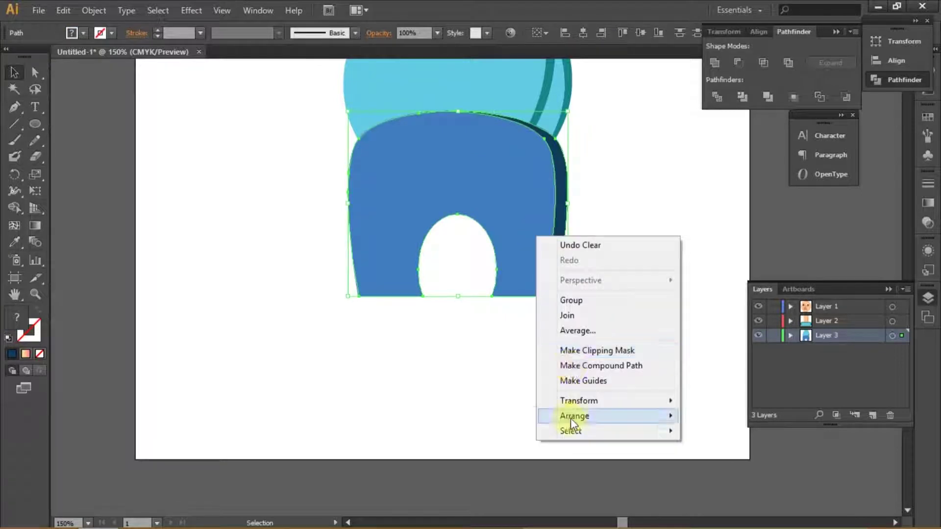
pyautogui.click(437, 444)
pyautogui.click(411, 380)
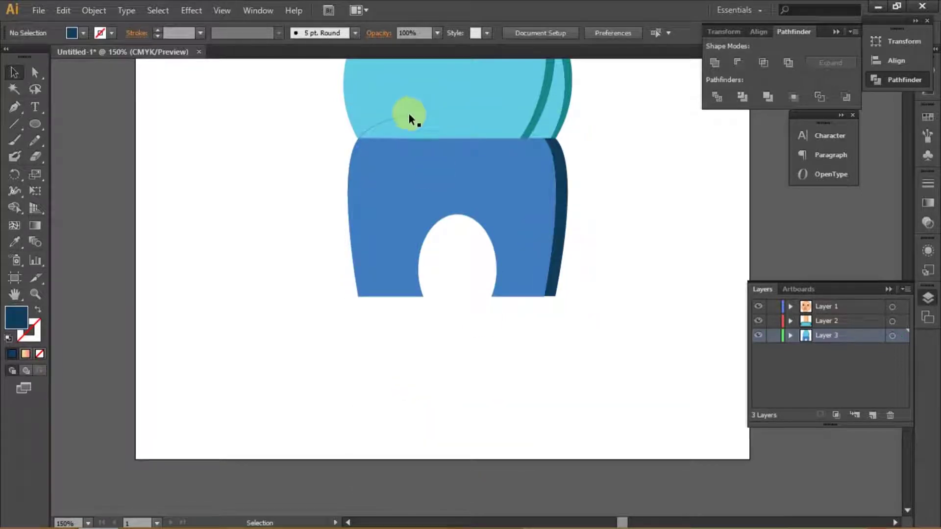
pyautogui.click(408, 113)
pyautogui.hotkey('ctrl', 'shift', 'a')
pyautogui.hotkey('ctrl', '-')
pyautogui.hotkey('ctrl', '-')
pyautogui.hotkey('ctrl', '-')
# Move the whole figure up the page and add a new layer for the legs.
pyautogui.hotkey('ctrl', '+')
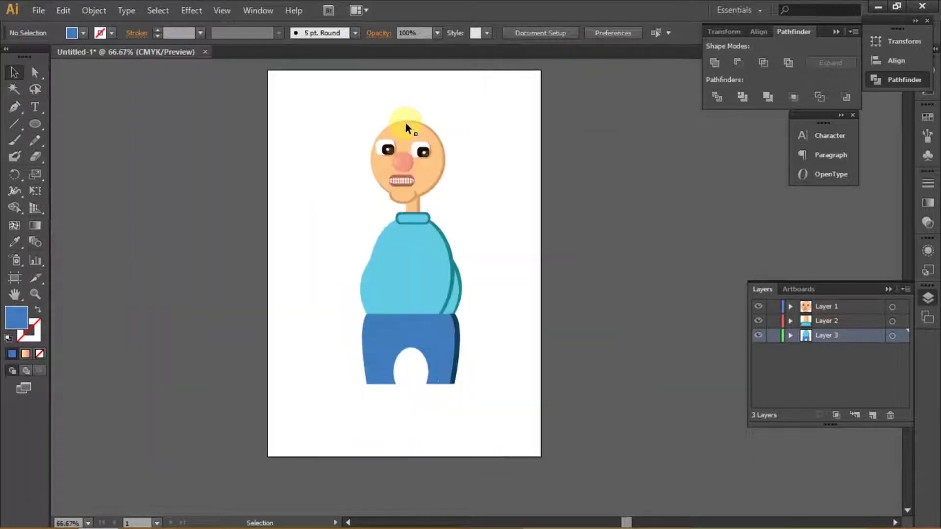
pyautogui.hotkey('ctrl', 'a')
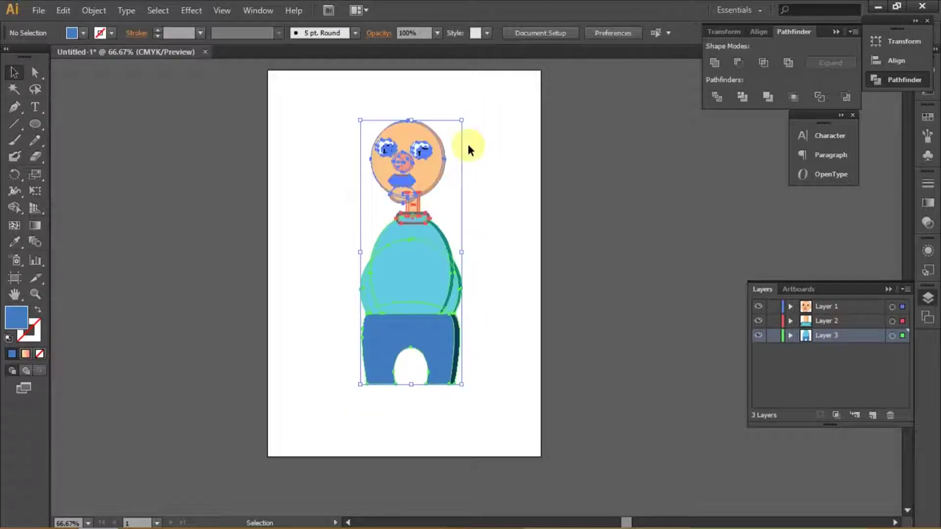
pyautogui.moveTo(415, 283); pyautogui.dragTo(414, 246)
pyautogui.click(492, 259)
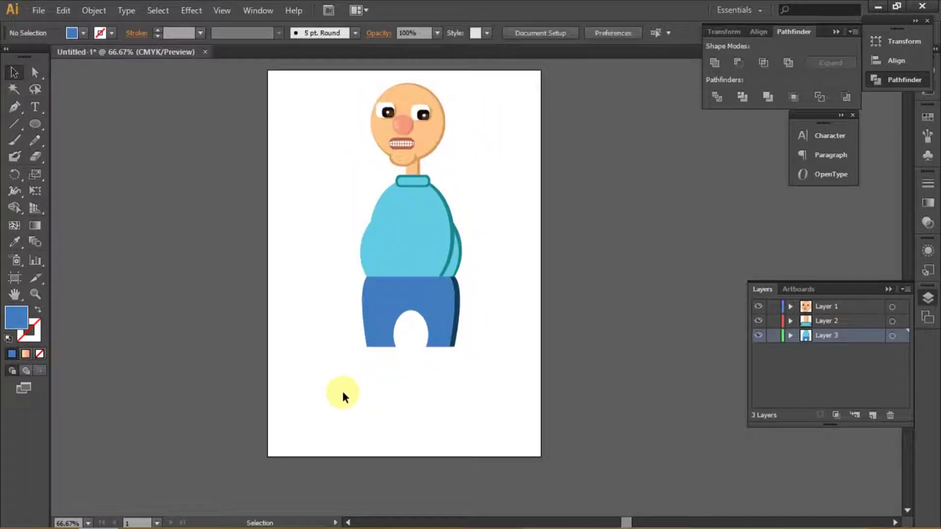
pyautogui.click(872, 415)
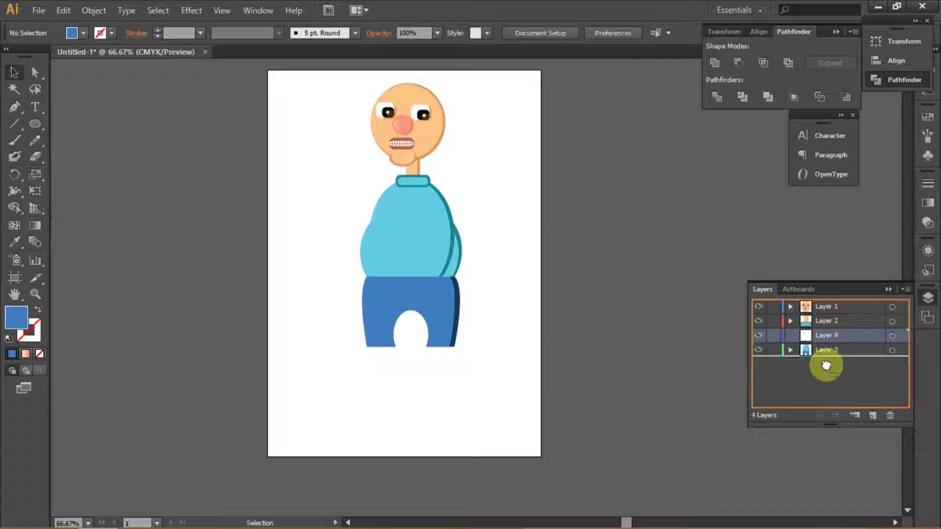
# Draw an ellipse positioned under the right trouser leg.
pyautogui.press('l')
pyautogui.scroll(2, 454, 401)
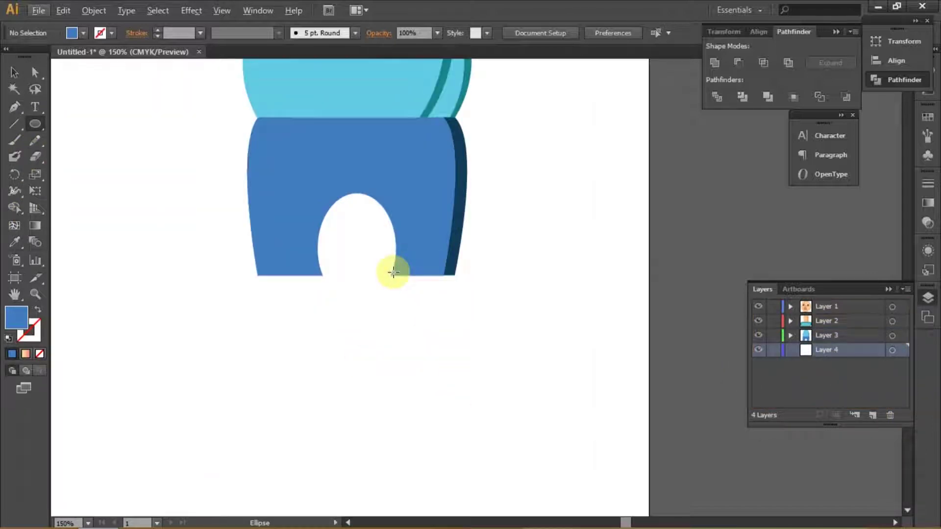
pyautogui.moveTo(394, 272); pyautogui.dragTo(475, 440)
pyautogui.press('v')
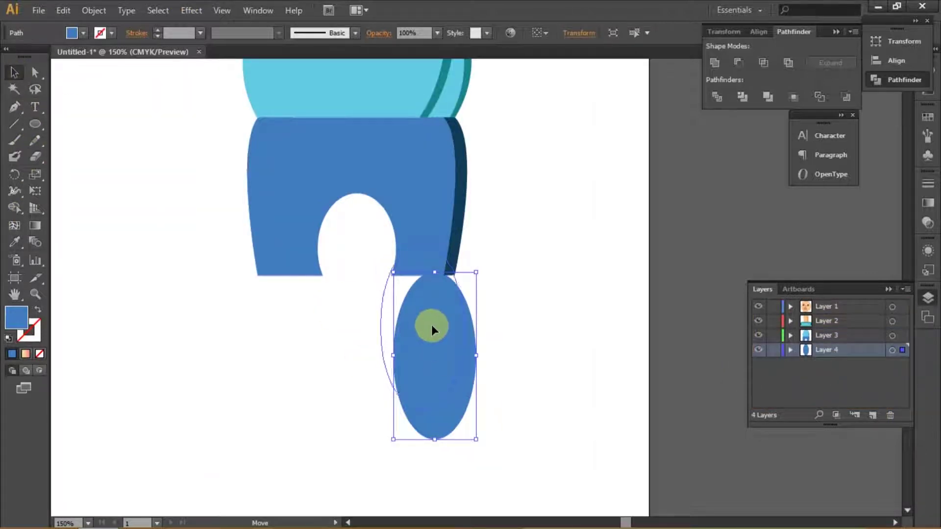
pyautogui.moveTo(432, 325); pyautogui.dragTo(452, 322)
pyautogui.click(425, 358)
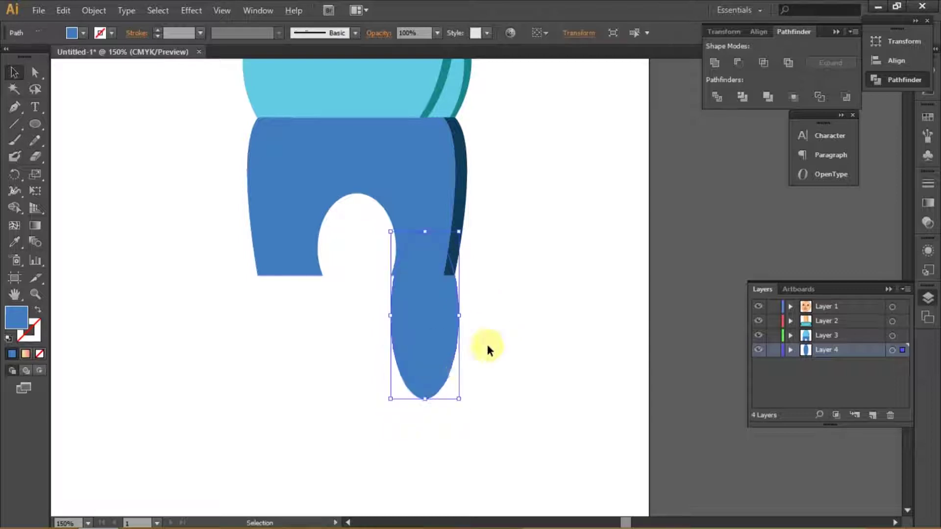
pyautogui.scroll(-3, 470, 362)
# Fill the leg ellipse with the peach skin colour, narrow it and raise it to the trousers.
pyautogui.click(14, 241)
pyautogui.click(435, 185)
pyautogui.click(15, 72)
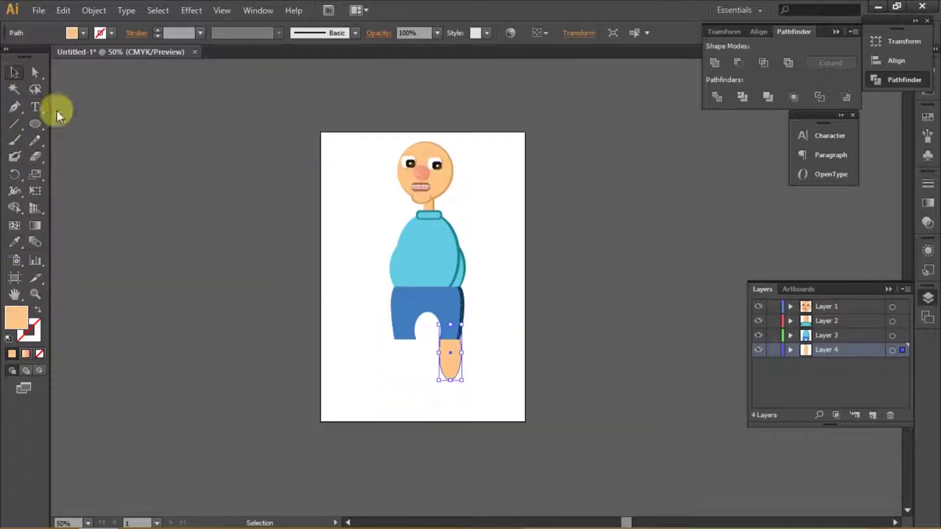
pyautogui.scroll(3, 528, 299)
pyautogui.scroll(2, 497, 239)
pyautogui.moveTo(519, 239); pyautogui.dragTo(502, 240)
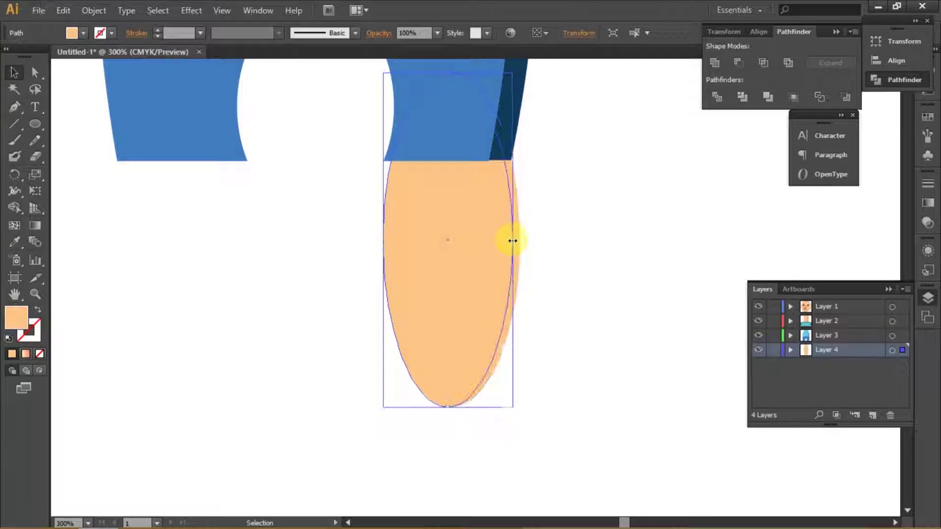
pyautogui.moveTo(467, 289); pyautogui.dragTo(470, 250)
# Reshape the leg's top anchor and curves so its top stretches up and outward.
pyautogui.press('a')
pyautogui.scroll(3, 454, 219)
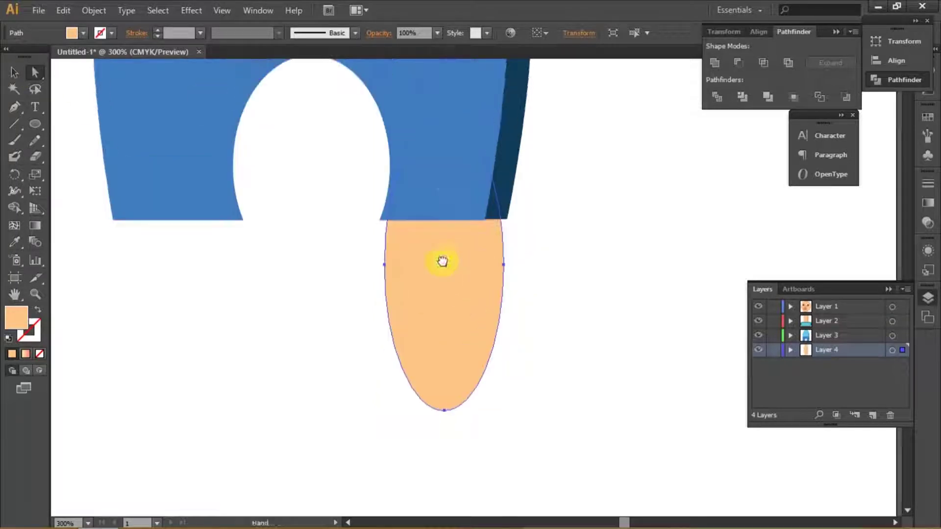
pyautogui.click(443, 121)
pyautogui.moveTo(476, 118)
pyautogui.mouseDown()
pyautogui.moveTo(534, 119)
pyautogui.moveTo(452, 125)
pyautogui.mouseUp()
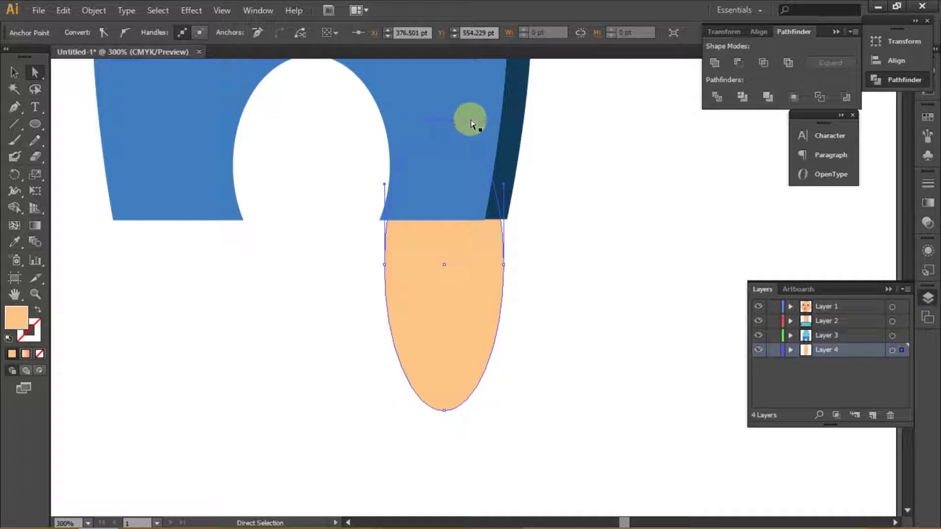
pyautogui.moveTo(478, 120); pyautogui.dragTo(540, 119)
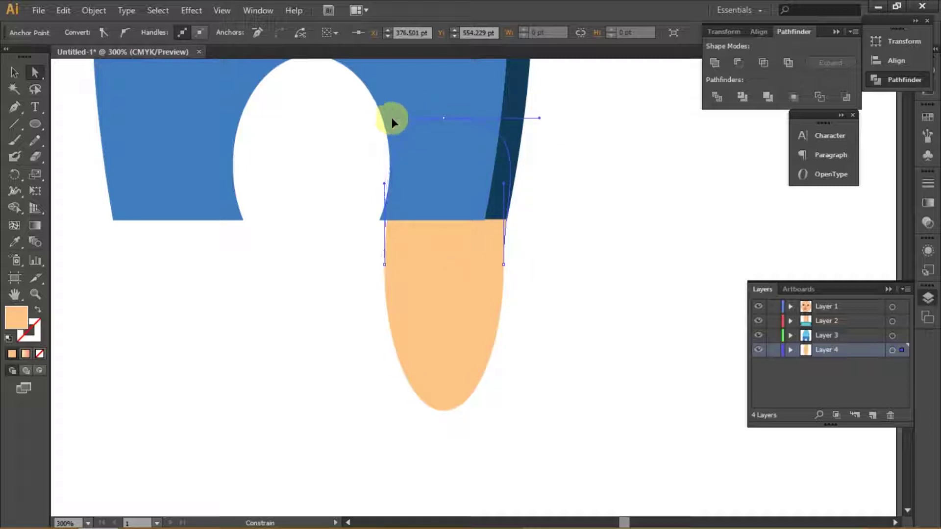
pyautogui.moveTo(412, 123); pyautogui.dragTo(335, 123)
# Divide the leg with the trousers, ungroup, and select the leftover peach sliver.
pyautogui.click(14, 72)
pyautogui.keyDown('shift'); pyautogui.click(443, 194); pyautogui.keyUp('shift')
pyautogui.click(716, 96)
pyautogui.rightClick(383, 174)
pyautogui.click(420, 252)
pyautogui.click(380, 175)
# Delete the peach sliver, unite the blue trouser pieces, and send the leg to the back.
pyautogui.press('Delete')
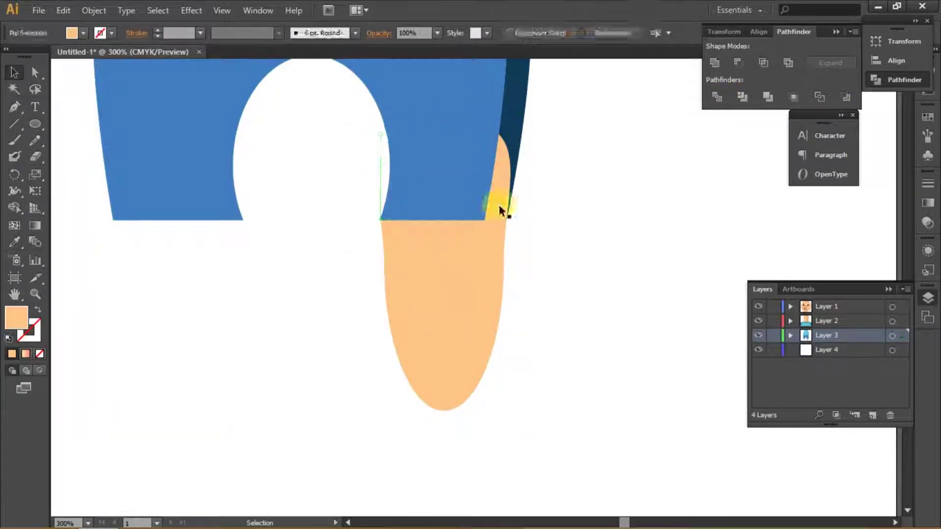
pyautogui.rightClick(480, 274)
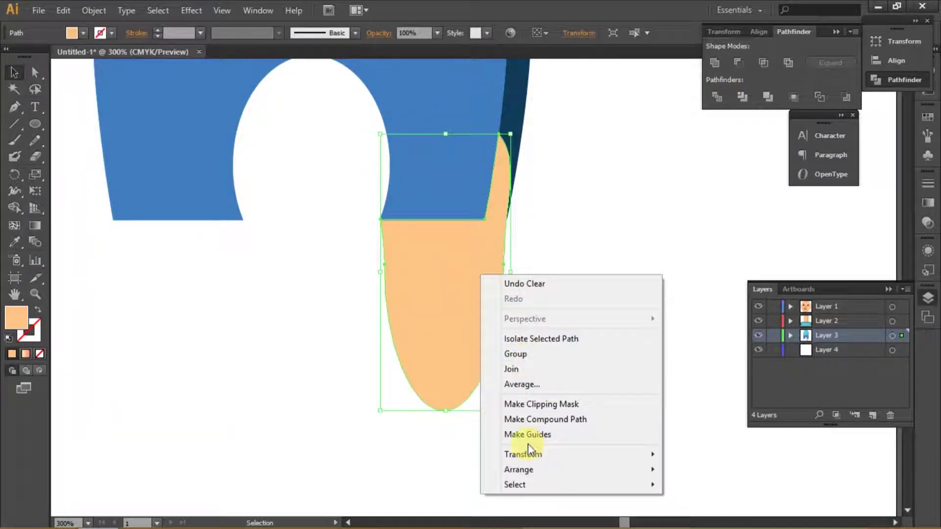
pyautogui.click(495, 174)
pyautogui.click(477, 87)
pyautogui.click(714, 62)
pyautogui.click(468, 231)
pyautogui.rightClick(474, 282)
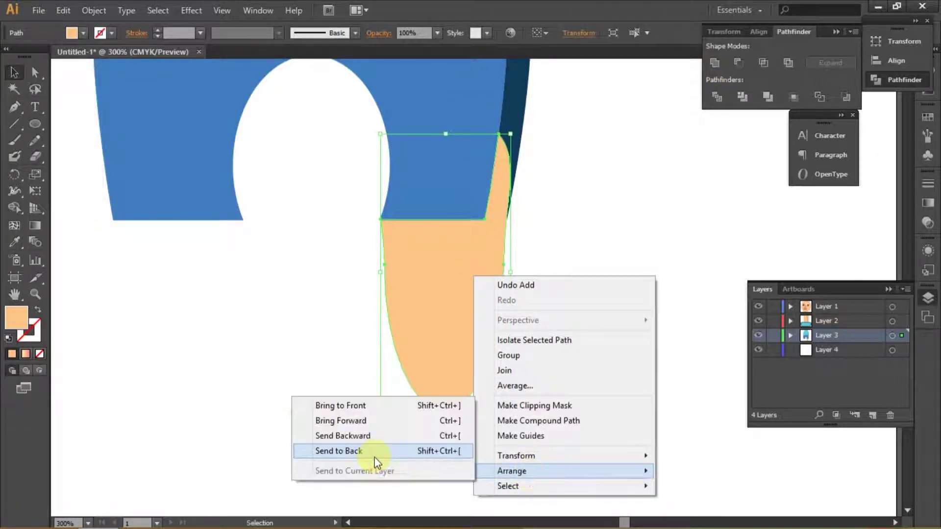
pyautogui.click(338, 451)
pyautogui.click(338, 451)
# Make a vertically reflected copy of the leg and place it, slightly widened, under the left trouser leg.
pyautogui.rightClick(432, 356)
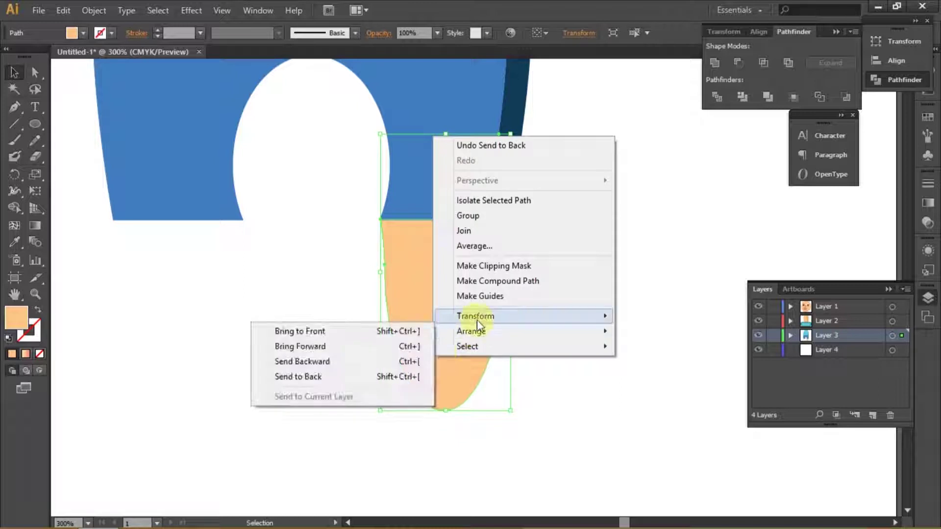
pyautogui.click(294, 367)
pyautogui.click(767, 289)
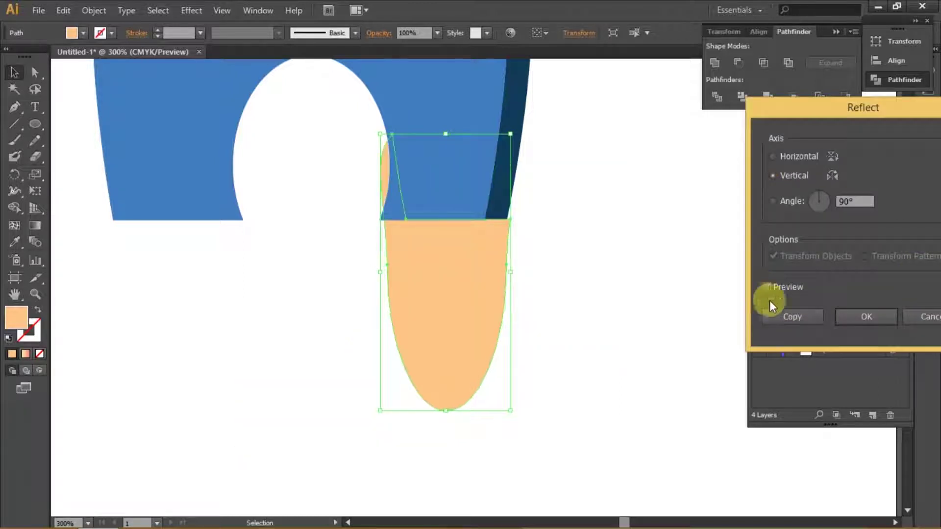
pyautogui.click(791, 314)
pyautogui.moveTo(431, 304); pyautogui.dragTo(198, 297)
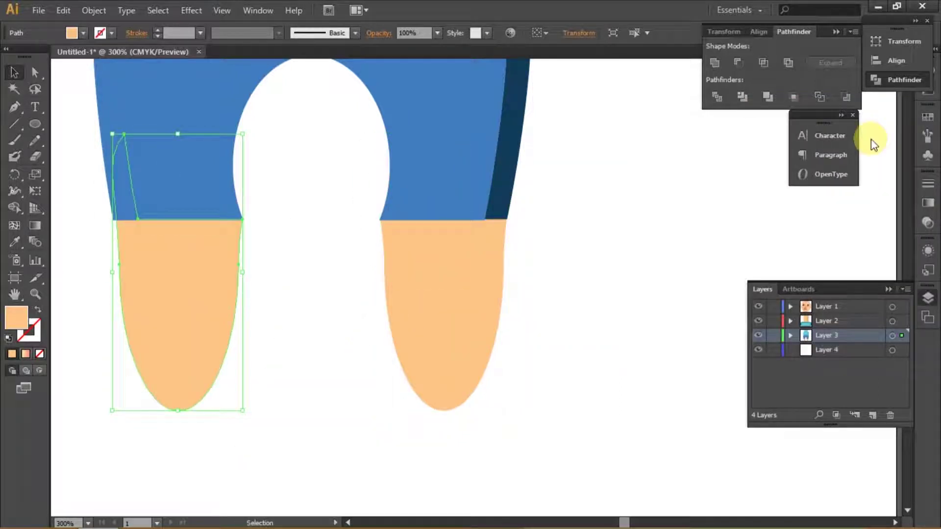
pyautogui.moveTo(112, 272); pyautogui.dragTo(106, 274)
# Zoom in on the legs and duplicate the right leg slightly to the left.
pyautogui.hotkey('ctrl', '0')
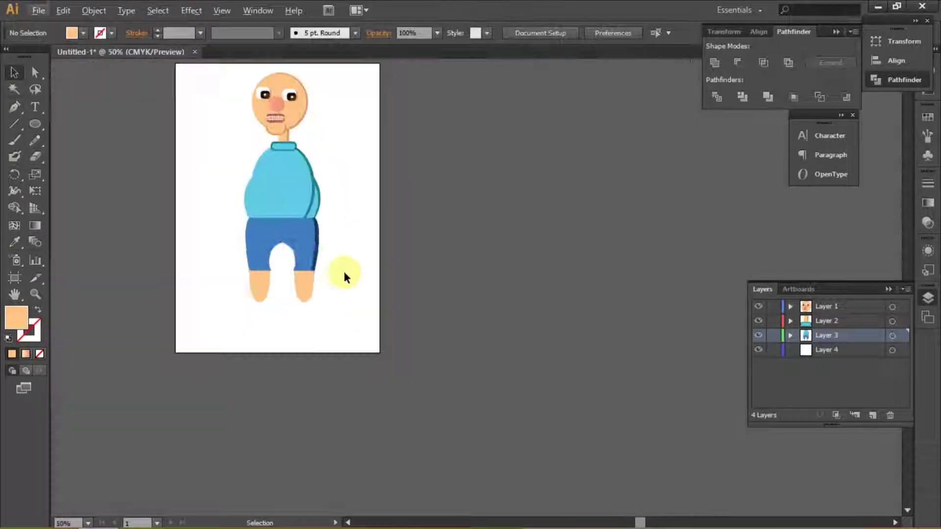
pyautogui.scroll(1, 275, 316)
pyautogui.scroll(-1, 263, 329)
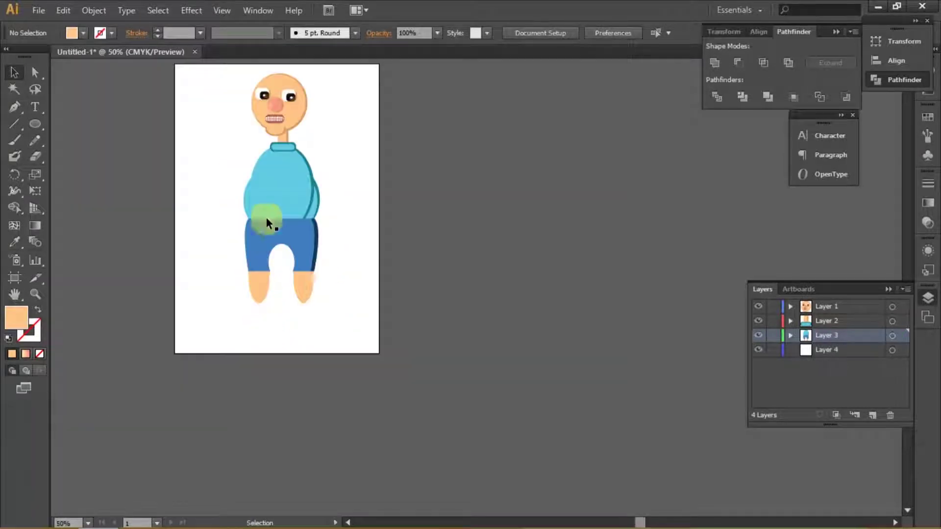
pyautogui.scroll(2, 278, 293)
pyautogui.scroll(2, 334, 258)
pyautogui.moveTo(336, 263); pyautogui.dragTo(326, 264)
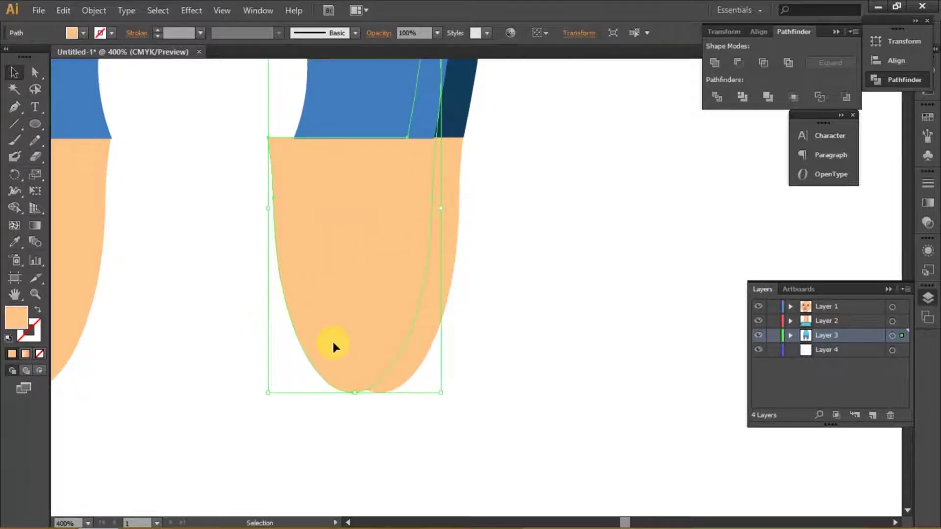
pyautogui.scroll(-1, 343, 333)
pyautogui.scroll(10, 381, 343)
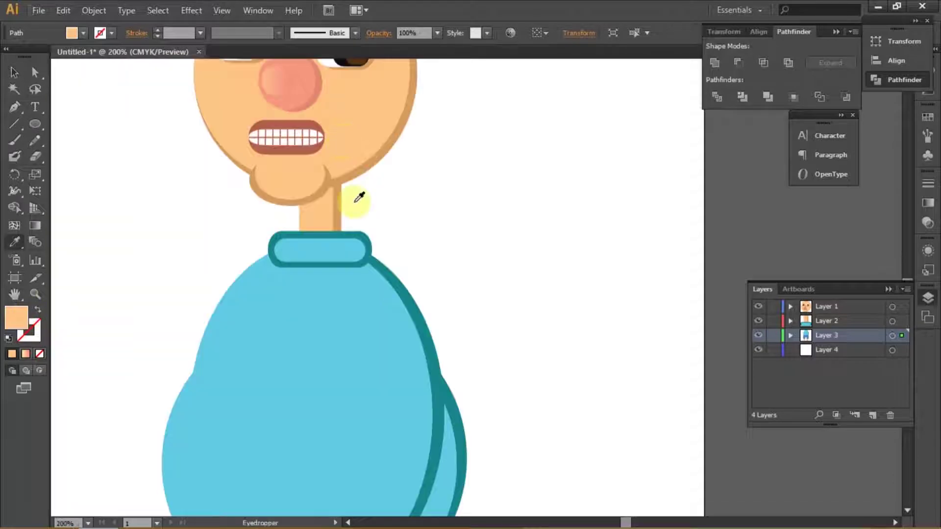
# Divide the overlapping right-leg shapes and ungroup the resulting pieces.
pyautogui.hotkey('ctrl', '0')
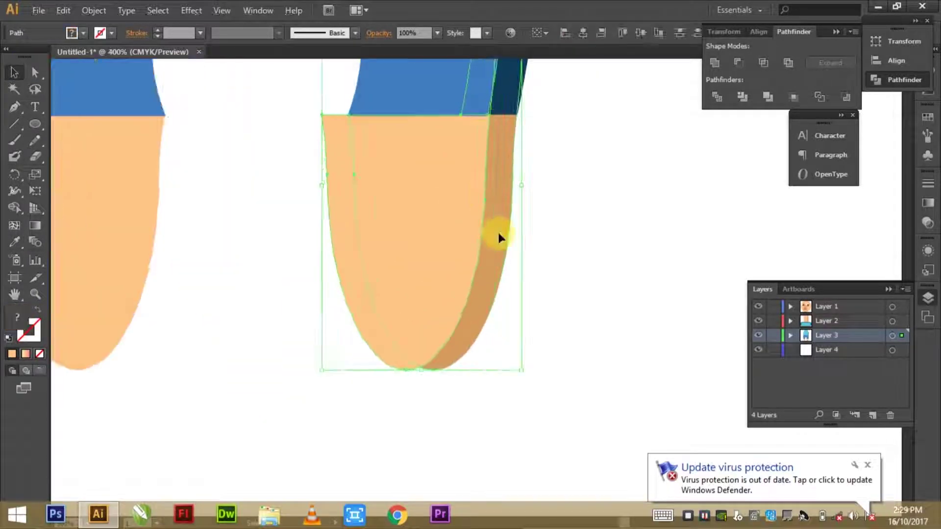
pyautogui.click(722, 95)
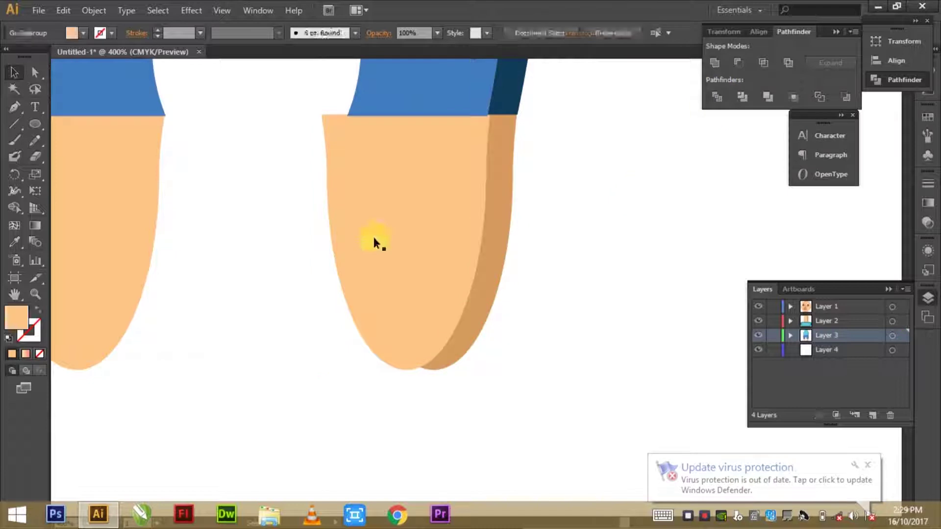
pyautogui.rightClick(348, 240)
pyautogui.click(385, 320)
pyautogui.hotkey('ctrl', 'shift', 'a')
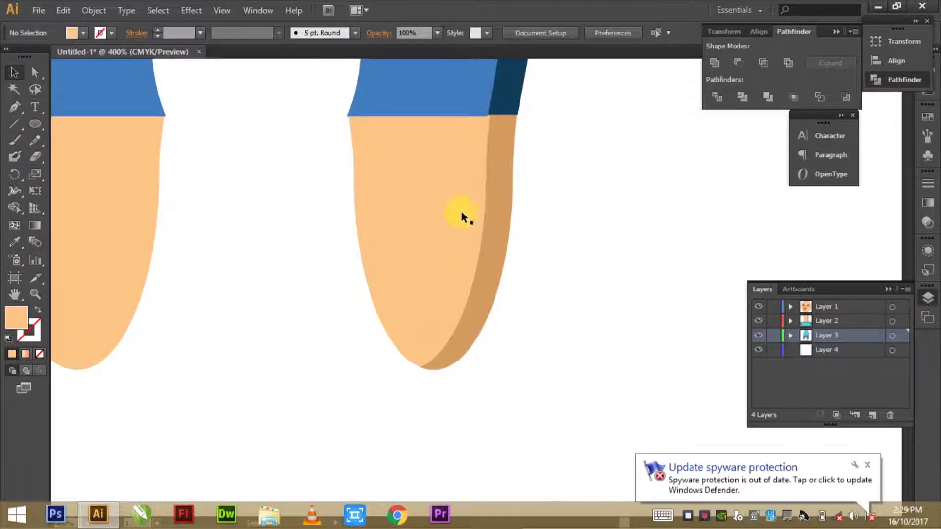
pyautogui.scroll(-2, 451, 226)
pyautogui.hscroll(-3, 421, 245)
# Duplicate a leg piece leftward and give it a darker orange shade.
pyautogui.click(402, 263)
pyautogui.scroll(2, 399, 245)
pyautogui.moveTo(395, 240); pyautogui.dragTo(368, 239)
pyautogui.click(15, 242)
pyautogui.click(817, 222)
pyautogui.click(24, 78)
# Divide the two overlapping leg pieces and ungroup the result.
pyautogui.click(343, 220)
pyautogui.keyDown('shift'); pyautogui.click(425, 262); pyautogui.keyUp('shift')
pyautogui.click(768, 97)
pyautogui.click(495, 168)
pyautogui.click(290, 179)
pyautogui.rightClick(292, 180)
pyautogui.click(328, 258)
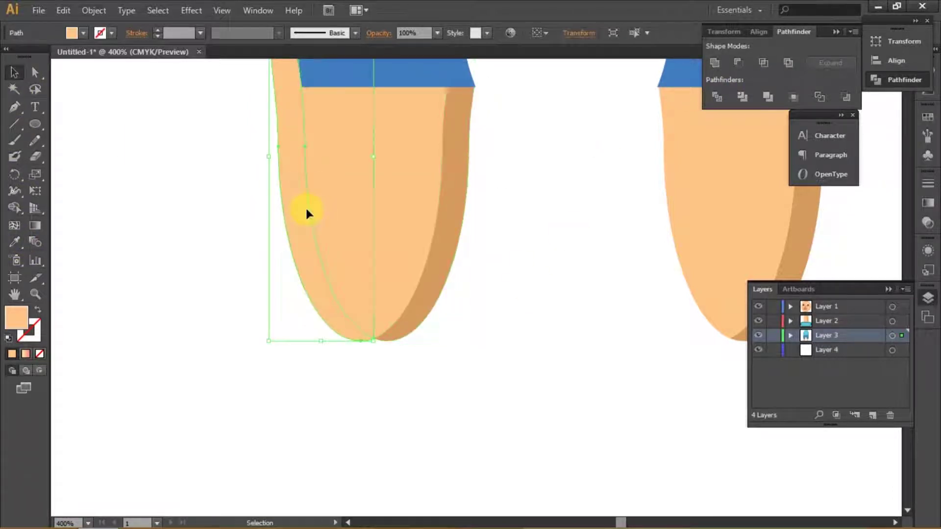
# Check the leftover leg piece, then zoom out to view the whole character.
pyautogui.click(628, 251)
pyautogui.click(304, 190)
pyautogui.click(510, 228)
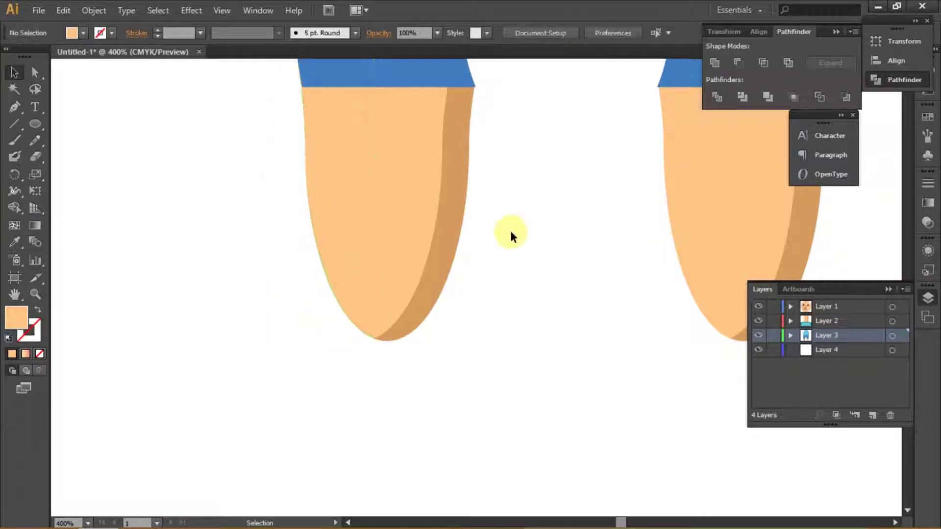
pyautogui.hotkey('ctrl', '-')
pyautogui.hotkey('ctrl', '-')
pyautogui.hotkey('ctrl', '-')
pyautogui.hotkey('ctrl', '-')
pyautogui.hotkey('ctrl', '-')
pyautogui.scroll(2, 408, 173)
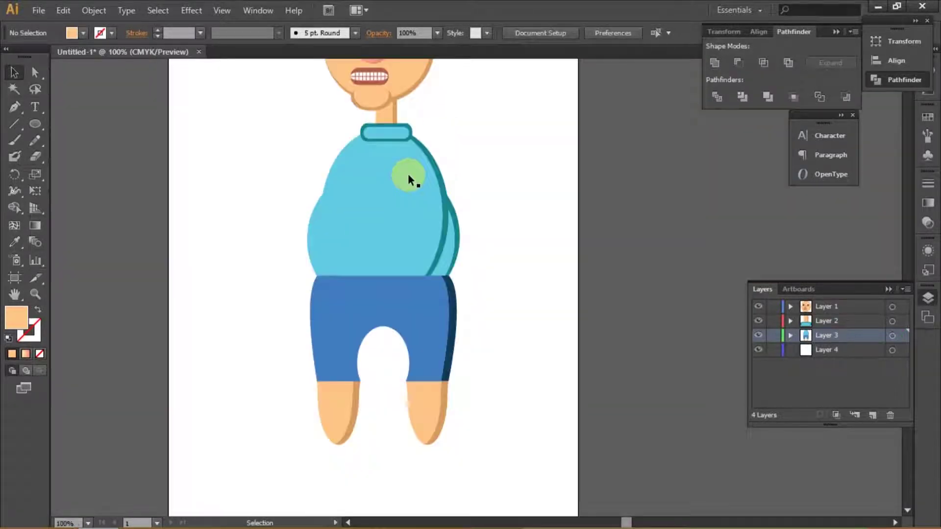
pyautogui.click(419, 194)
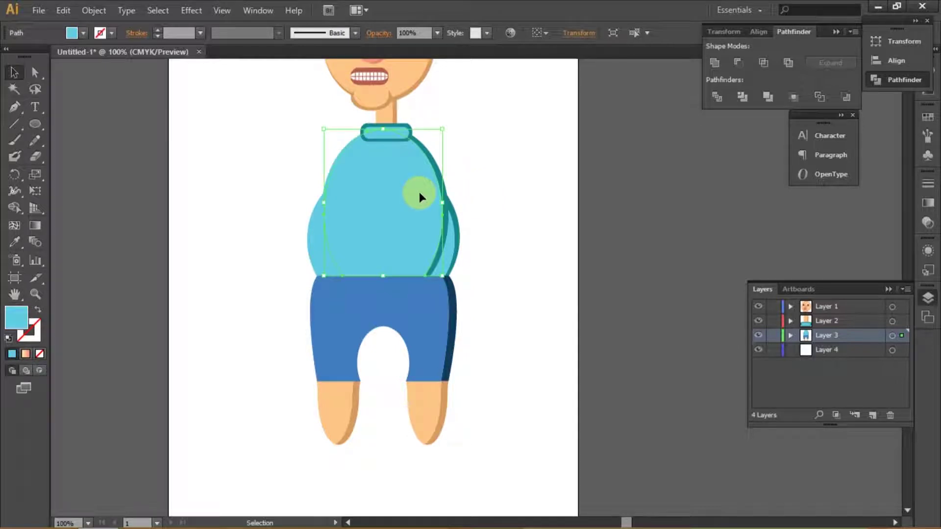
pyautogui.click(845, 320)
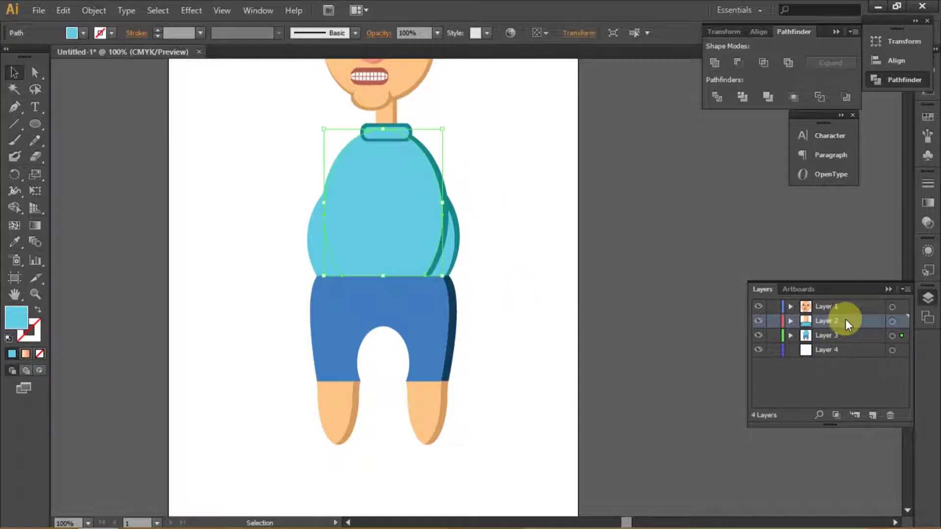
pyautogui.click(872, 415)
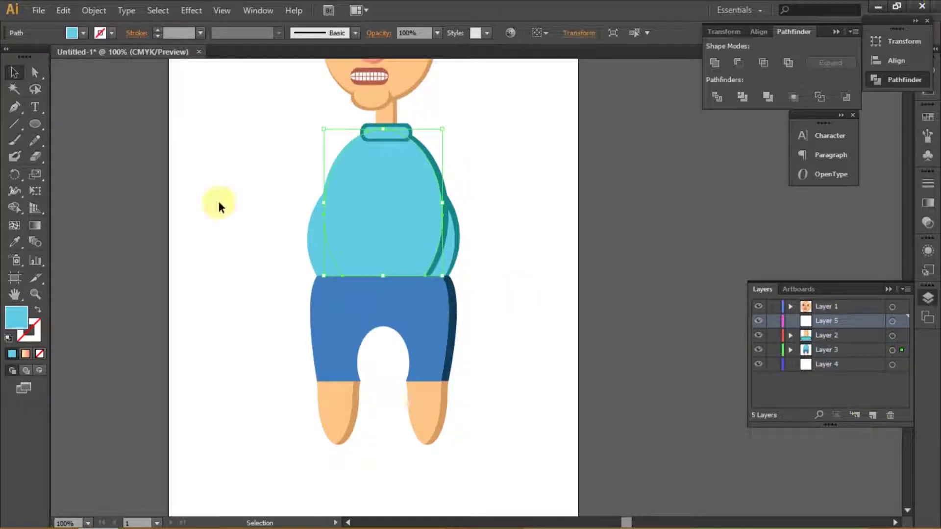
pyautogui.click(758, 349)
pyautogui.click(758, 349)
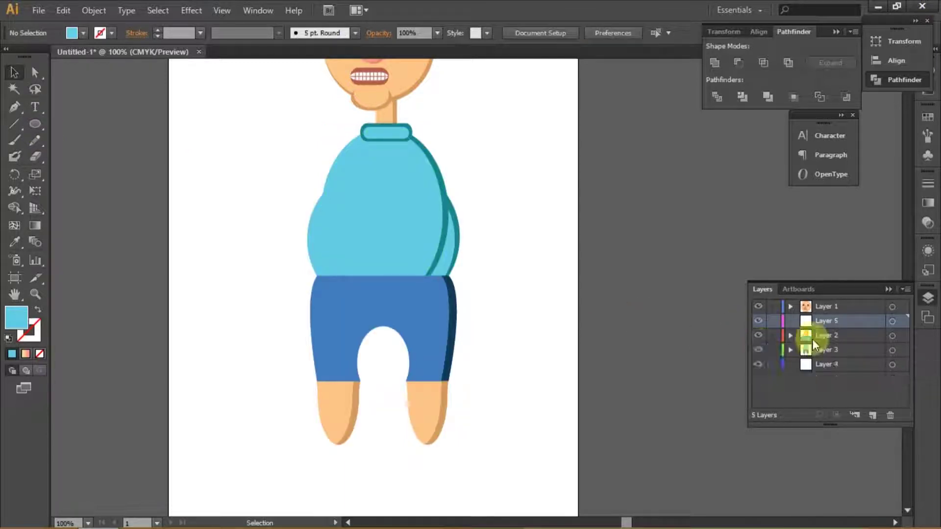
pyautogui.click(758, 350)
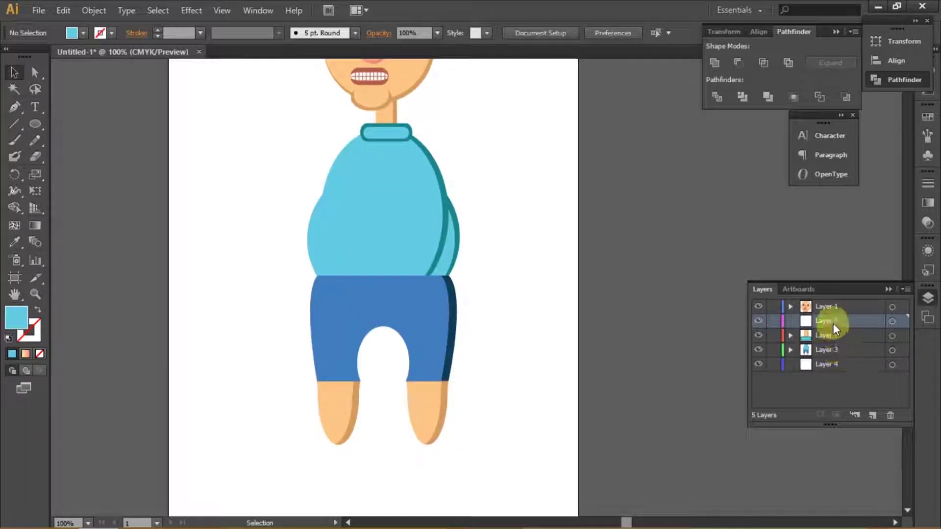
pyautogui.click(888, 412)
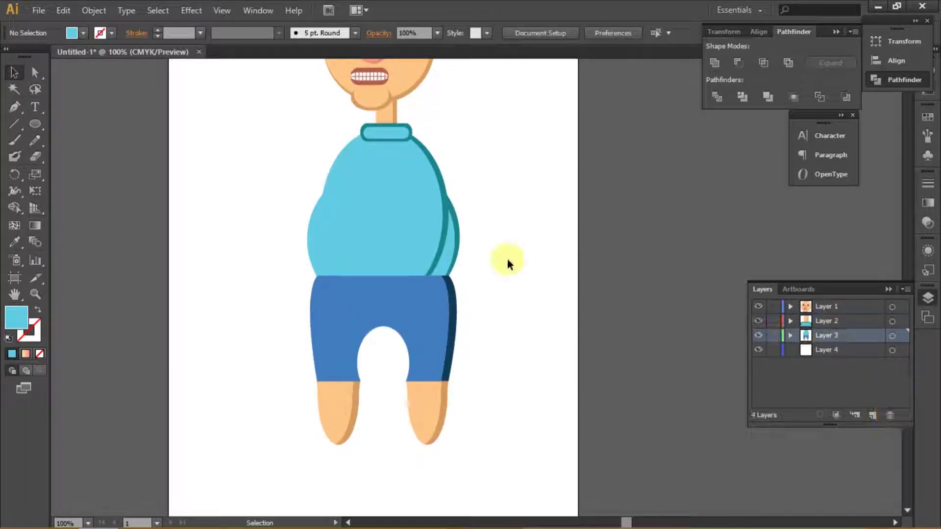
pyautogui.click(40, 128)
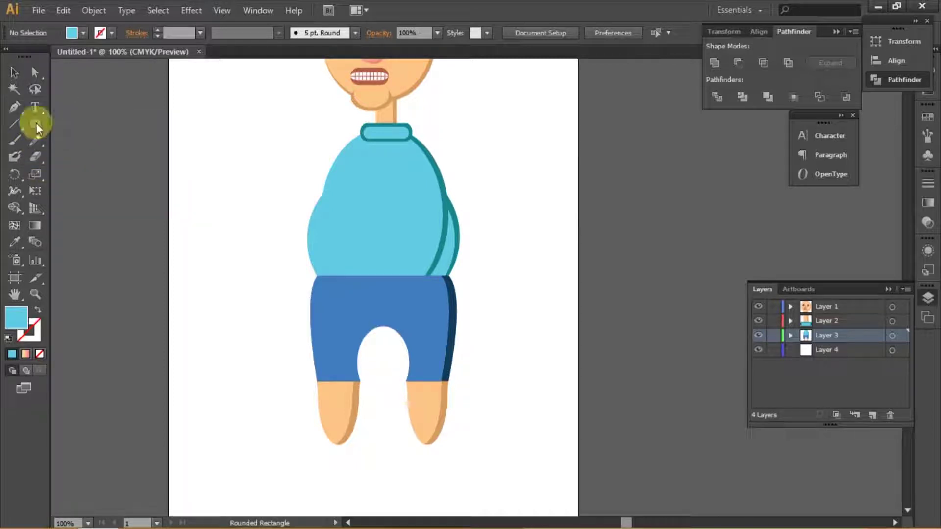
# Draw a thin bar across the sweater's shoulders and fill it with the edge's dark teal.
pyautogui.click(98, 123)
pyautogui.moveTo(441, 165); pyautogui.dragTo(440, 161)
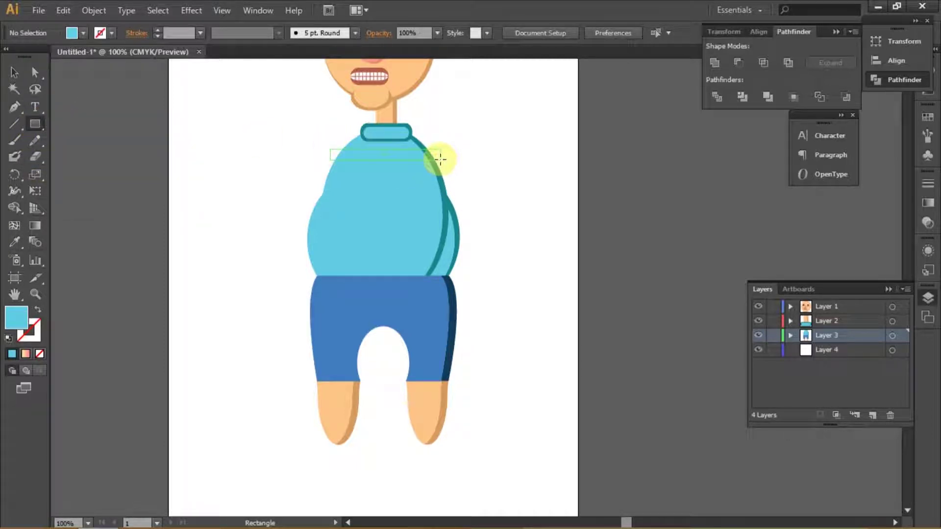
pyautogui.press('v')
pyautogui.press('i')
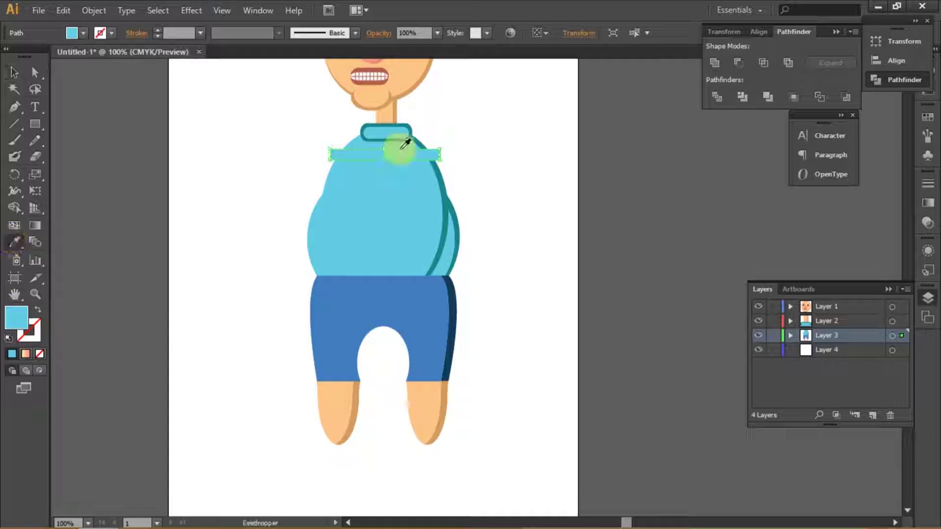
pyautogui.click(444, 188)
pyautogui.press('v')
pyautogui.click(102, 75)
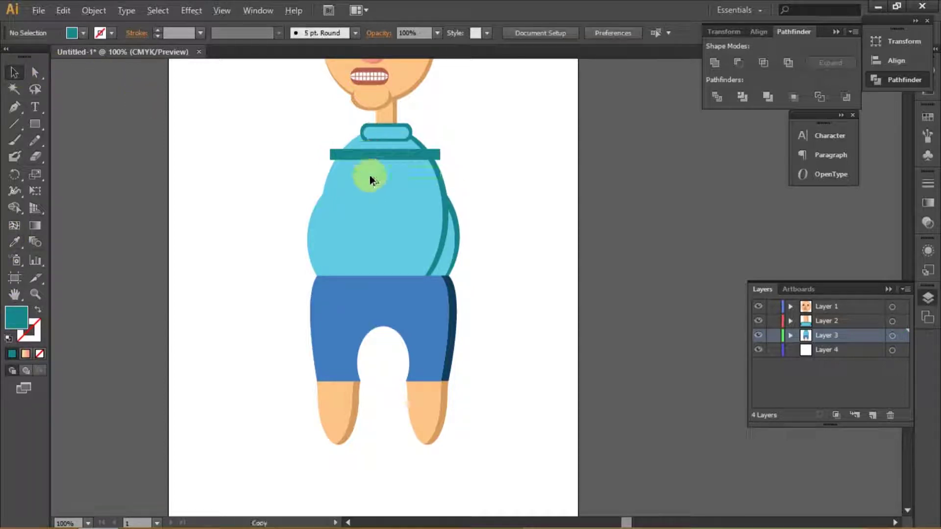
# Copy the bar lower, widen it across the sweater, and add another wide copy below.
pyautogui.moveTo(368, 158); pyautogui.dragTo(369, 180)
pyautogui.moveTo(439, 183); pyautogui.dragTo(490, 184)
pyautogui.moveTo(334, 191); pyautogui.dragTo(304, 189)
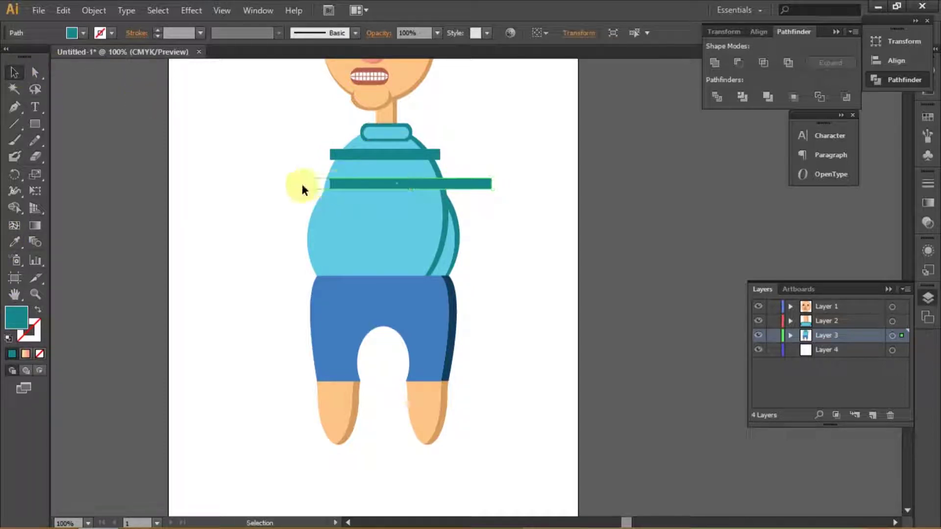
pyautogui.moveTo(412, 186); pyautogui.dragTo(412, 221)
pyautogui.hotkey('ctrl', 'z')
pyautogui.hotkey('ctrl', 'z')
pyautogui.moveTo(411, 190); pyautogui.dragTo(404, 277)
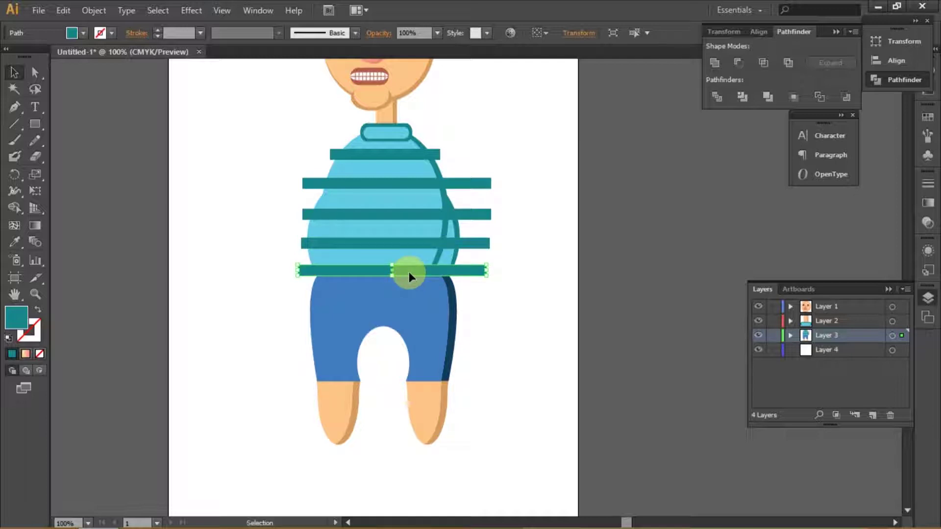
# Delete the extra bottom bar and nudge the lowest and middle bars down.
pyautogui.click(403, 273)
pyautogui.press('Delete')
pyautogui.click(407, 243)
pyautogui.hotkey('shift', 'Down')
pyautogui.click(415, 217)
pyautogui.hotkey('shift', 'Down')
pyautogui.click(416, 183)
# Nudge the upper stripe bars down so all four are evenly spaced.
pyautogui.click(414, 152)
pyautogui.hotkey('shift', 'Down')
pyautogui.click(423, 187)
pyautogui.hotkey('shift', 'Down')
pyautogui.moveTo(431, 218); pyautogui.dragTo(431, 220)
# Select all four teal stripe bars together.
pyautogui.click(382, 160)
pyautogui.keyDown('shift'); pyautogui.click(378, 190); pyautogui.keyUp('shift')
pyautogui.keyDown('shift'); pyautogui.click(394, 221); pyautogui.keyUp('shift')
pyautogui.keyDown('shift'); pyautogui.click(411, 252); pyautogui.keyUp('shift')
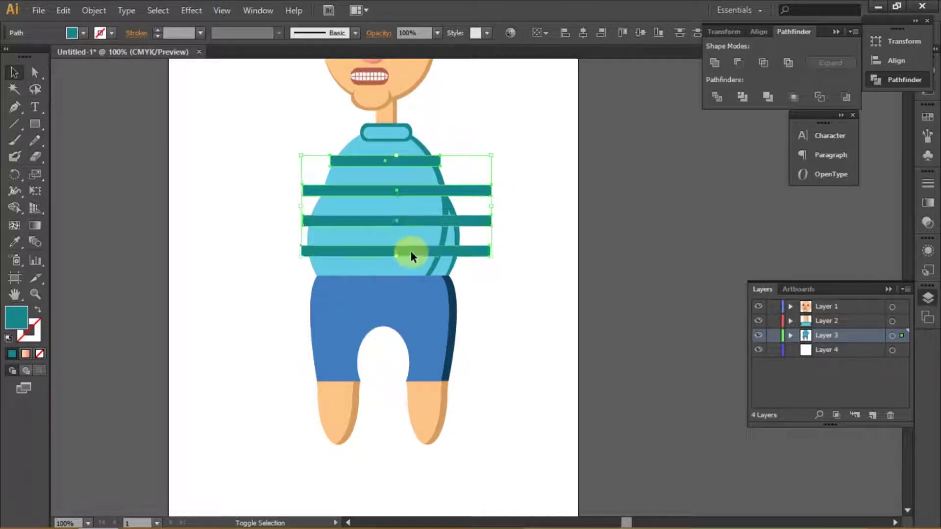
# Divide the stripe bars with the sweater body and dark teal back shape, then ungroup.
pyautogui.scroll(1, 419, 175)
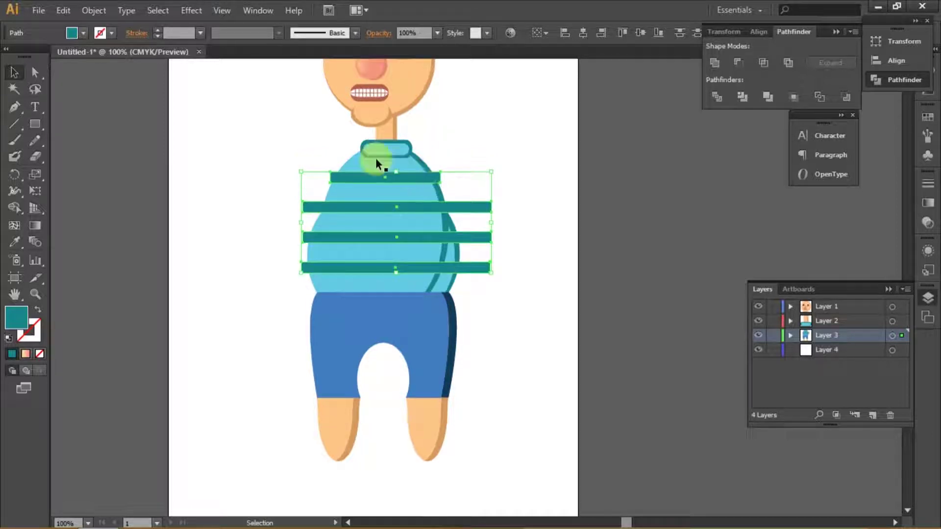
pyautogui.scroll(1, 375, 160)
pyautogui.keyDown('shift'); pyautogui.click(460, 248); pyautogui.keyUp('shift')
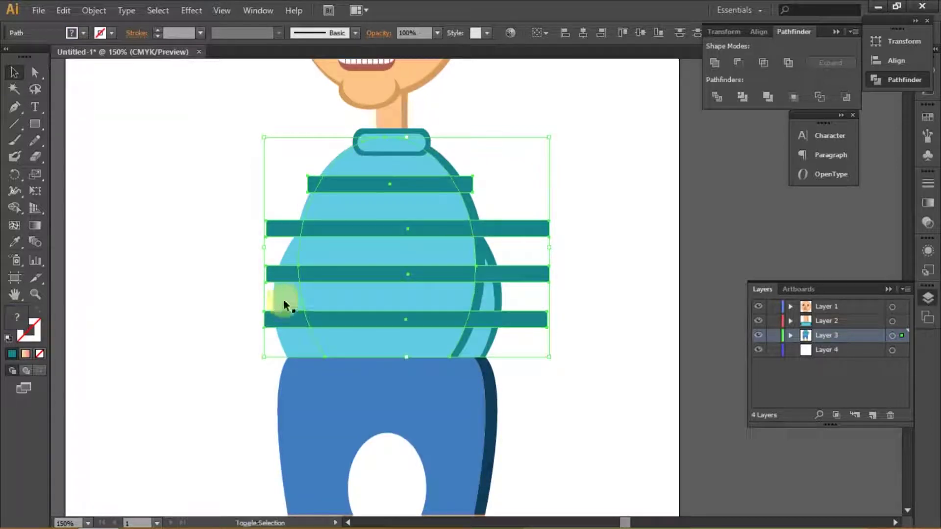
pyautogui.keyDown('shift'); pyautogui.click(495, 300); pyautogui.keyUp('shift')
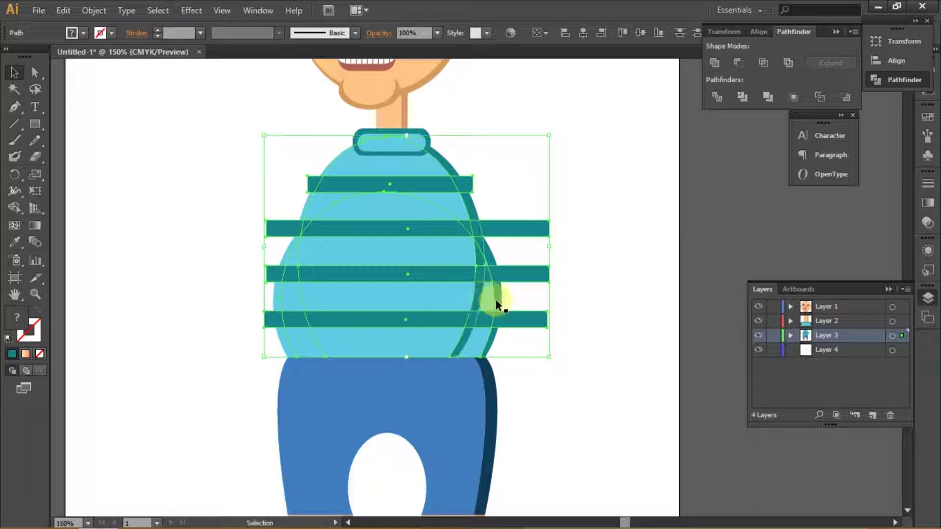
pyautogui.click(658, 195)
pyautogui.rightClick(475, 189)
pyautogui.click(510, 261)
# Undo a stray stripe deletion and ungroup the divided sweater pieces.
pyautogui.click(314, 185)
pyautogui.press('Delete')
pyautogui.hotkey('ctrl', 'z')
pyautogui.hotkey('ctrl', 'z')
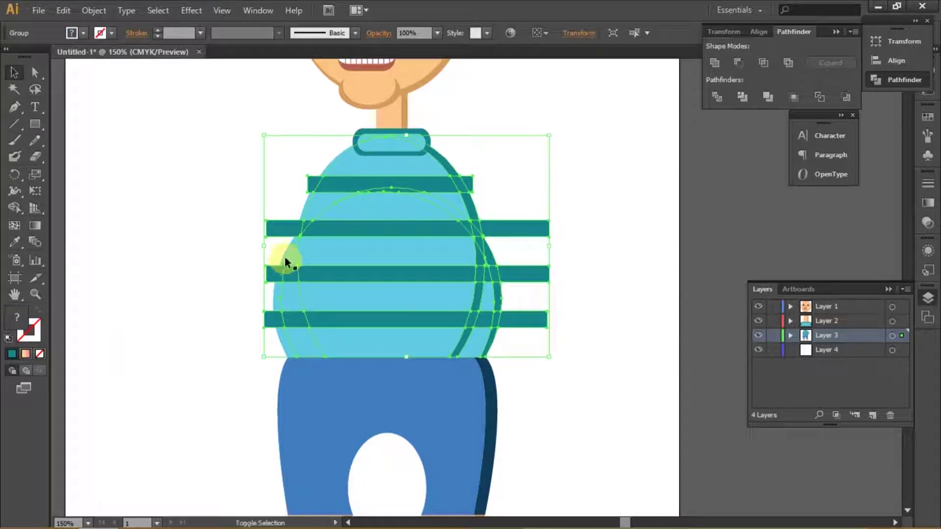
pyautogui.click(636, 168)
pyautogui.rightClick(352, 192)
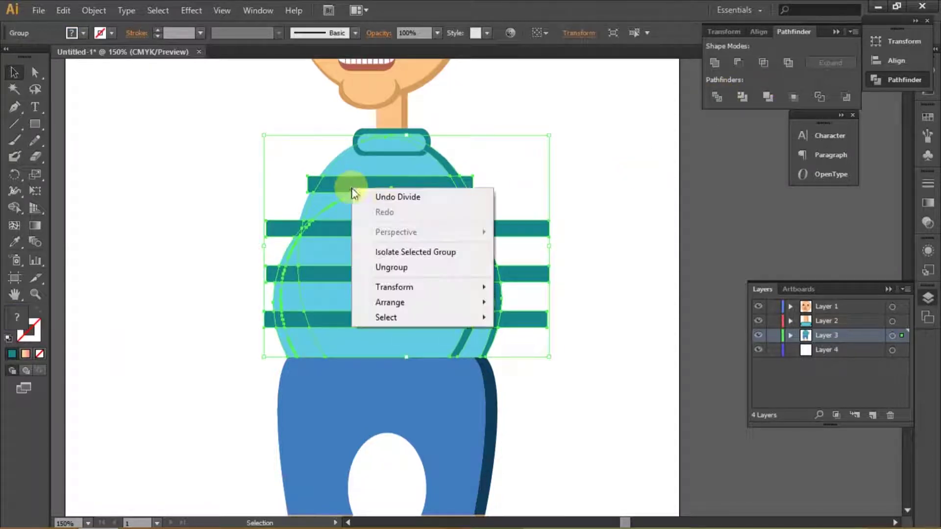
pyautogui.press('Escape')
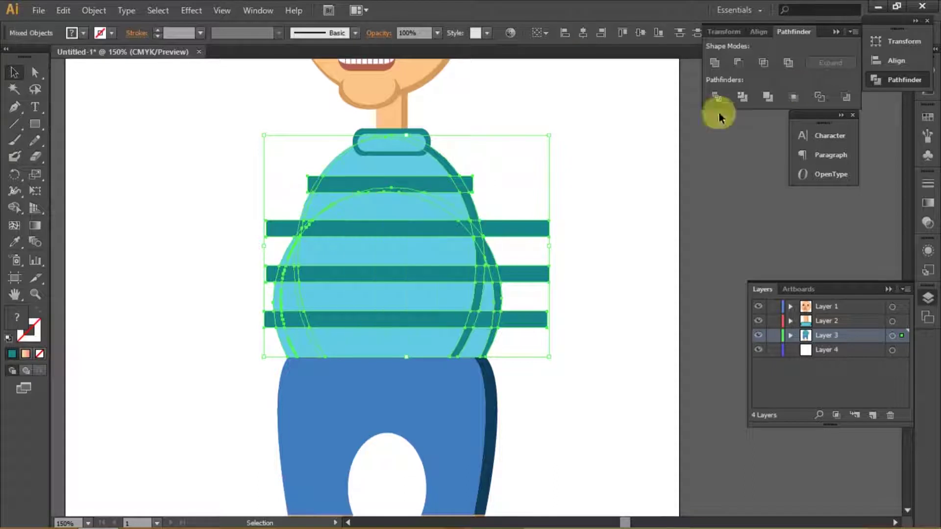
pyautogui.rightClick(517, 228)
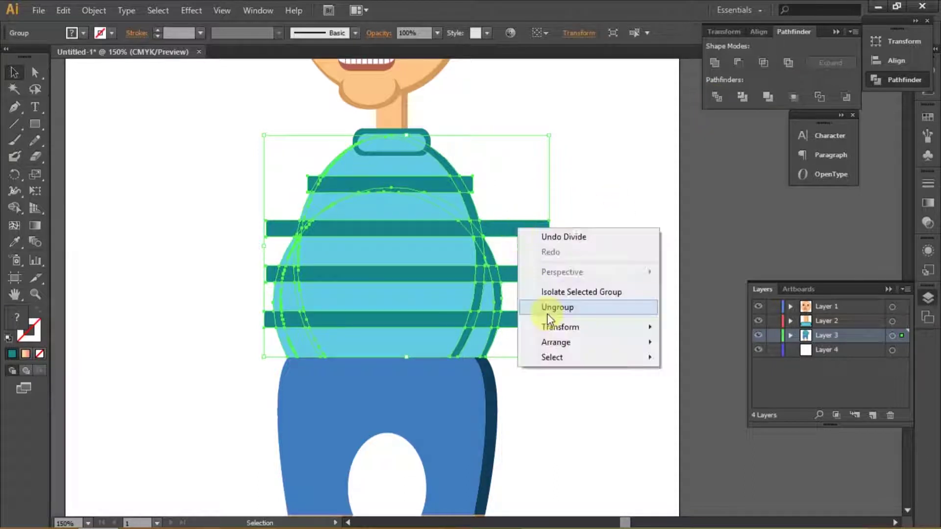
pyautogui.click(548, 308)
# Delete the stripe ends protruding beyond the sweater outline.
pyautogui.click(535, 229)
pyautogui.press('Delete')
pyautogui.click(478, 184)
pyautogui.press('Delete')
pyautogui.click(533, 321)
pyautogui.press('Delete')
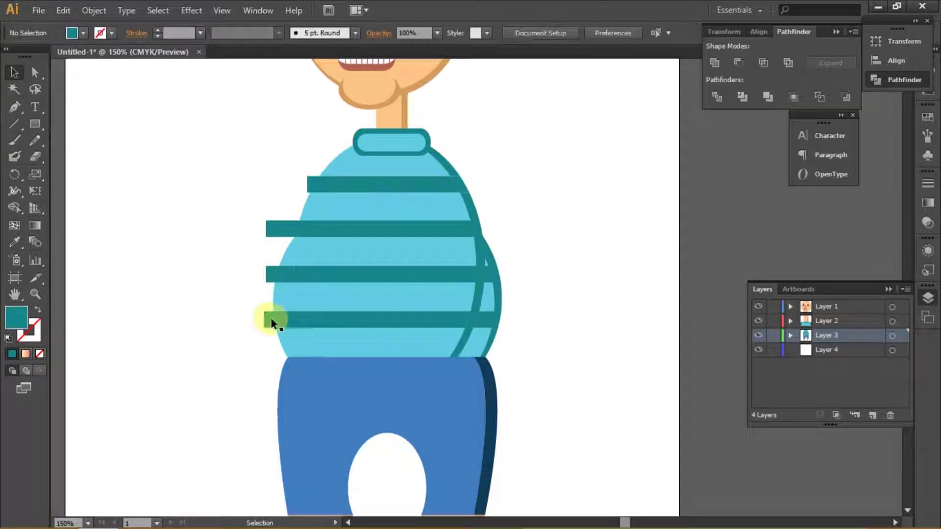
pyautogui.click(279, 228)
pyautogui.press('Delete')
pyautogui.hotkey('ctrl', '-')
pyautogui.hotkey('ctrl', '-')
pyautogui.hotkey('ctrl', '-')
# Draw a small rectangle under the right peach leg on Layer 4.
pyautogui.scroll(2, 419, 406)
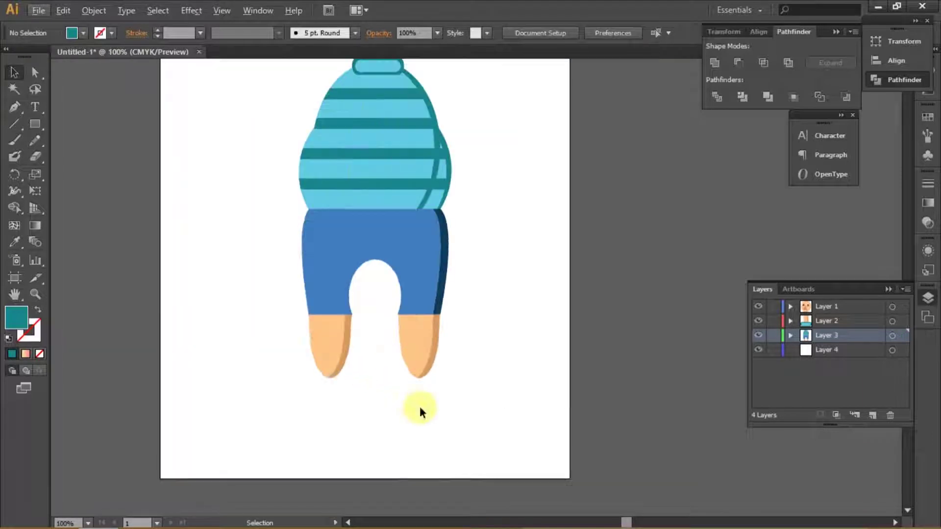
pyautogui.click(35, 124)
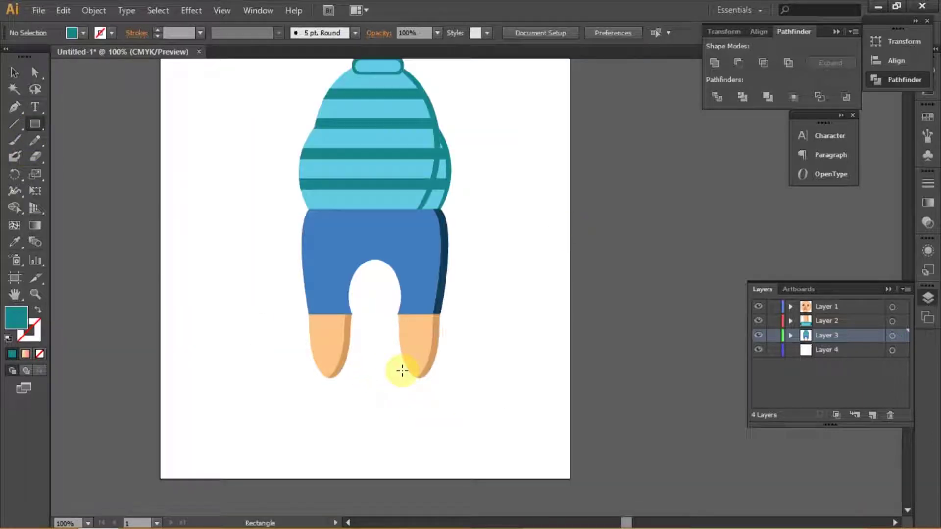
pyautogui.moveTo(409, 367); pyautogui.dragTo(430, 413)
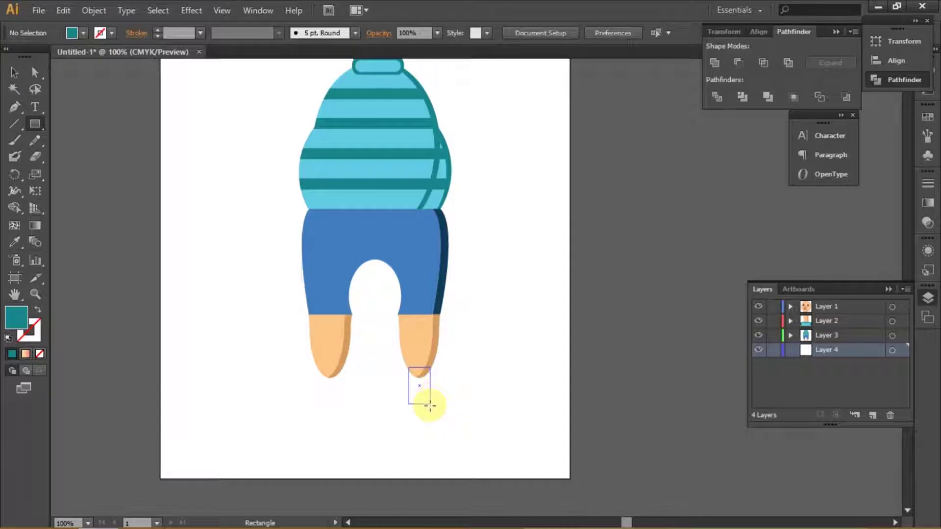
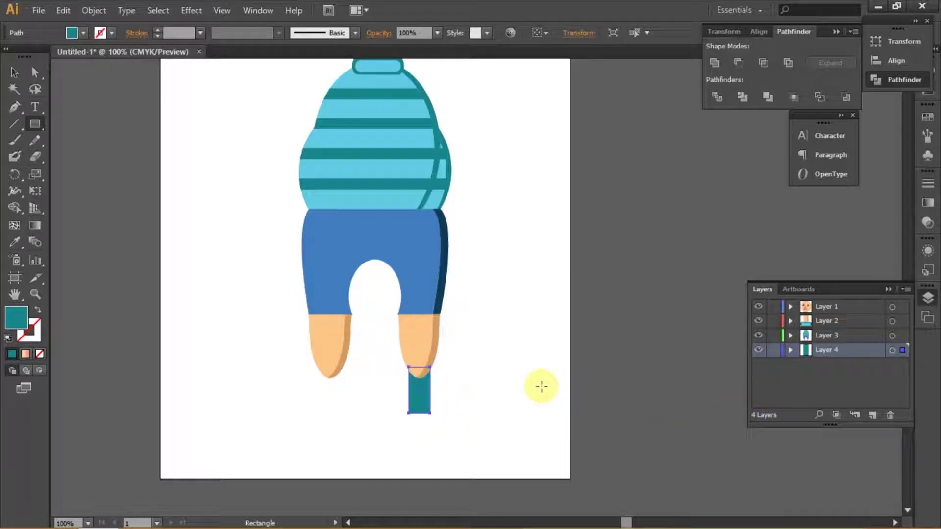
# Replace the old rectangle with a new teal sock rectangle below the right leg.
pyautogui.scroll(2, 425, 390)
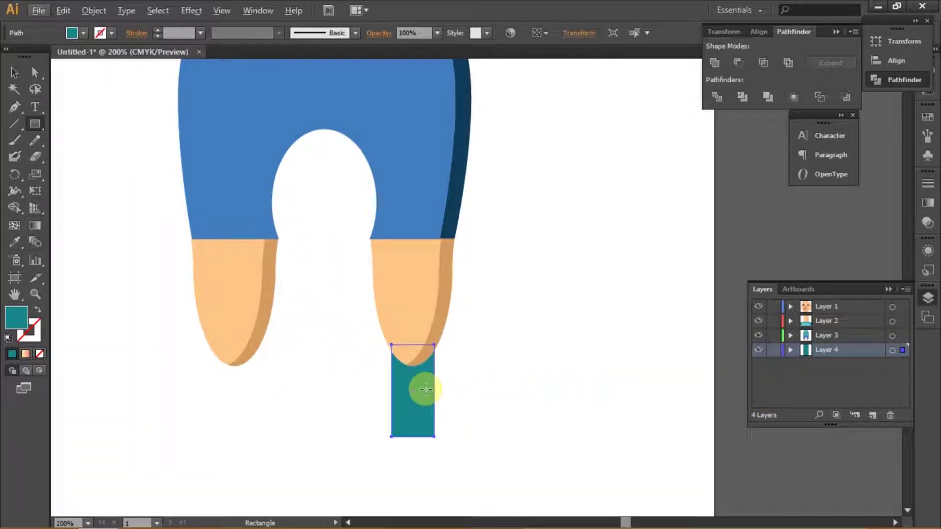
pyautogui.hotkey('ctrl', 'x')
pyautogui.moveTo(384, 336)
pyautogui.mouseDown()
pyautogui.moveTo(441, 447)
pyautogui.moveTo(426, 403)
pyautogui.moveTo(442, 385)
pyautogui.mouseUp()
pyautogui.press('v')
pyautogui.scroll(-3, 478, 364)
pyautogui.scroll(2, 480, 371)
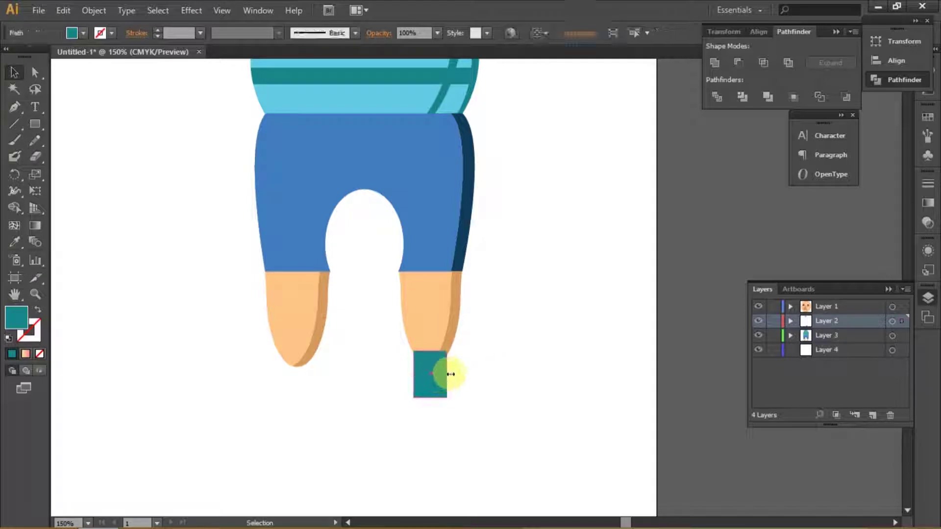
# Duplicate the teal sock rectangle to below the left leg.
pyautogui.click(450, 397)
pyautogui.scroll(-3, 448, 402)
pyautogui.scroll(3, 449, 402)
pyautogui.moveTo(439, 360)
pyautogui.mouseDown()
pyautogui.moveTo(298, 375)
pyautogui.moveTo(301, 358)
pyautogui.moveTo(323, 356)
pyautogui.mouseUp()
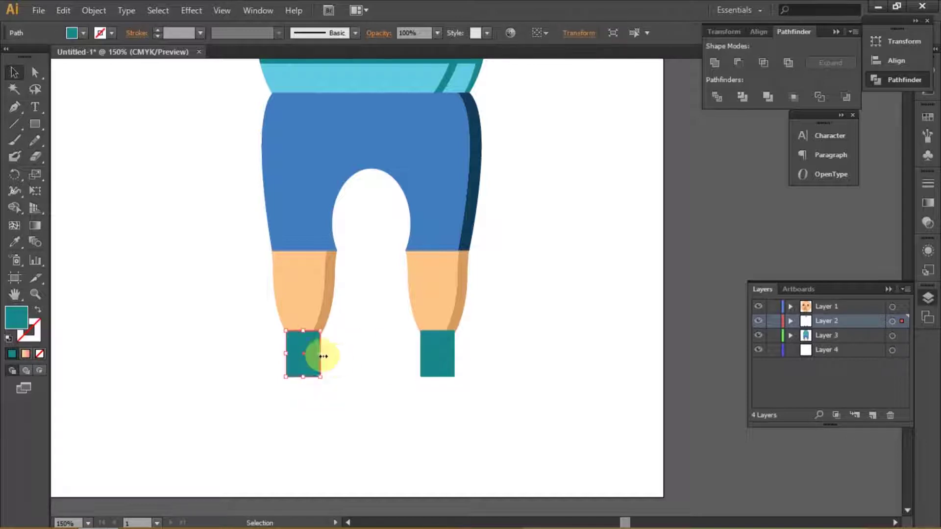
pyautogui.click(373, 393)
pyautogui.scroll(-3, 372, 392)
# Draw a circle below the left leg with a thin rectangle bar across its lower part.
pyautogui.scroll(2, 351, 407)
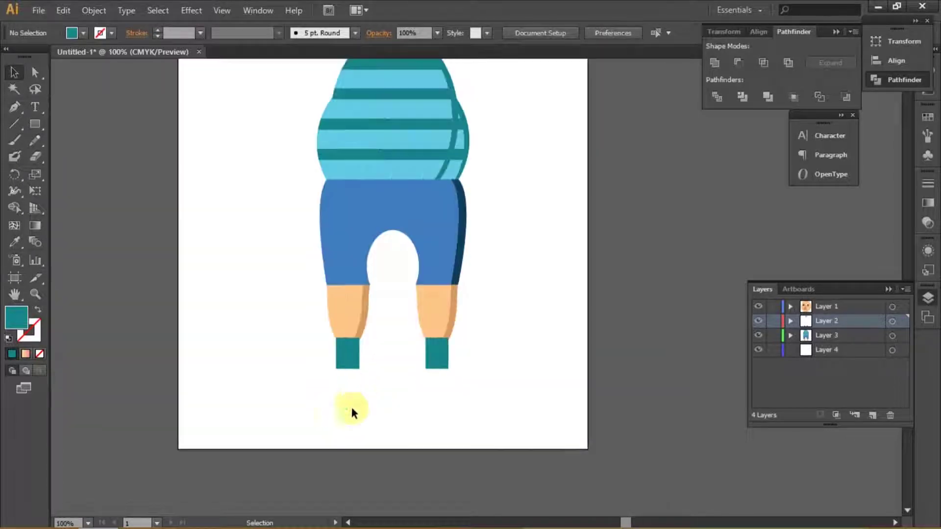
pyautogui.moveTo(35, 124); pyautogui.dragTo(63, 156)
pyautogui.moveTo(328, 414)
pyautogui.mouseDown()
pyautogui.moveTo(375, 368)
pyautogui.moveTo(352, 382)
pyautogui.mouseUp()
pyautogui.press('v')
pyautogui.press('m')
pyautogui.moveTo(309, 415); pyautogui.dragTo(389, 385)
pyautogui.press('v')
pyautogui.moveTo(343, 421); pyautogui.dragTo(350, 396)
# Split the circle and bar into pieces, ungroup them and delete the unwanted lower pieces.
pyautogui.keyDown('shift'); pyautogui.click(338, 393); pyautogui.keyUp('shift')
pyautogui.rightClick(337, 396)
pyautogui.click(378, 284)
pyautogui.click(377, 392)
pyautogui.press('Delete')
# Fill the shoe's bottom strip light grey and the foot circle near-white.
pyautogui.click(345, 390)
pyautogui.doubleClick(16, 317)
pyautogui.click(625, 99)
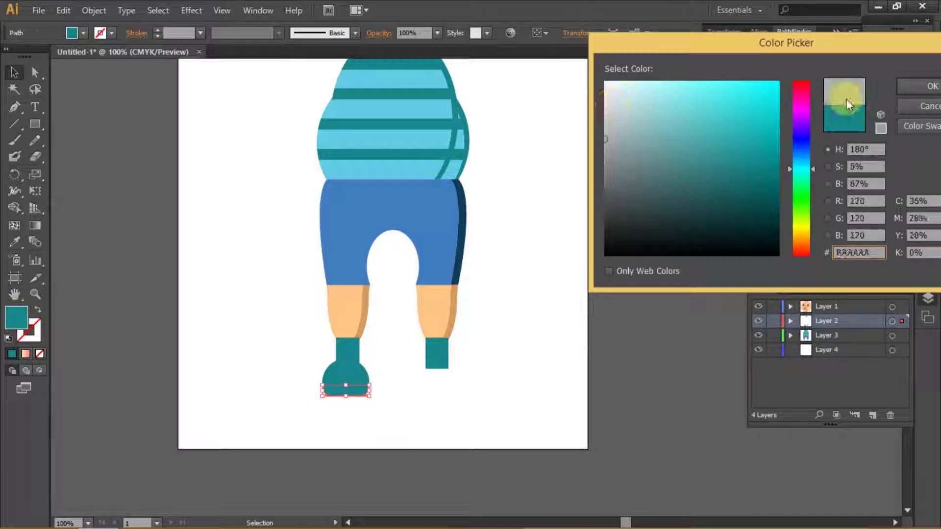
pyautogui.press('Return')
pyautogui.click(356, 377)
pyautogui.doubleClick(17, 317)
pyautogui.click(596, 91)
pyautogui.press('Return')
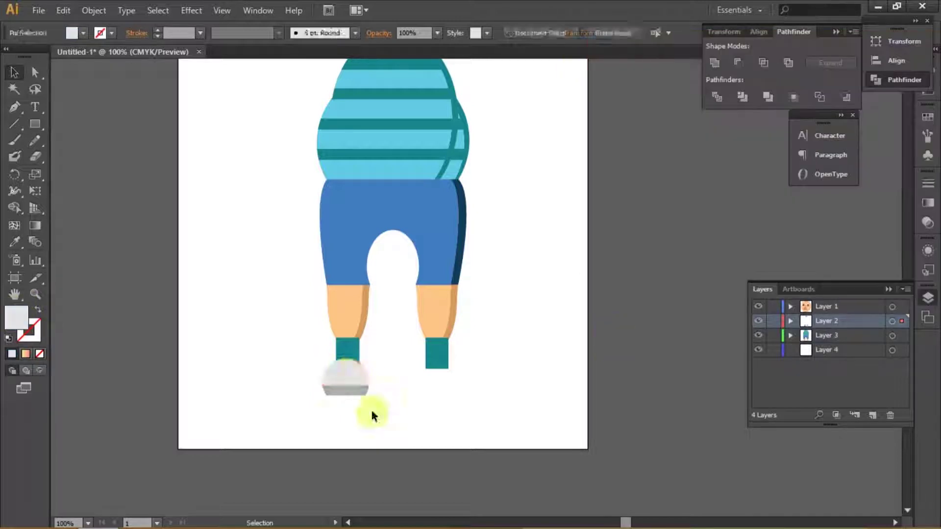
pyautogui.click(374, 376)
# Divide the shoe shapes, ungroup them and give the right-hand piece a darker grey.
pyautogui.scroll(1, 375, 376)
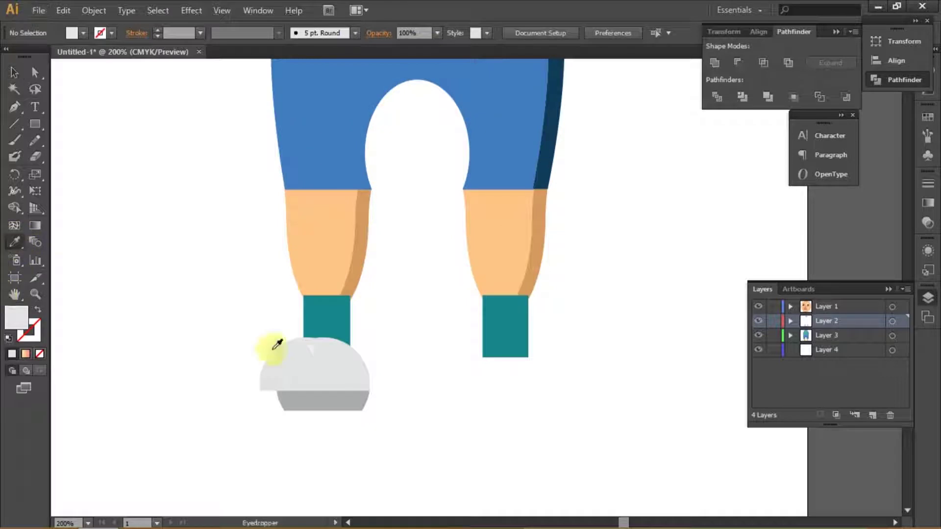
pyautogui.click(358, 373)
pyautogui.click(717, 96)
pyautogui.click(235, 372)
pyautogui.rightClick(266, 377)
pyautogui.click(312, 456)
pyautogui.click(269, 364)
pyautogui.click(333, 363)
pyautogui.click(14, 241)
pyautogui.click(309, 423)
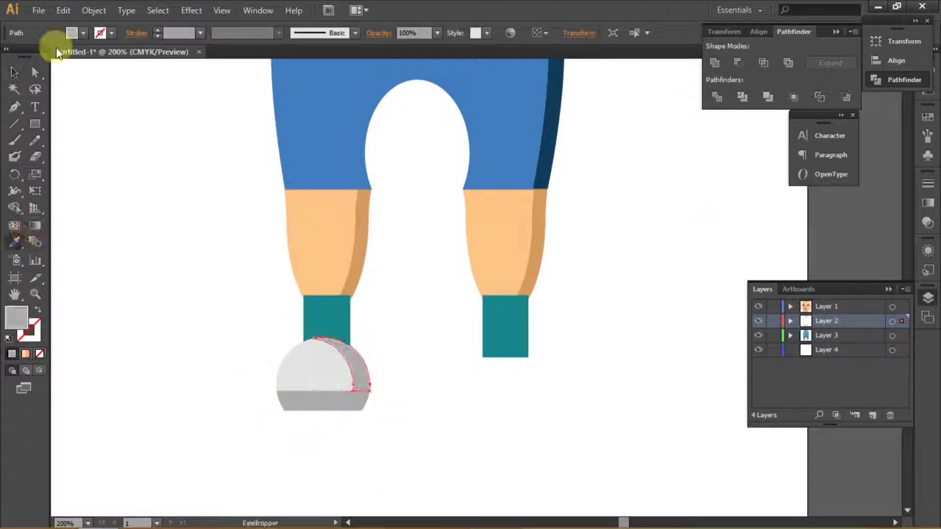
pyautogui.click(14, 72)
# Copy the bottom strip shifted right, split the overlap and delete the left piece.
pyautogui.click(351, 412)
pyautogui.scroll(3, 351, 413)
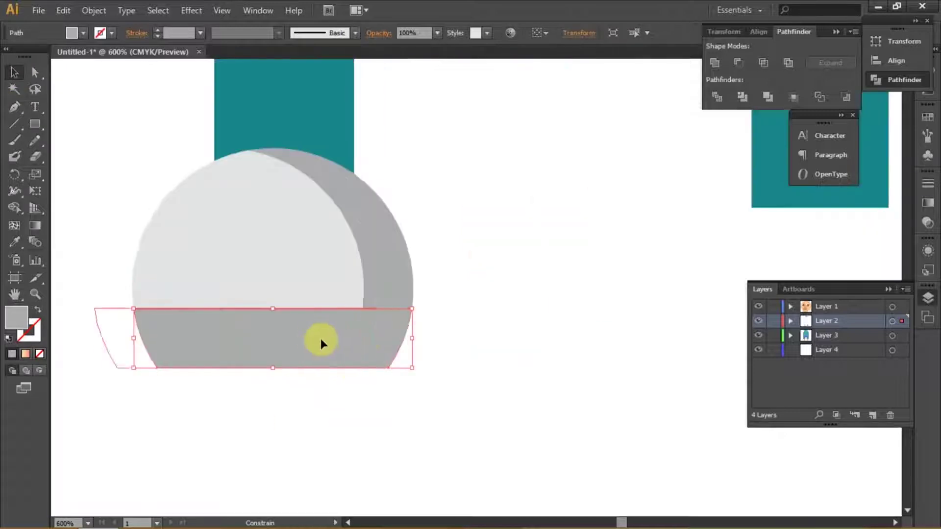
pyautogui.moveTo(363, 343); pyautogui.dragTo(411, 343)
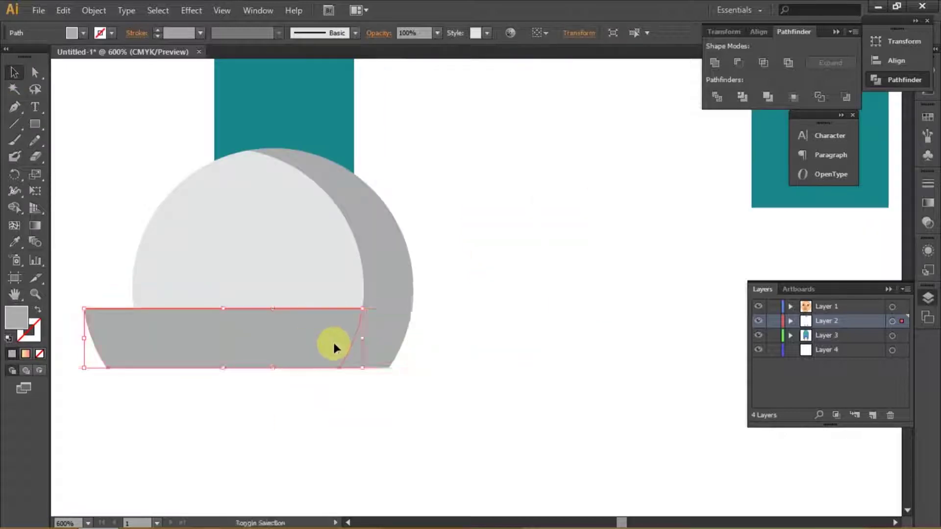
pyautogui.hotkey('ctrl', 'g')
pyautogui.rightClick(324, 348)
pyautogui.click(414, 426)
pyautogui.click(110, 337)
pyautogui.press('Delete')
pyautogui.click(368, 340)
# Fill the remaining sole strip with a darker grey.
pyautogui.press('i')
pyautogui.doubleClick(17, 318)
pyautogui.click(603, 154)
pyautogui.press('Return')
pyautogui.press('v')
pyautogui.click(442, 359)
# Group all the shoe pieces and reflect the shoe horizontally.
pyautogui.hotkey('ctrl', '-')
pyautogui.hotkey('ctrl', 'g')
pyautogui.rightClick(398, 289)
pyautogui.moveTo(434, 403)
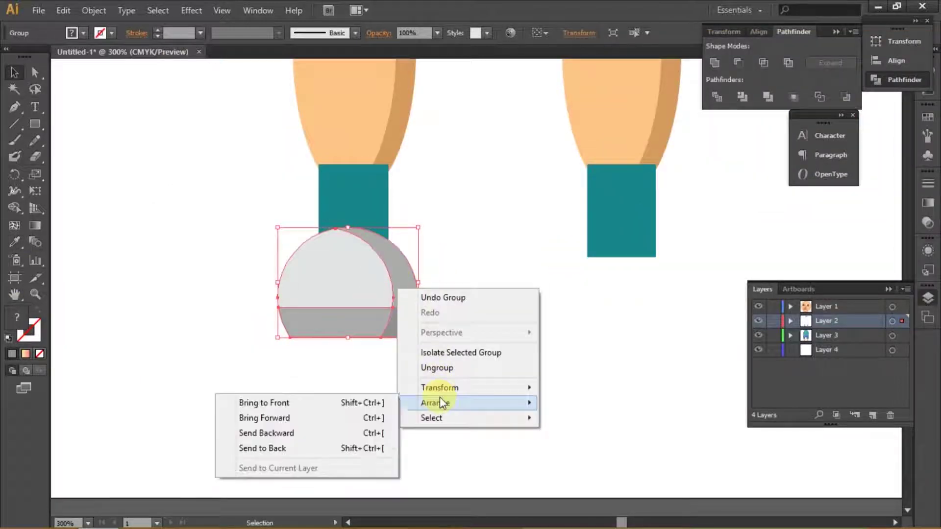
pyautogui.click(242, 438)
pyautogui.click(794, 315)
# Place a copy of the shoe onto the right foot.
pyautogui.moveTo(365, 308); pyautogui.dragTo(621, 308)
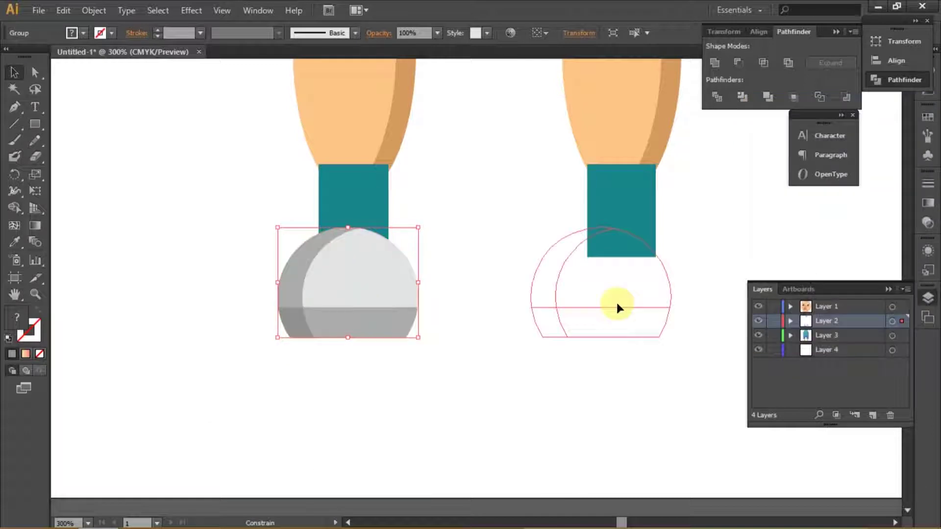
pyautogui.hotkey('ctrl', '0')
pyautogui.hotkey('ctrl', 'z')
pyautogui.moveTo(425, 352); pyautogui.dragTo(487, 356)
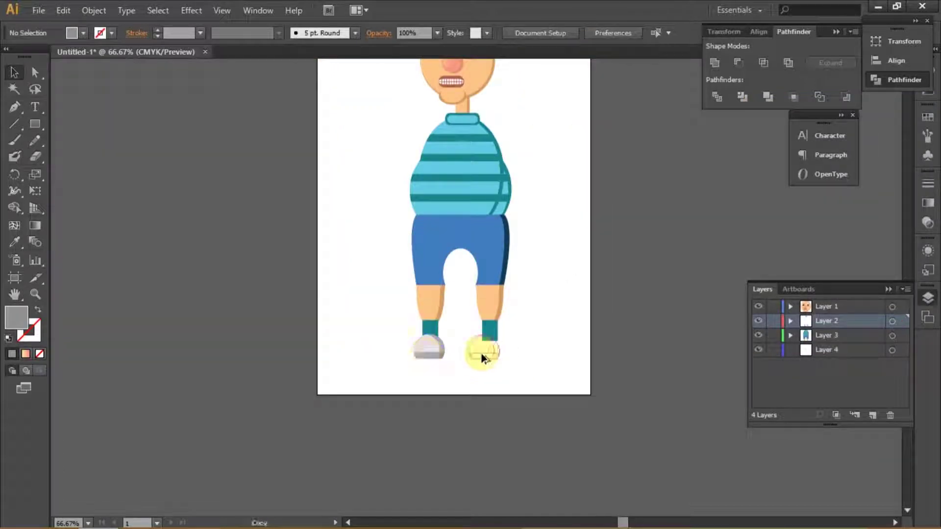
pyautogui.scroll(3, 487, 357)
# Select the collar and create a new layer for the arm.
pyautogui.hotkey('ctrl', 'shift', 'a')
pyautogui.scroll(-4, 455, 348)
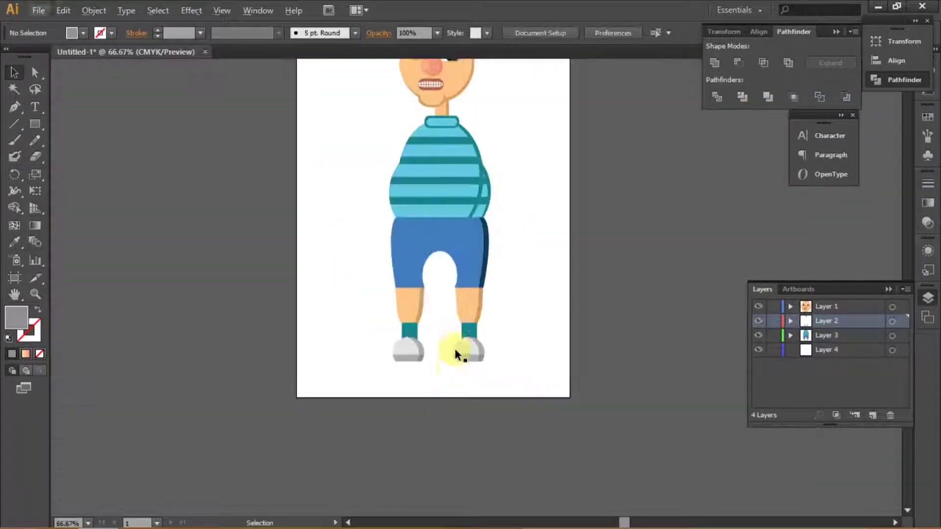
pyautogui.scroll(3, 437, 265)
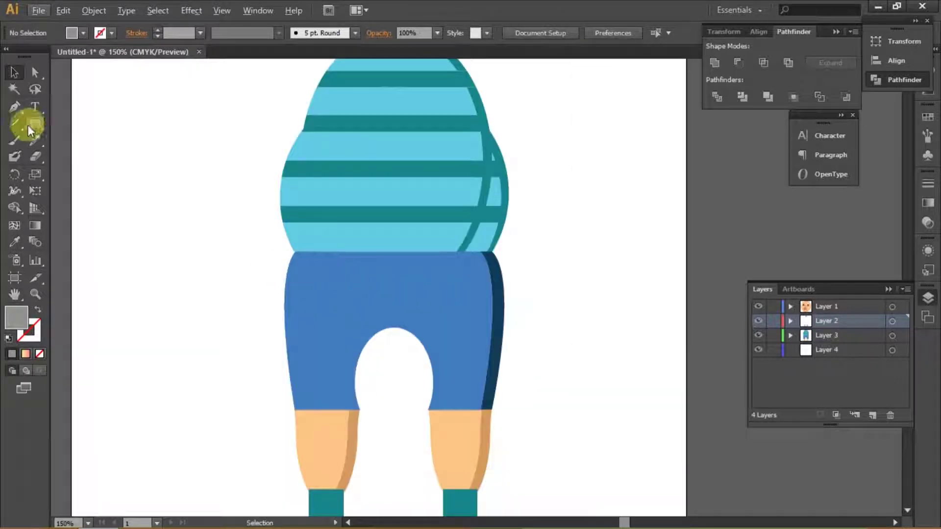
pyautogui.scroll(-1, 353, 241)
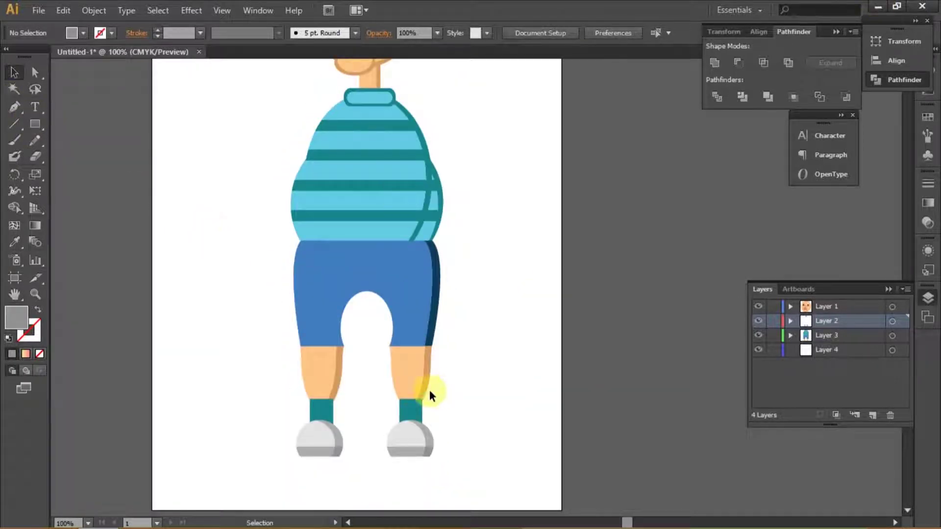
pyautogui.scroll(-1, 420, 385)
pyautogui.scroll(3, 412, 420)
pyautogui.scroll(-3, 391, 168)
pyautogui.scroll(2, 390, 168)
pyautogui.click(442, 214)
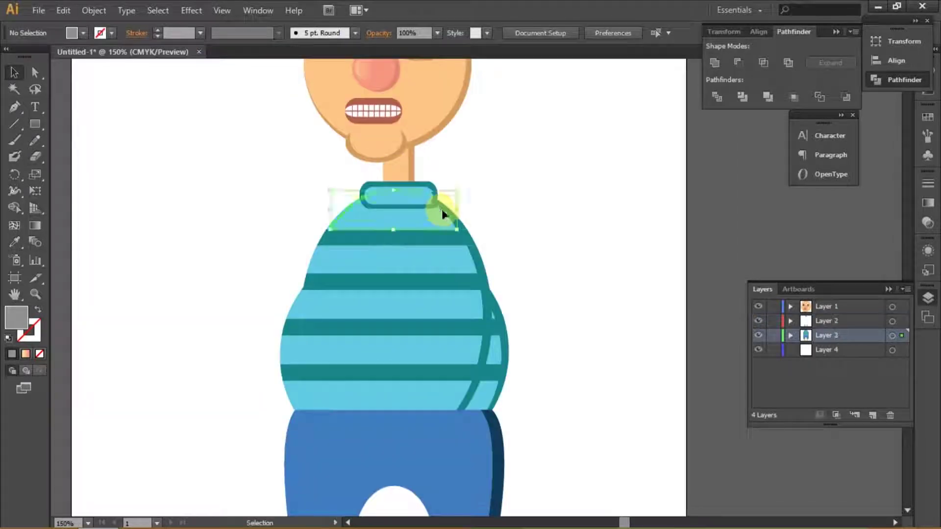
pyautogui.scroll(2, 443, 214)
pyautogui.click(429, 229)
pyautogui.click(827, 321)
# Draw a large teal ellipse, squash it flat and move it onto the collar.
pyautogui.hotkey('ctrl', 'l')
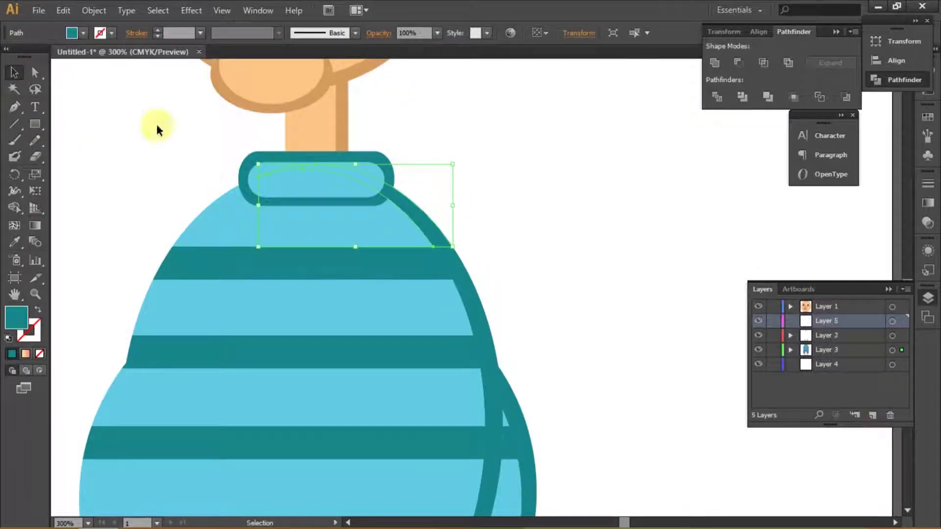
pyautogui.moveTo(35, 124); pyautogui.dragTo(76, 149)
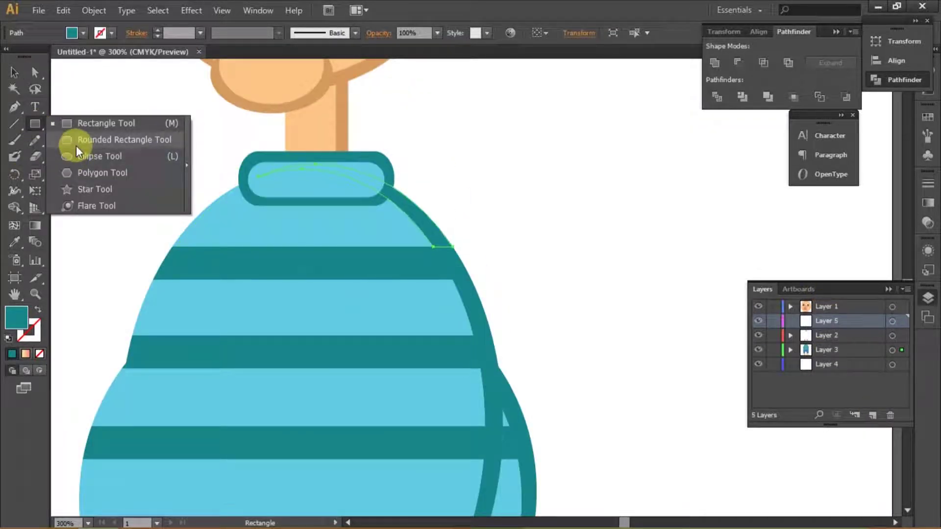
pyautogui.moveTo(76, 146); pyautogui.dragTo(80, 154)
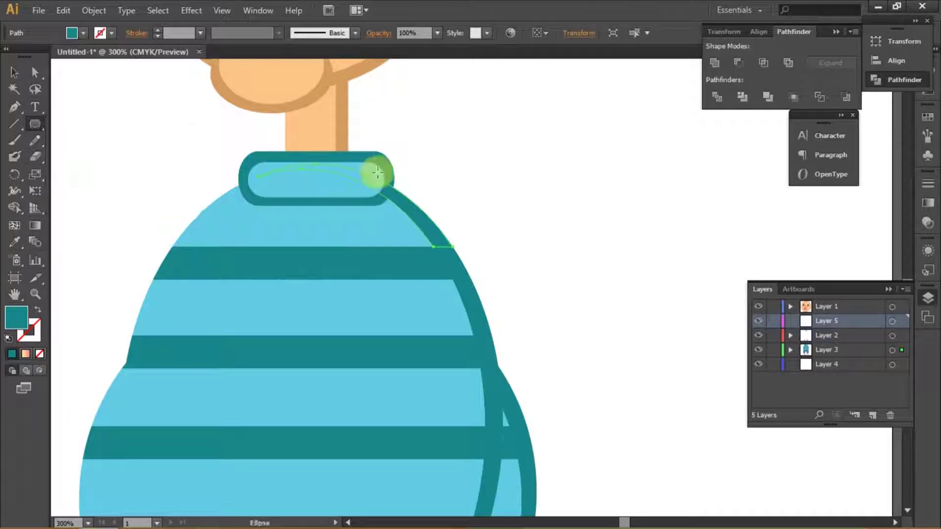
pyautogui.moveTo(392, 184); pyautogui.dragTo(705, 450)
pyautogui.click(14, 72)
pyautogui.moveTo(548, 185); pyautogui.dragTo(552, 407)
pyautogui.moveTo(705, 400)
pyautogui.mouseDown()
pyautogui.moveTo(643, 154)
pyautogui.moveTo(622, 370)
pyautogui.mouseUp()
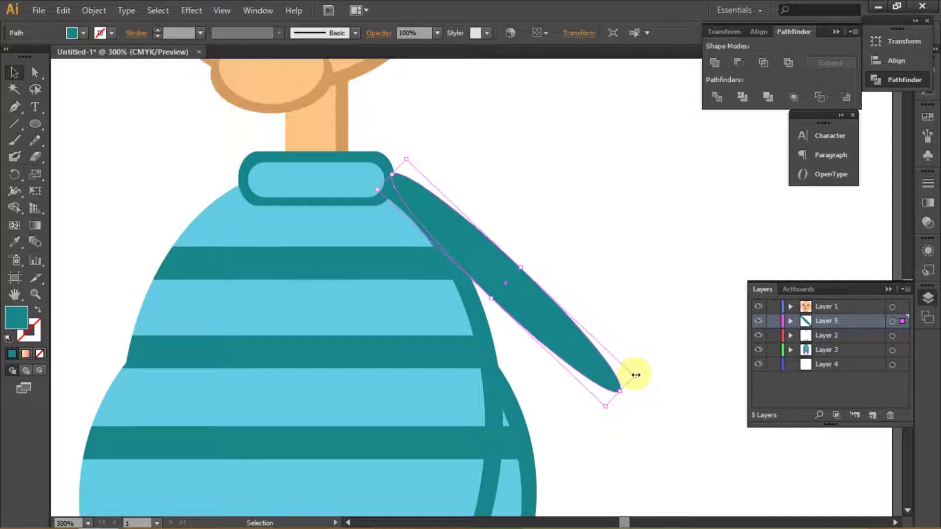
# Rotate the ellipse, swing it outward from the body and stretch it into a long arm.
pyautogui.hotkey('ctrl', '-')
pyautogui.hotkey('ctrl', '-')
pyautogui.moveTo(585, 343)
pyautogui.mouseDown()
pyautogui.moveTo(552, 384)
pyautogui.moveTo(547, 375)
pyautogui.mouseUp()
pyautogui.click(531, 358)
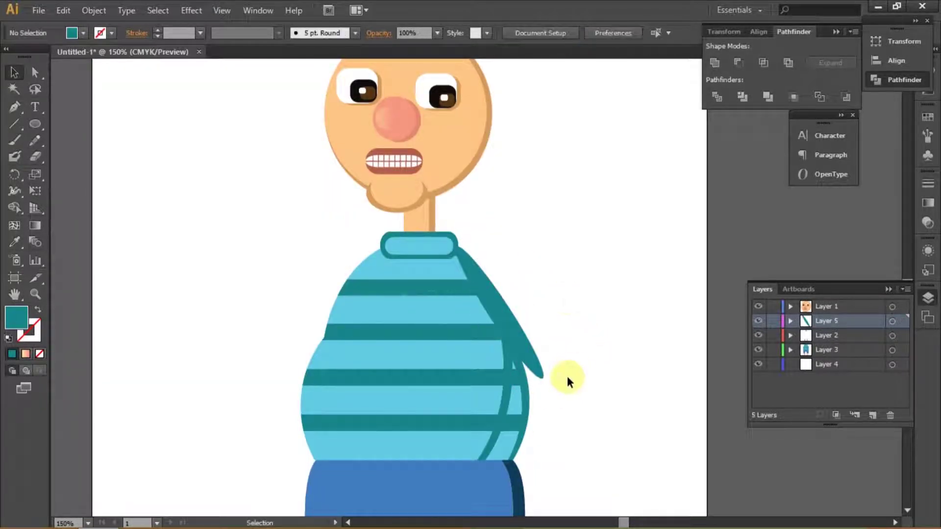
pyautogui.click(503, 306)
pyautogui.moveTo(551, 361)
pyautogui.mouseDown()
pyautogui.moveTo(569, 358)
pyautogui.moveTo(510, 311)
pyautogui.mouseUp()
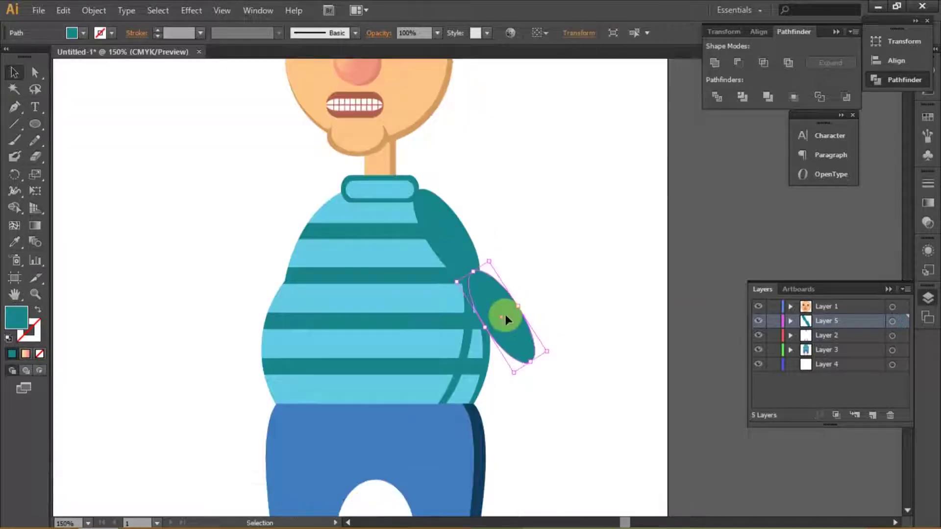
pyautogui.moveTo(505, 314); pyautogui.dragTo(539, 374)
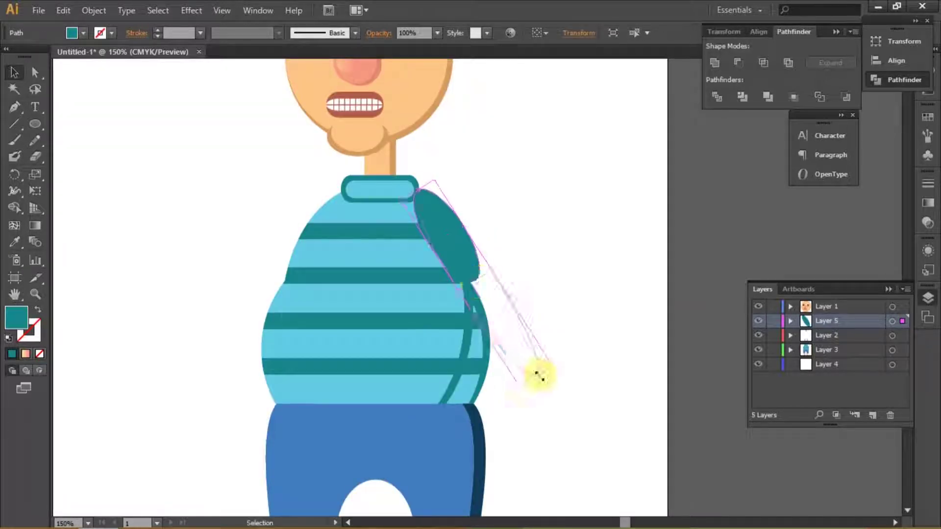
pyautogui.click(495, 293)
# Move the shoulder circle along the arm and give the arm the face's skin colour.
pyautogui.moveTo(479, 294)
pyautogui.mouseDown()
pyautogui.moveTo(486, 280)
pyautogui.moveTo(477, 271)
pyautogui.mouseUp()
pyautogui.click(314, 113)
pyautogui.click(17, 73)
pyautogui.click(514, 333)
pyautogui.click(14, 242)
pyautogui.click(314, 112)
pyautogui.click(619, 229)
pyautogui.click(495, 270)
pyautogui.click(529, 304)
pyautogui.click(472, 283)
pyautogui.click(504, 319)
# Divide the arm where its overlapping shapes meet.
pyautogui.hotkey('ctrl', '+')
pyautogui.click(499, 264)
pyautogui.hotkey('ctrl', '+')
pyautogui.hotkey('ctrl', '+')
pyautogui.click(529, 362)
pyautogui.hotkey('ctrl', '-')
pyautogui.hotkey('ctrl', '-')
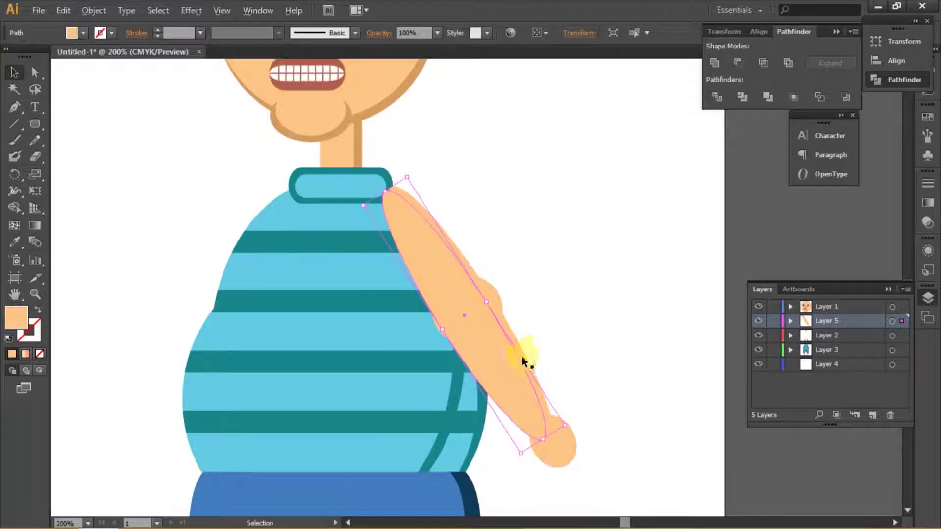
pyautogui.click(718, 95)
pyautogui.hotkey('ctrl', '+')
pyautogui.hotkey('ctrl', '+')
pyautogui.rightClick(425, 370)
pyautogui.press('Escape')
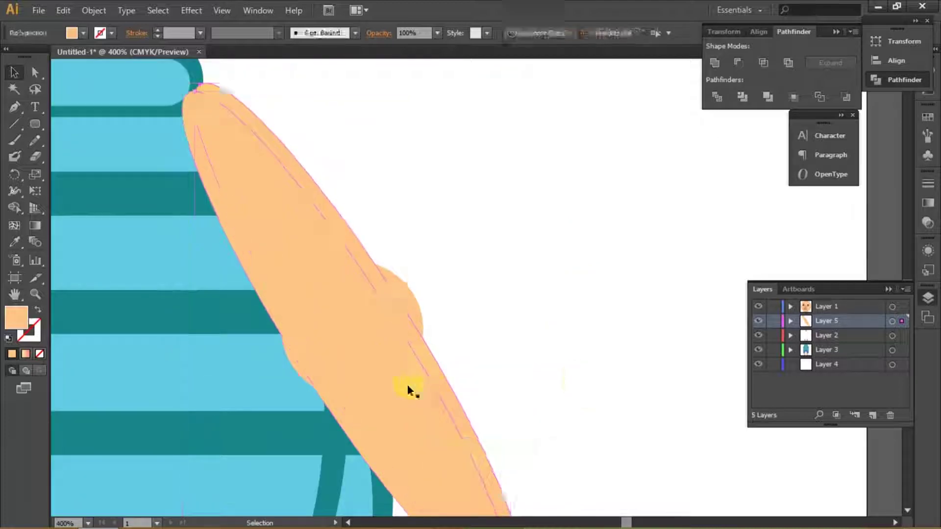
pyautogui.click(521, 300)
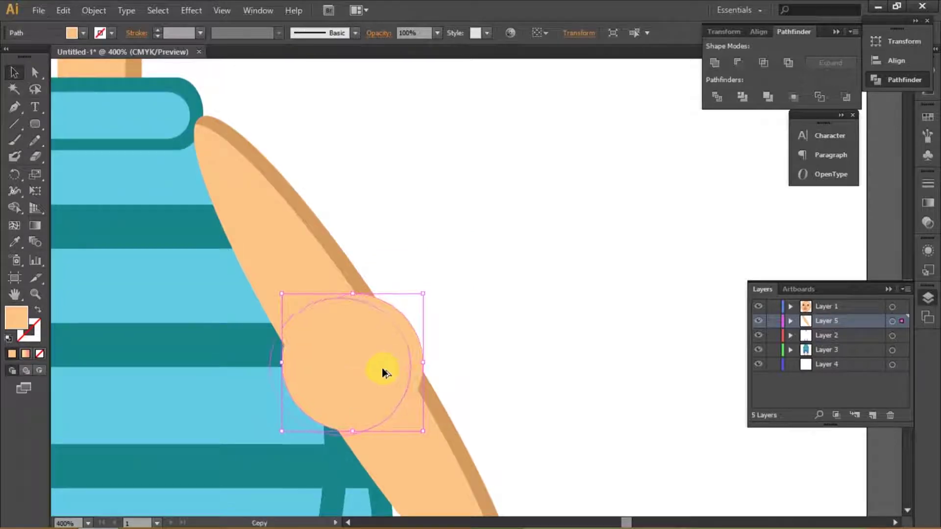
# Overlap two circles on the arm and shade the crescent a darker tan.
pyautogui.moveTo(383, 372); pyautogui.dragTo(385, 372)
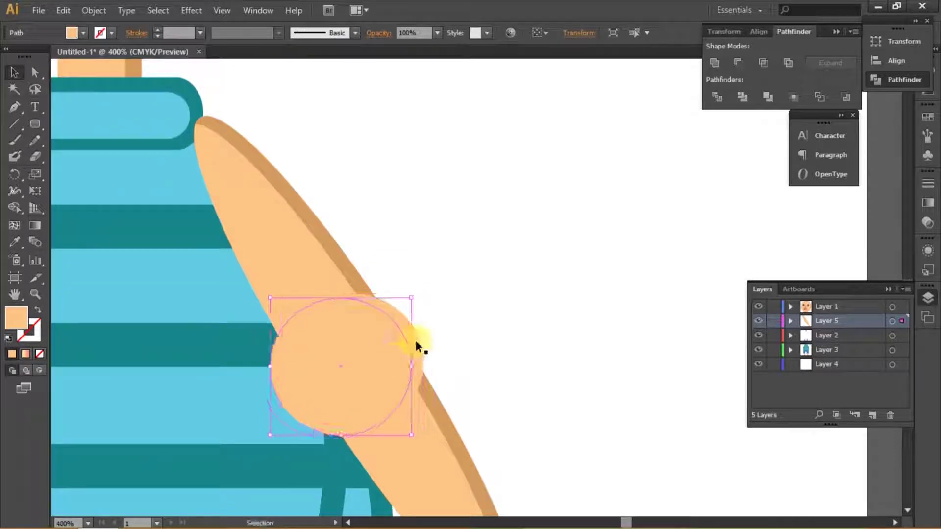
pyautogui.keyDown('shift'); pyautogui.click(415, 344); pyautogui.keyUp('shift')
pyautogui.rightClick(412, 361)
pyautogui.click(14, 240)
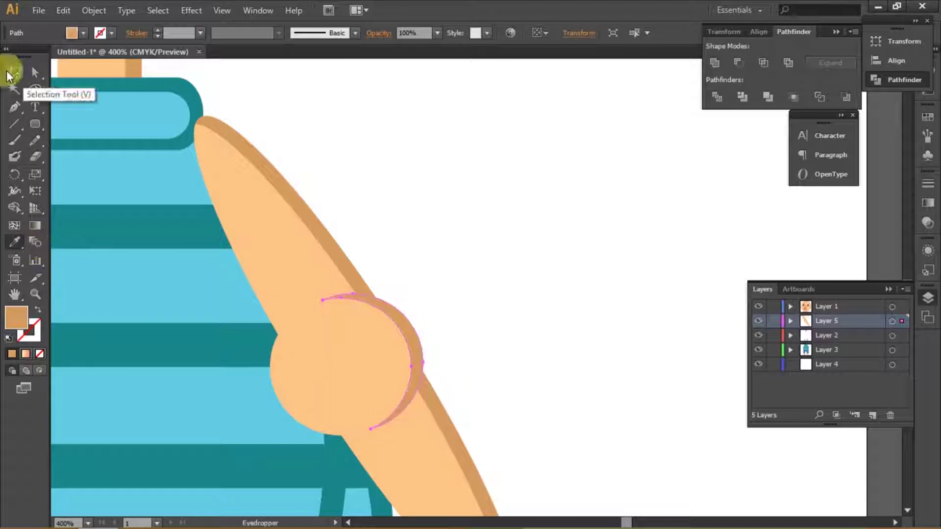
pyautogui.click(9, 74)
pyautogui.hotkey('ctrl', '0')
# Cut the right arm and paste a copy onto the canvas.
pyautogui.hotkey('ctrl', '+')
pyautogui.hotkey('ctrl', '+')
pyautogui.click(514, 287)
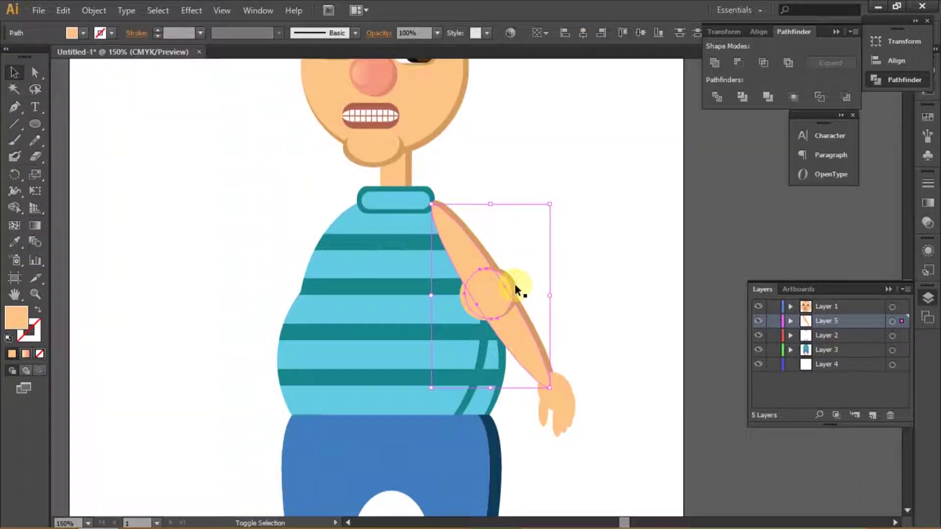
pyautogui.hotkey('ctrl', 'x')
pyautogui.hotkey('ctrl', 'v')
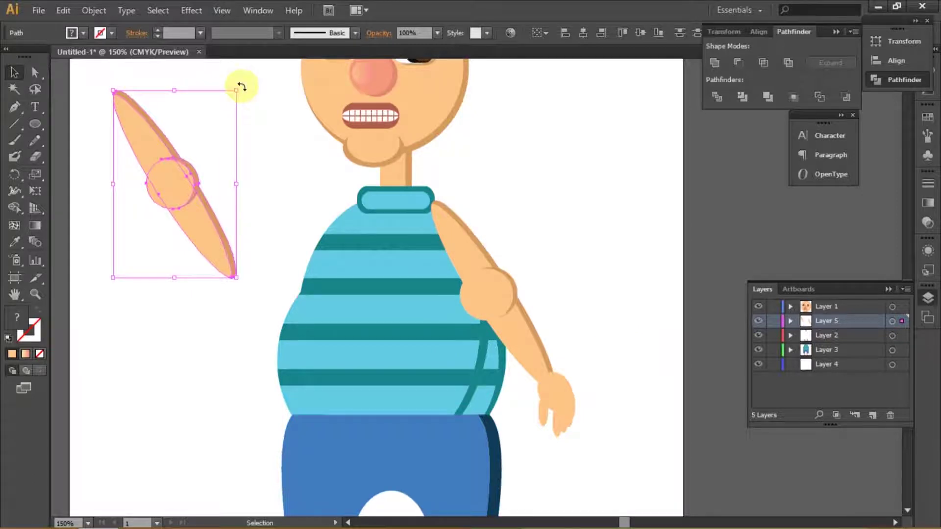
# Rotate the pasted arm upward and move it beside the head as a waving arm.
pyautogui.moveTo(241, 87); pyautogui.dragTo(204, 230)
pyautogui.scroll(3, 203, 230)
pyautogui.moveTo(220, 163); pyautogui.dragTo(193, 192)
pyautogui.scroll(-4, 304, 195)
pyautogui.click(480, 204)
pyautogui.scroll(-1, 338, 209)
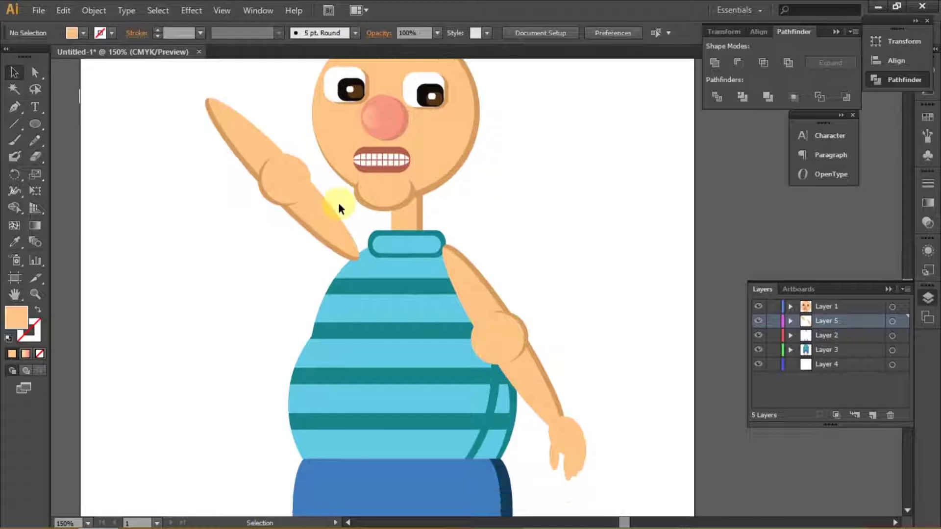
pyautogui.scroll(-2, 338, 202)
pyautogui.scroll(2, 327, 205)
pyautogui.moveTo(326, 206); pyautogui.dragTo(337, 242)
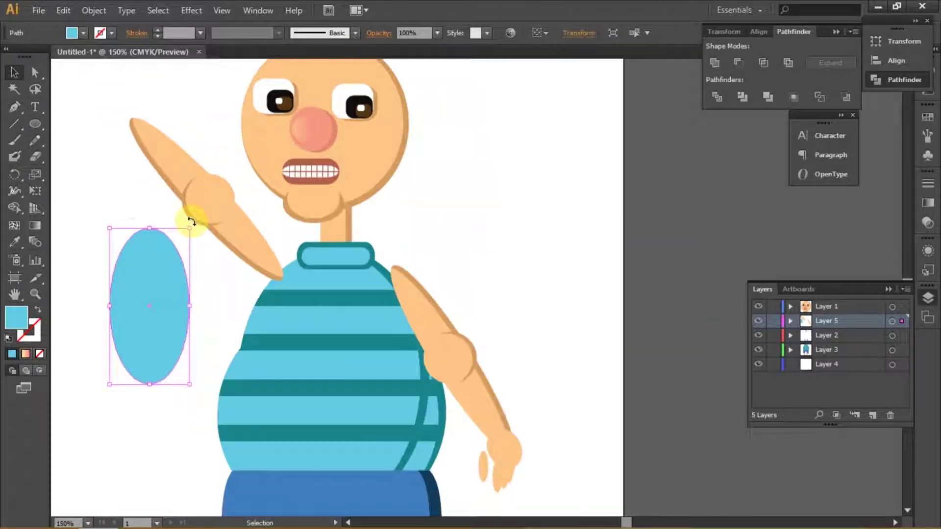
# Place a tilted blue ellipse on the right shoulder, enlarge it, and send it behind the arm.
pyautogui.moveTo(191, 222)
pyautogui.mouseDown()
pyautogui.moveTo(242, 328)
pyautogui.moveTo(490, 360)
pyautogui.moveTo(428, 321)
pyautogui.mouseUp()
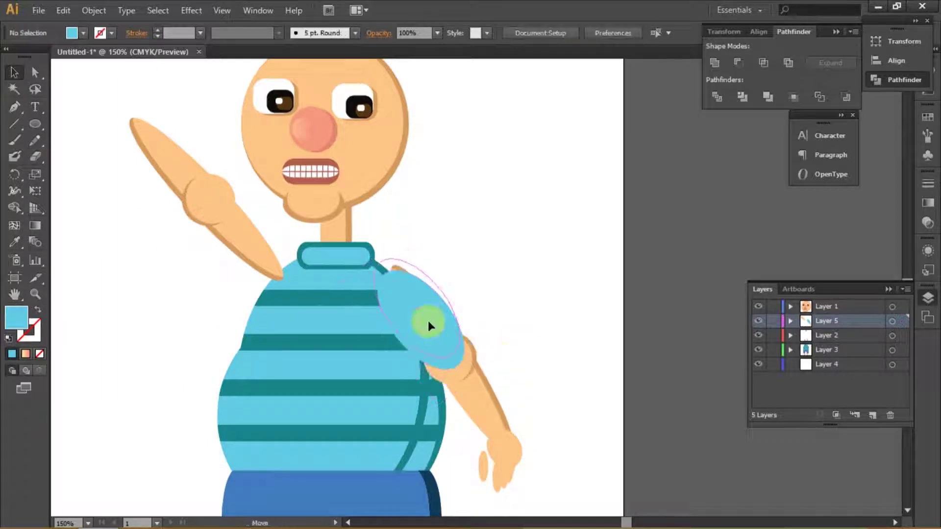
pyautogui.scroll(1, 445, 345)
pyautogui.moveTo(463, 404)
pyautogui.mouseDown()
pyautogui.moveTo(504, 357)
pyautogui.moveTo(499, 383)
pyautogui.mouseUp()
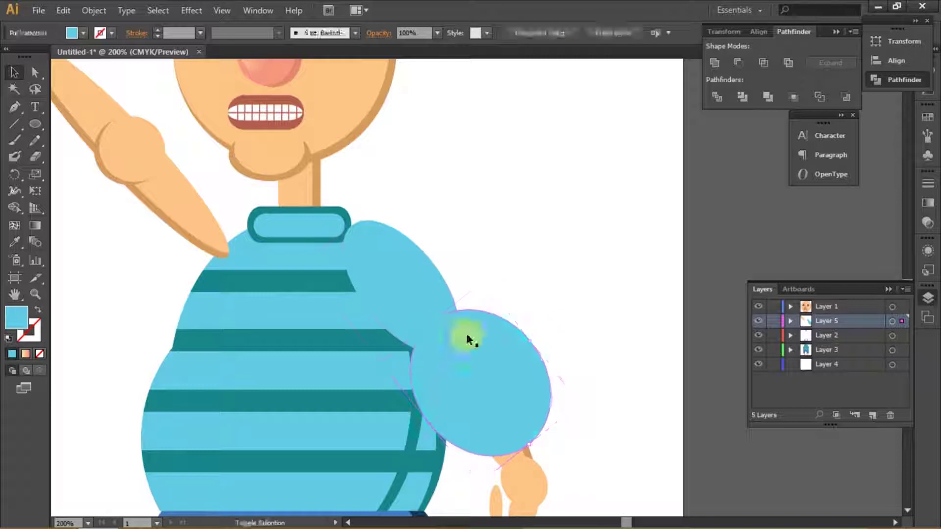
pyautogui.press('Delete')
pyautogui.scroll(1, 440, 319)
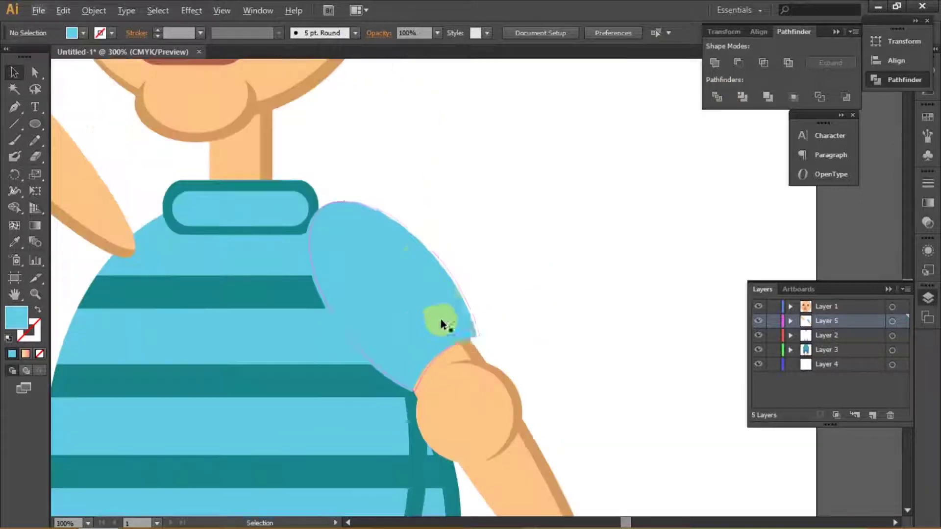
# Duplicate the blue sleeve ellipse into a second sleeve piece.
pyautogui.click(422, 319)
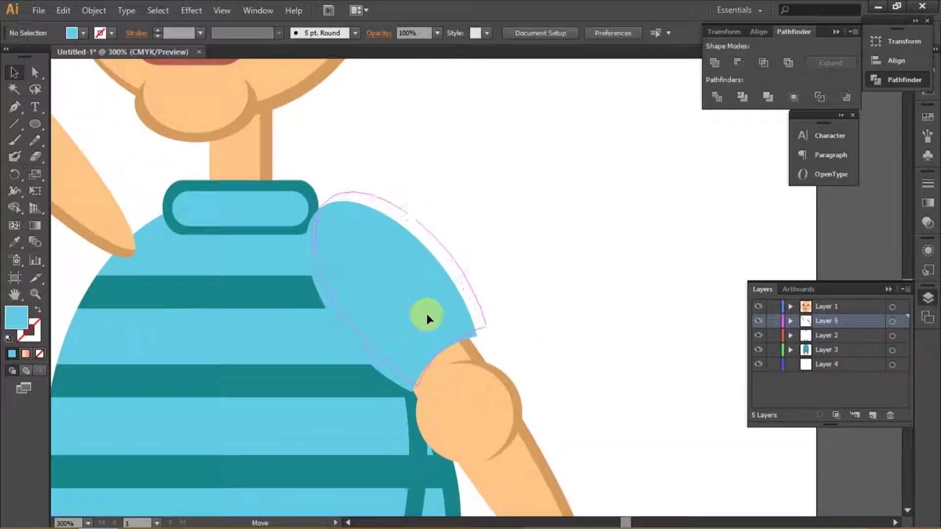
pyautogui.moveTo(428, 328)
pyautogui.mouseDown()
pyautogui.moveTo(417, 310)
pyautogui.moveTo(383, 351)
pyautogui.mouseUp()
pyautogui.click(471, 292)
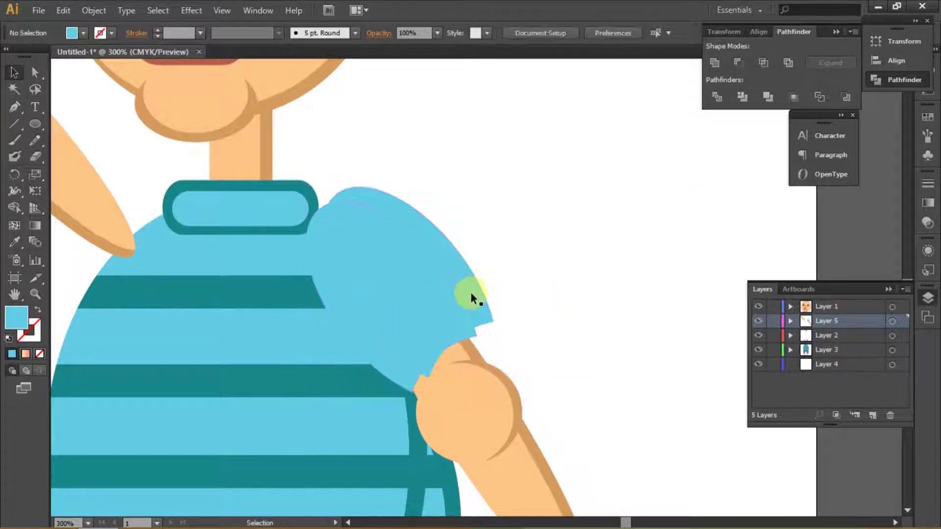
pyautogui.click(371, 359)
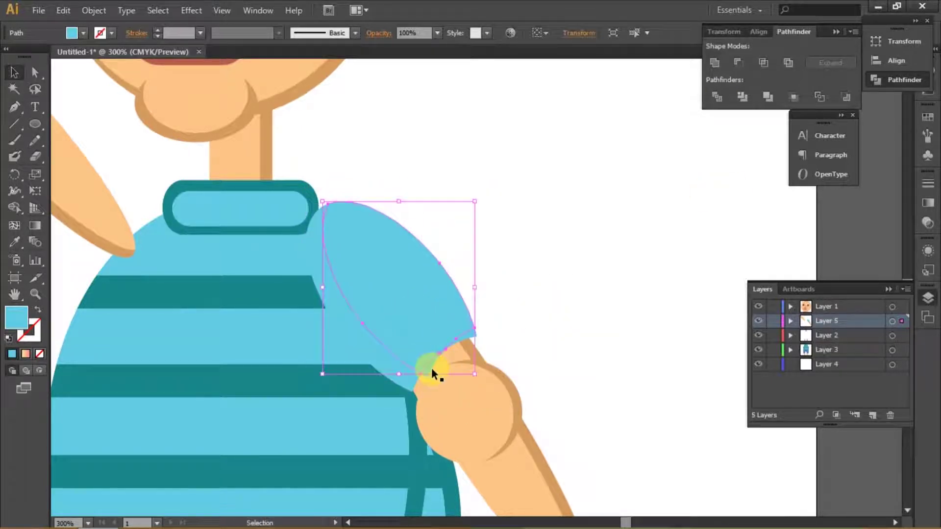
pyautogui.keyDown('shift'); pyautogui.click(485, 314); pyautogui.keyUp('shift')
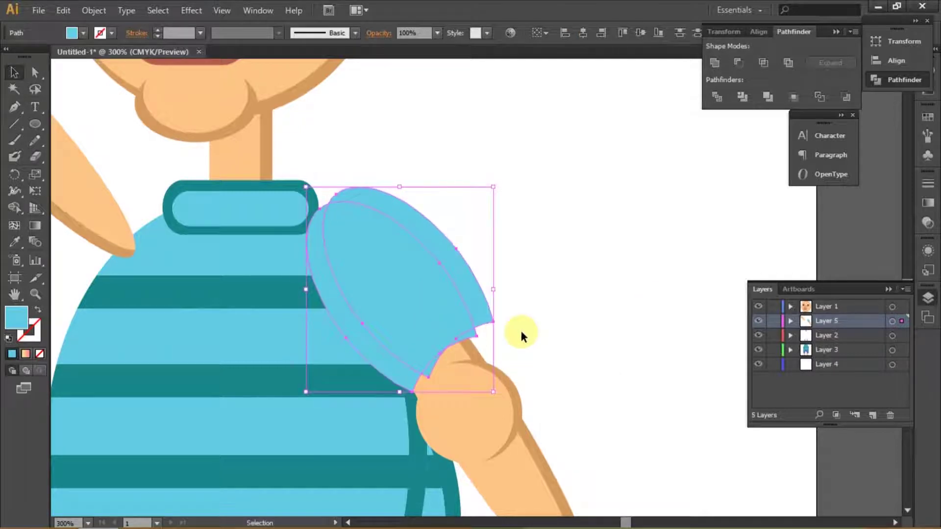
pyautogui.click(521, 333)
# Rotate and enlarge one sleeve piece, then undo the grouping and the enlargement.
pyautogui.click(422, 310)
pyautogui.moveTo(481, 199); pyautogui.dragTo(500, 230)
pyautogui.moveTo(497, 179); pyautogui.dragTo(527, 149)
pyautogui.keyDown('shift'); pyautogui.click(405, 360); pyautogui.keyUp('shift')
pyautogui.hotkey('ctrl', 'g')
pyautogui.rightClick(451, 309)
pyautogui.click(485, 318)
pyautogui.hotkey('ctrl', 'z')
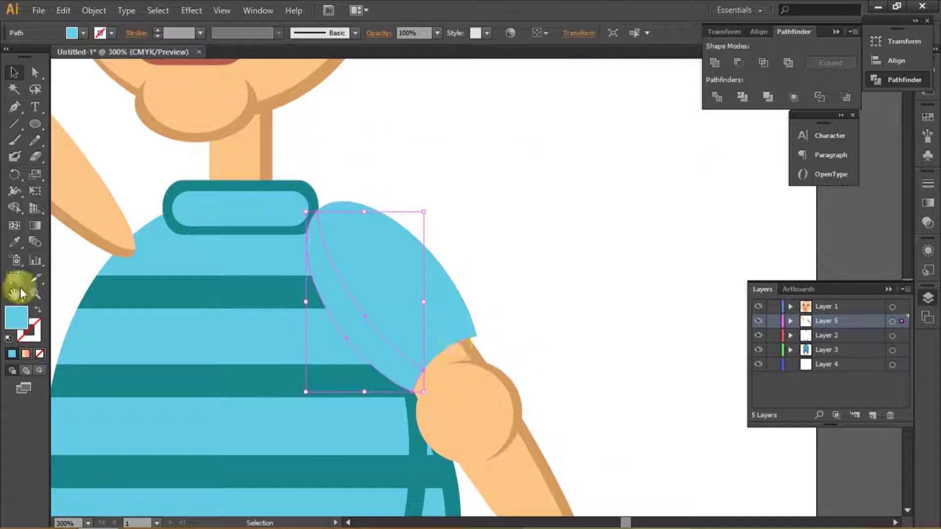
# Resize the right arm's elbow circle and shift it slightly right.
pyautogui.click(14, 72)
pyautogui.hotkey('ctrl', '0')
pyautogui.click(388, 311)
pyautogui.scroll(5, 388, 311)
pyautogui.moveTo(470, 238); pyautogui.dragTo(478, 239)
# Stretch and tilt an ellipse over the right shoulder.
pyautogui.keyDown('shift'); pyautogui.click(424, 305); pyautogui.keyUp('shift')
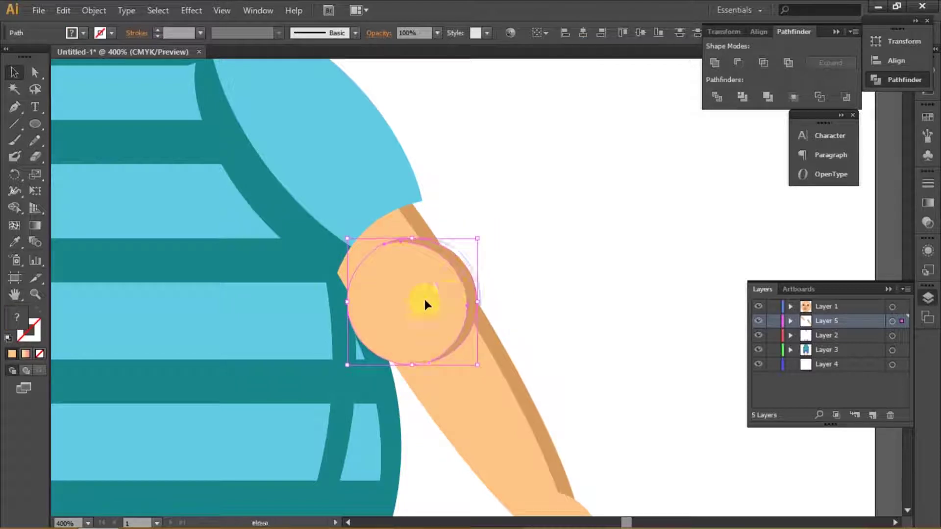
pyautogui.hotkey('ctrl', '-')
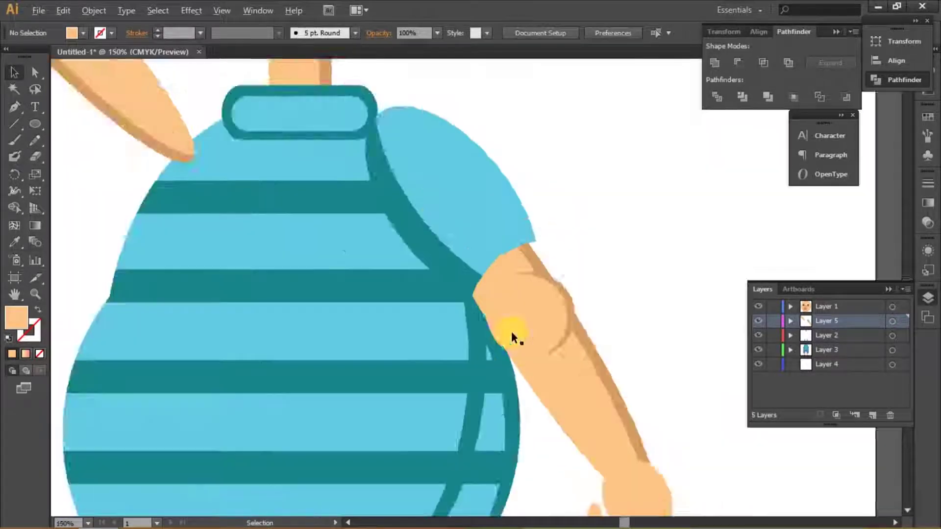
pyautogui.scroll(2, 511, 331)
pyautogui.click(69, 246)
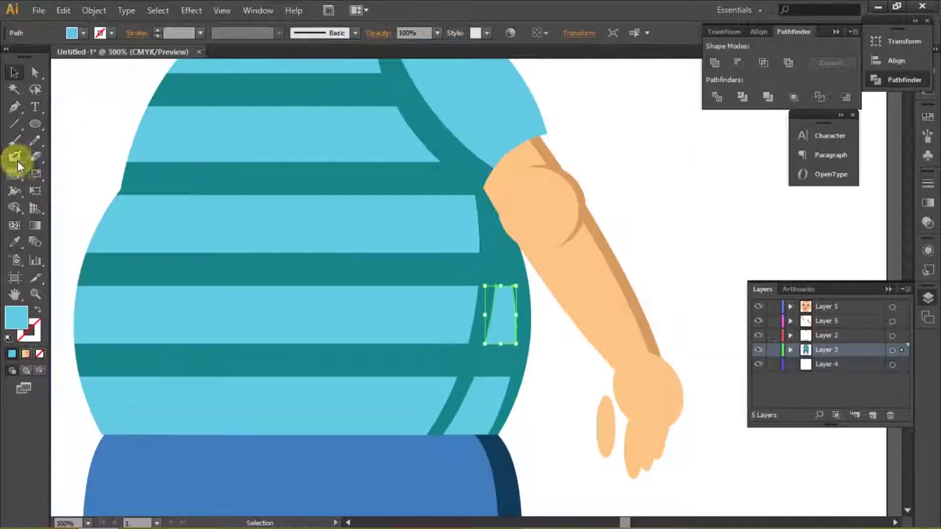
pyautogui.click(422, 272)
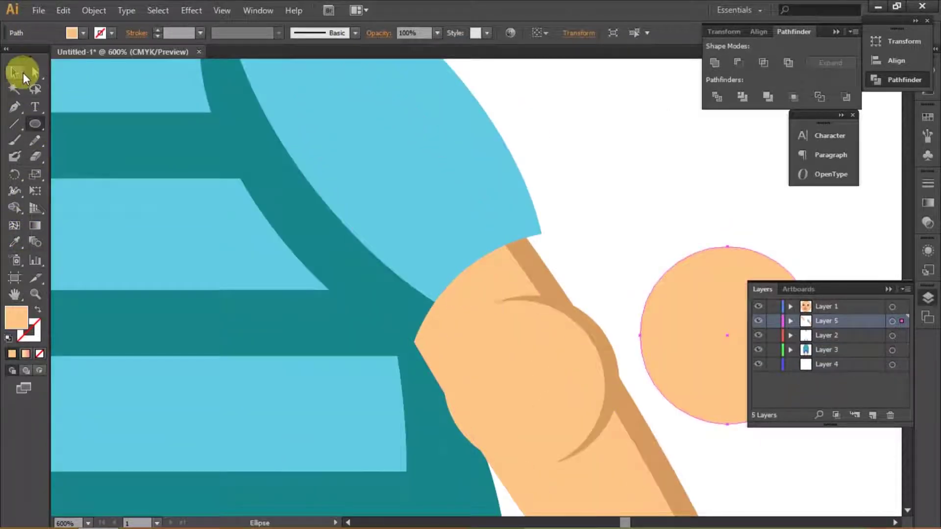
pyautogui.moveTo(613, 364)
pyautogui.mouseDown()
pyautogui.moveTo(672, 269)
pyautogui.moveTo(624, 210)
pyautogui.moveTo(603, 208)
pyautogui.mouseUp()
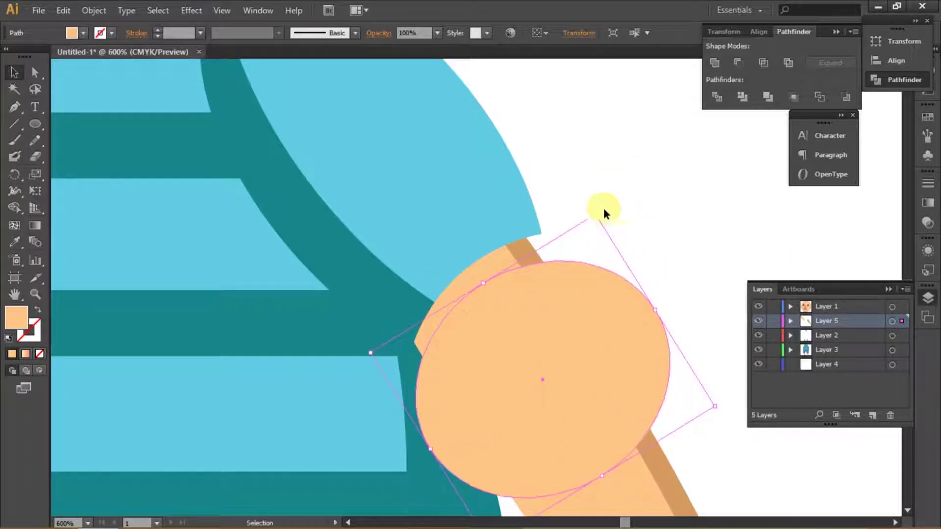
pyautogui.click(595, 189)
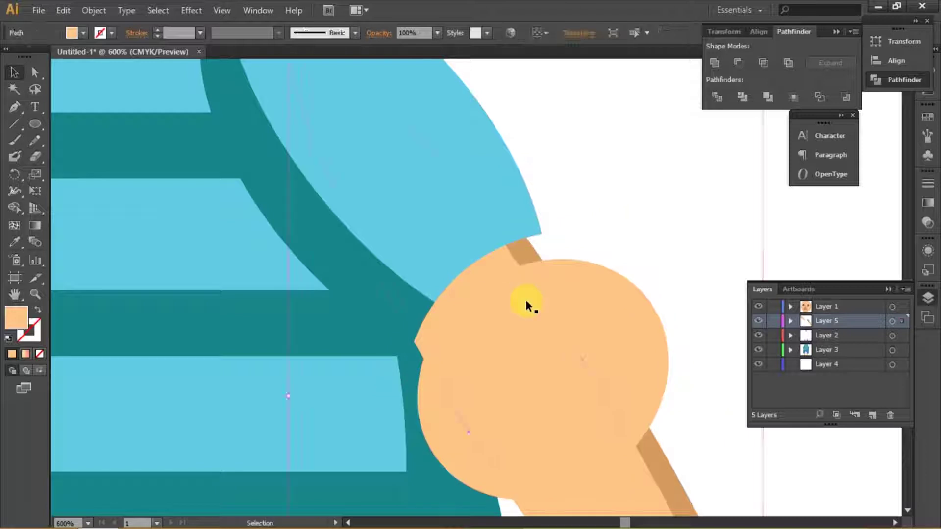
# Divide the ellipse with the elbow circle, send to back, ungroup, and colour the band darker tan.
pyautogui.keyDown('shift'); pyautogui.click(535, 252); pyautogui.keyUp('shift')
pyautogui.click(717, 96)
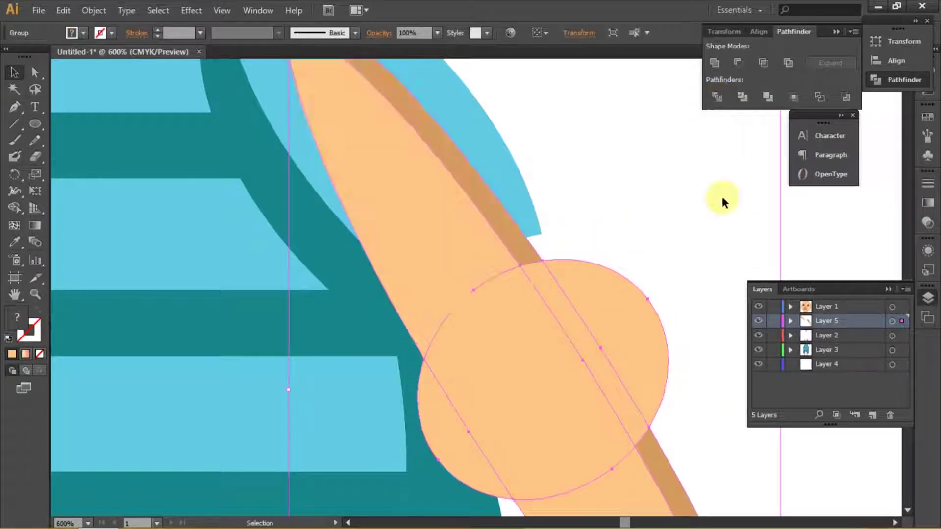
pyautogui.rightClick(616, 306)
pyautogui.moveTo(666, 431)
pyautogui.click(789, 458)
pyautogui.rightClick(627, 317)
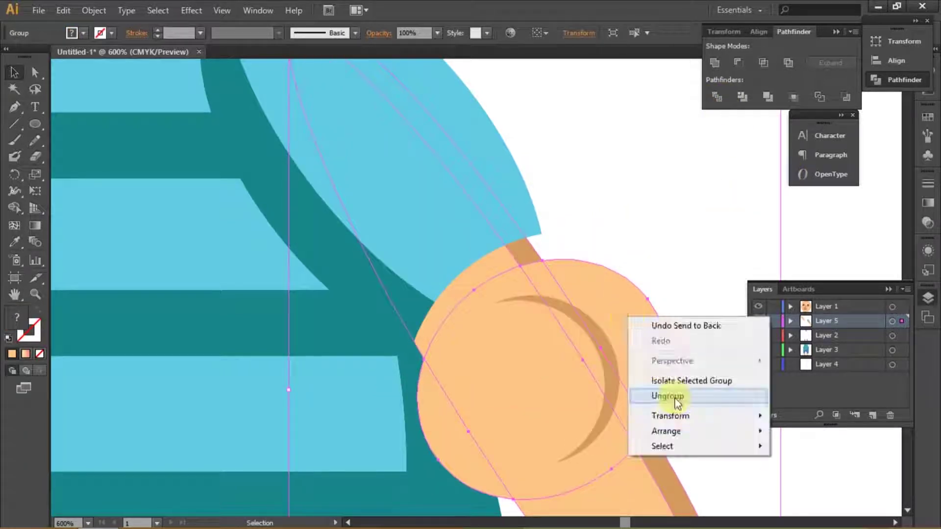
pyautogui.click(667, 396)
pyautogui.click(422, 386)
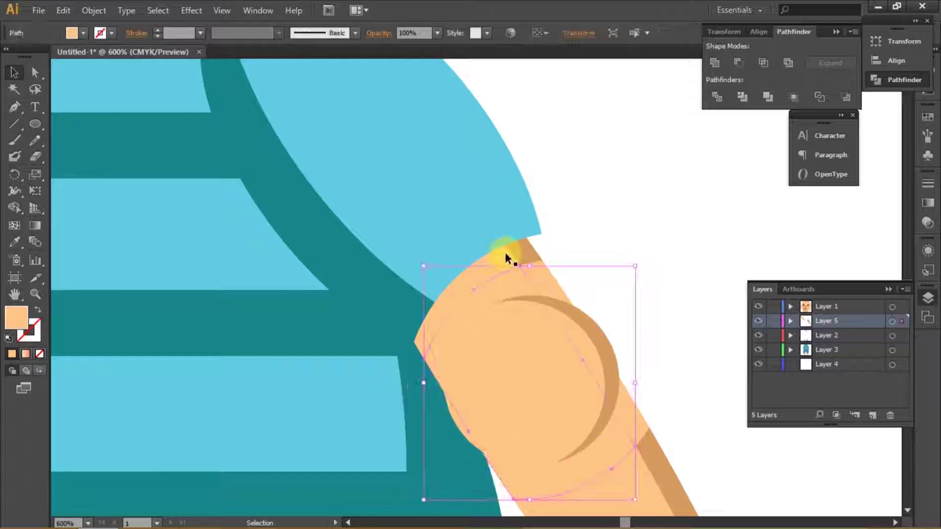
pyautogui.click(19, 252)
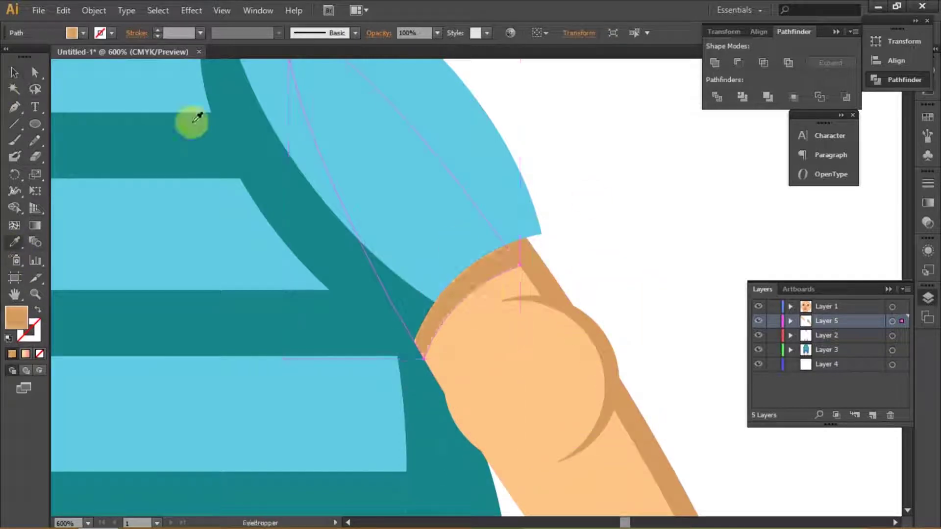
pyautogui.hotkey('ctrl', '-')
pyautogui.hotkey('ctrl', '-')
pyautogui.hotkey('ctrl', '-')
pyautogui.hotkey('ctrl', '-')
# Scale the raised waving arm's elbow circle from a corner so it fits the forearm.
pyautogui.click(564, 420)
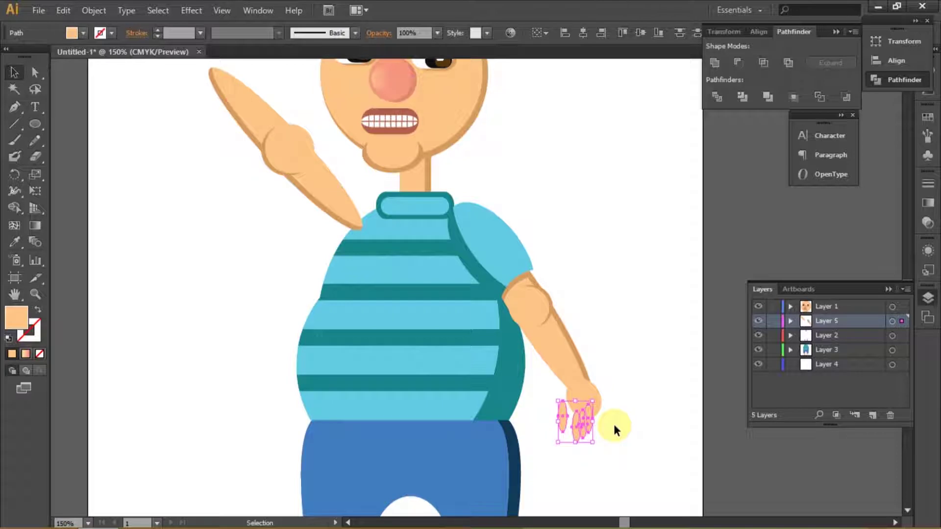
pyautogui.scroll(2, 639, 389)
pyautogui.click(507, 393)
pyautogui.hotkey('ctrl', 'shift', 'a')
pyautogui.hotkey('ctrl', '-')
pyautogui.hotkey('ctrl', '-')
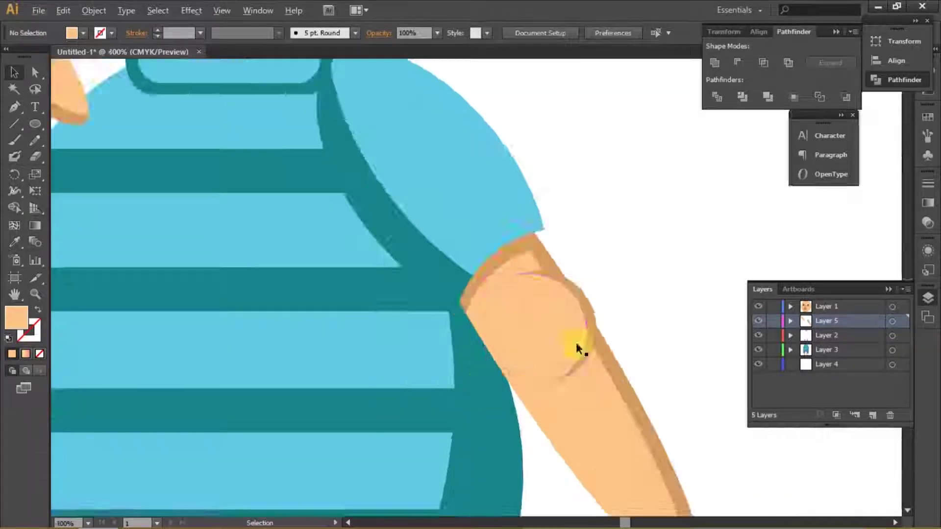
pyautogui.hotkey('ctrl', '-')
pyautogui.scroll(4, 413, 229)
pyautogui.keyDown('shift'); pyautogui.click(420, 220); pyautogui.keyUp('shift')
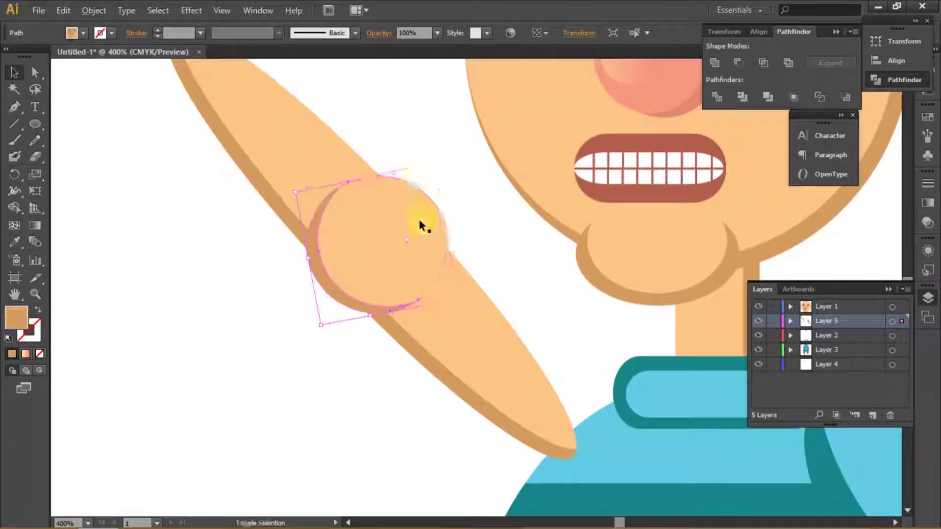
pyautogui.moveTo(429, 166); pyautogui.dragTo(428, 172)
pyautogui.scroll(-4, 383, 226)
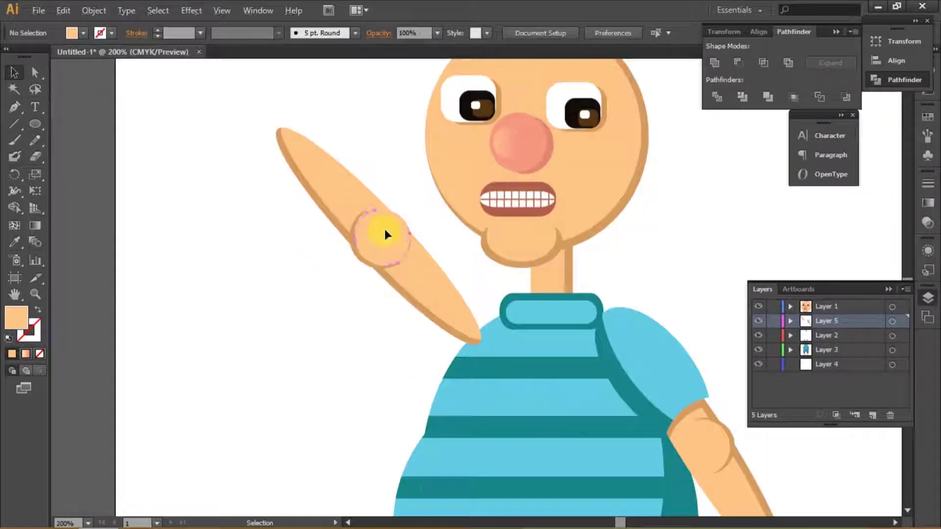
pyautogui.scroll(5, 384, 226)
pyautogui.scroll(-5, 472, 163)
pyautogui.click(569, 278)
# Copy the sleeve to the left of the torso and flip it vertically.
pyautogui.rightClick(569, 277)
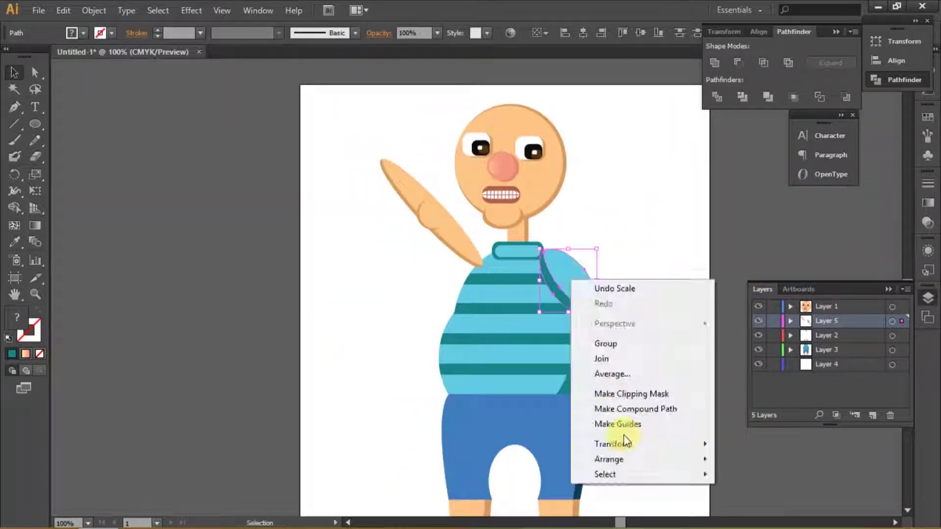
pyautogui.moveTo(558, 266)
pyautogui.mouseDown()
pyautogui.moveTo(446, 266)
pyautogui.moveTo(483, 255)
pyautogui.mouseUp()
pyautogui.rightClick(483, 254)
pyautogui.moveTo(513, 357)
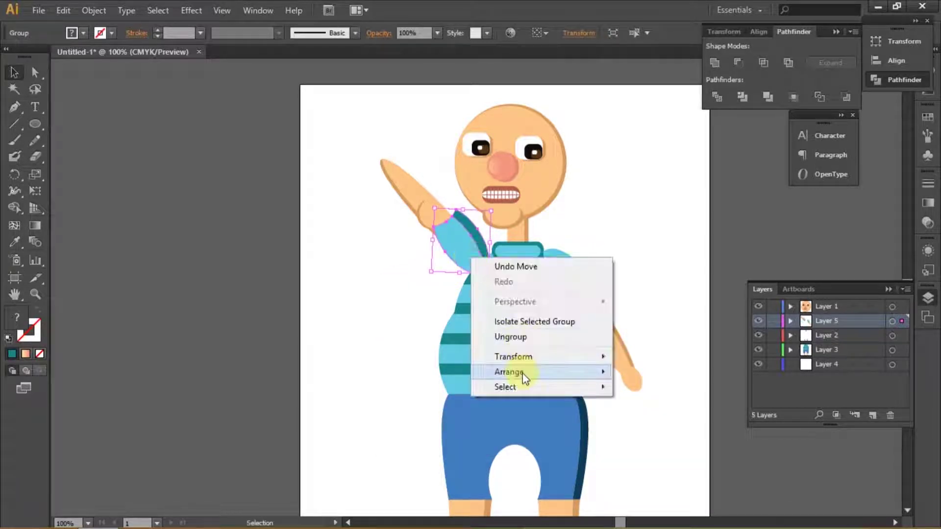
pyautogui.click(374, 406)
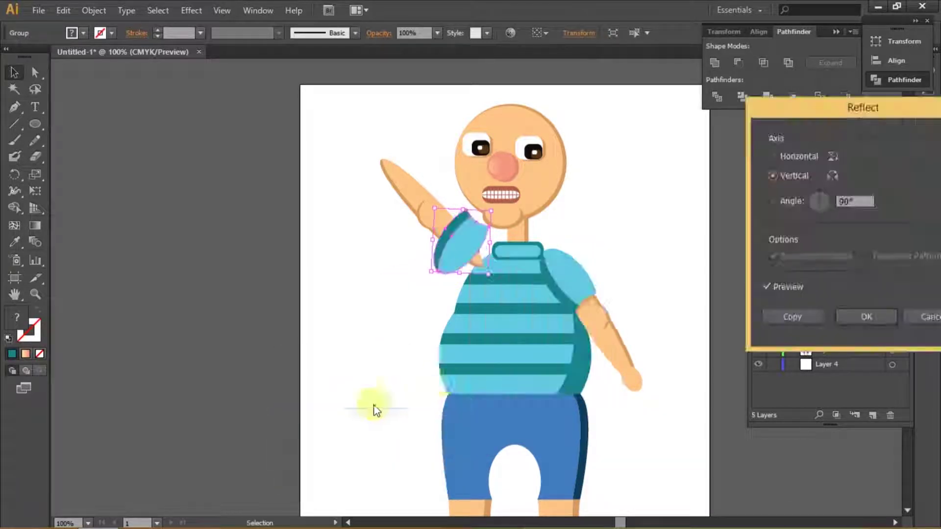
pyautogui.click(846, 321)
pyautogui.click(420, 184)
# Move the raised arm and its elbow up-left to meet the mirrored sleeve.
pyautogui.scroll(2, 465, 247)
pyautogui.click(466, 248)
pyautogui.click(369, 157)
pyautogui.keyDown('shift'); pyautogui.click(411, 188); pyautogui.keyUp('shift')
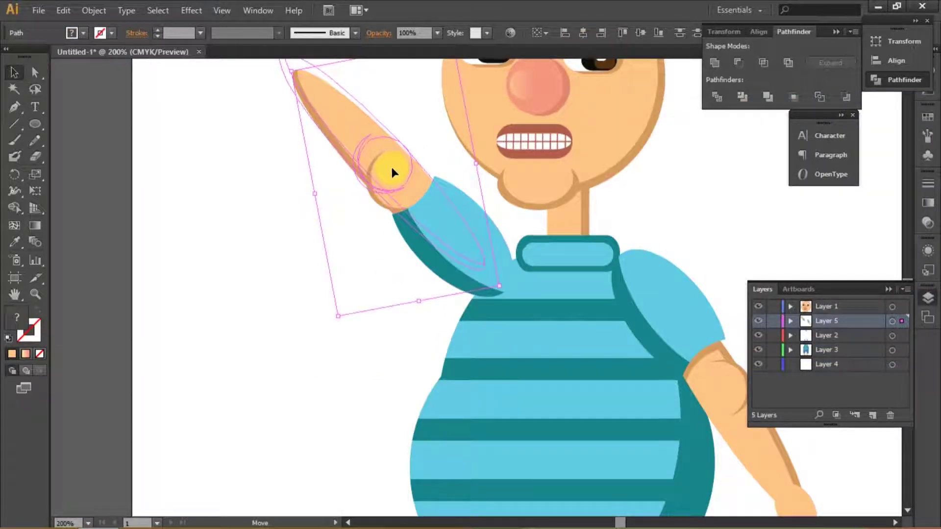
pyautogui.moveTo(391, 167); pyautogui.dragTo(307, 200)
pyautogui.click(319, 264)
pyautogui.click(449, 235)
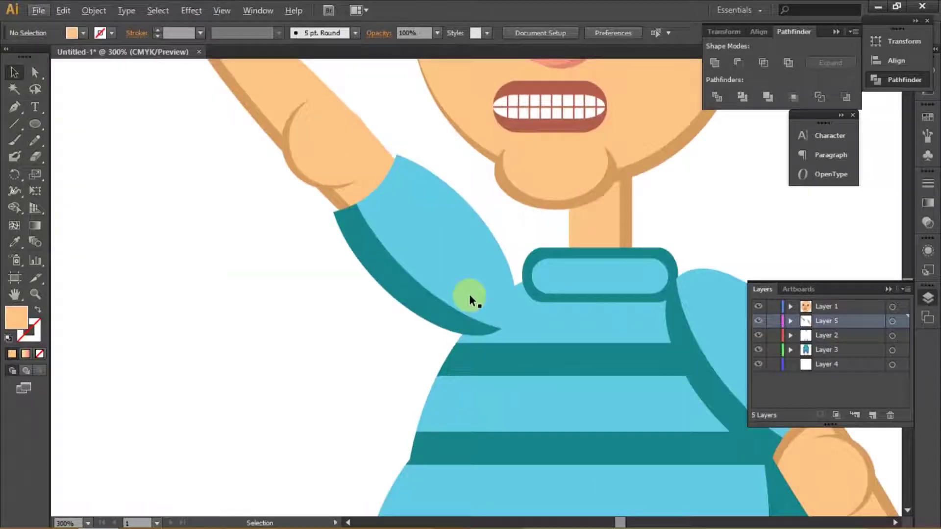
pyautogui.click(469, 294)
pyautogui.keyDown('shift'); pyautogui.click(320, 151); pyautogui.keyUp('shift')
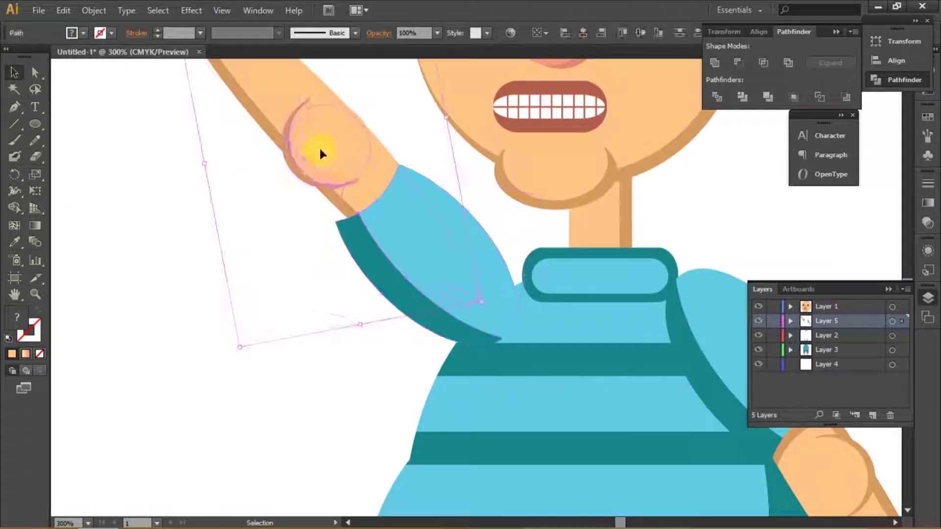
pyautogui.click(227, 206)
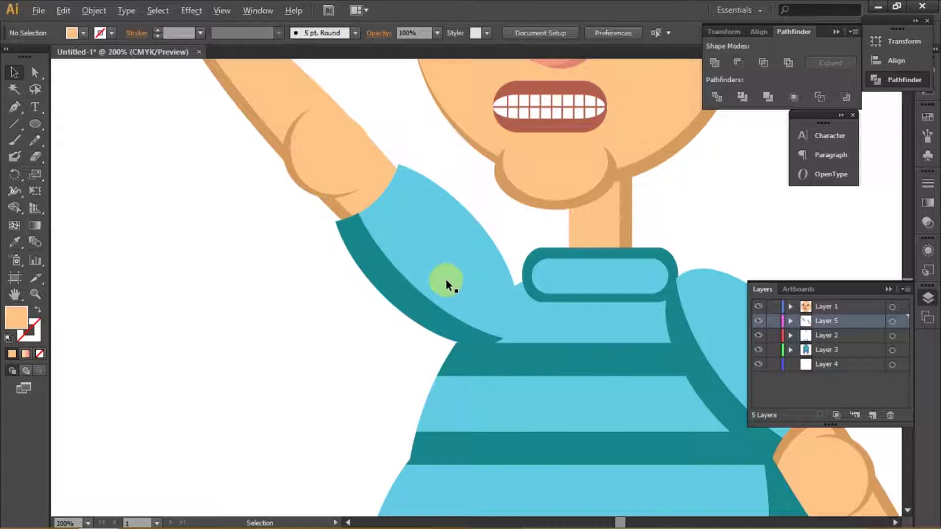
pyautogui.hotkey('ctrl', '-')
pyautogui.hotkey('ctrl', '-')
# Draw a peach circle on the raised elbow, divide it with the arm, and ungroup.
pyautogui.click(35, 124)
pyautogui.moveTo(143, 182); pyautogui.dragTo(224, 265)
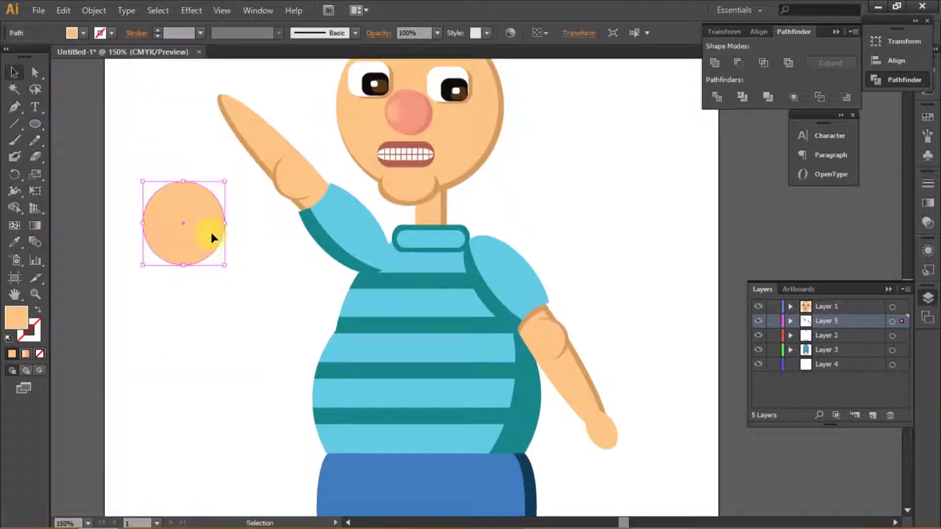
pyautogui.moveTo(304, 186); pyautogui.dragTo(304, 186)
pyautogui.scroll(4, 304, 187)
pyautogui.keyDown('shift'); pyautogui.click(313, 223); pyautogui.keyUp('shift')
pyautogui.click(717, 97)
pyautogui.rightClick(387, 236)
pyautogui.click(553, 392)
# Send the sleeve behind the arm and eyedrop darker tan onto the elbow shading.
pyautogui.rightClick(287, 219)
pyautogui.click(299, 302)
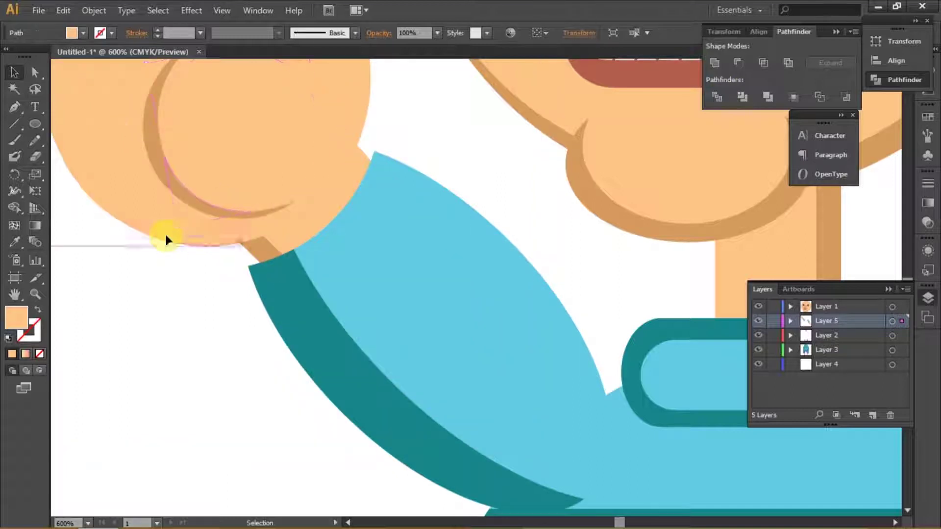
pyautogui.click(165, 232)
pyautogui.press('i')
pyautogui.click(10, 72)
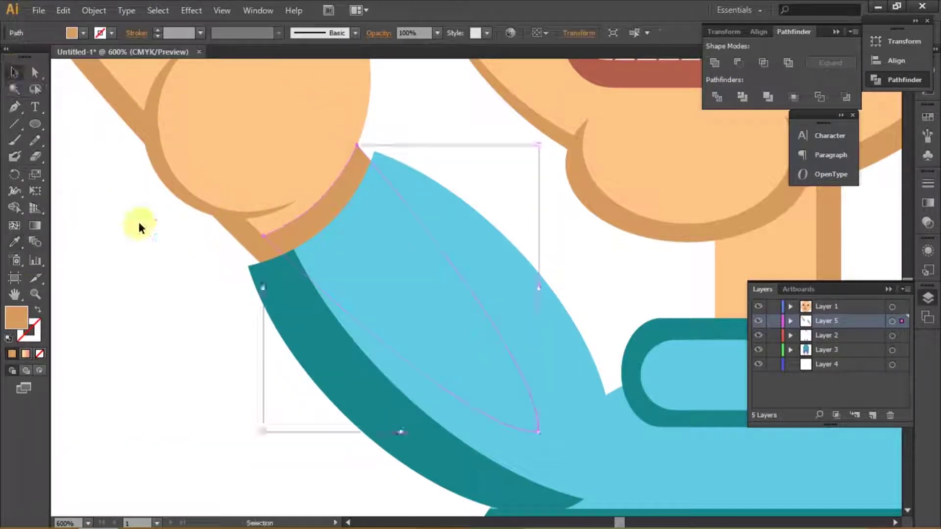
pyautogui.hotkey('ctrl', '-')
pyautogui.click(333, 184)
pyautogui.scroll(-4, 274, 157)
# Unite the dark teal belly shading with the adjoining edge and stripe pieces.
pyautogui.scroll(-2, 263, 217)
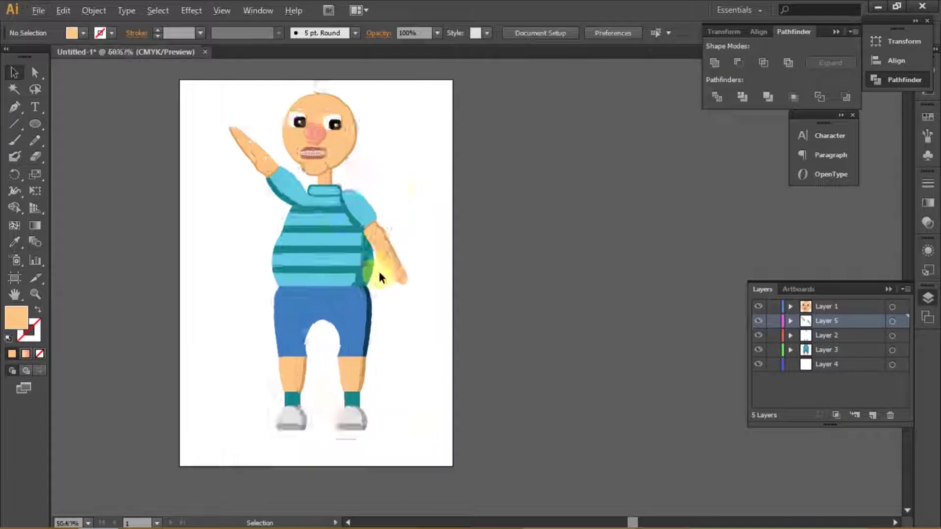
pyautogui.scroll(4, 378, 269)
pyautogui.click(341, 308)
pyautogui.click(655, 237)
pyautogui.click(329, 310)
pyautogui.click(715, 62)
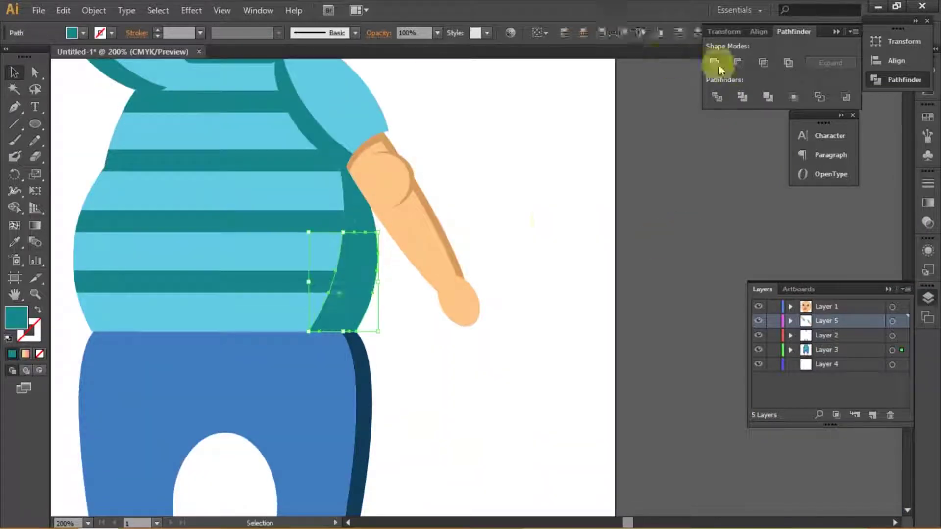
pyautogui.click(375, 254)
pyautogui.click(344, 227)
pyautogui.click(714, 63)
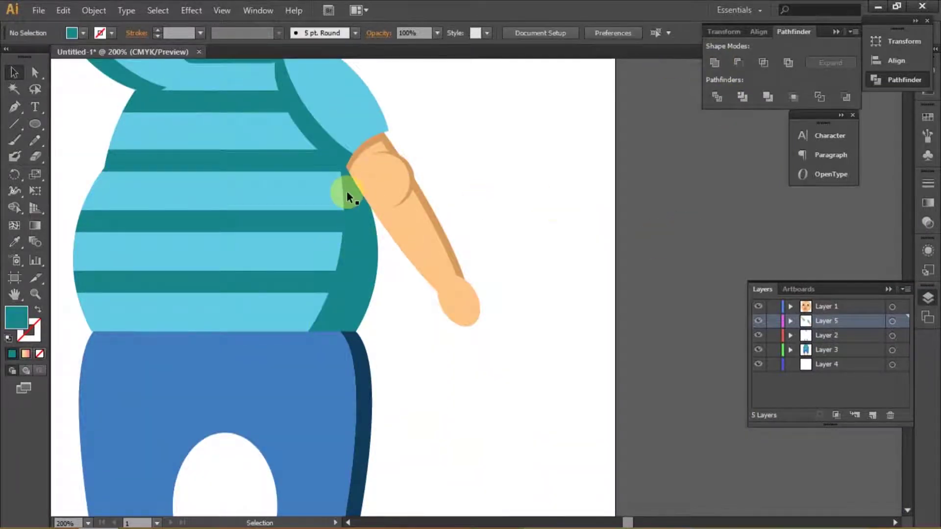
pyautogui.scroll(4, 347, 195)
pyautogui.click(347, 195)
pyautogui.keyDown('shift'); pyautogui.click(417, 235); pyautogui.keyUp('shift')
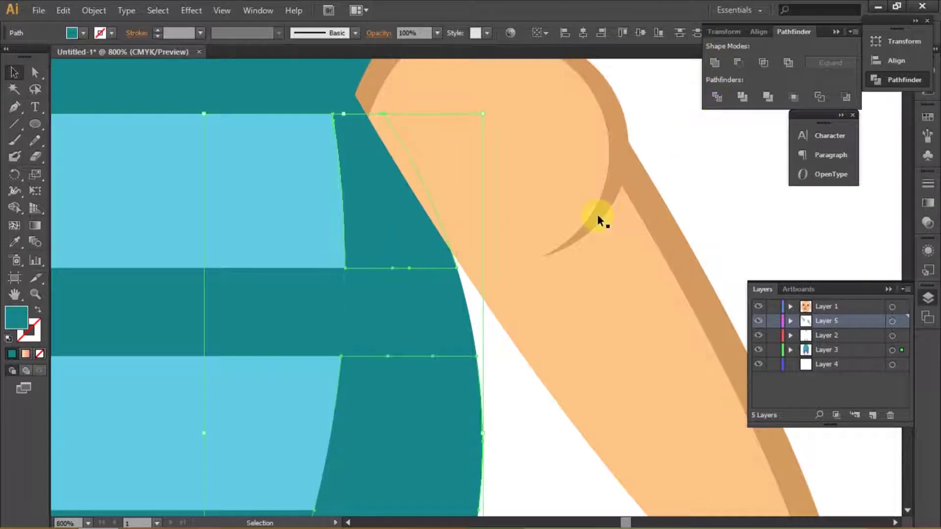
pyautogui.click(436, 303)
# Select the whole figure and nudge it down on the page.
pyautogui.hotkey('ctrl', '0')
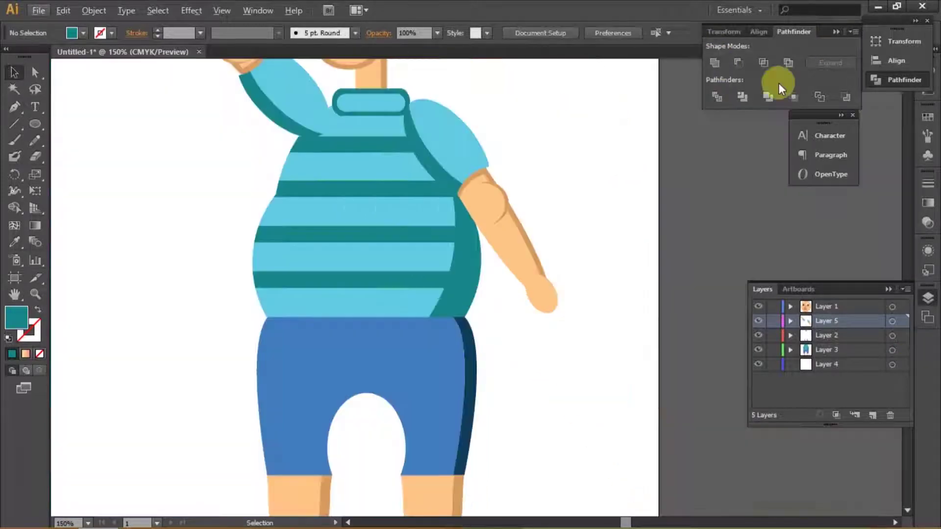
pyautogui.hotkey('ctrl', '-')
pyautogui.hotkey('ctrl', '-')
pyautogui.hotkey('ctrl', '-')
pyautogui.hotkey('ctrl', '=')
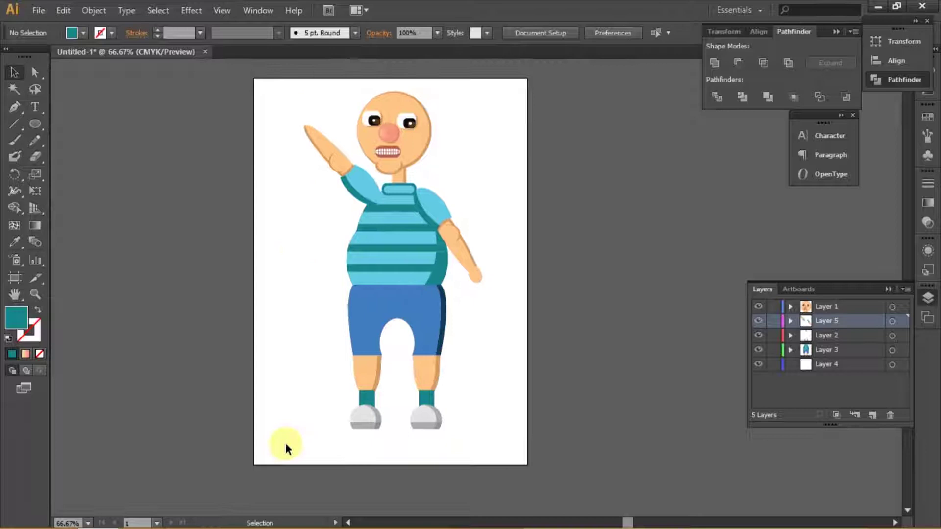
pyautogui.moveTo(285, 442); pyautogui.dragTo(481, 93)
pyautogui.moveTo(374, 267); pyautogui.dragTo(366, 294)
# Zoom in and out to inspect the raised hand and the shirt.
pyautogui.hotkey('ctrl', 'shift', 'a')
pyautogui.hotkey('ctrl', '=')
pyautogui.hotkey('ctrl', '=')
pyautogui.hotkey('ctrl', '=')
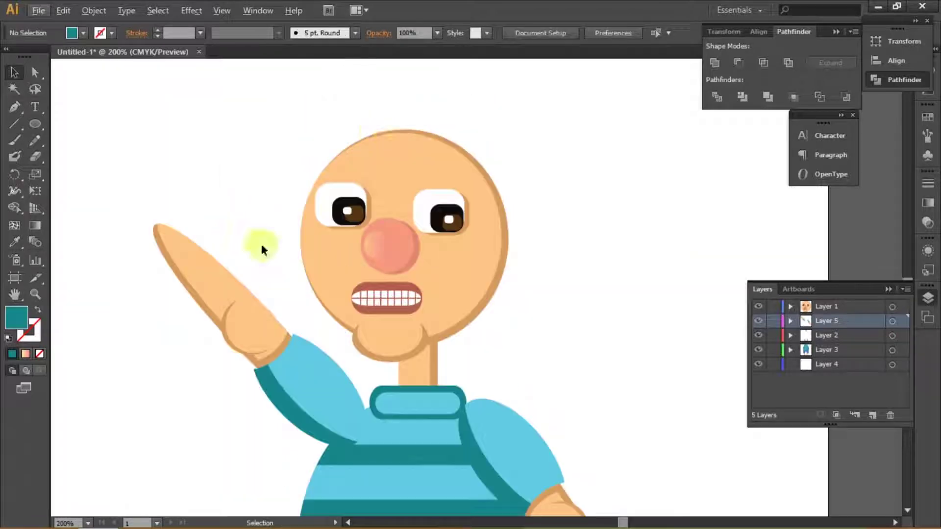
pyautogui.click(219, 290)
pyautogui.hotkey('ctrl', '-')
pyautogui.hotkey('ctrl', '-')
pyautogui.hotkey('ctrl', 'shift', 'a')
pyautogui.hotkey('ctrl', '=')
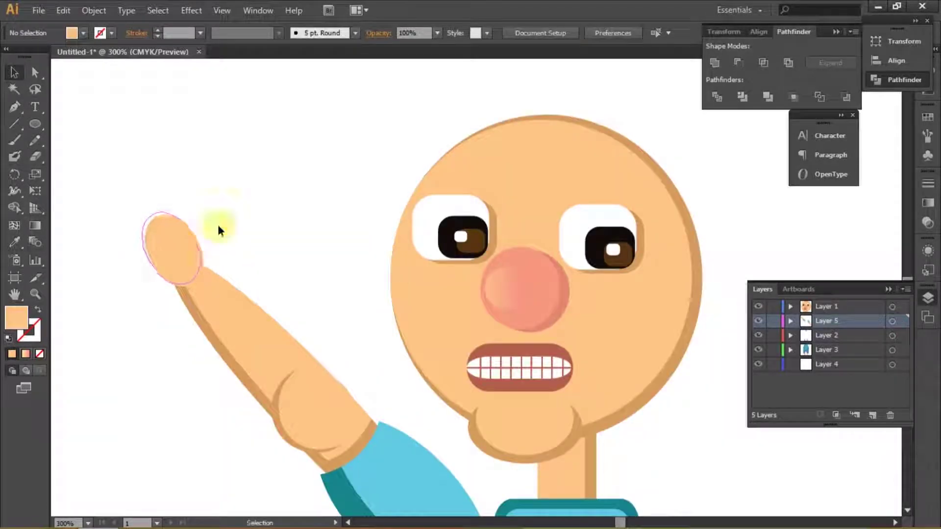
pyautogui.hotkey('ctrl', '-')
pyautogui.hotkey('ctrl', '-')
pyautogui.hotkey('ctrl', '-')
pyautogui.hotkey('ctrl', '-')
pyautogui.hotkey('ctrl', '=')
pyautogui.hotkey('ctrl', '=')
pyautogui.hotkey('ctrl', '=')
# Trim the top teal stripe against the shirt body with Pathfinder Minus Front.
pyautogui.hotkey('ctrl', '=')
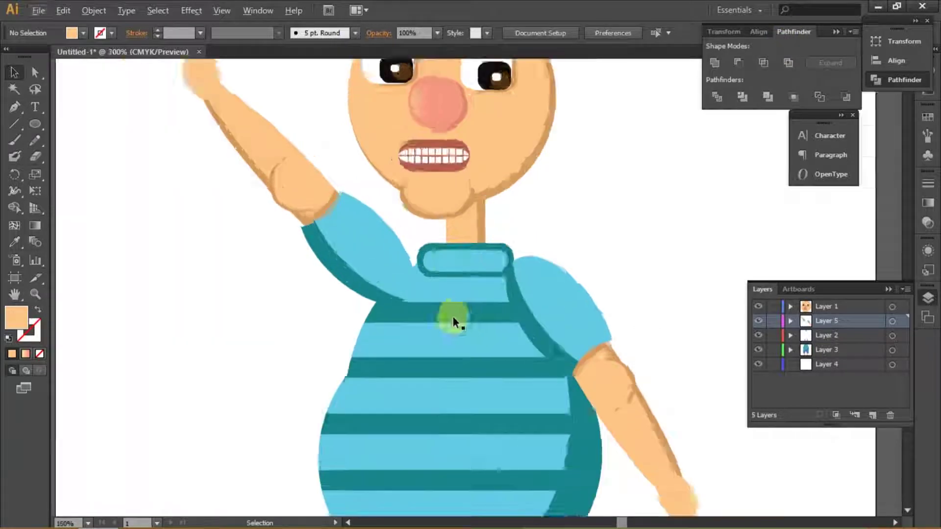
pyautogui.hotkey('ctrl', '=')
pyautogui.click(456, 311)
# Merge the leftover teal stripe pieces at the shirt edge with Unite.
pyautogui.hotkey('ctrl', '=')
pyautogui.hotkey('ctrl', '=')
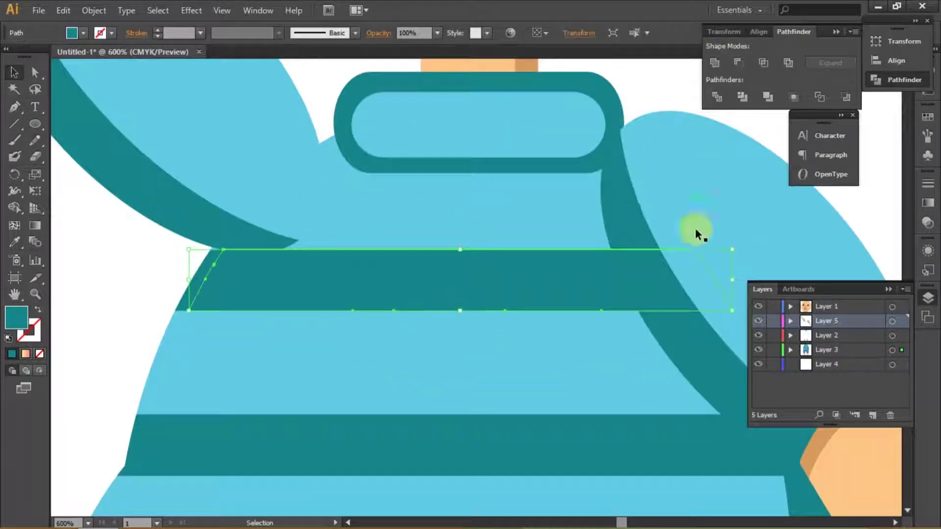
pyautogui.keyDown('shift'); pyautogui.click(367, 219); pyautogui.keyUp('shift')
pyautogui.click(734, 70)
pyautogui.hotkey('ctrl', '-')
pyautogui.click(277, 237)
pyautogui.hotkey('ctrl', '=')
pyautogui.hotkey('ctrl', '=')
pyautogui.hotkey('ctrl', '=')
pyautogui.click(566, 182)
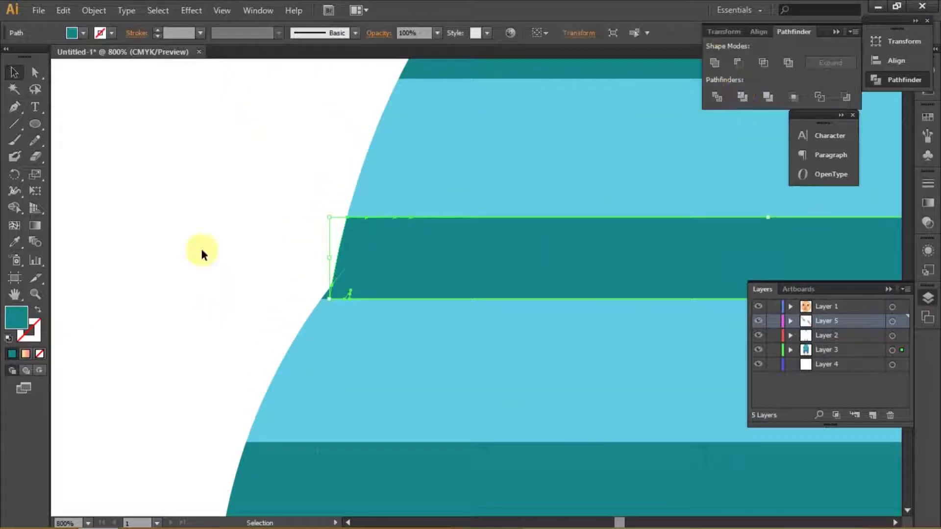
pyautogui.click(200, 246)
pyautogui.click(339, 291)
pyautogui.hotkey('ctrl', '-')
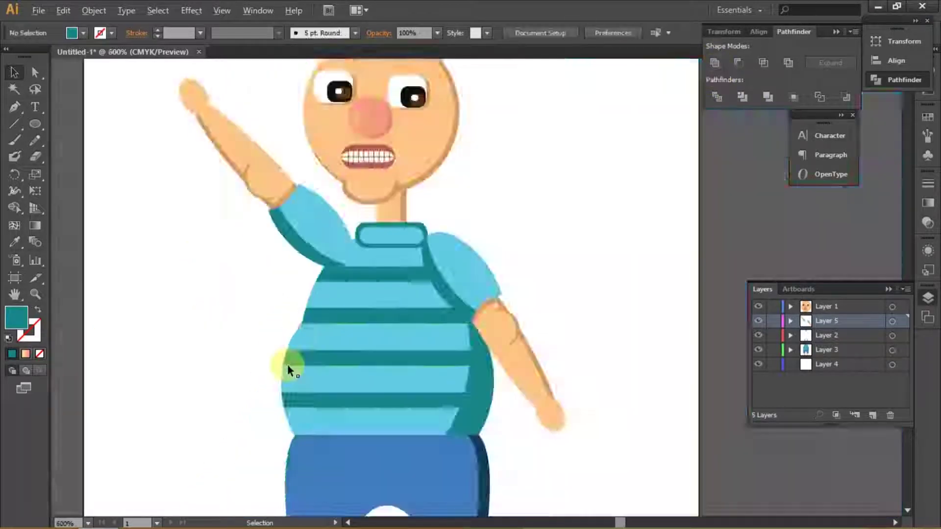
pyautogui.click(288, 365)
pyautogui.hotkey('ctrl', '=')
pyautogui.hotkey('ctrl', '=')
pyautogui.click(714, 67)
pyautogui.hotkey('ctrl', '-')
pyautogui.hotkey('ctrl', '-')
pyautogui.click(294, 287)
pyautogui.click(728, 71)
# Check the belly's right-side stripes, then shrink a head copy into an ear beside the face.
pyautogui.click(258, 275)
pyautogui.hotkey('ctrl', '-')
pyautogui.scroll(3, 480, 214)
pyautogui.keyDown('shift'); pyautogui.click(477, 275); pyautogui.keyUp('shift')
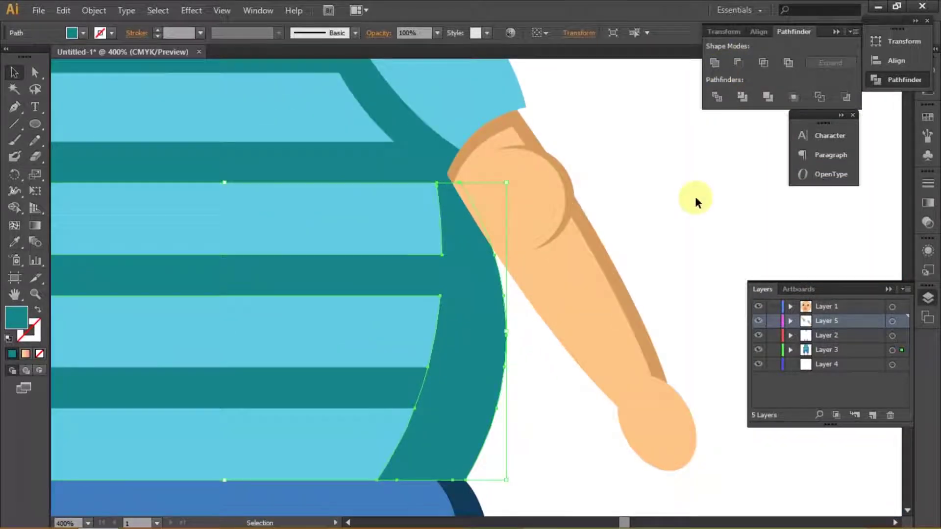
pyautogui.click(695, 196)
pyautogui.scroll(-2, 284, 193)
pyautogui.scroll(-1, 325, 330)
pyautogui.scroll(-1, 322, 184)
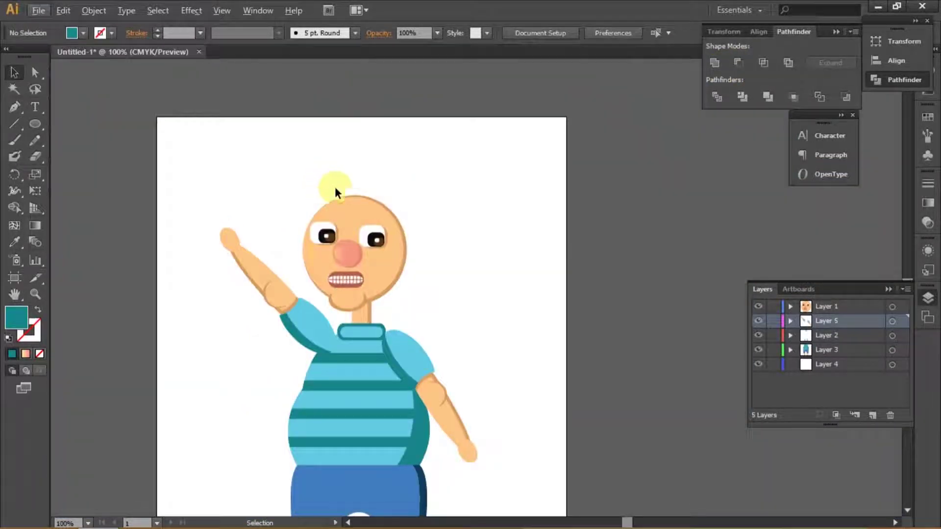
pyautogui.scroll(1, 335, 191)
pyautogui.moveTo(409, 252); pyautogui.dragTo(488, 252)
pyautogui.moveTo(483, 168); pyautogui.dragTo(407, 268)
# Shade the ear's inside with a smaller darker tan ellipse and review the whole character.
pyautogui.click(430, 234)
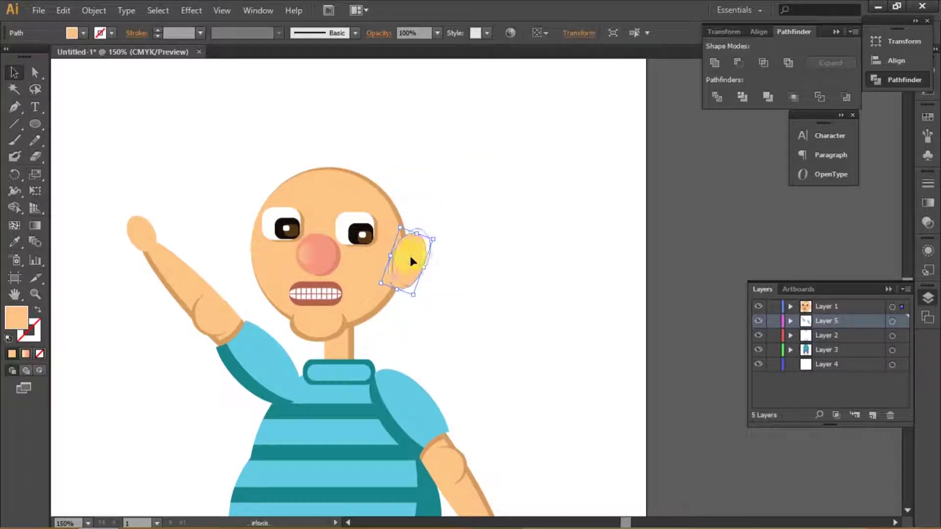
pyautogui.scroll(2, 405, 265)
pyautogui.moveTo(431, 242); pyautogui.dragTo(368, 280)
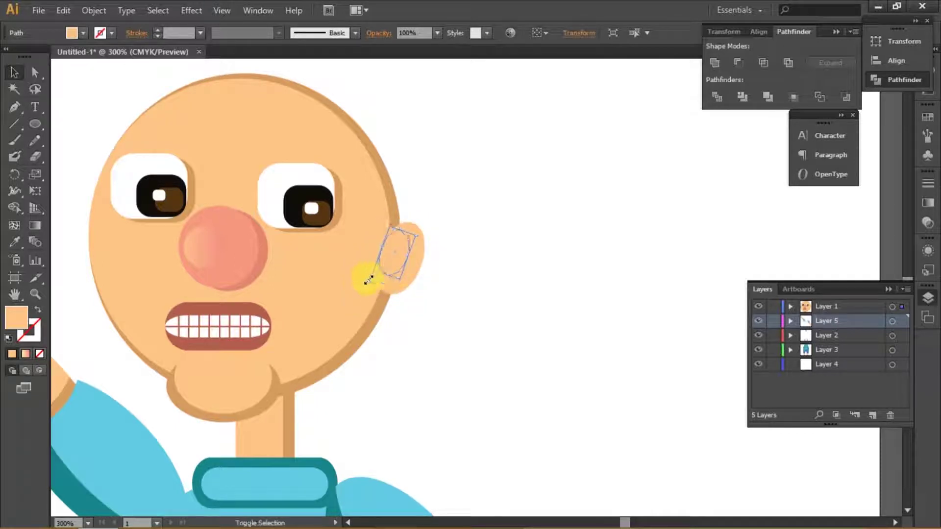
pyautogui.hotkey('ctrl', 'shift', 'a')
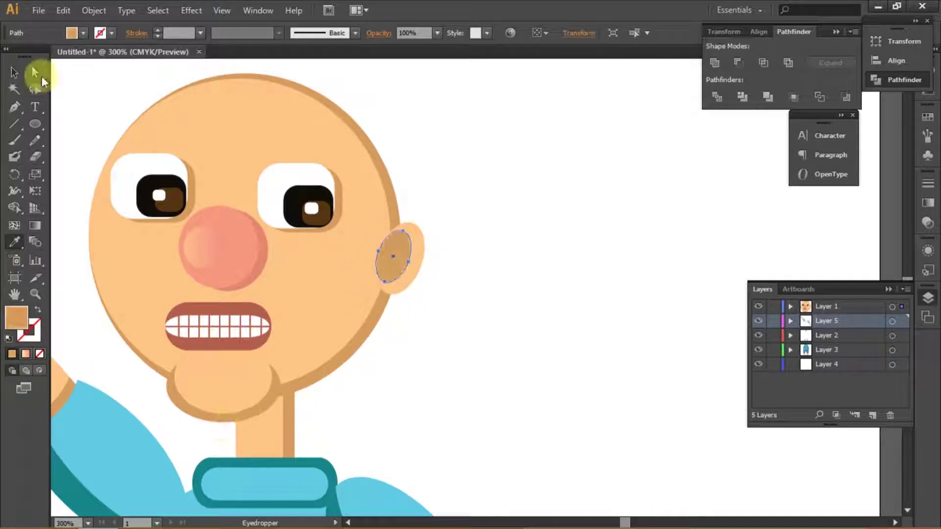
pyautogui.scroll(-2, 473, 289)
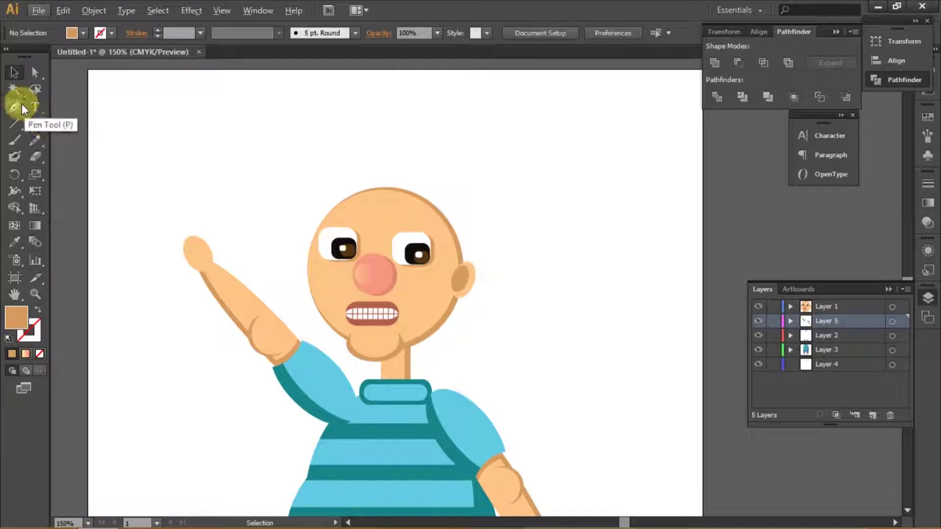
pyautogui.hotkey('ctrl', '0')
pyautogui.scroll(4, 294, 303)
# Draw a thin waistband rectangle over the shorts' top and Divide it with the shorts.
pyautogui.scroll(-4, 229, 296)
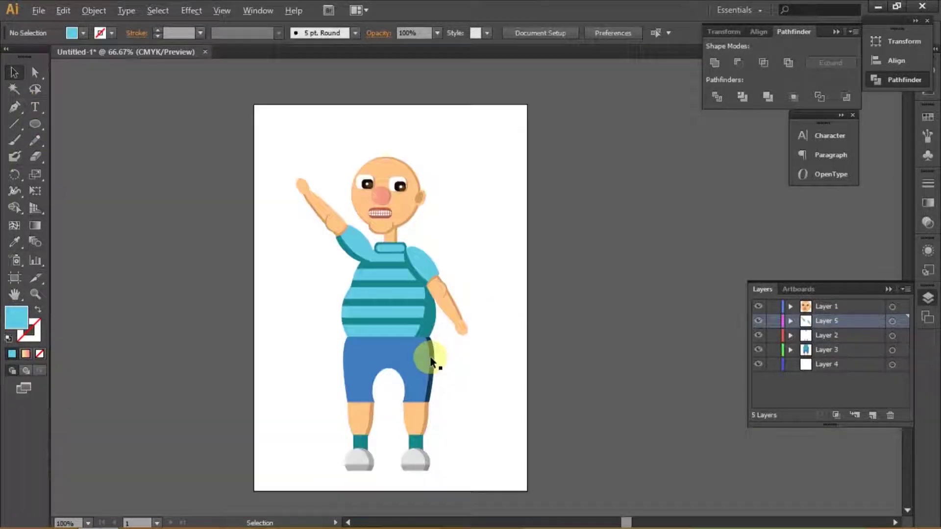
pyautogui.scroll(4, 295, 359)
pyautogui.press('l')
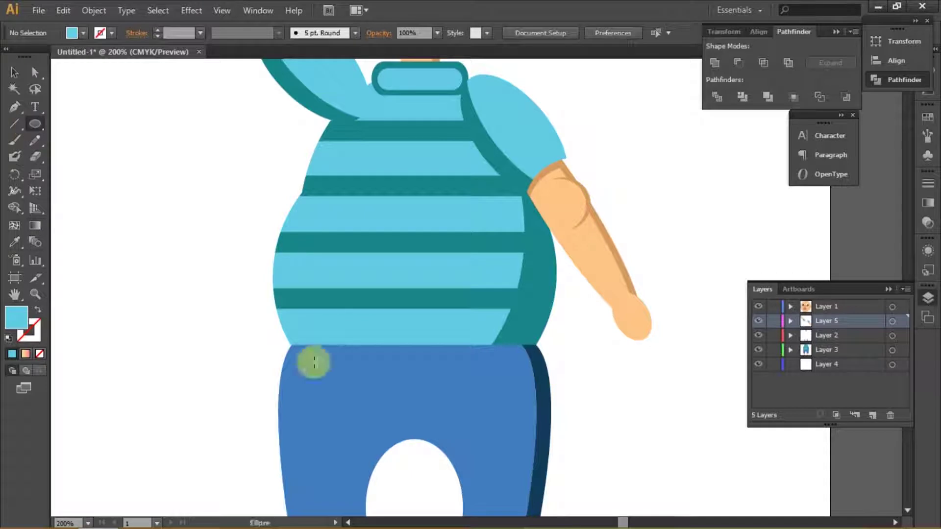
pyautogui.press('m')
pyautogui.moveTo(286, 343); pyautogui.dragTo(547, 353)
pyautogui.press('v')
pyautogui.moveTo(416, 352); pyautogui.dragTo(413, 359)
pyautogui.keyDown('shift'); pyautogui.click(311, 398); pyautogui.keyUp('shift')
pyautogui.click(716, 97)
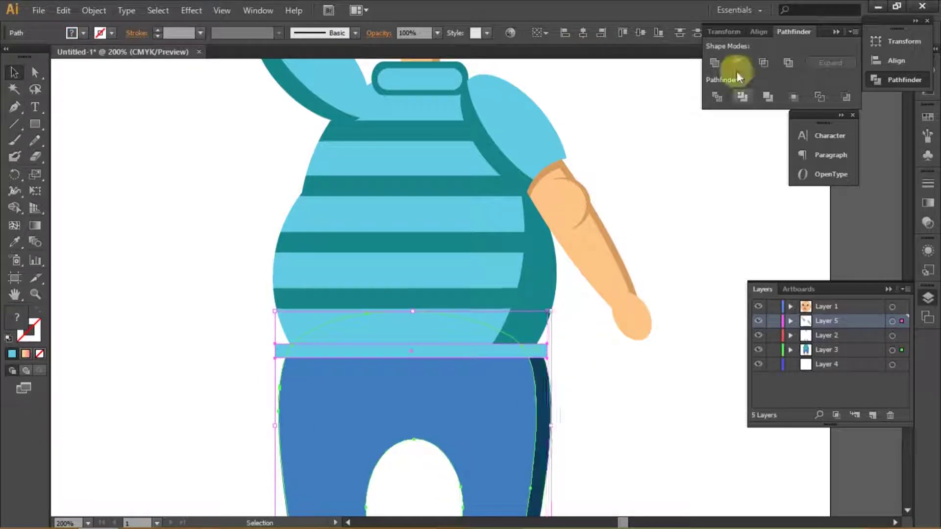
# Send the shorts group to the back of the stacking order.
pyautogui.rightClick(509, 365)
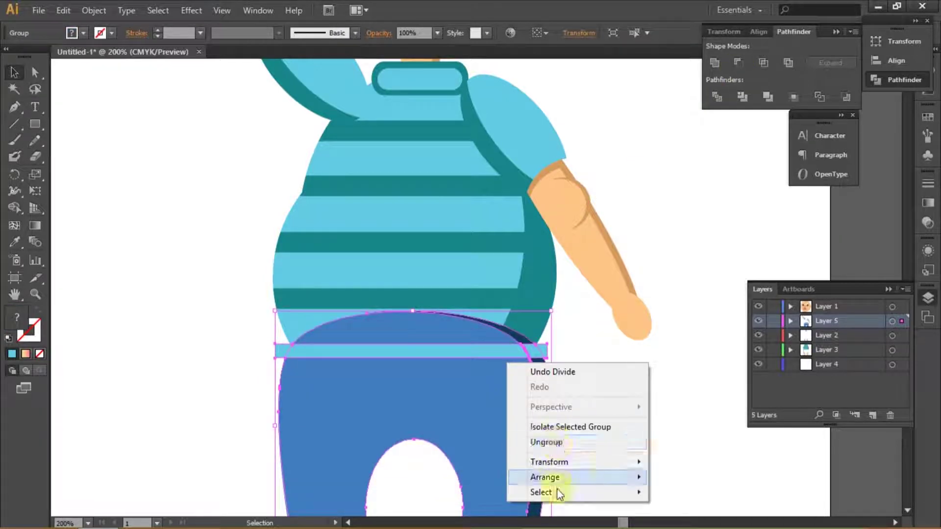
pyautogui.click(392, 414)
pyautogui.hotkey('ctrl', '-')
pyautogui.rightClick(500, 315)
pyautogui.click(493, 334)
pyautogui.rightClick(494, 334)
pyautogui.click(412, 482)
pyautogui.click(514, 210)
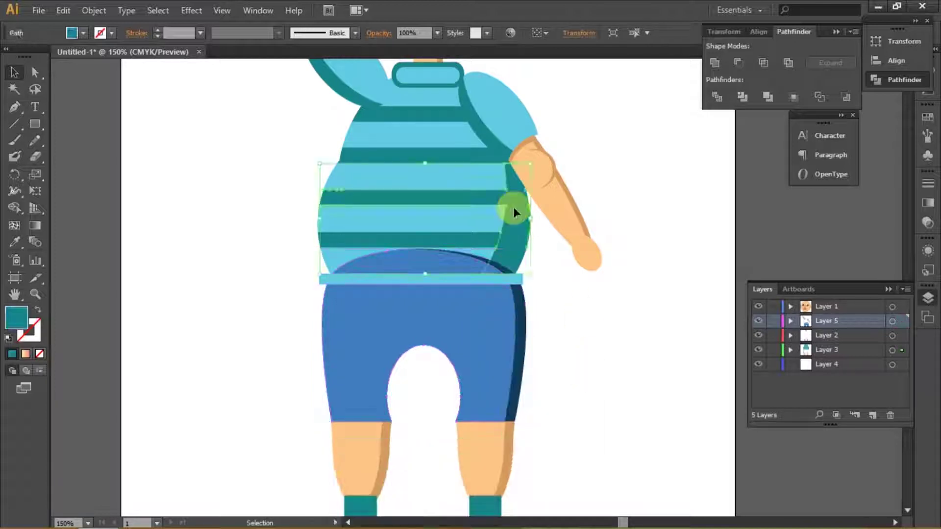
pyautogui.click(471, 283)
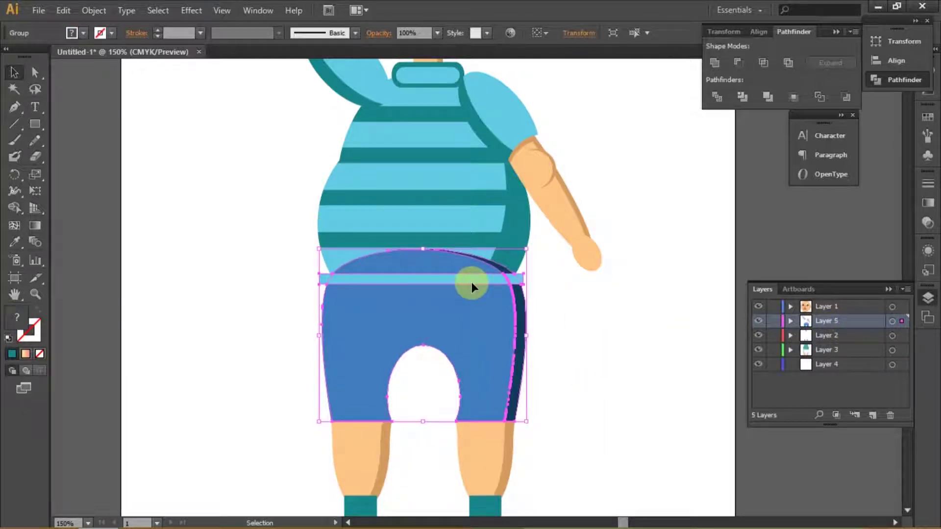
pyautogui.rightClick(472, 281)
pyautogui.click(373, 443)
# Marquee-select the shirt and arm pieces and bring up their Arrange options.
pyautogui.scroll(-3, 548, 290)
pyautogui.moveTo(455, 165); pyautogui.dragTo(566, 269)
pyautogui.scroll(3, 566, 269)
pyautogui.rightClick(522, 259)
pyautogui.moveTo(560, 373)
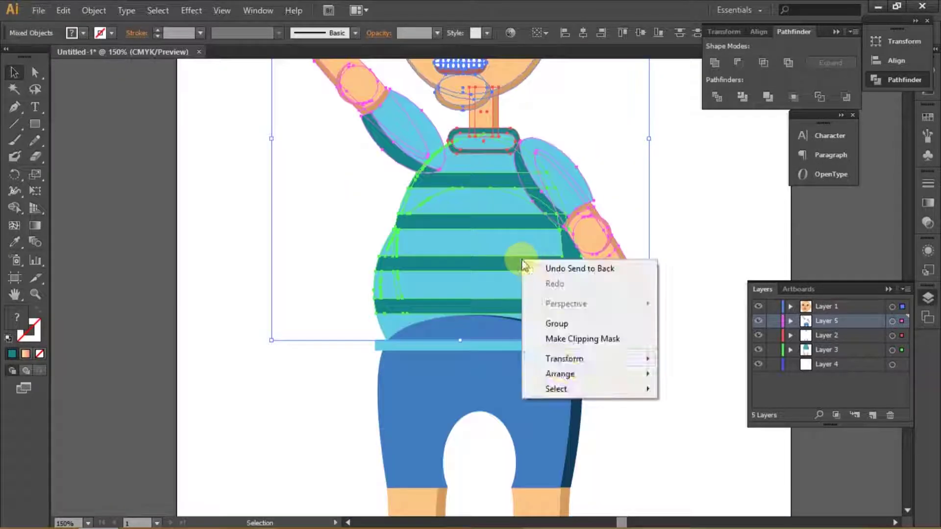
pyautogui.click(294, 380)
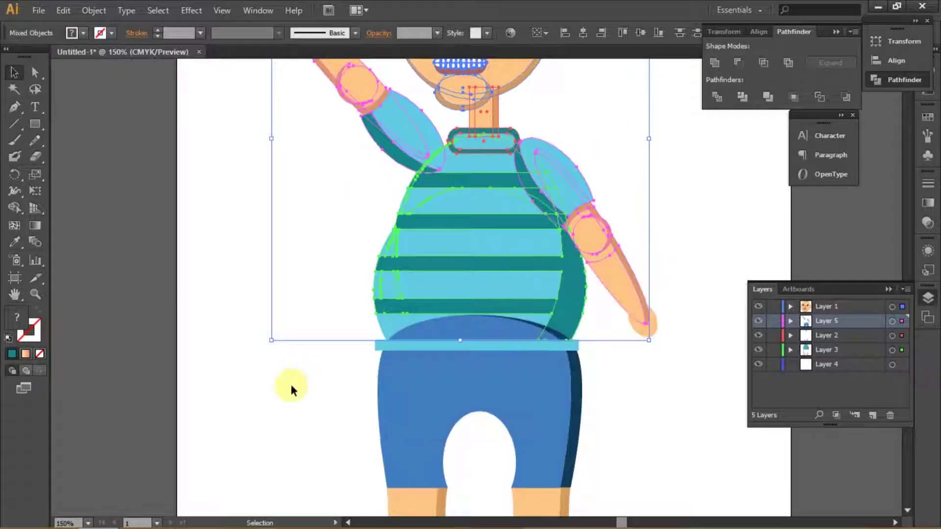
# Move Layer 5 lower in the stack, hiding and reshowing the striped shirt layer to check.
pyautogui.click(758, 350)
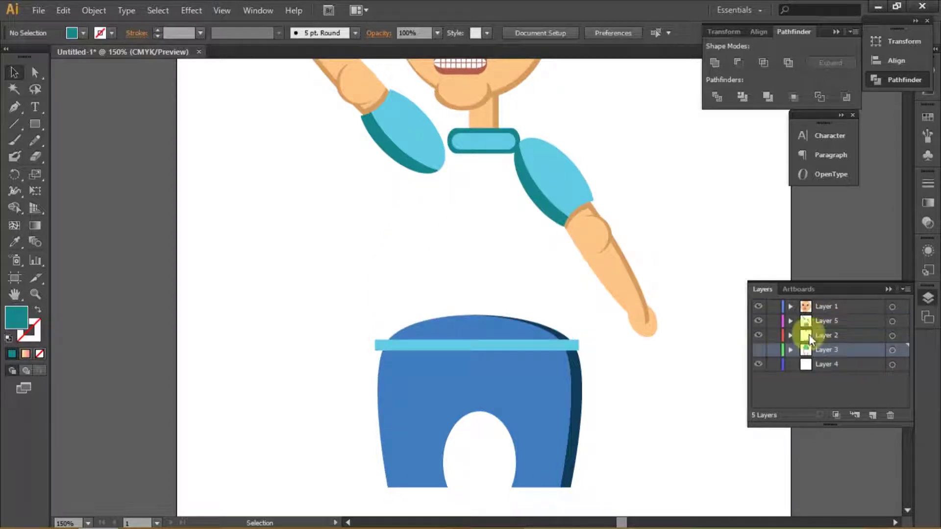
pyautogui.click(809, 338)
pyautogui.moveTo(806, 322)
pyautogui.mouseDown()
pyautogui.moveTo(808, 349)
pyautogui.moveTo(827, 353)
pyautogui.mouseUp()
pyautogui.click(760, 349)
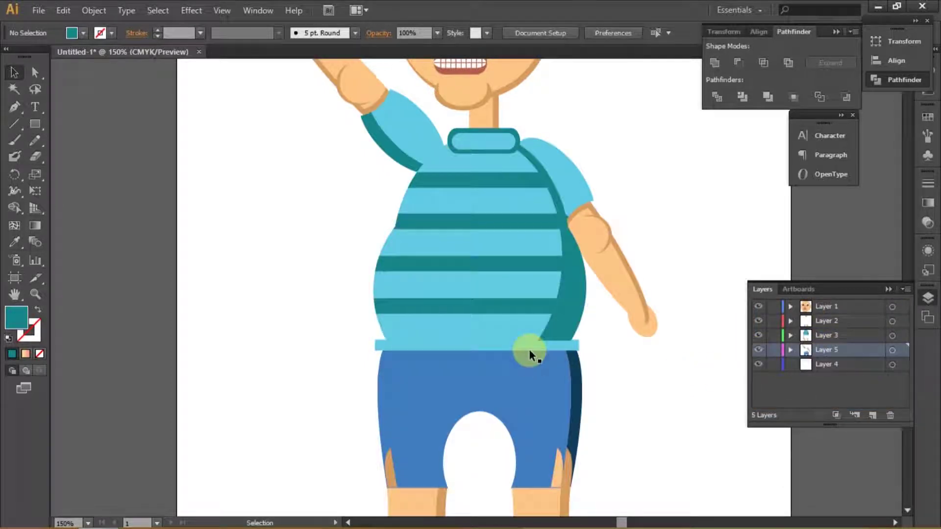
# Check the shoes layer and place the shorts layer above the shirt layer.
pyautogui.hotkey('ctrl', '-')
pyautogui.click(521, 410)
pyautogui.click(758, 321)
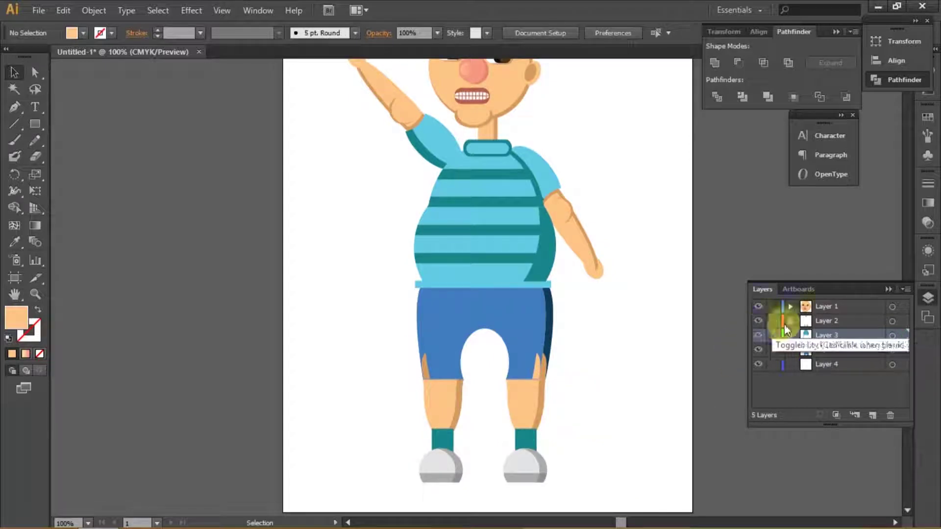
pyautogui.click(816, 321)
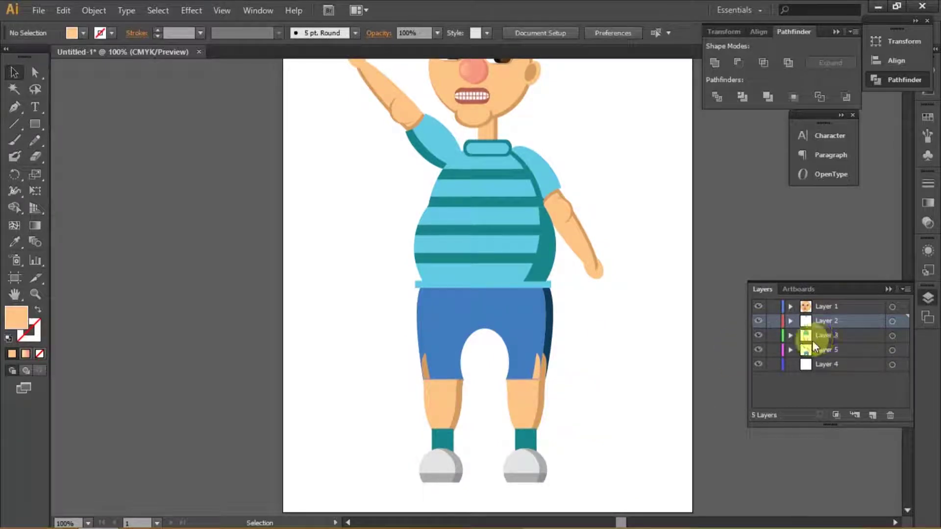
pyautogui.moveTo(813, 347); pyautogui.dragTo(812, 350)
# Arrange the shorts so their top tucks behind the shirt.
pyautogui.scroll(3, 496, 286)
pyautogui.click(496, 284)
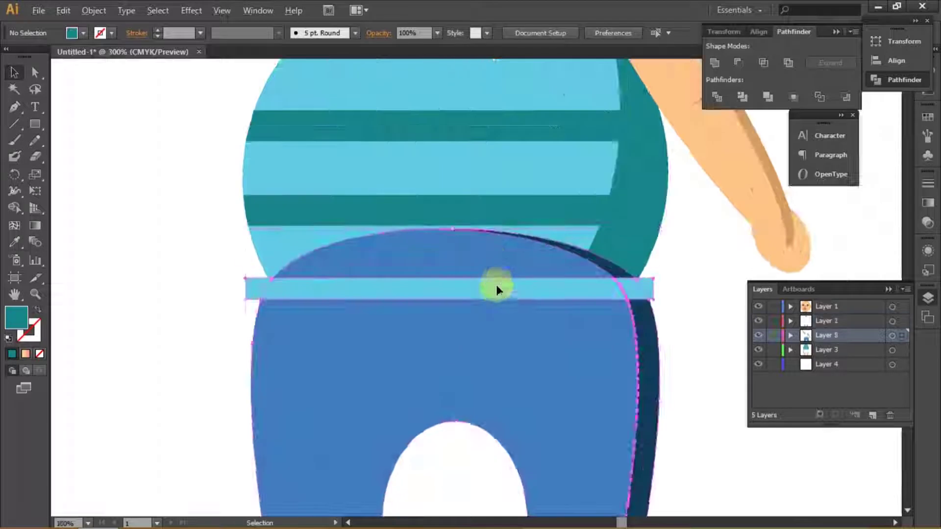
pyautogui.rightClick(496, 292)
pyautogui.click(542, 376)
# Trim the waistband's protruding left end and recolour it to blue #437CBF.
pyautogui.moveTo(236, 294)
pyautogui.mouseDown()
pyautogui.moveTo(300, 319)
pyautogui.moveTo(500, 317)
pyautogui.mouseUp()
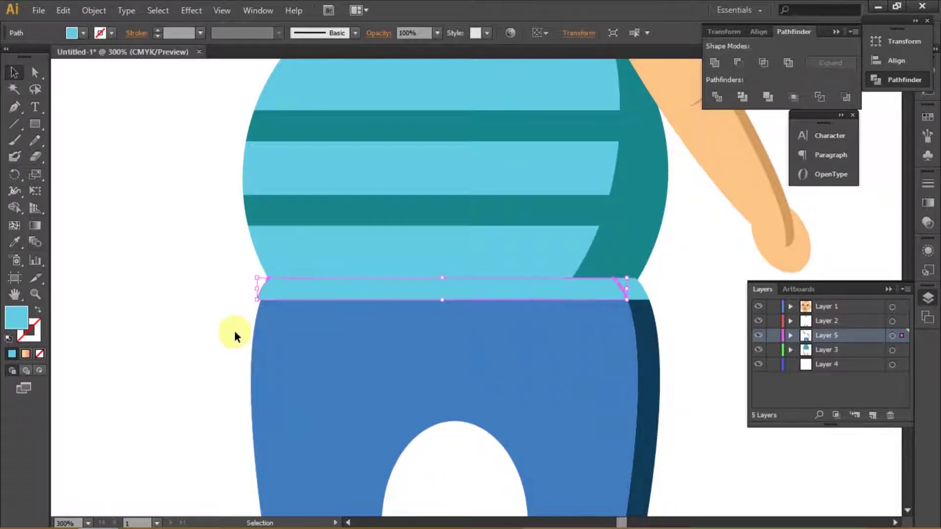
pyautogui.click(627, 300)
pyautogui.hotkey('ctrl', 'z')
pyautogui.click(487, 273)
pyautogui.doubleClick(16, 317)
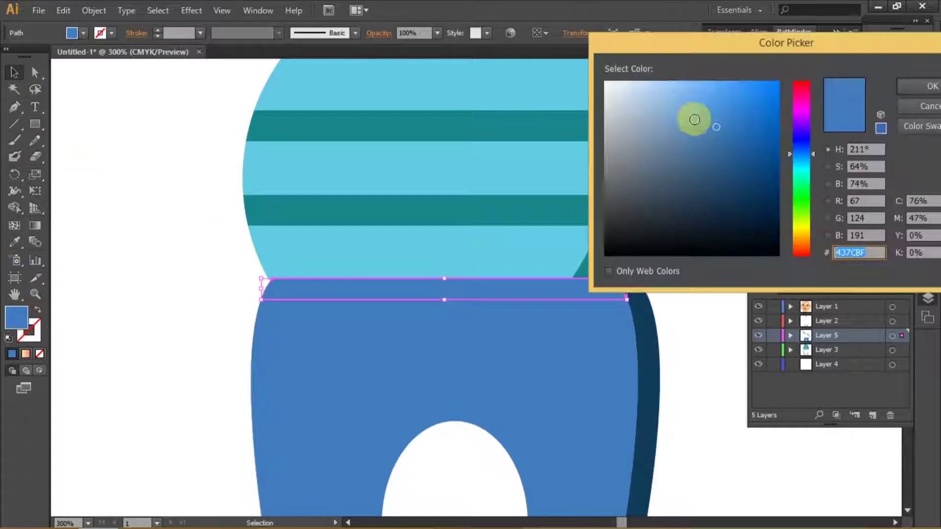
pyautogui.click(919, 86)
pyautogui.doubleClick(16, 317)
# Adjust an anchor on the shirt's edge with Direct Selection, then select the shoulder group.
pyautogui.click(605, 298)
pyautogui.click(314, 308)
pyautogui.press('a')
pyautogui.click(236, 320)
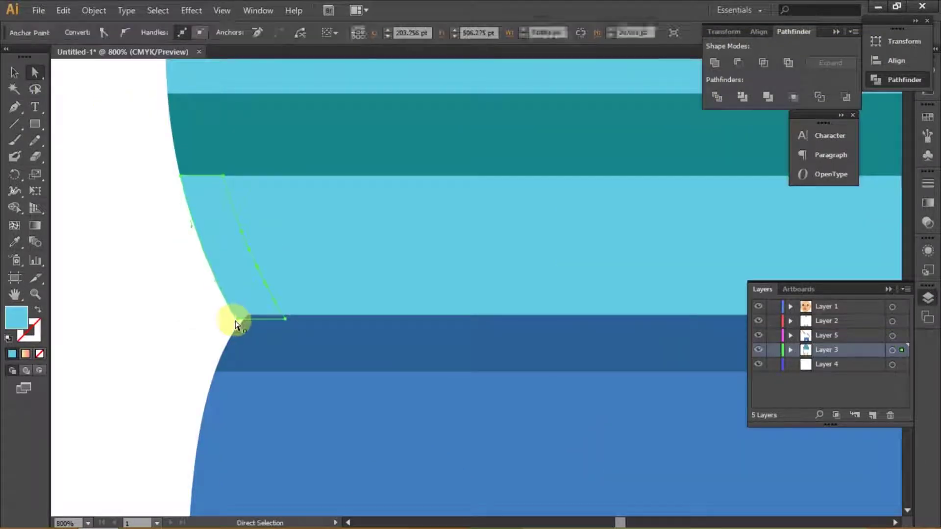
pyautogui.click(13, 72)
pyautogui.hotkey('ctrl', '0')
pyautogui.scroll(5, 342, 235)
pyautogui.click(343, 236)
pyautogui.scroll(3, 401, 287)
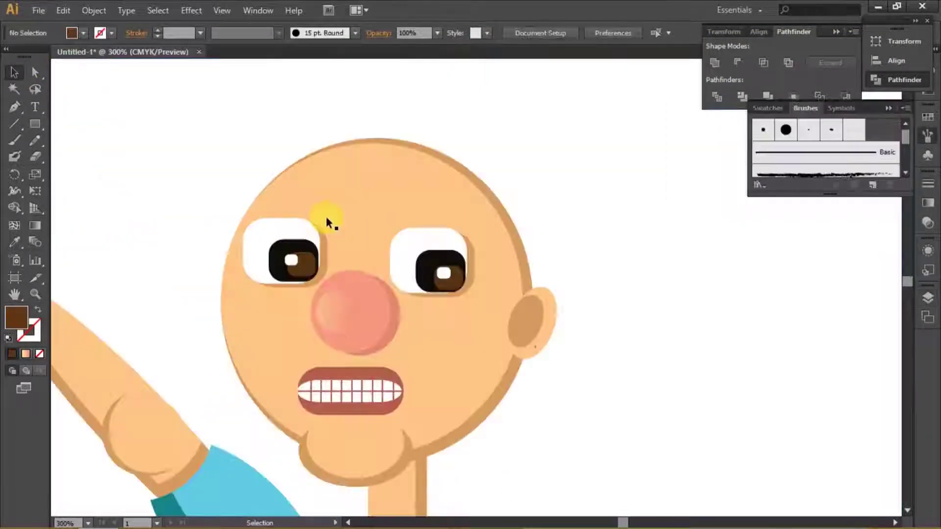
# Draw a brown rounded-rectangle hair bar across the top of the head.
pyautogui.moveTo(35, 124); pyautogui.dragTo(88, 143)
pyautogui.moveTo(210, 111); pyautogui.dragTo(549, 198)
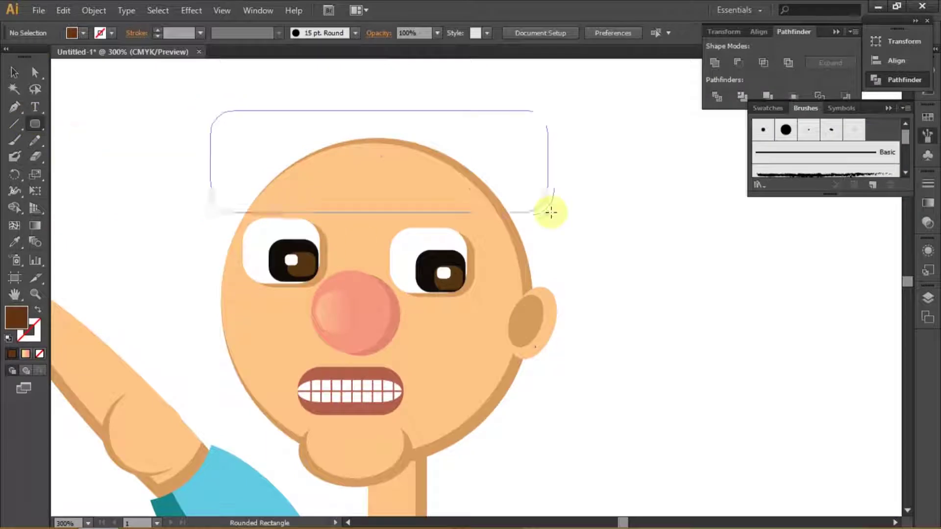
pyautogui.click(11, 73)
pyautogui.moveTo(317, 162); pyautogui.dragTo(295, 140)
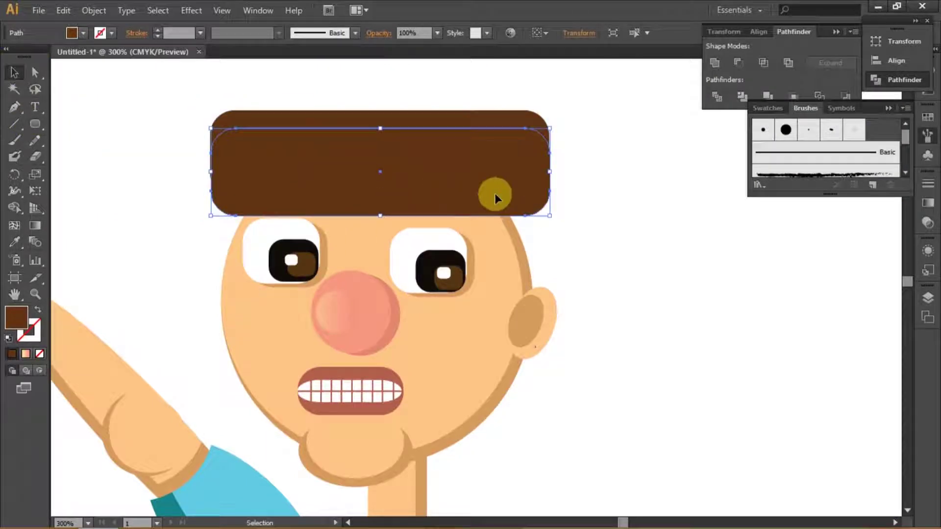
# Copy the hair bar into a narrow side strip stretched down toward the ear.
pyautogui.moveTo(495, 193); pyautogui.dragTo(496, 169)
pyautogui.hotkey('ctrl', 'v')
pyautogui.moveTo(565, 238); pyautogui.dragTo(565, 141)
pyautogui.moveTo(735, 233)
pyautogui.mouseDown()
pyautogui.moveTo(536, 233)
pyautogui.moveTo(549, 234)
pyautogui.mouseUp()
pyautogui.moveTo(482, 237); pyautogui.dragTo(504, 223)
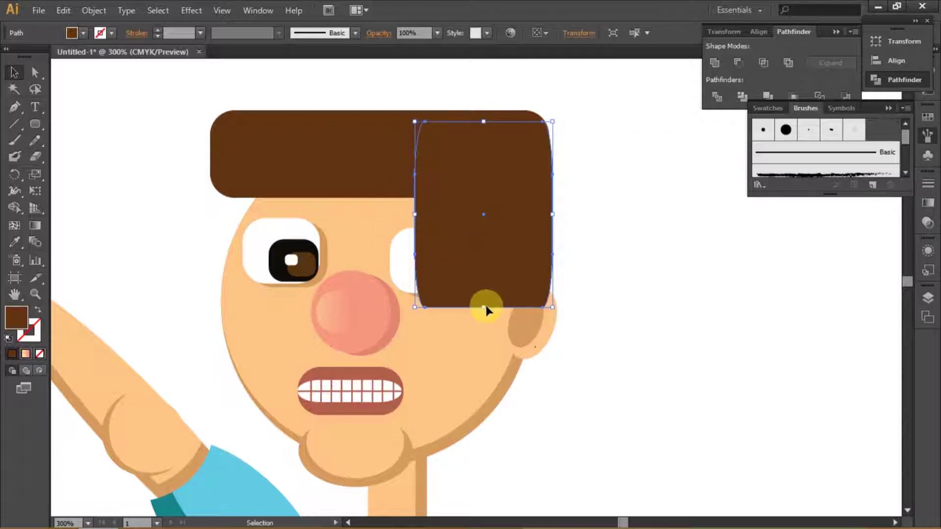
pyautogui.moveTo(484, 307); pyautogui.dragTo(487, 351)
pyautogui.moveTo(552, 237); pyautogui.dragTo(563, 233)
# Bring the ear to the front so it sits over the hair.
pyautogui.rightClick(524, 351)
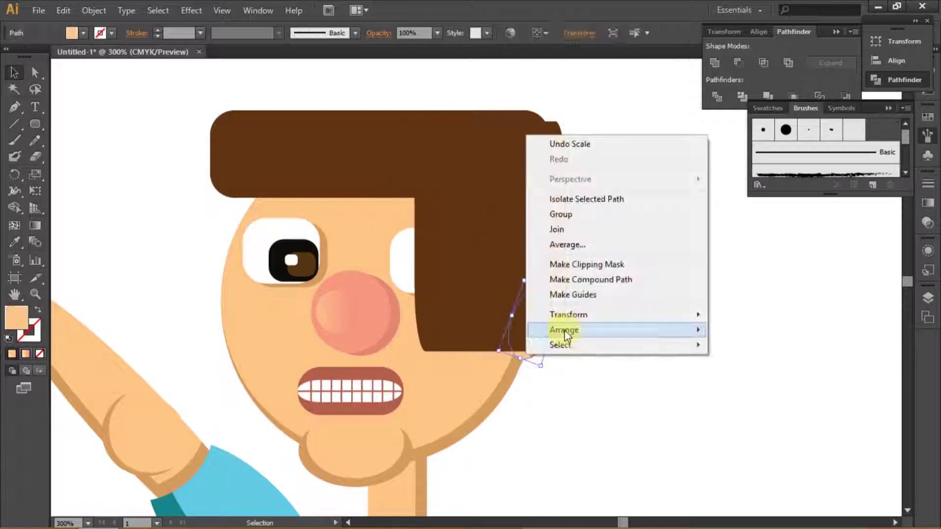
pyautogui.click(465, 334)
pyautogui.click(575, 360)
pyautogui.click(543, 319)
pyautogui.click(614, 184)
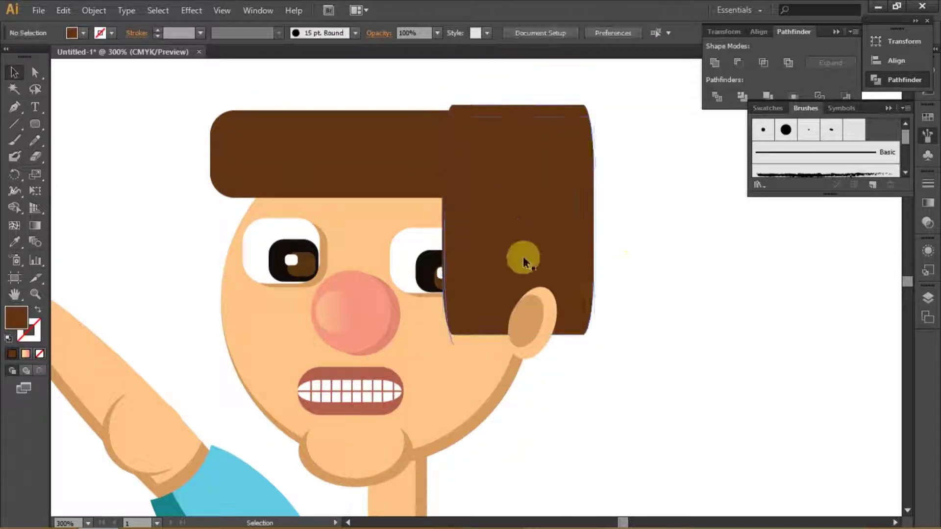
# Resize the side hair strip and Unite it with the hair bar.
pyautogui.click(523, 262)
pyautogui.moveTo(598, 119)
pyautogui.mouseDown()
pyautogui.moveTo(521, 195)
pyautogui.moveTo(487, 309)
pyautogui.moveTo(490, 353)
pyautogui.mouseUp()
pyautogui.moveTo(429, 289)
pyautogui.mouseDown()
pyautogui.moveTo(448, 236)
pyautogui.moveTo(489, 238)
pyautogui.mouseUp()
pyautogui.click(554, 358)
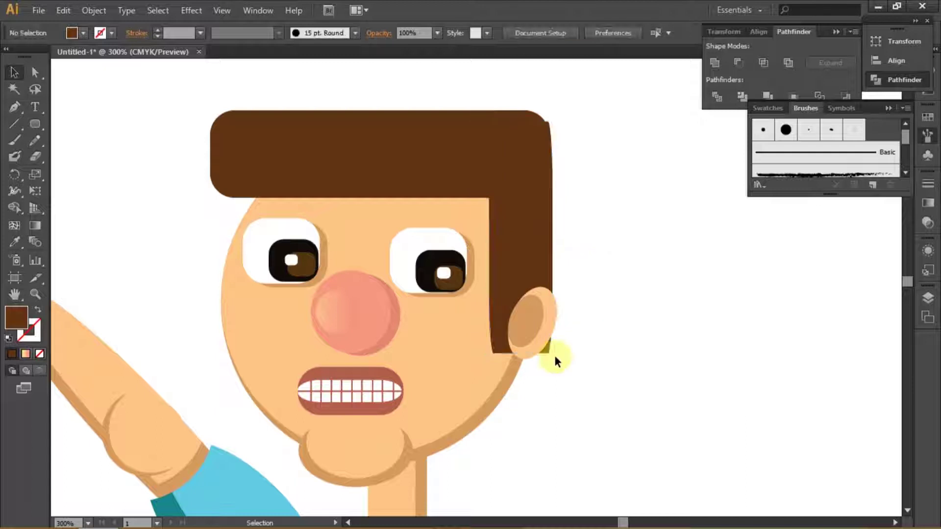
pyautogui.hotkey('ctrl', '=')
pyautogui.click(519, 245)
pyautogui.keyDown('shift'); pyautogui.click(455, 203); pyautogui.keyUp('shift')
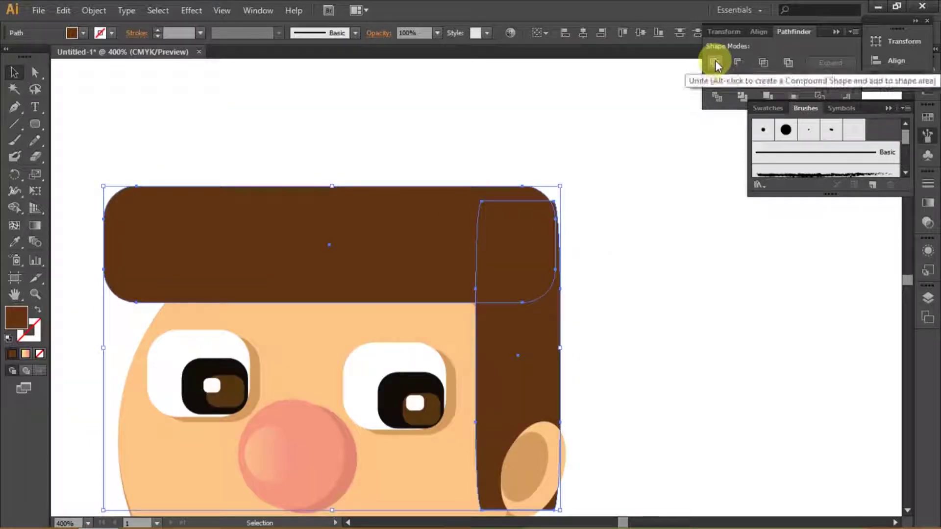
pyautogui.click(715, 62)
pyautogui.click(568, 235)
# Tweak the merged hair's inner corner anchor with Direct Selection.
pyautogui.hotkey('ctrl', '=')
pyautogui.hotkey('ctrl', '=')
pyautogui.press('a')
pyautogui.click(534, 178)
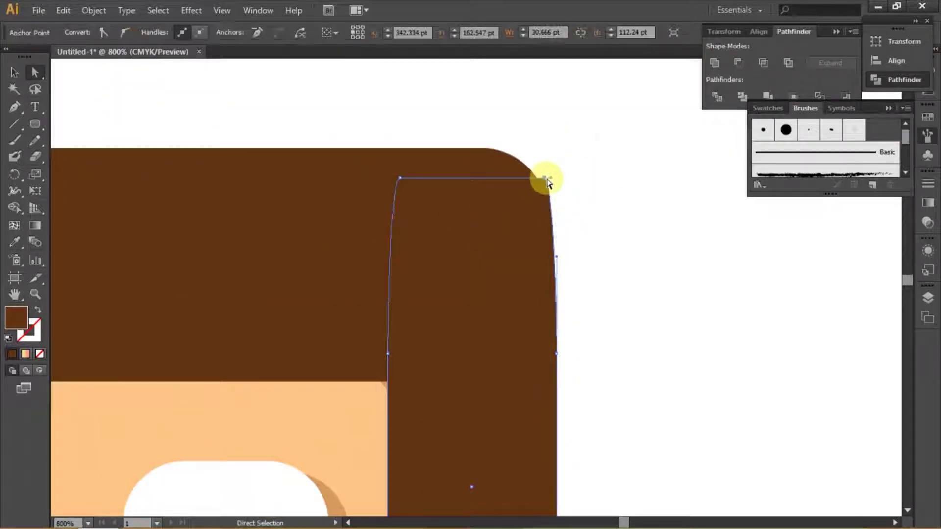
pyautogui.click(548, 191)
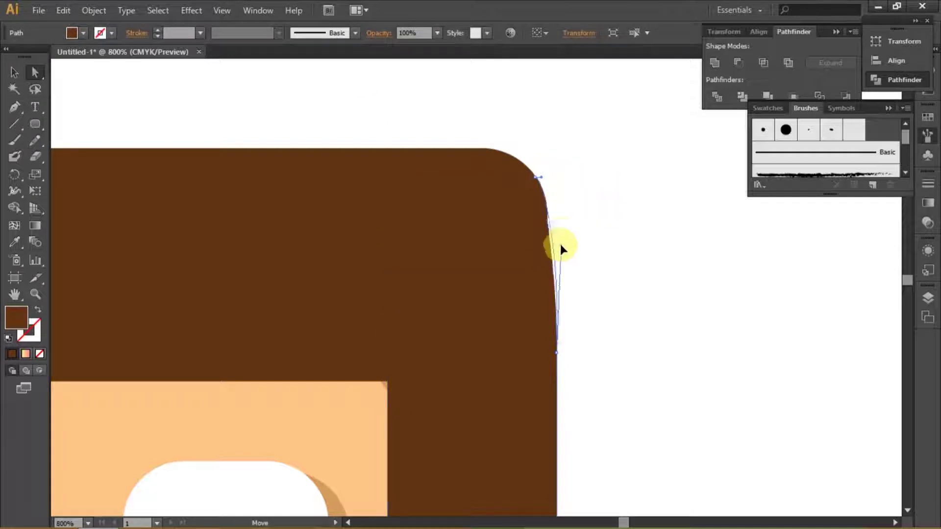
pyautogui.scroll(-3, 576, 243)
pyautogui.scroll(-4, 515, 262)
pyautogui.scroll(2, 463, 246)
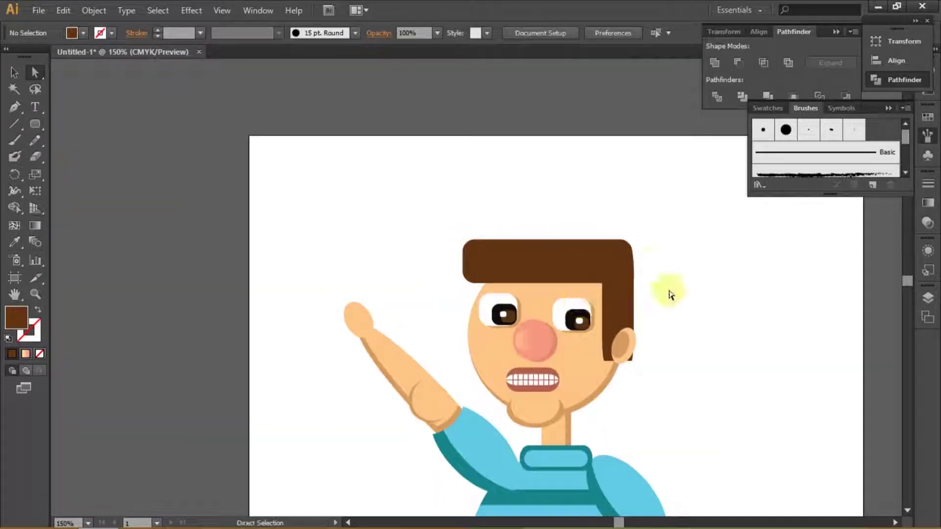
pyautogui.scroll(1, 637, 270)
# Recolour the inner hair shape a much darker brown in the Color Picker.
pyautogui.scroll(1, 632, 267)
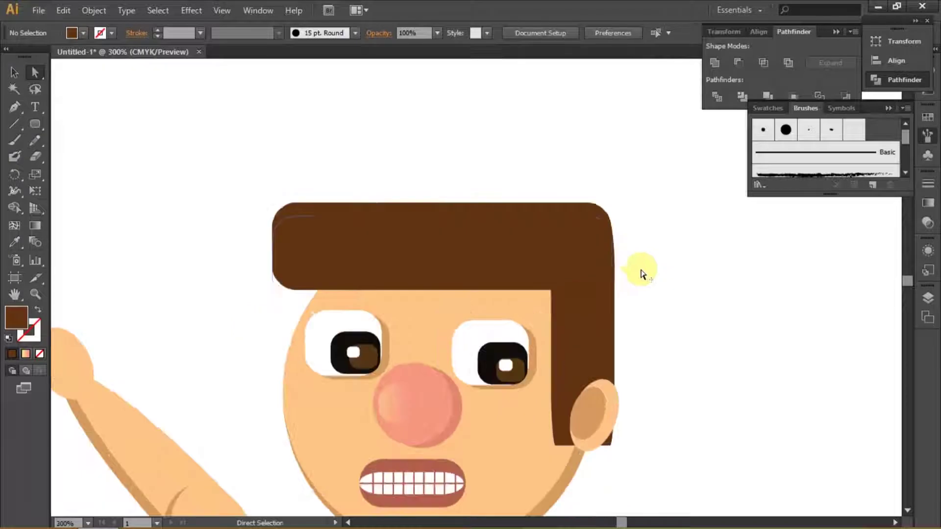
pyautogui.click(490, 250)
pyautogui.doubleClick(14, 316)
pyautogui.click(773, 211)
pyautogui.click(914, 84)
# Nudge the side hair piece left, narrow it, and give it the inner hair's dark colour.
pyautogui.click(588, 283)
pyautogui.moveTo(588, 283); pyautogui.dragTo(577, 277)
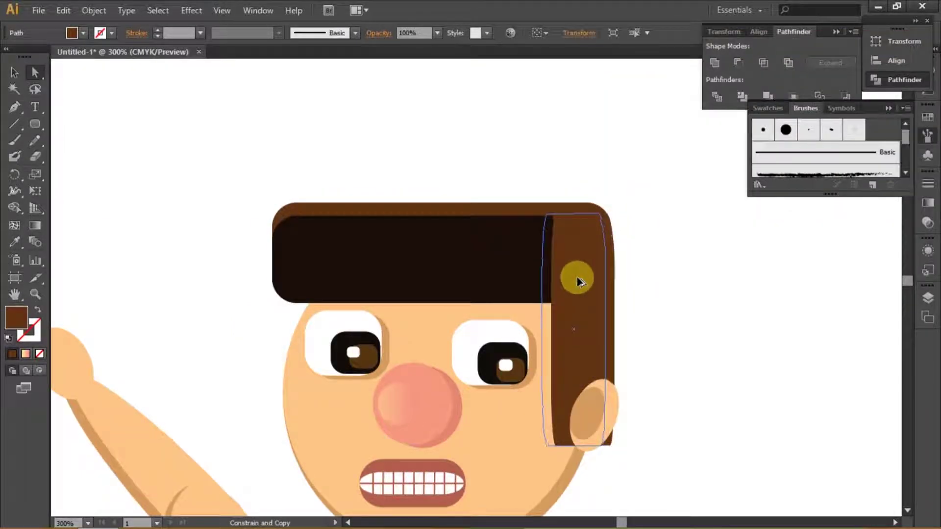
pyautogui.moveTo(543, 319); pyautogui.dragTo(553, 319)
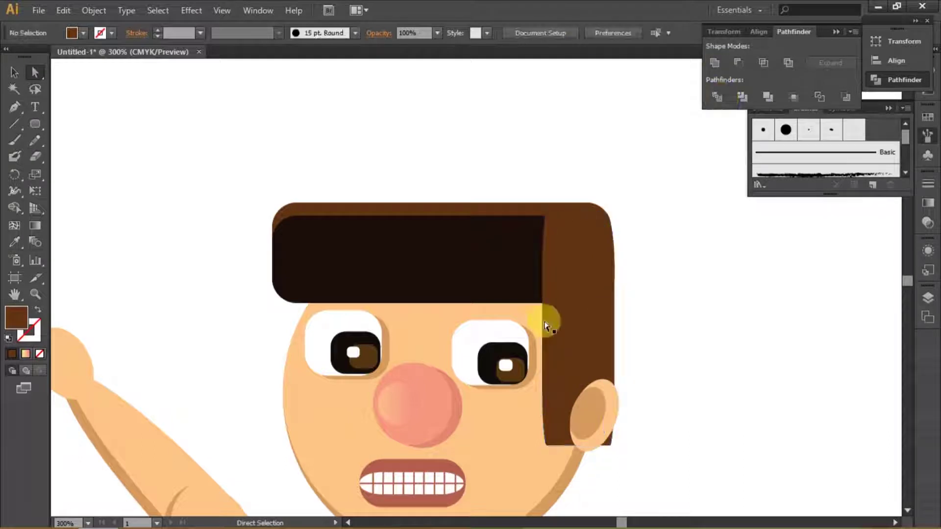
pyautogui.press('i')
pyautogui.click(368, 257)
# Divide the inner and side hair with Pathfinder and ungroup the resulting pieces.
pyautogui.press('v')
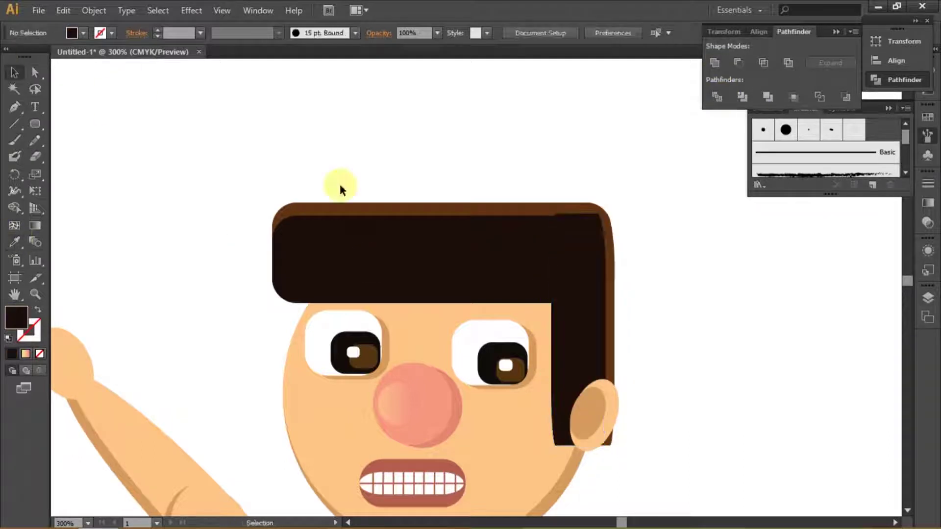
pyautogui.hotkey('ctrl', '+')
pyautogui.hotkey('ctrl', '+')
pyautogui.click(455, 219)
pyautogui.click(717, 96)
pyautogui.rightClick(554, 227)
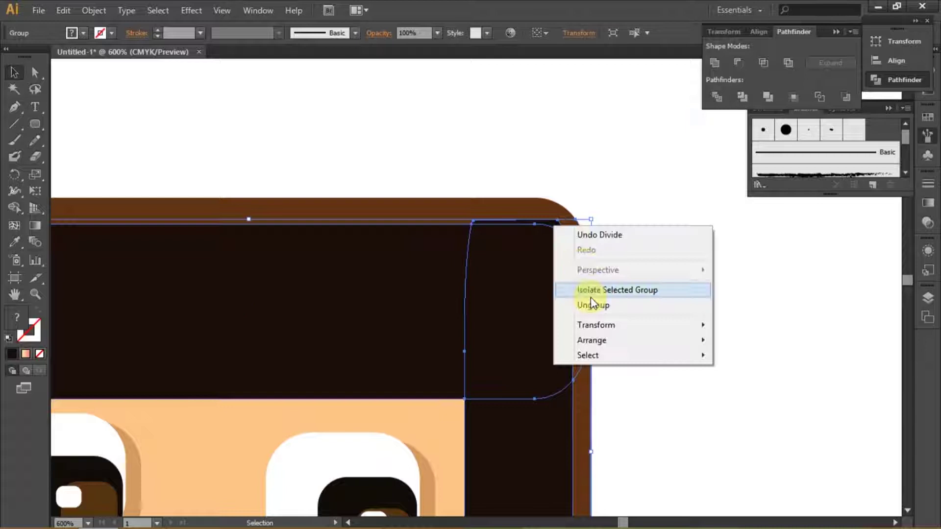
pyautogui.click(590, 304)
pyautogui.click(559, 228)
pyautogui.click(626, 190)
pyautogui.hotkey('ctrl', '0')
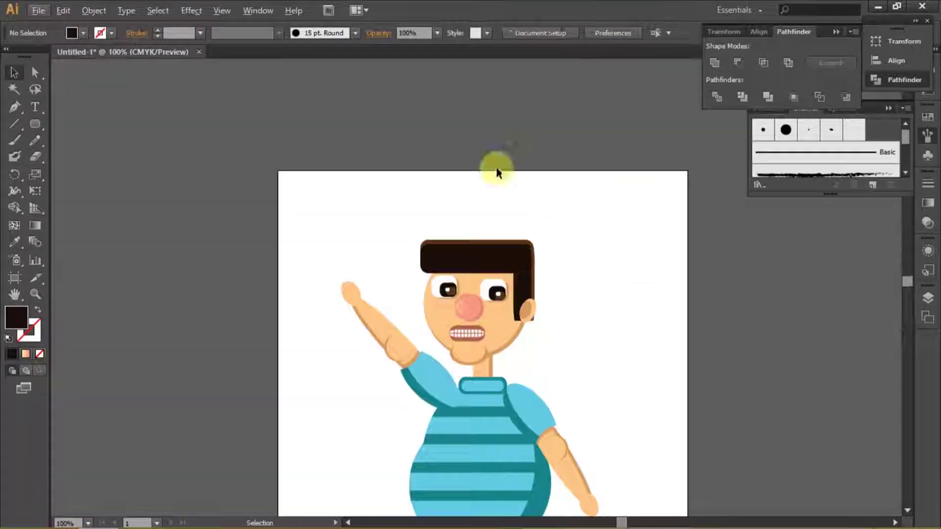
pyautogui.keyDown('alt'); pyautogui.scroll(2, 496, 168); pyautogui.keyUp('alt')
pyautogui.click(494, 280)
pyautogui.click(713, 236)
pyautogui.click(462, 269)
pyautogui.click(715, 62)
pyautogui.click(531, 322)
pyautogui.keyDown('alt'); pyautogui.scroll(-3, 540, 294); pyautogui.keyUp('alt')
pyautogui.keyDown('alt'); pyautogui.scroll(3, 541, 299); pyautogui.keyUp('alt')
pyautogui.click(519, 319)
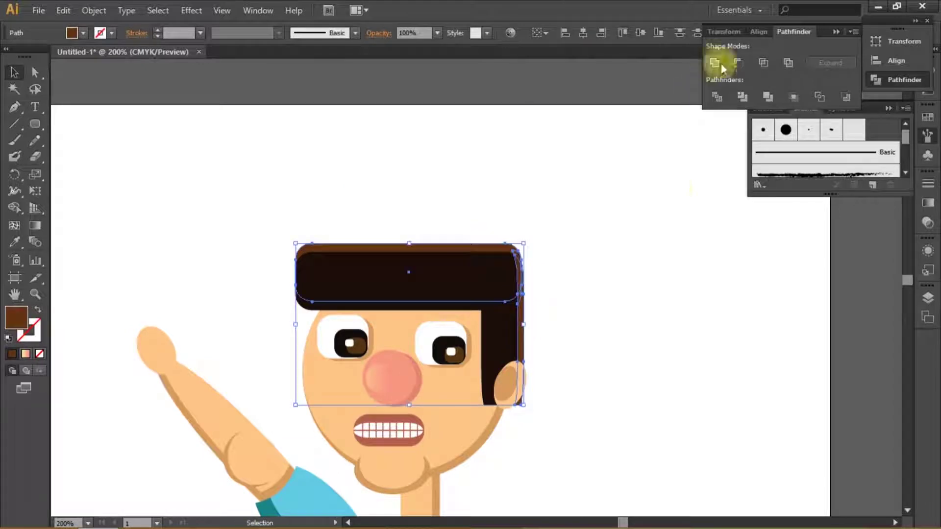
pyautogui.doubleClick(12, 316)
pyautogui.moveTo(799, 221); pyautogui.dragTo(798, 235)
pyautogui.click(904, 90)
pyautogui.keyDown('alt'); pyautogui.scroll(-3, 468, 301); pyautogui.keyUp('alt')
pyautogui.keyDown('alt'); pyautogui.scroll(3, 523, 193); pyautogui.keyUp('alt')
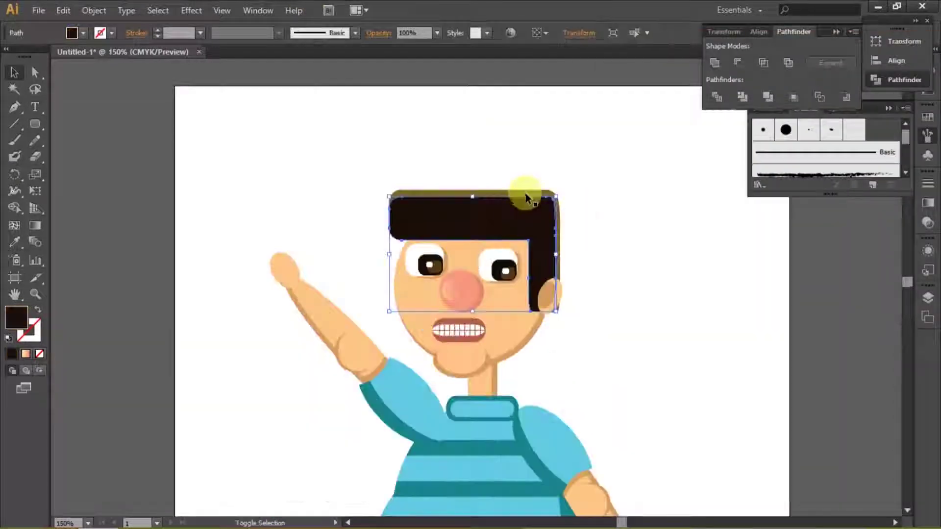
pyautogui.click(607, 305)
pyautogui.keyDown('alt'); pyautogui.scroll(1, 487, 267); pyautogui.keyUp('alt')
pyautogui.keyDown('alt'); pyautogui.scroll(-4, 578, 274); pyautogui.keyUp('alt')
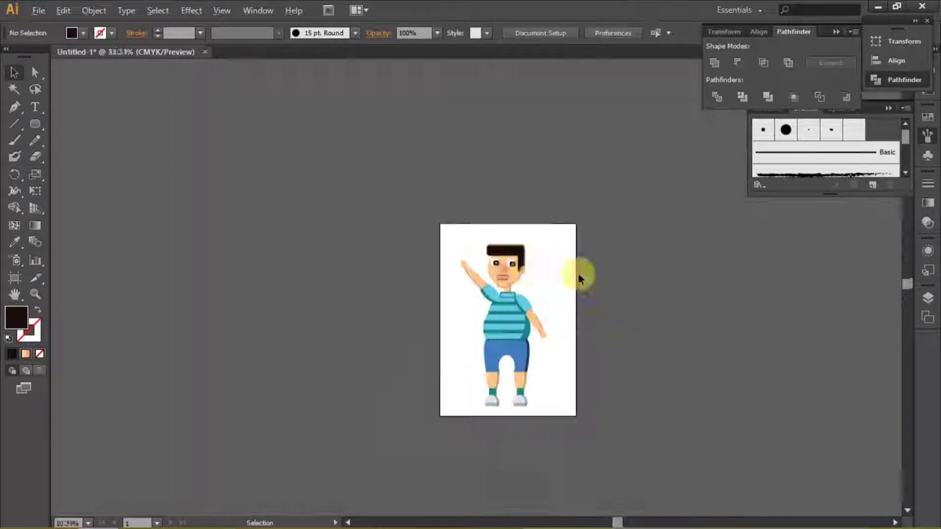
pyautogui.keyDown('alt'); pyautogui.scroll(3, 519, 265); pyautogui.keyUp('alt')
pyautogui.keyDown('alt'); pyautogui.scroll(1, 513, 264); pyautogui.keyUp('alt')
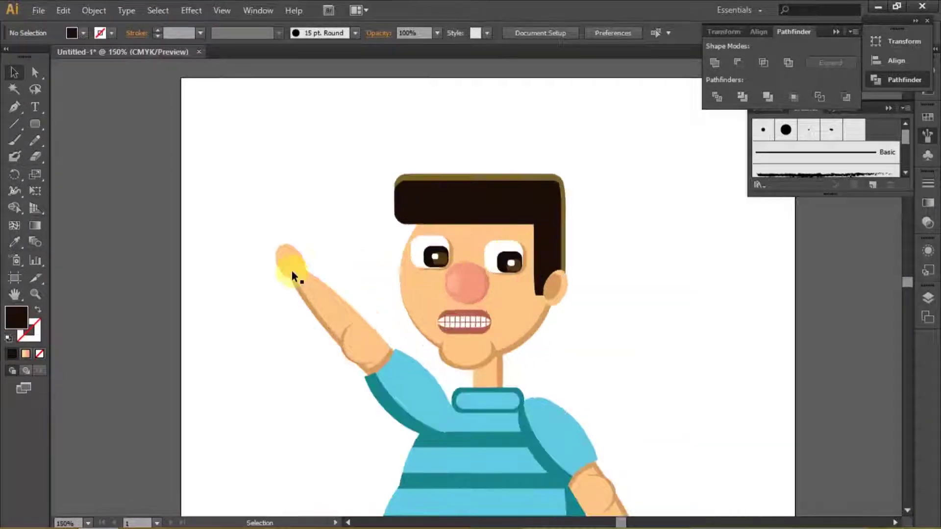
# Draw a small dark rounded-rectangle finger above the raised hand.
pyautogui.moveTo(36, 126); pyautogui.dragTo(66, 144)
pyautogui.moveTo(251, 182); pyautogui.dragTo(266, 217)
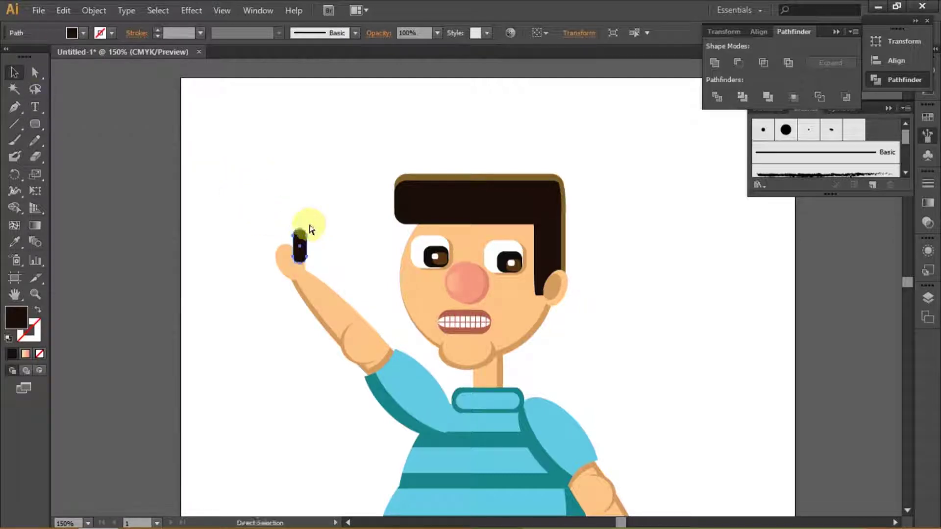
pyautogui.click(323, 253)
pyautogui.keyDown('alt'); pyautogui.scroll(1, 301, 254); pyautogui.keyUp('alt')
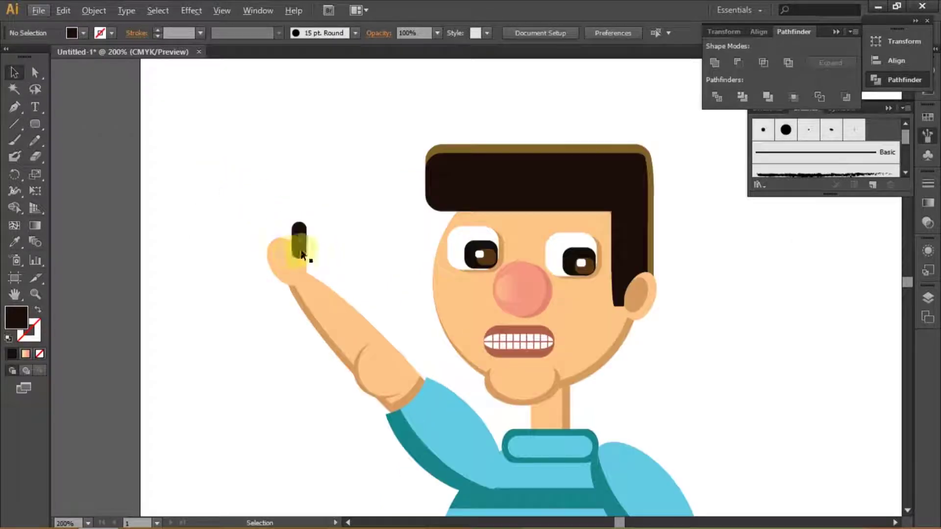
# Duplicate the finger, tilting the copies left to fan out across the hand.
pyautogui.moveTo(307, 248)
pyautogui.mouseDown()
pyautogui.moveTo(284, 230)
pyautogui.moveTo(272, 204)
pyautogui.mouseUp()
pyautogui.click(243, 245)
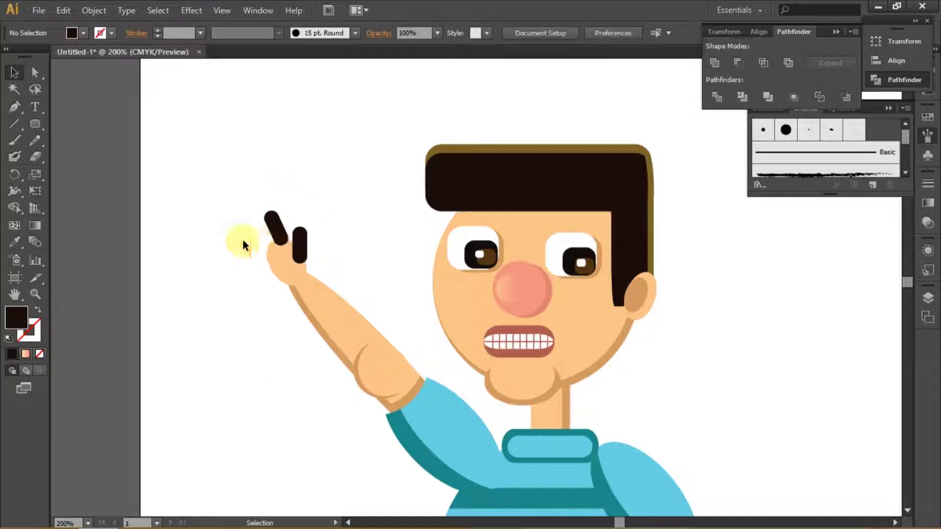
pyautogui.moveTo(268, 243)
pyautogui.mouseDown()
pyautogui.moveTo(267, 217)
pyautogui.moveTo(253, 254)
pyautogui.moveTo(237, 234)
pyautogui.mouseUp()
pyautogui.click(319, 187)
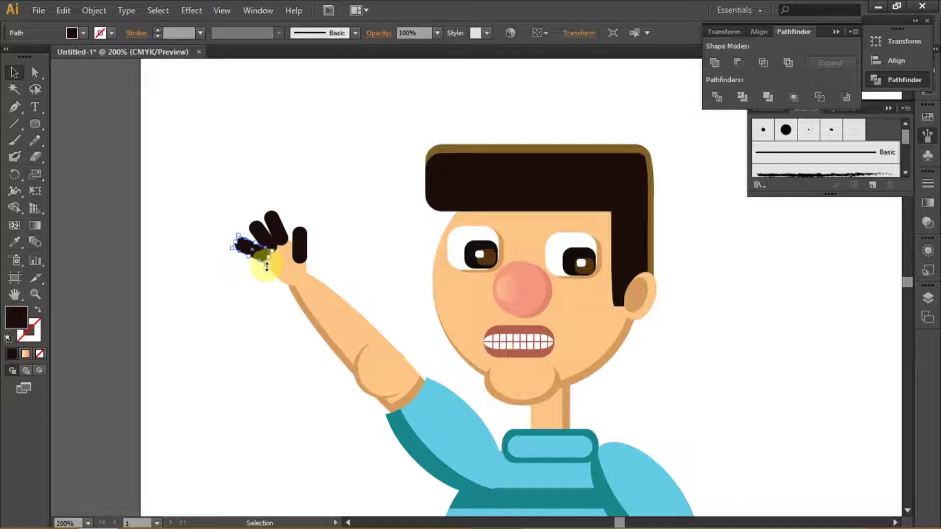
pyautogui.click(223, 253)
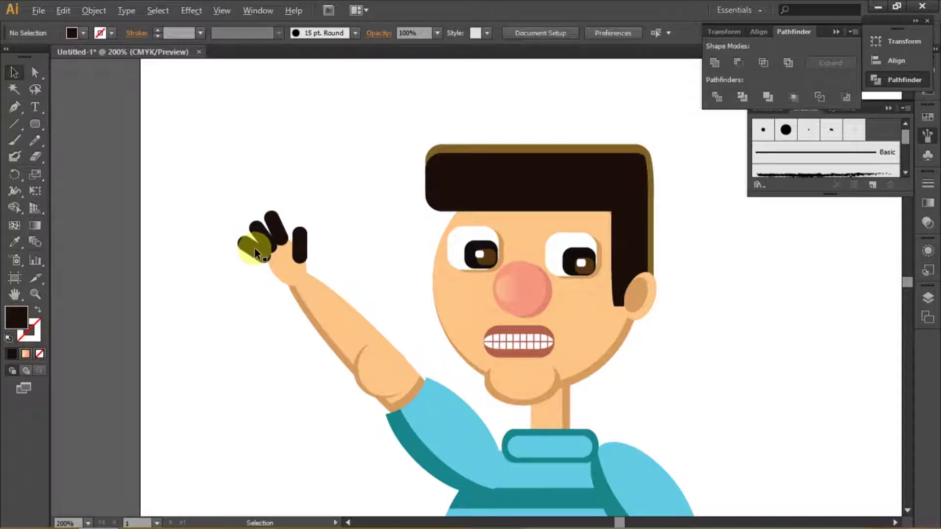
# Add a thumb at the hand's lower left and give it the palm's peach colour.
pyautogui.moveTo(254, 249); pyautogui.dragTo(251, 262)
pyautogui.click(214, 265)
pyautogui.click(264, 271)
pyautogui.hotkey('ctrl', 'shift', 'a')
pyautogui.press('i')
pyautogui.click(254, 264)
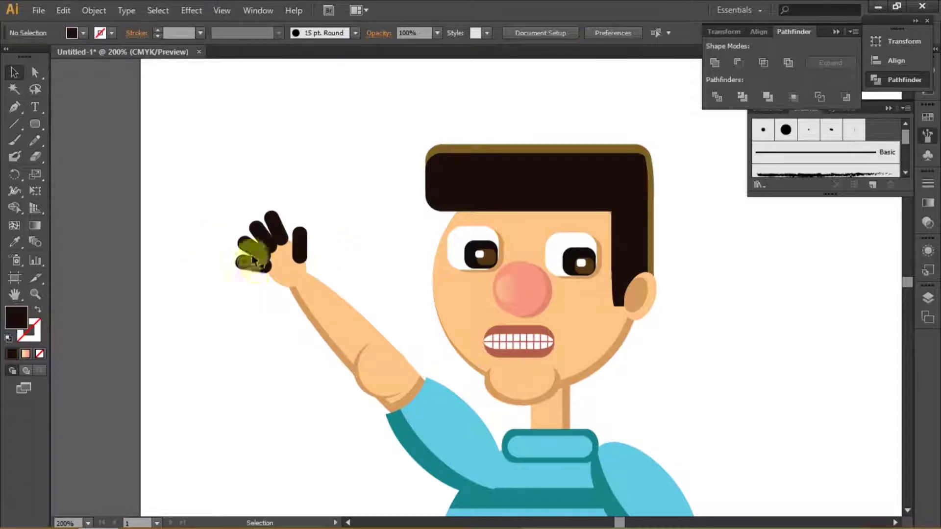
pyautogui.click(299, 293)
pyautogui.press('v')
pyautogui.click(169, 122)
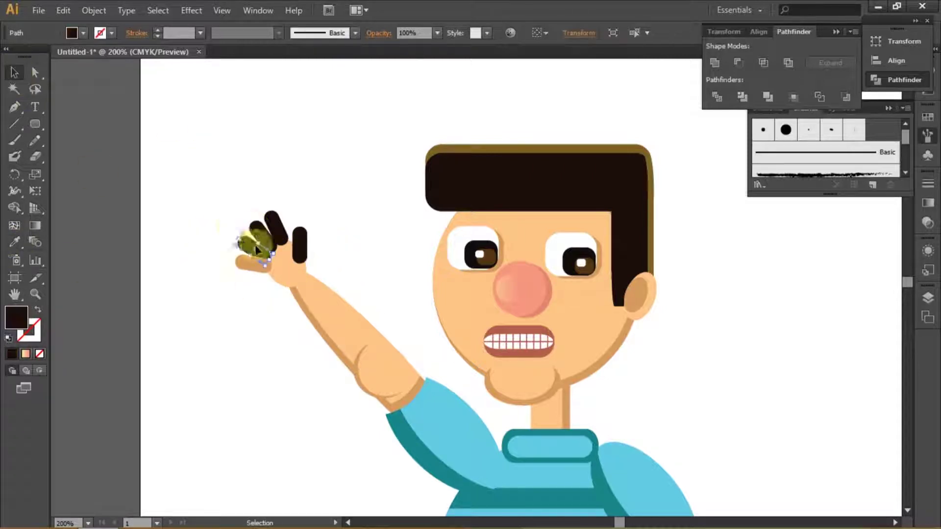
# Colour the fingers with the tan sampled from the arm shading.
pyautogui.click(251, 254)
pyautogui.hotkey('ctrl', '+')
pyautogui.hotkey('ctrl', '+')
pyautogui.hotkey('ctrl', '+')
pyautogui.click(14, 241)
pyautogui.click(196, 323)
pyautogui.click(15, 75)
pyautogui.hotkey('ctrl', '1')
# Select the small finger on the lowered hand, then zoom in on the raised hand.
pyautogui.click(424, 428)
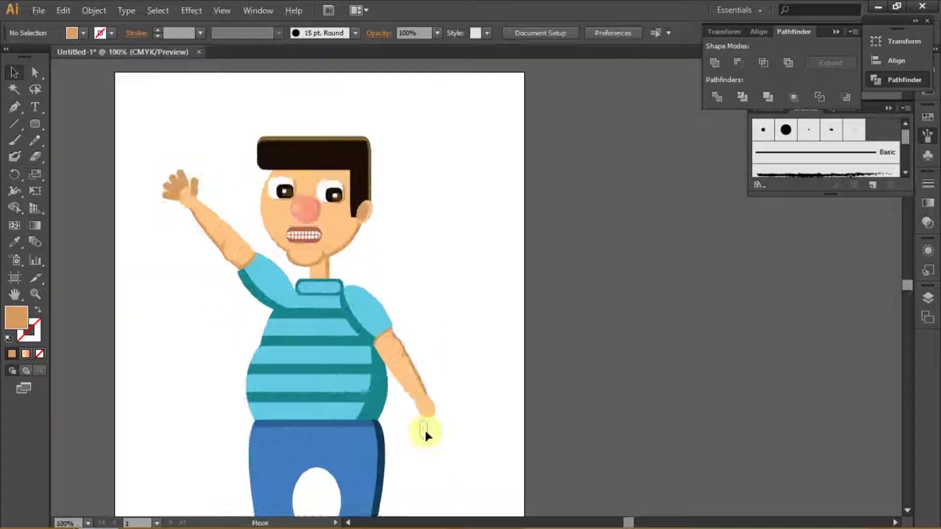
pyautogui.scroll(3, 428, 430)
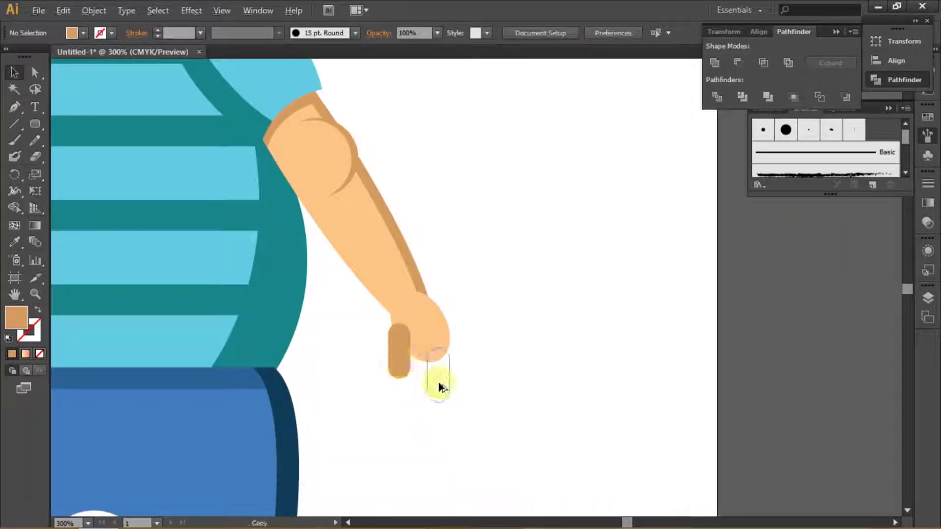
pyautogui.click(438, 383)
pyautogui.hotkey('ctrl', '1')
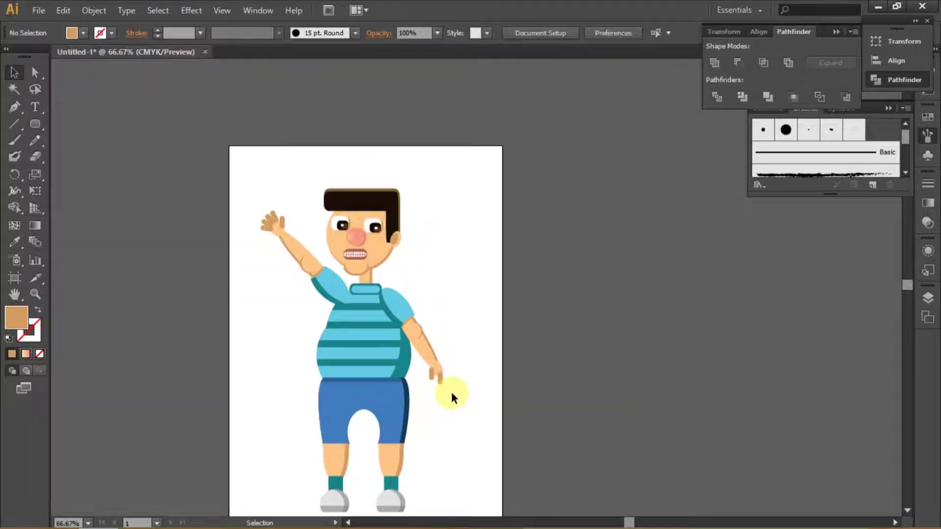
pyautogui.scroll(1, 451, 390)
pyautogui.hotkey('ctrl', '1')
pyautogui.scroll(3, 196, 142)
# Set all the raised hand's finger shapes to tan #D59A5E.
pyautogui.moveTo(157, 85); pyautogui.dragTo(242, 177)
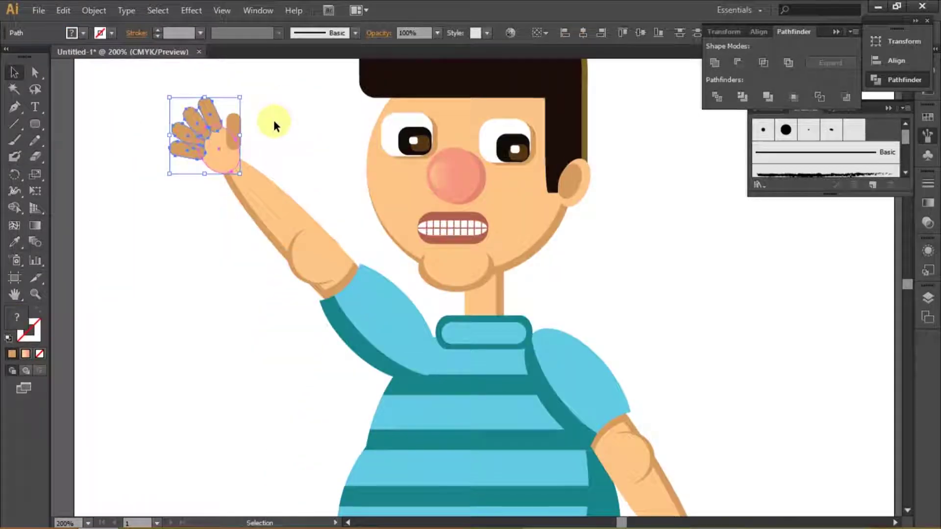
pyautogui.scroll(1, 186, 147)
pyautogui.keyDown('shift'); pyautogui.click(163, 166); pyautogui.keyUp('shift')
pyautogui.doubleClick(16, 317)
pyautogui.click(693, 93)
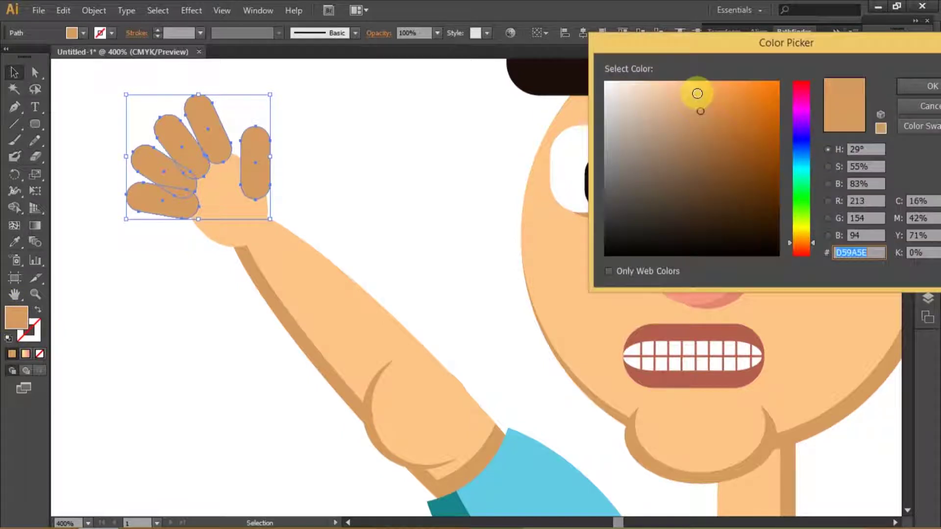
pyautogui.click(915, 88)
# Centre the whole character on screen and bring up the Layers panel.
pyautogui.hotkey('ctrl', '1')
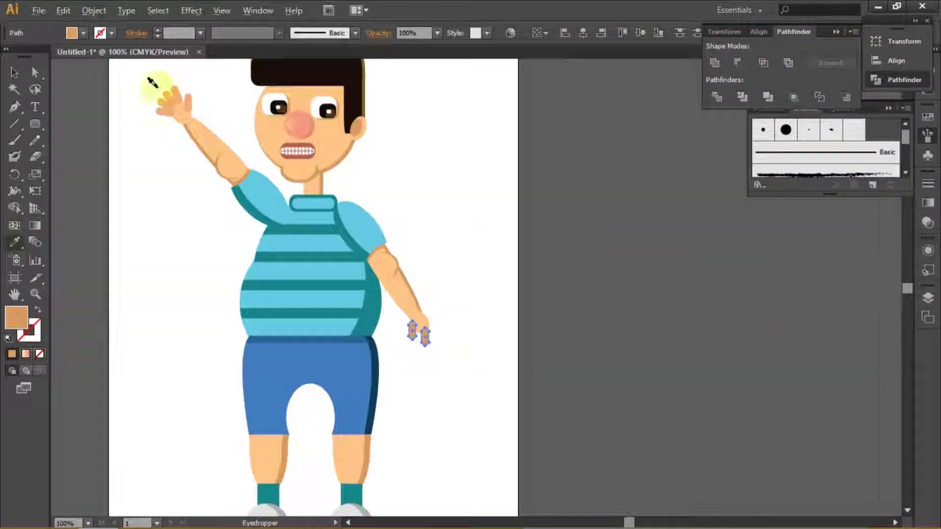
pyautogui.scroll(-2, 434, 299)
pyautogui.scroll(3, 416, 271)
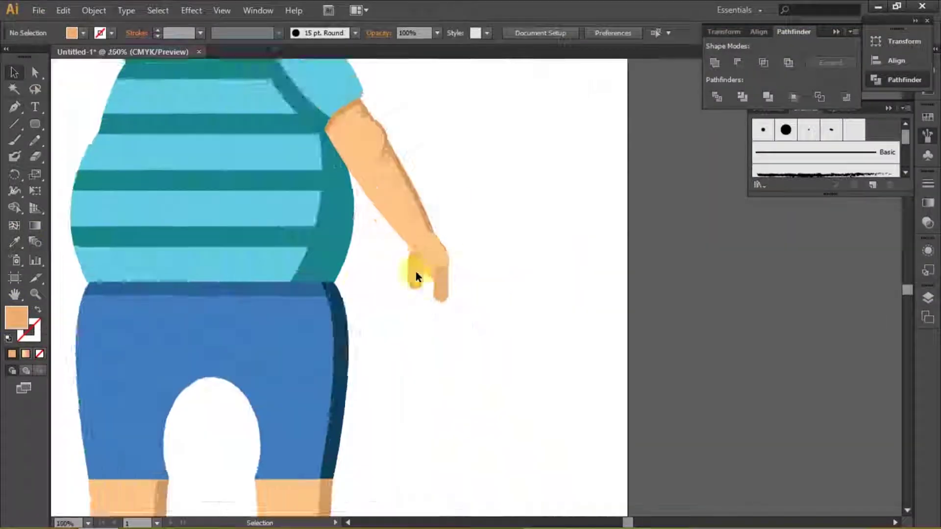
pyautogui.scroll(-1, 482, 275)
pyautogui.scroll(-2, 484, 277)
pyautogui.moveTo(279, 98); pyautogui.dragTo(291, 148)
pyautogui.moveTo(34, 124); pyautogui.dragTo(73, 123)
pyautogui.press('F7')
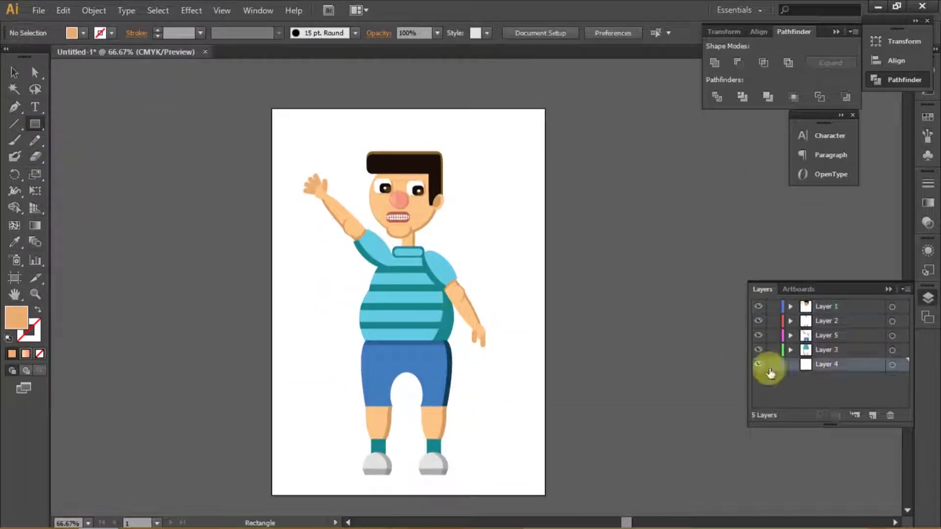
# Draw an artboard-sized pale peach rectangle, aligning its left and top edges to the artboard.
pyautogui.moveTo(269, 106); pyautogui.dragTo(544, 497)
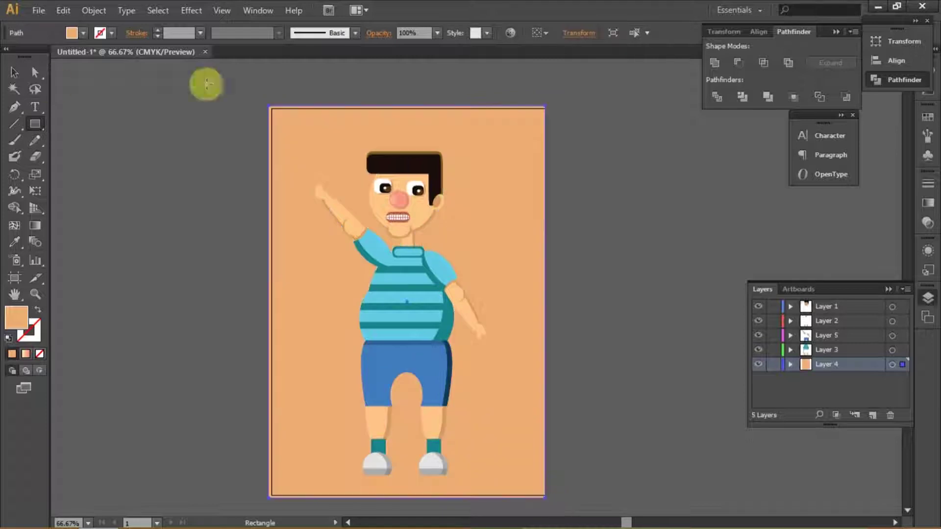
pyautogui.doubleClick(16, 318)
pyautogui.click(630, 74)
pyautogui.click(899, 66)
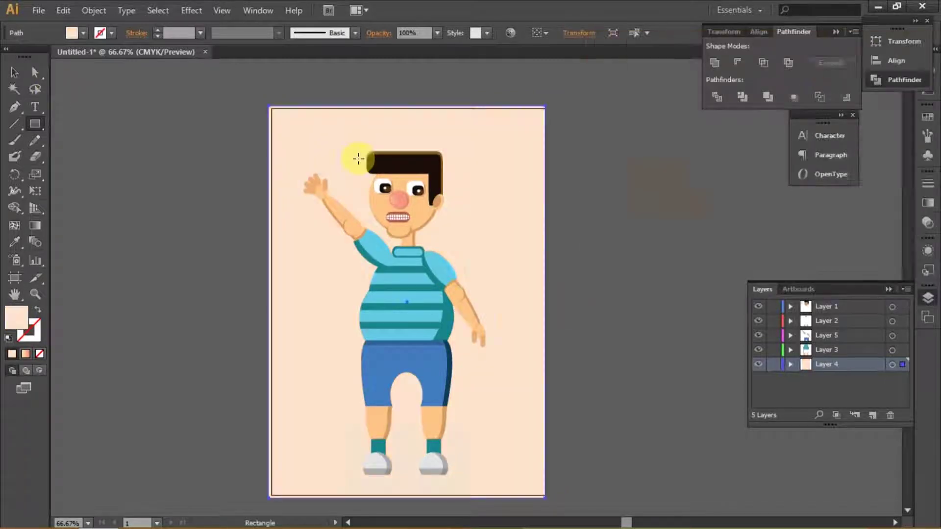
pyautogui.doubleClick(16, 323)
pyautogui.click(630, 80)
pyautogui.click(899, 66)
pyautogui.press('v')
pyautogui.moveTo(269, 302); pyautogui.dragTo(273, 302)
pyautogui.moveTo(409, 105); pyautogui.dragTo(409, 107)
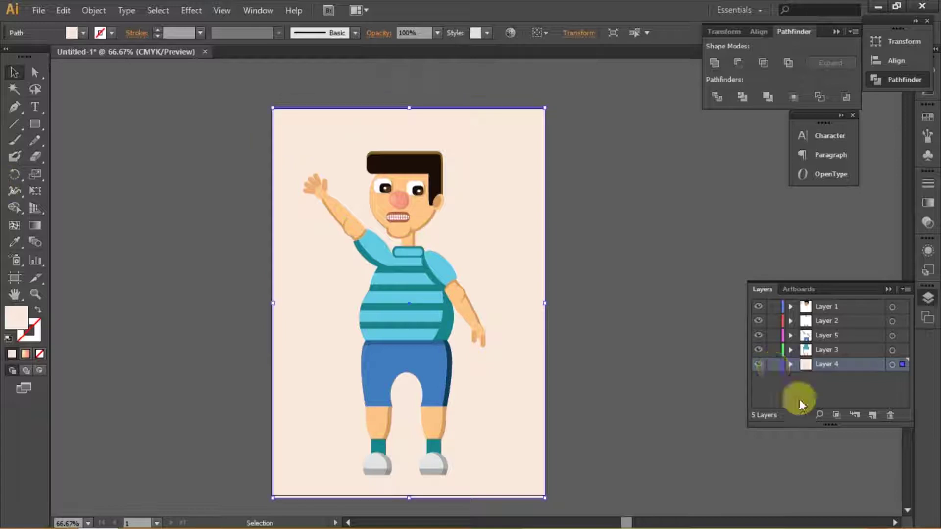
# Select Layer 1 and the other layers in the Layers panel, expanding Layer 1's paths.
pyautogui.click(846, 308)
pyautogui.click(853, 349)
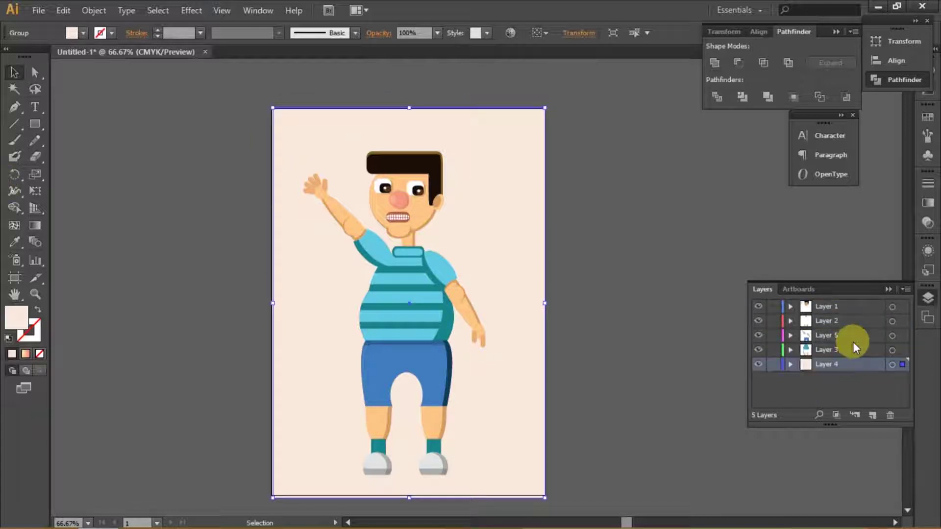
pyautogui.keyDown('shift'); pyautogui.click(850, 322); pyautogui.keyUp('shift')
pyautogui.click(789, 307)
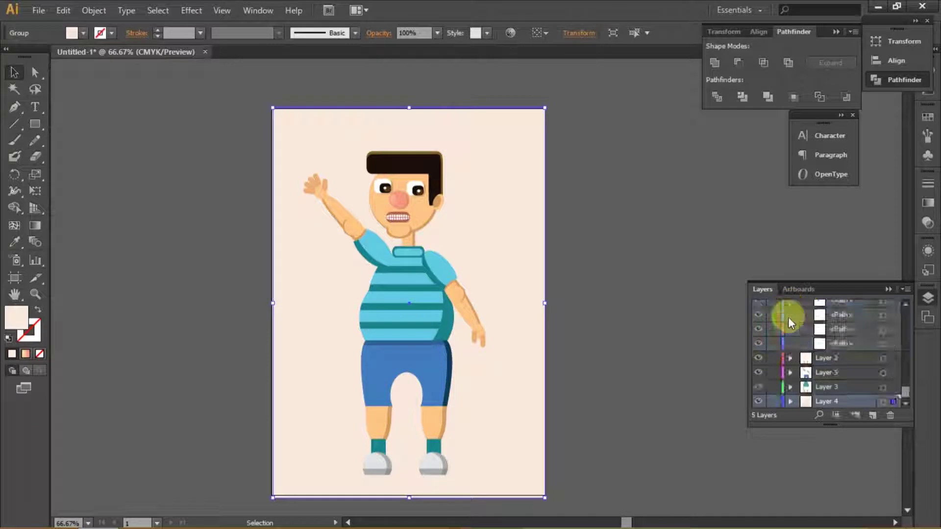
# Collapse Layer 1 and snap the background rectangle's top edge to the artboard top.
pyautogui.hotkey('ctrl', 'shift', 'a')
pyautogui.scroll(5, 812, 348)
pyautogui.click(790, 307)
pyautogui.click(417, 126)
pyautogui.moveTo(411, 110); pyautogui.dragTo(410, 108)
# Export all artwork to the desktop as JPEG 'boy character' with RGB colour model.
pyautogui.hotkey('ctrl', 'a')
pyautogui.hotkey('ctrl', '-')
pyautogui.click(39, 10)
pyautogui.click(80, 267)
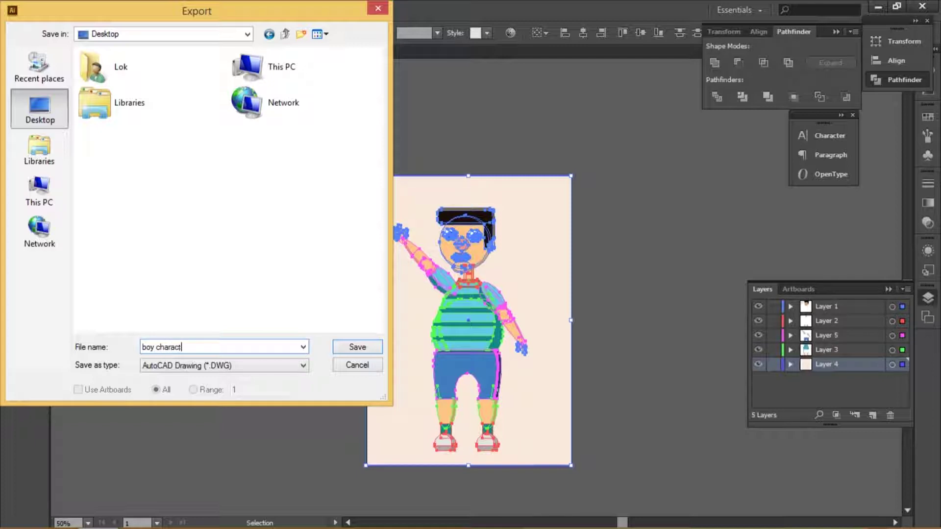
pyautogui.click(303, 365)
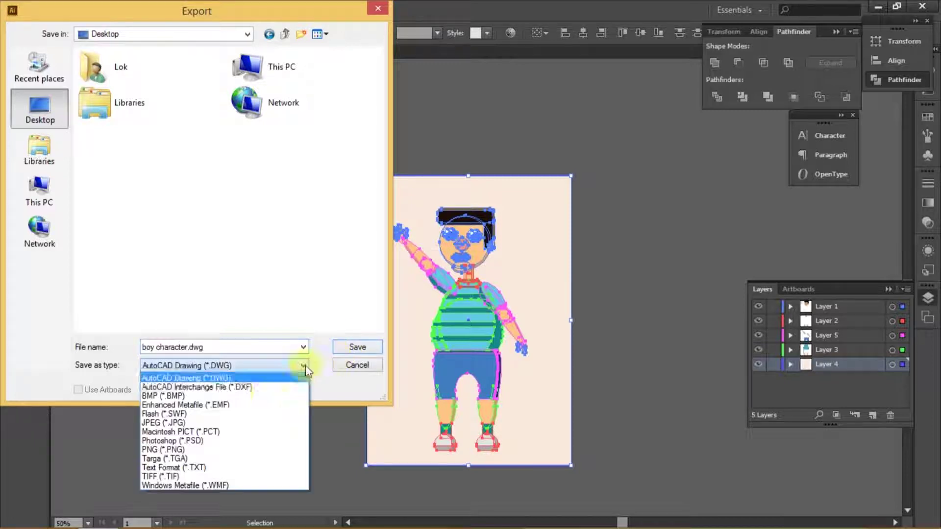
pyautogui.click(207, 416)
pyautogui.click(360, 347)
pyautogui.click(436, 174)
pyautogui.click(537, 378)
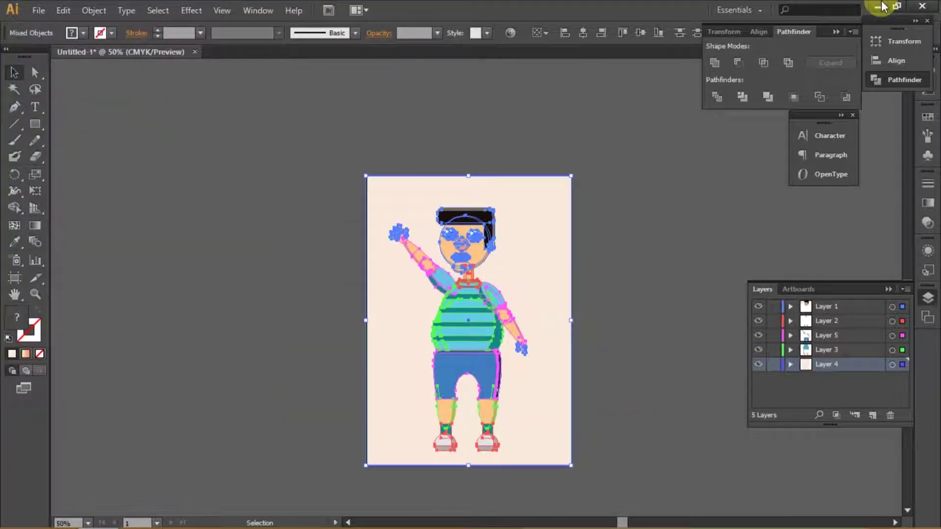
pyautogui.click(880, 6)
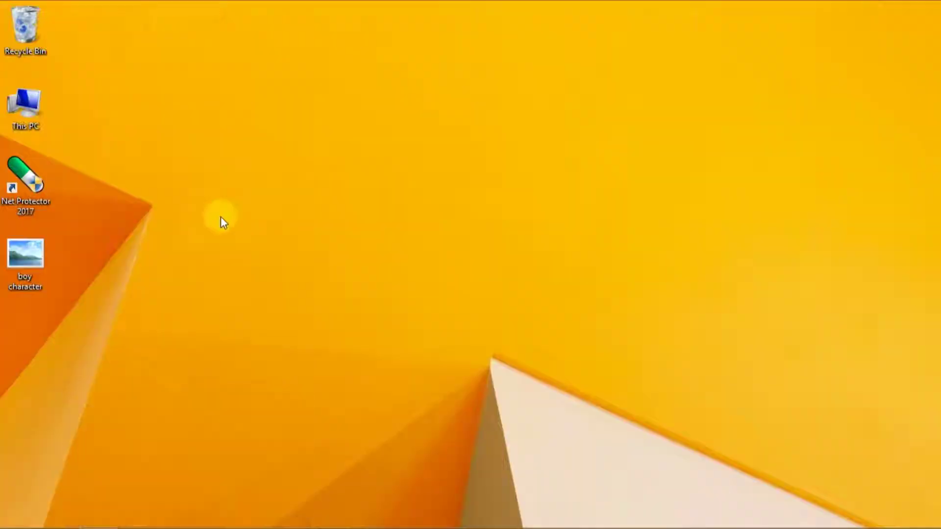
# View the 'boy character' JPEG from the desktop in Photo Viewer, then close it.
pyautogui.doubleClick(34, 249)
pyautogui.scroll(4, 570, 379)
pyautogui.scroll(-3, 569, 379)
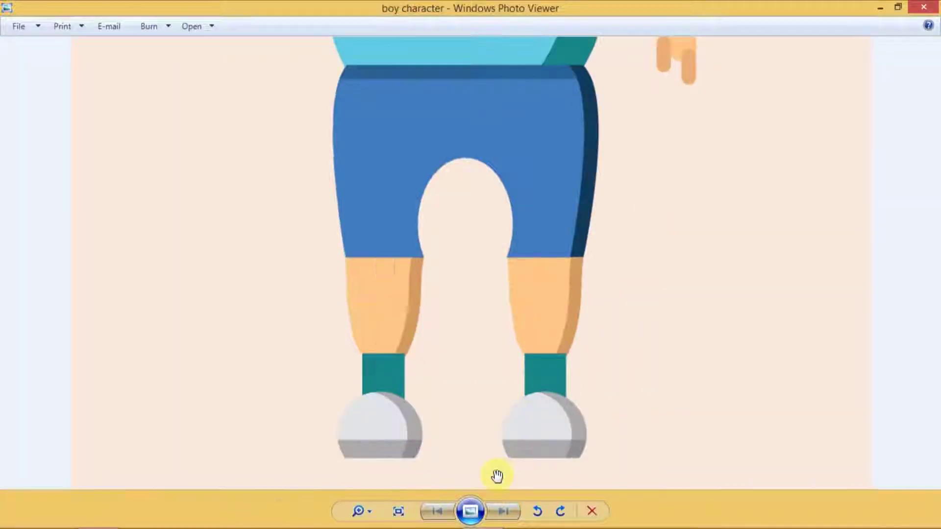
pyautogui.scroll(-3, 498, 494)
pyautogui.click(923, 6)
pyautogui.click(694, 517)
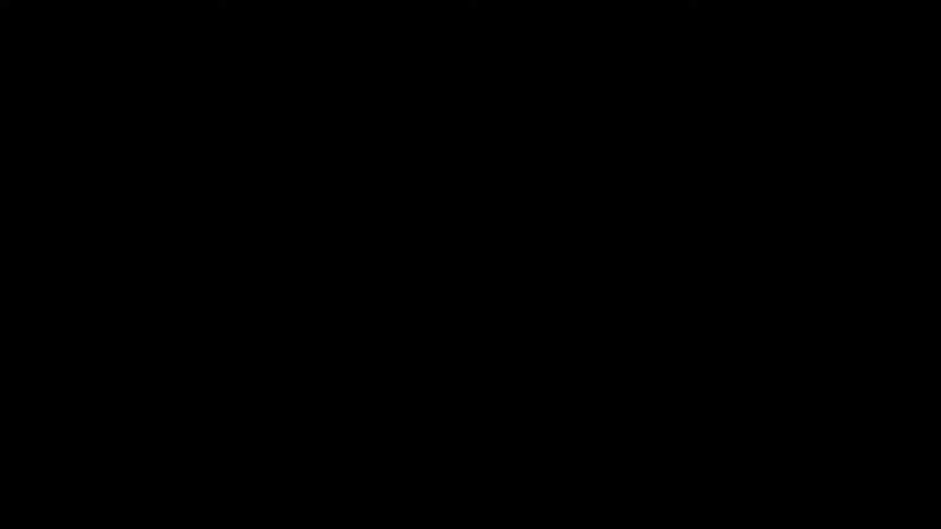